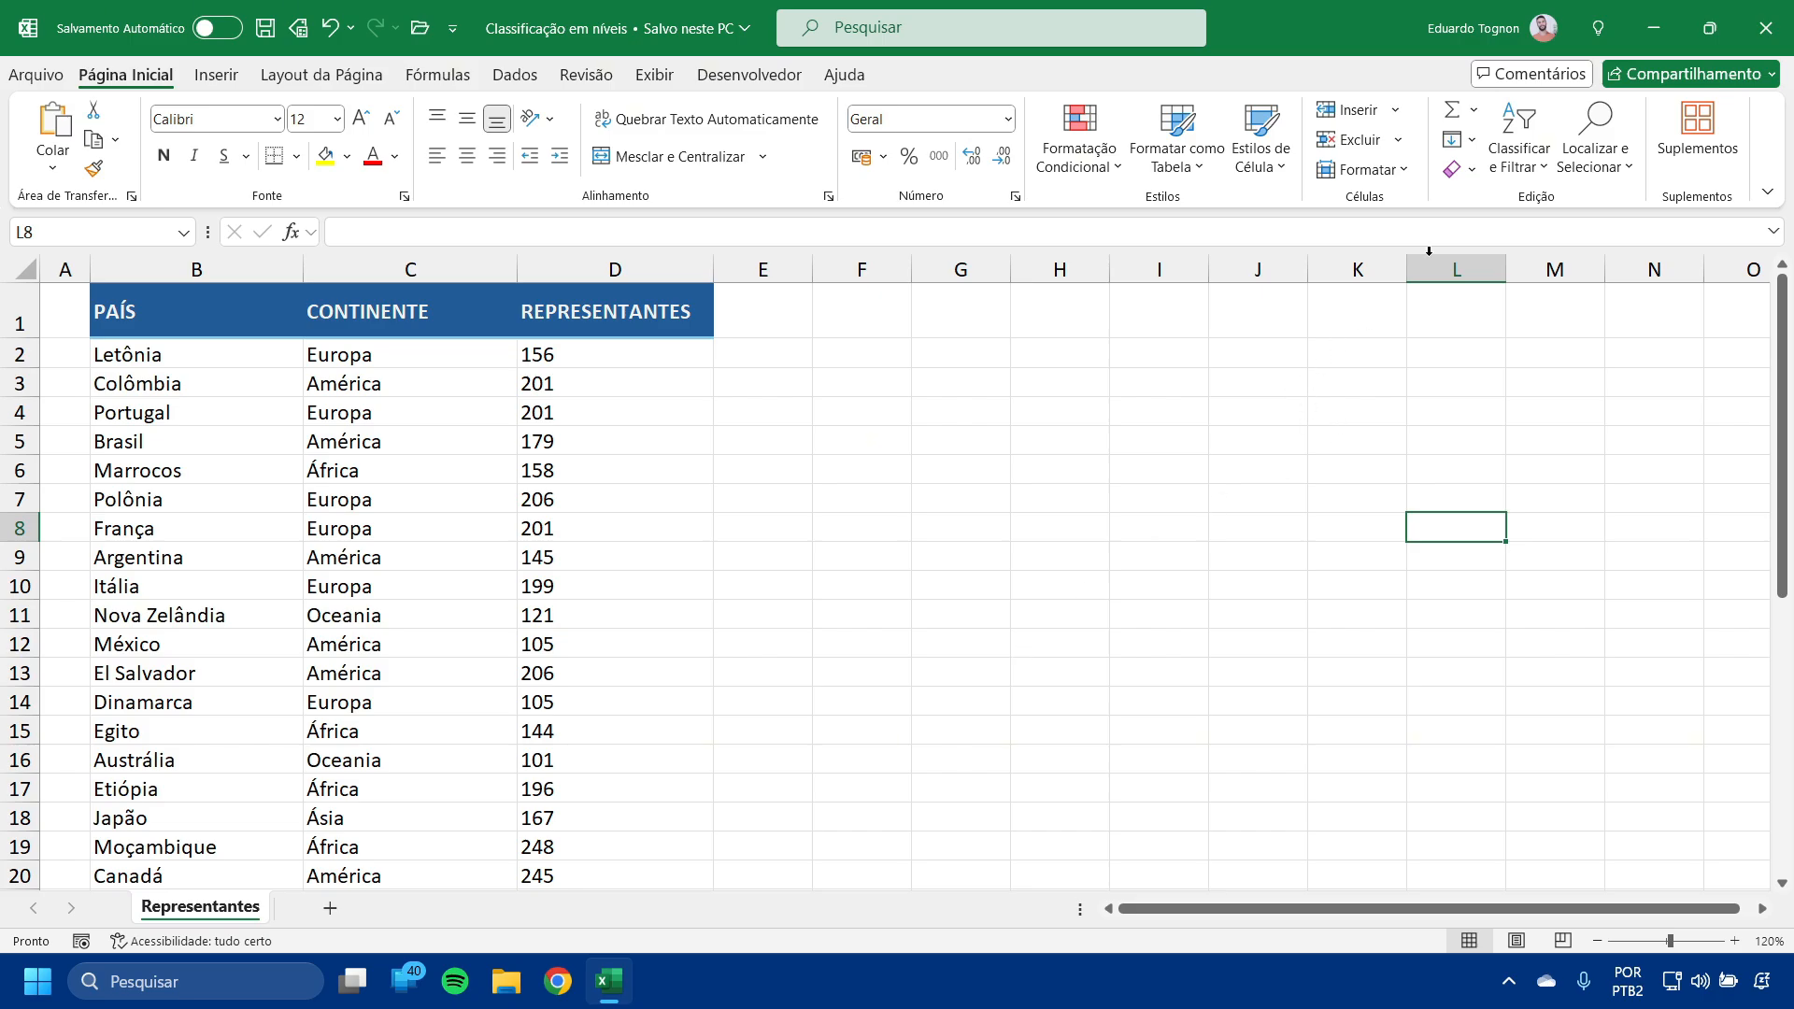
click(1519, 154)
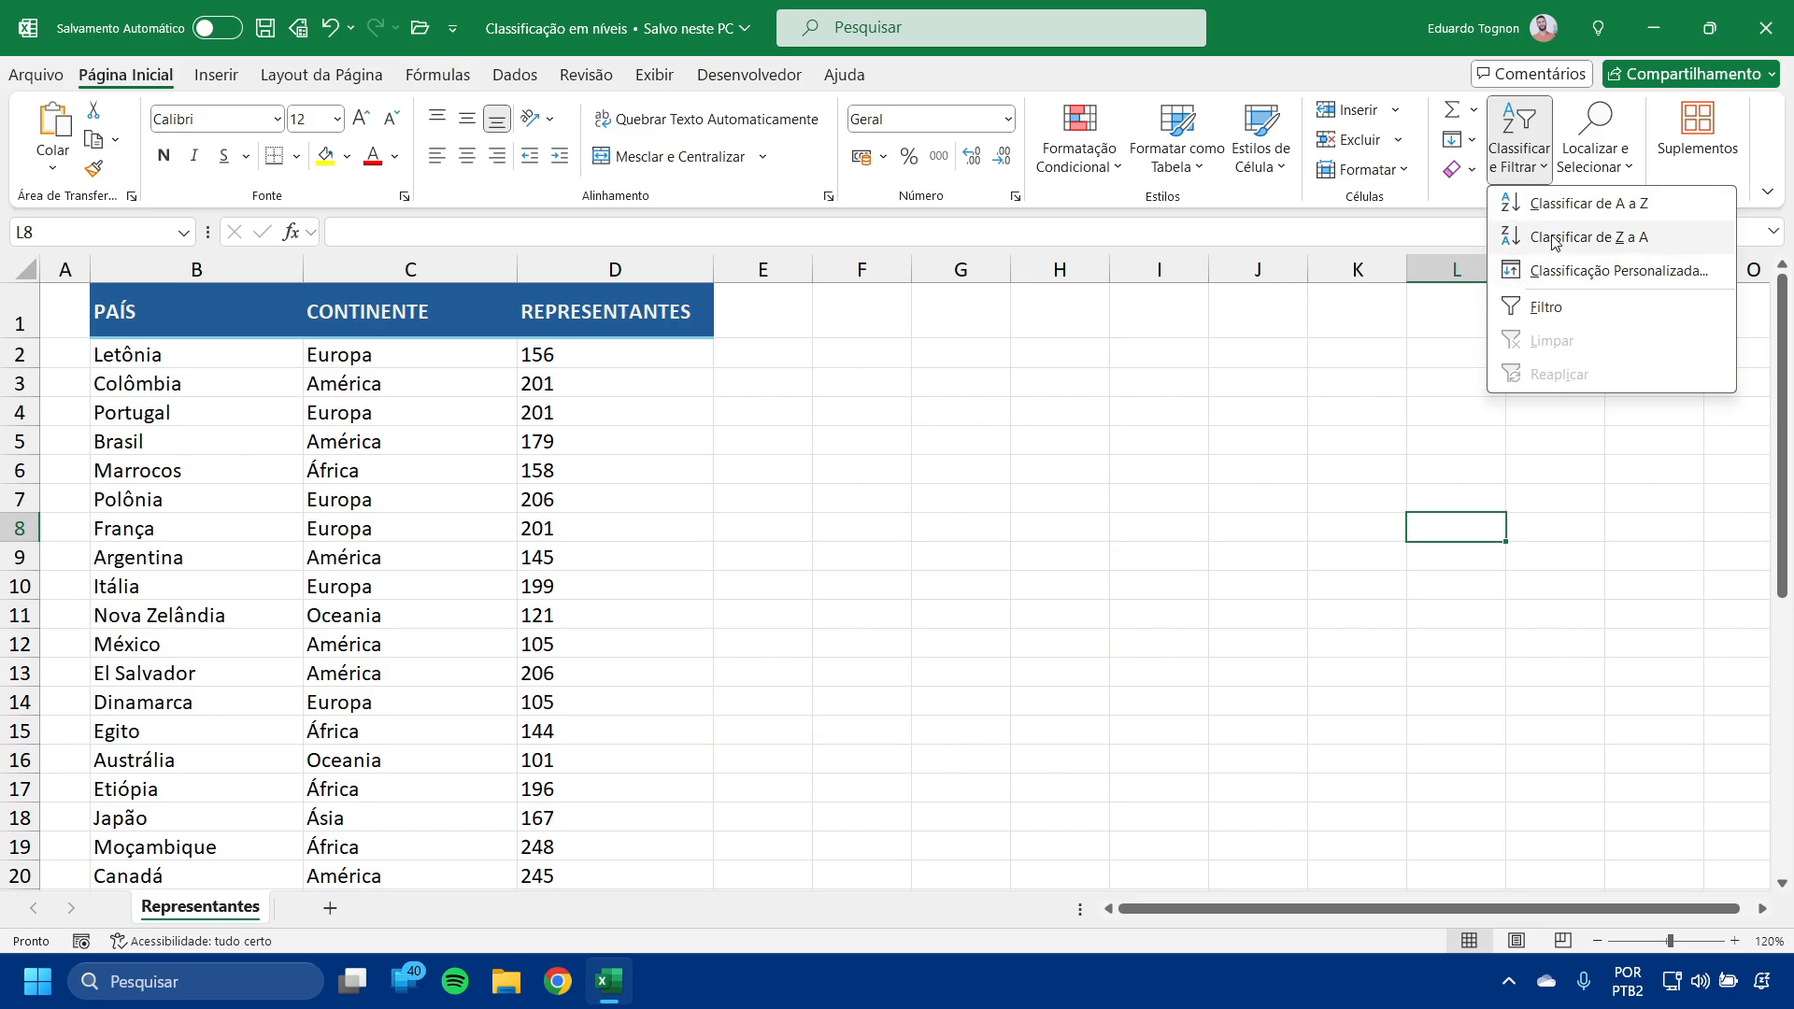
click(1262, 445)
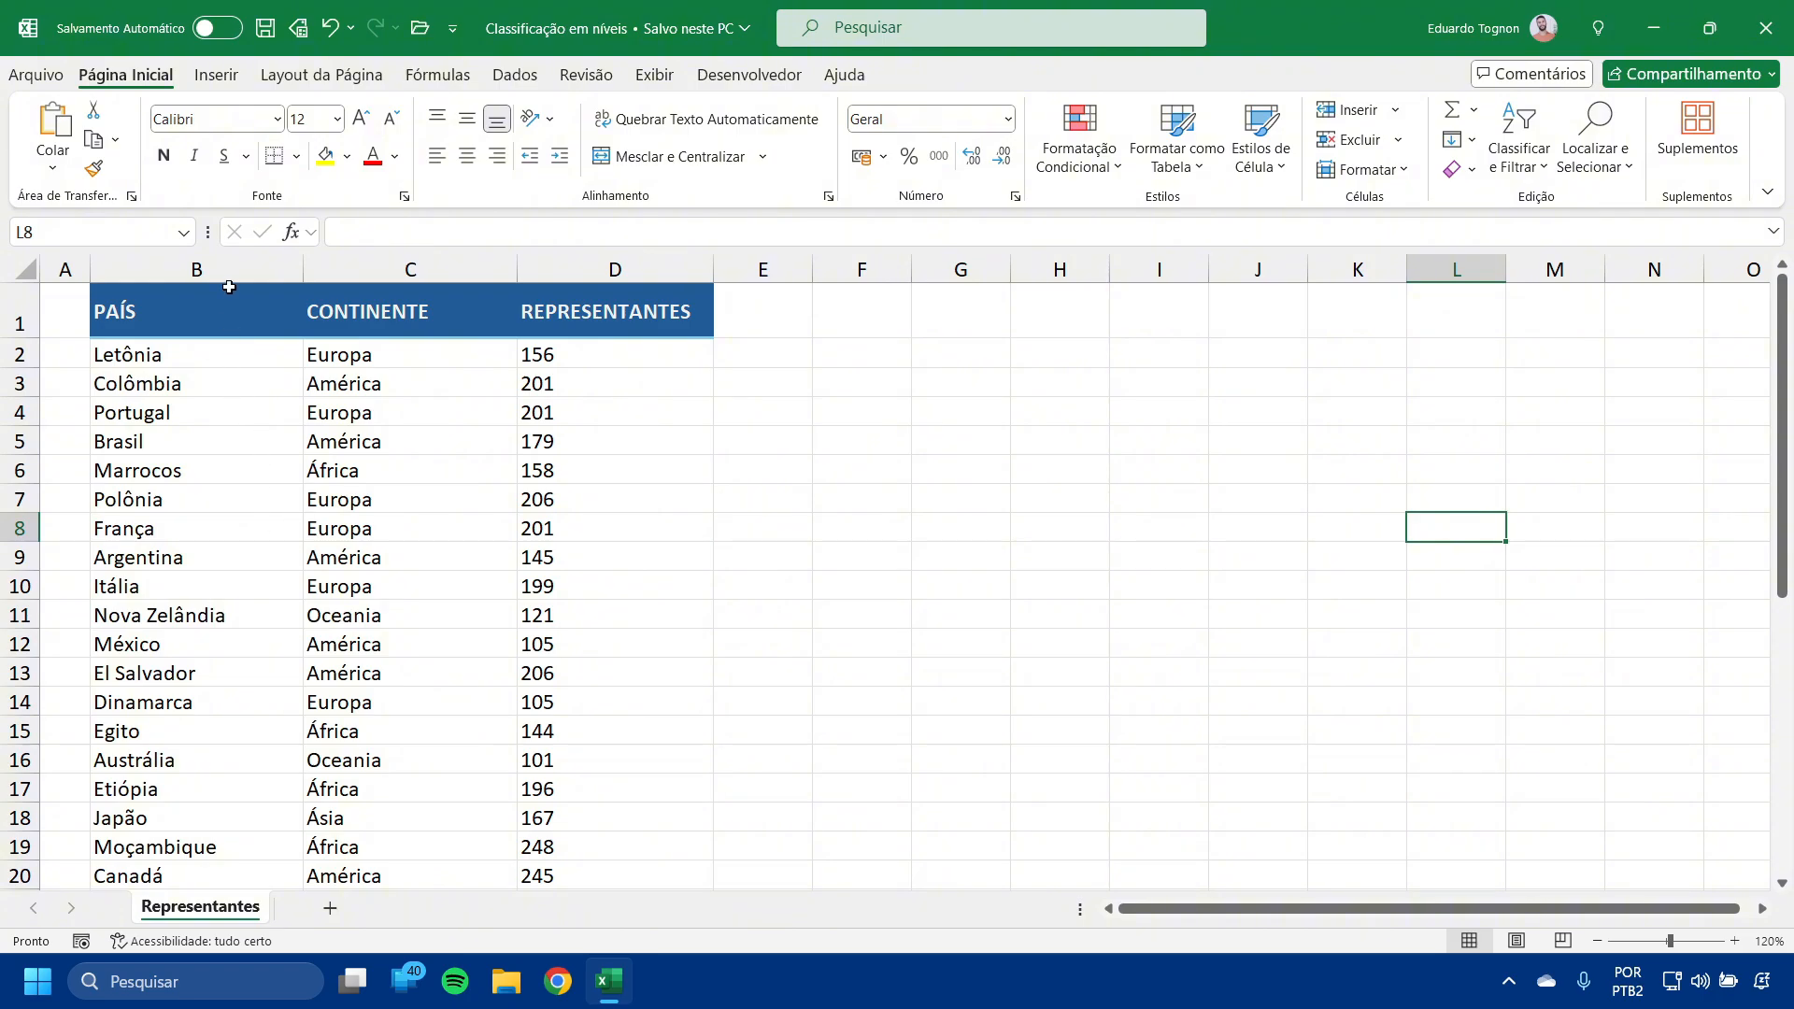
Select columns B through D, which hold the PAÍS, CONTINENTE and REPRESENTANTES data.
drag(199, 267, 714, 268)
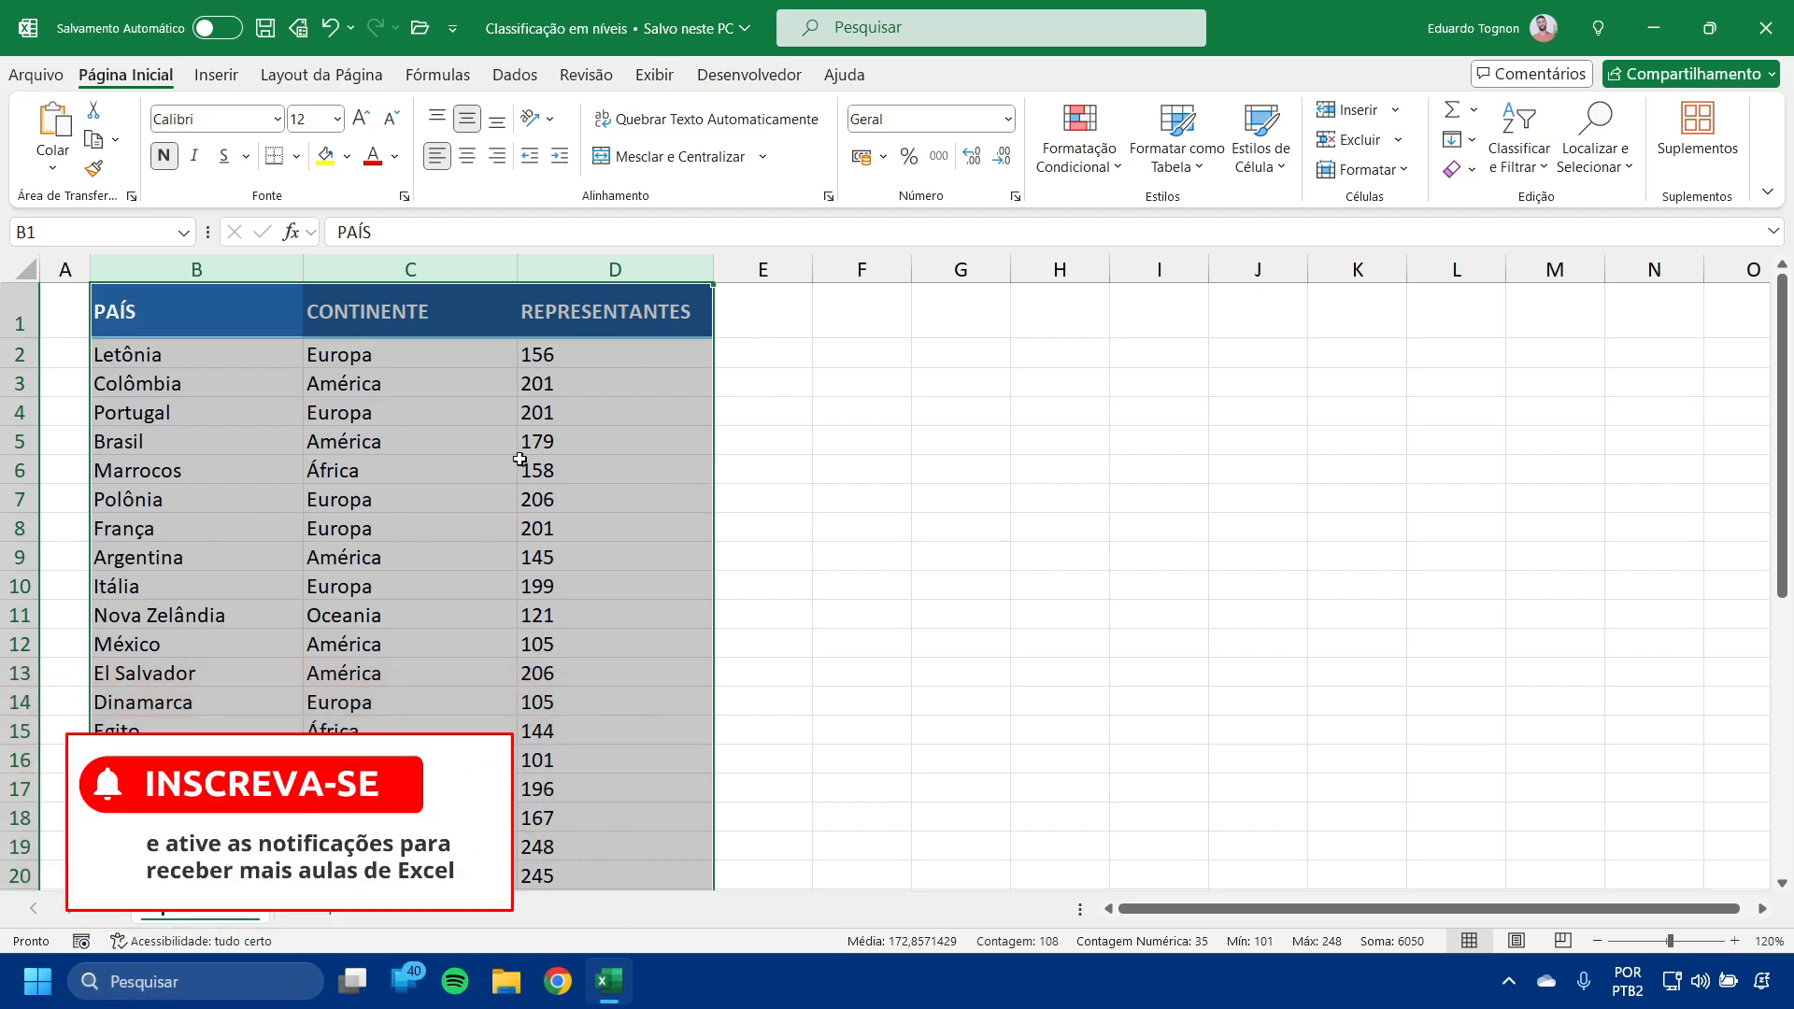
click(254, 359)
drag(183, 359, 467, 706)
drag(200, 312, 589, 758)
scroll(422, 567, down, 4)
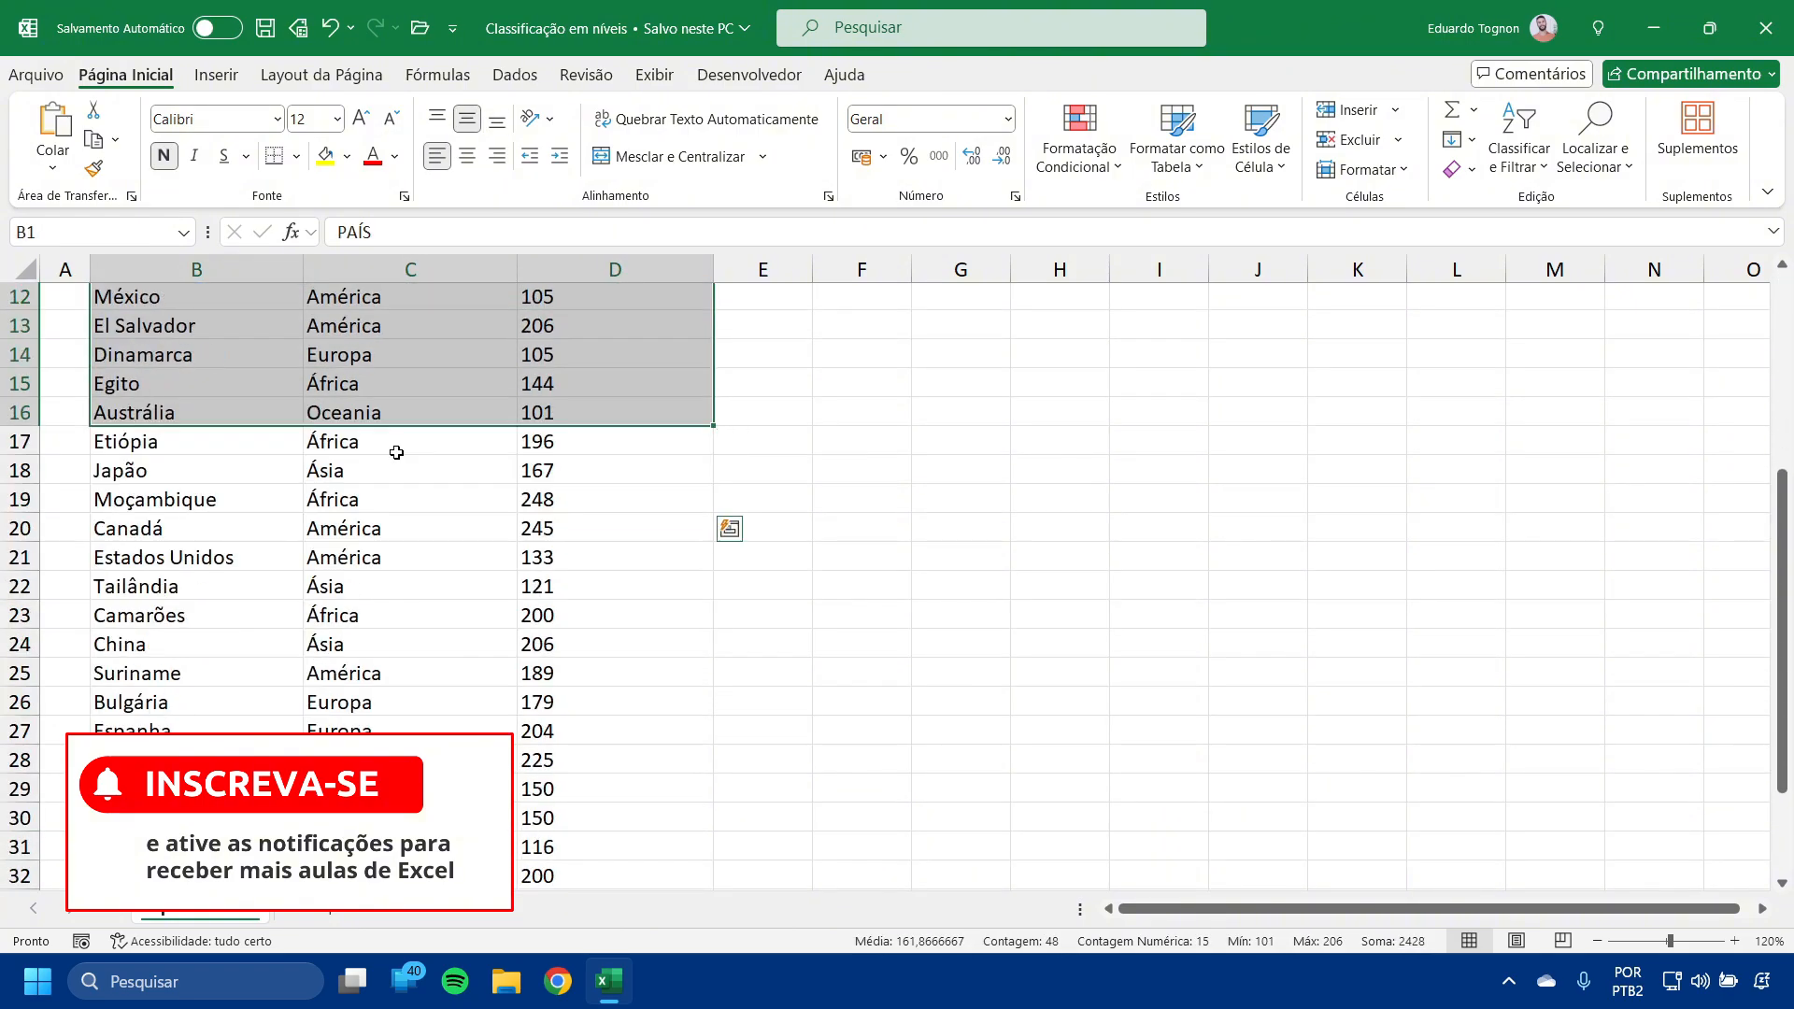
scroll(392, 448, up, 4)
drag(201, 269, 612, 269)
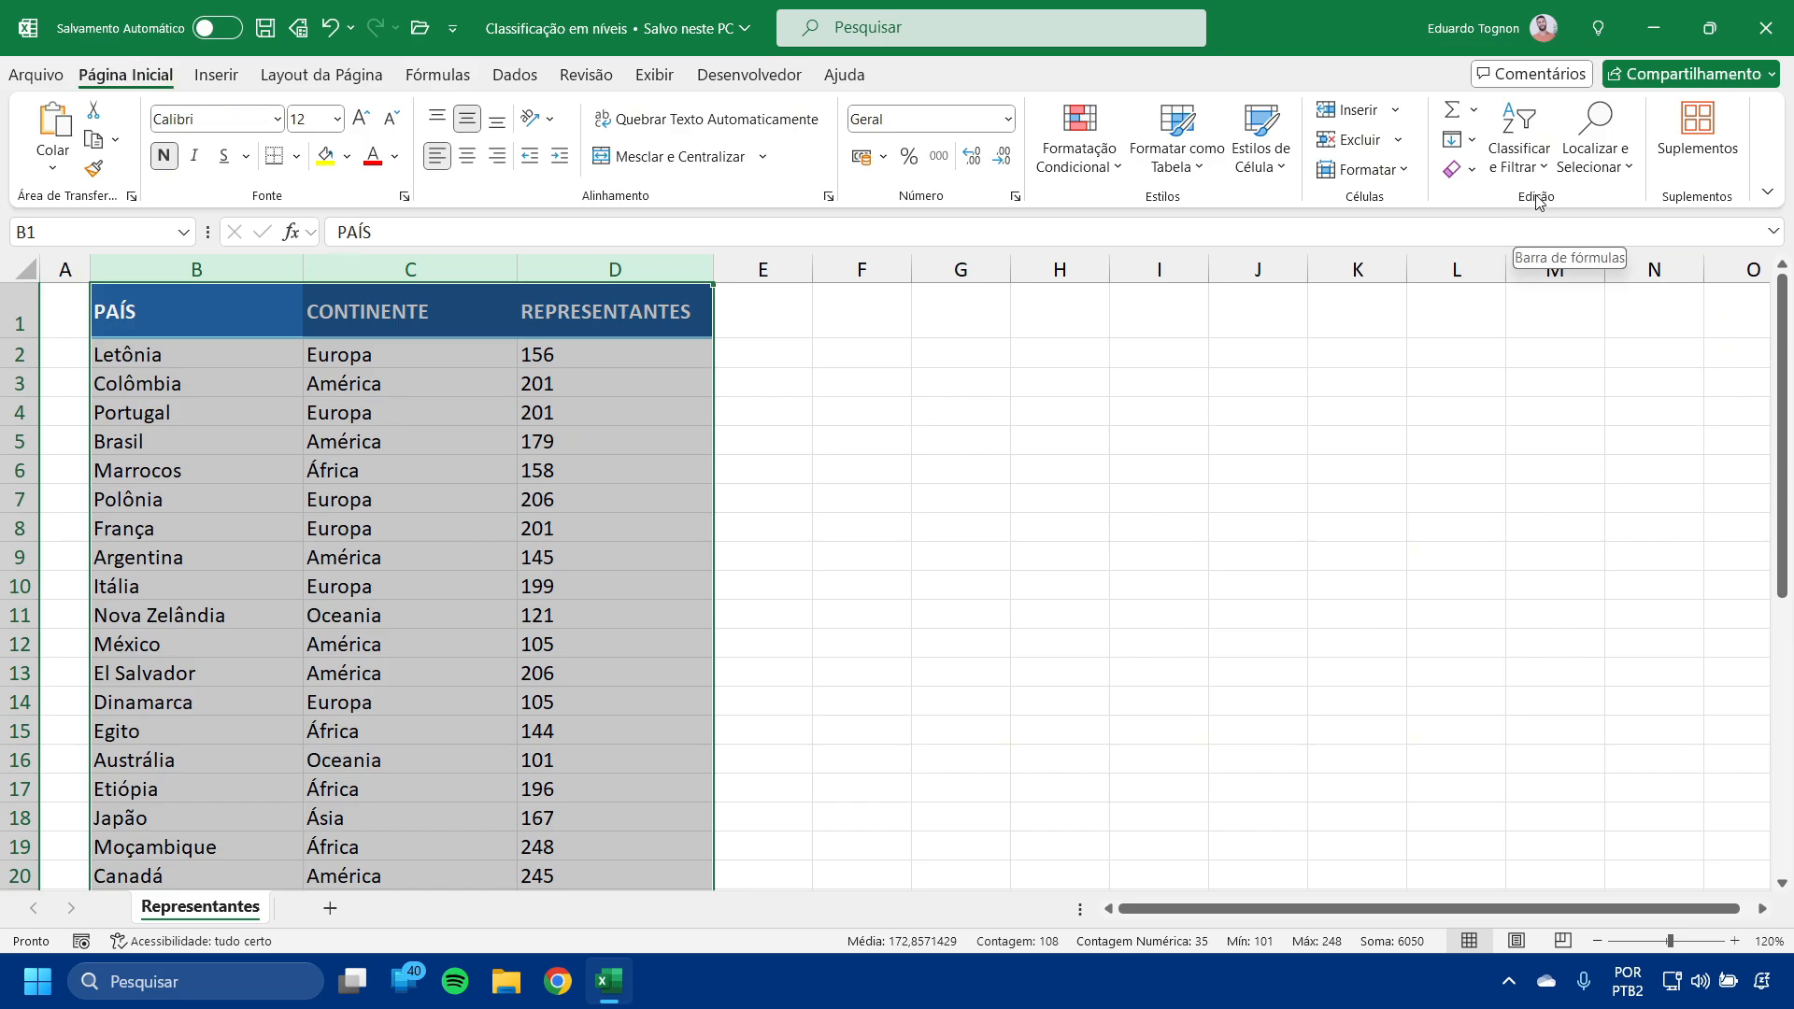
click(1520, 162)
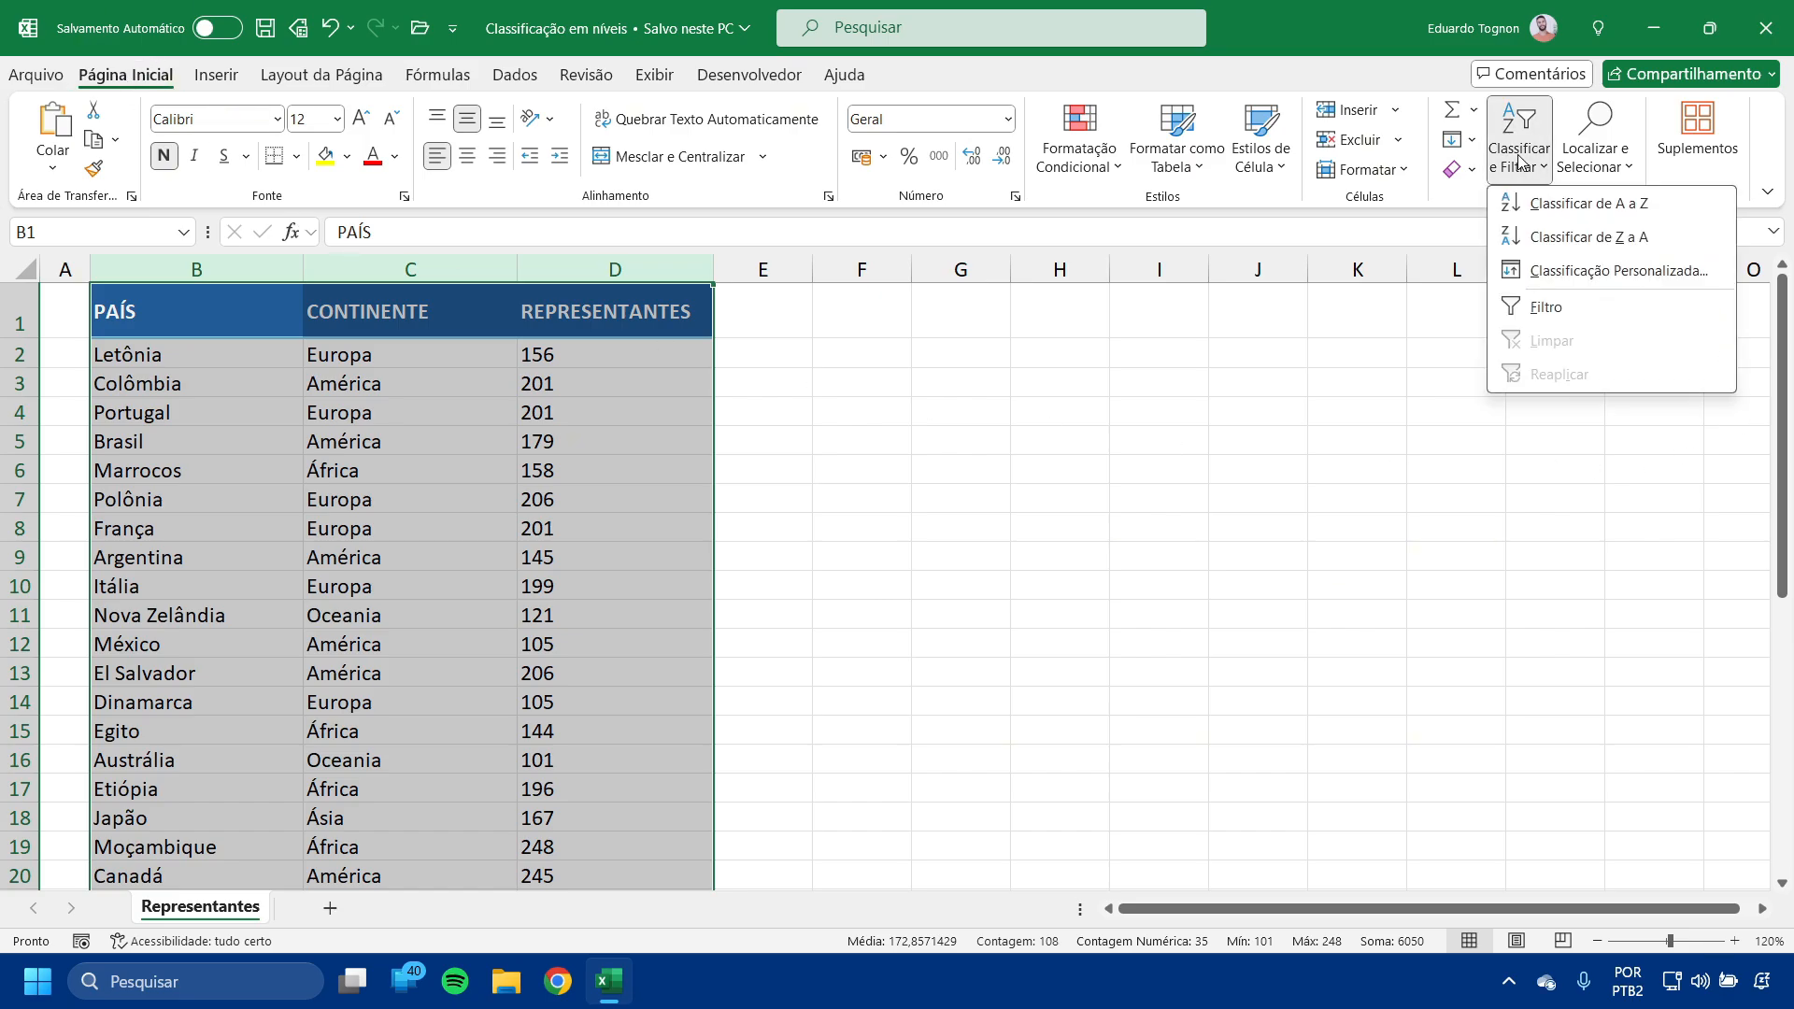
click(1625, 278)
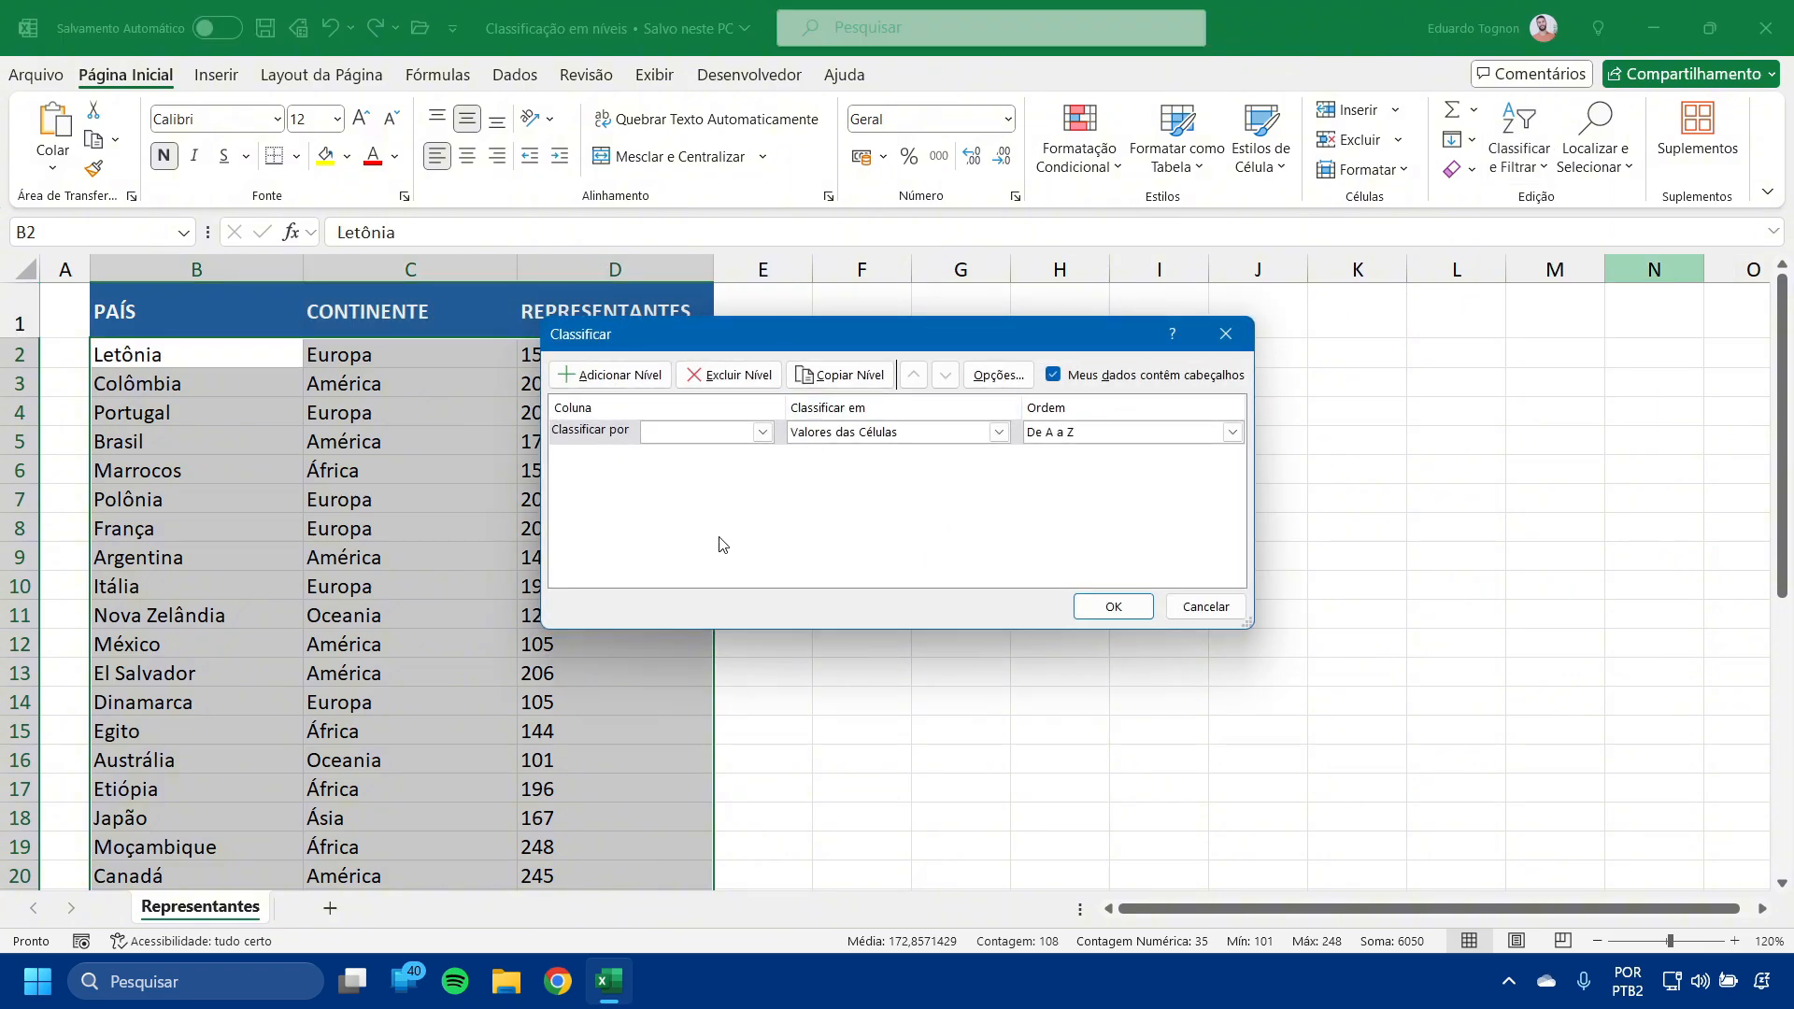
click(1225, 335)
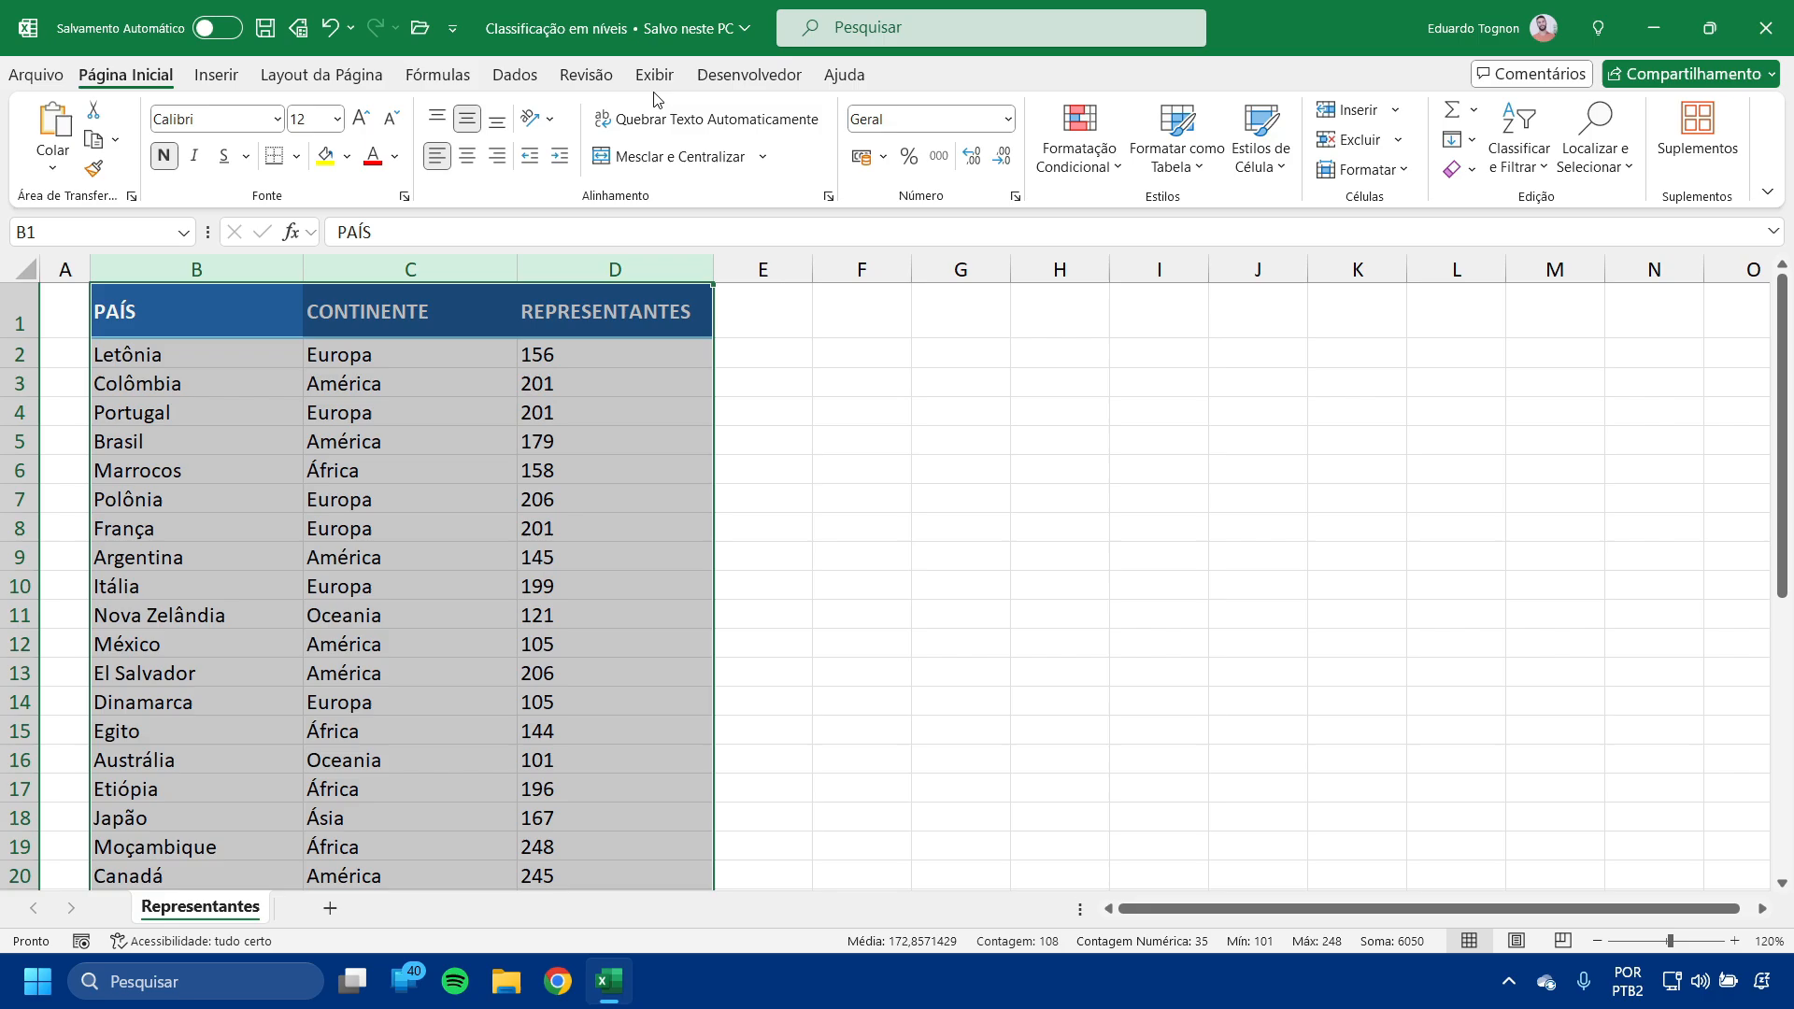
Open the custom Sort dialog for the selected columns and view the columns offered for sorting.
click(525, 86)
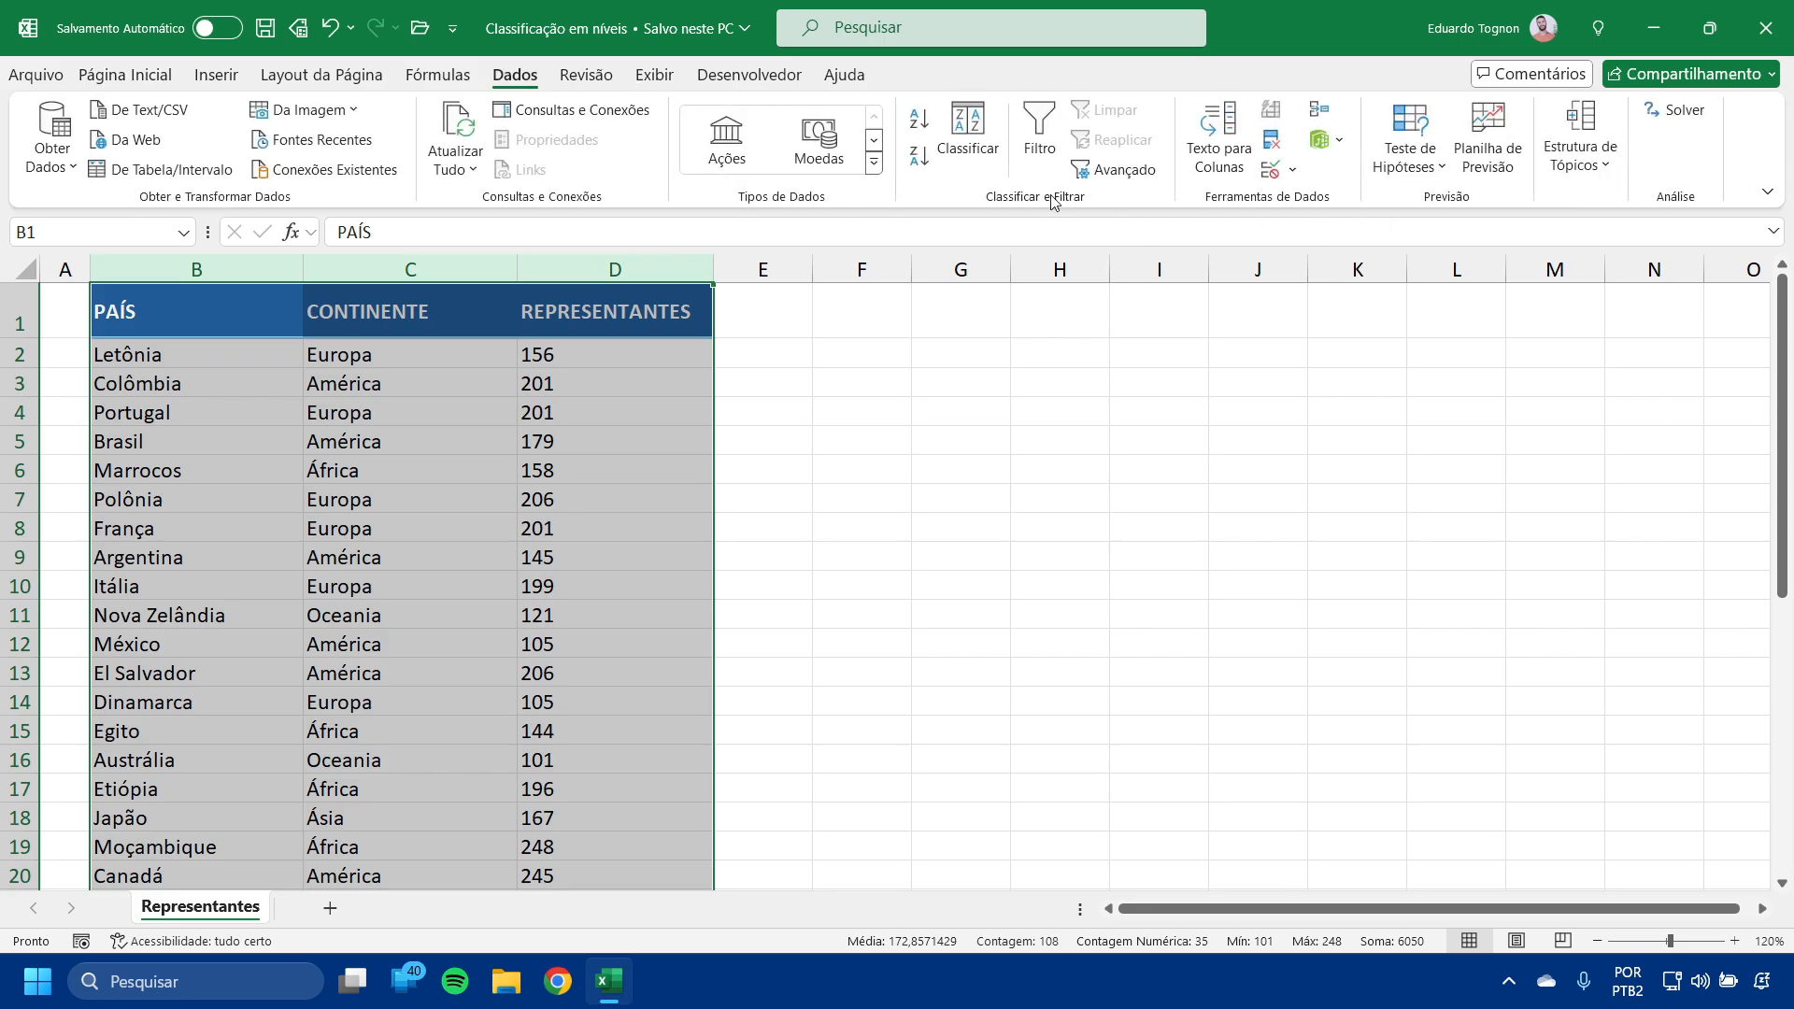
click(968, 140)
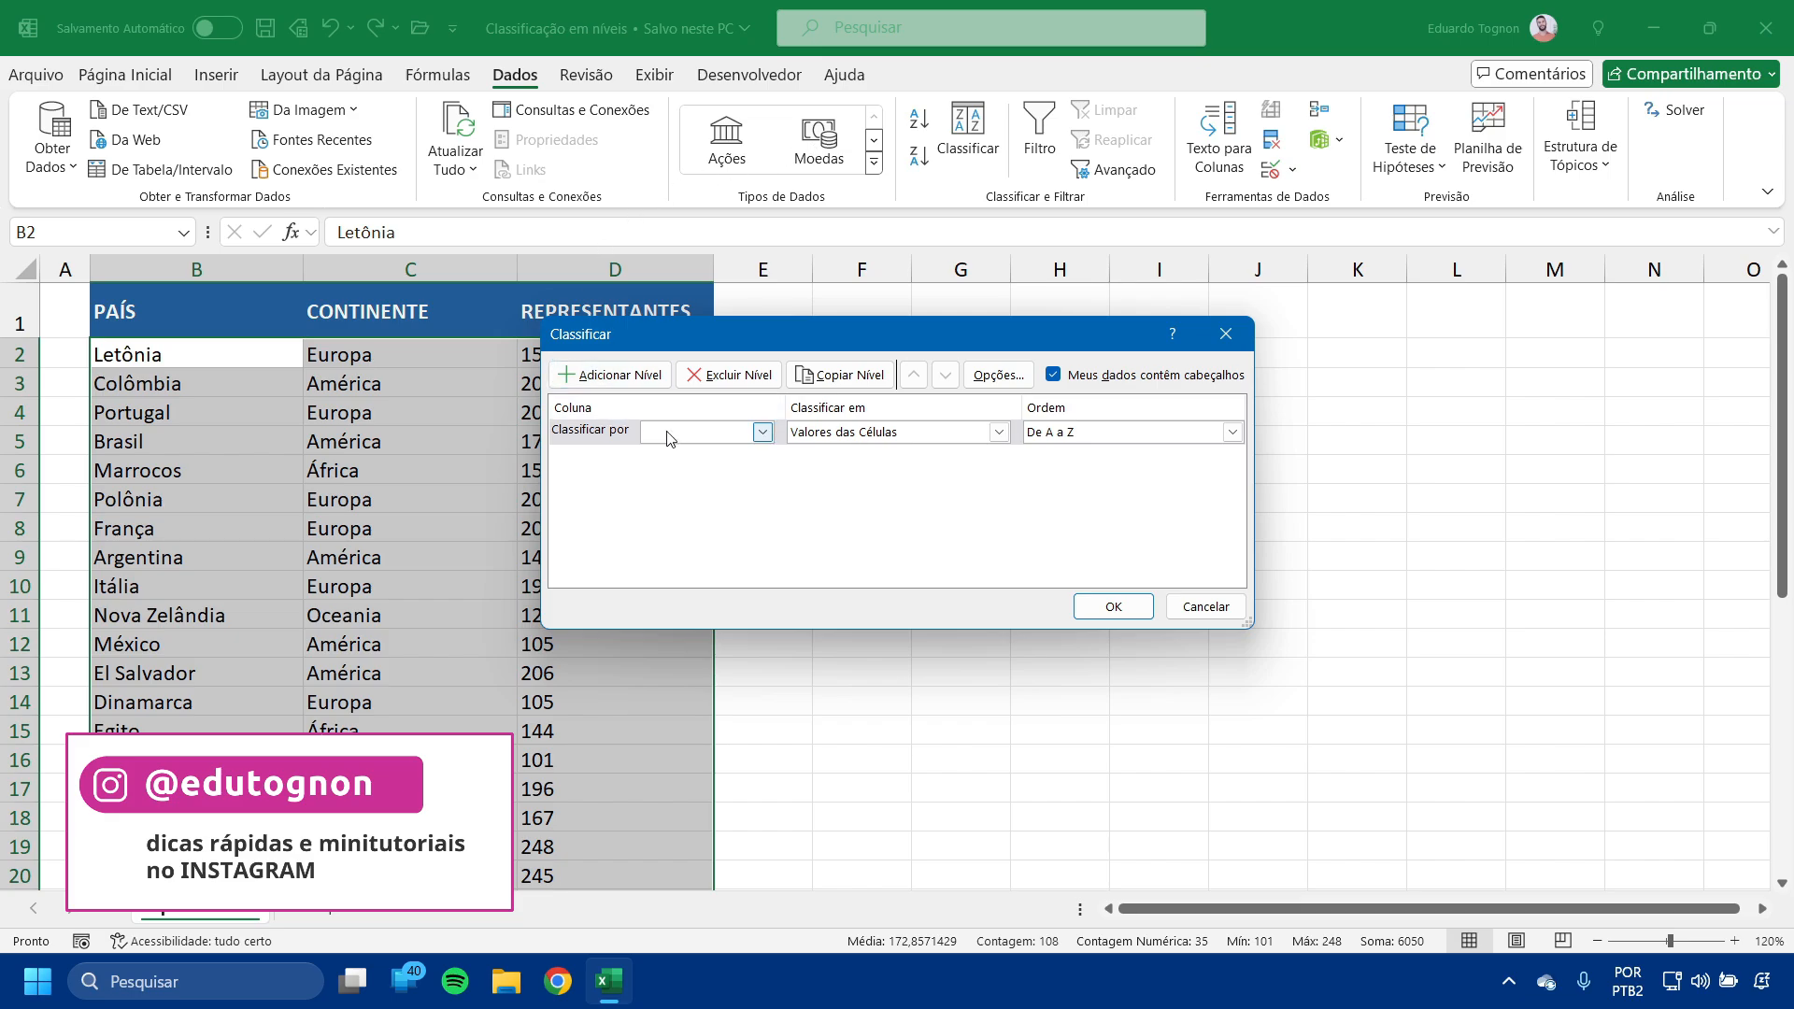
click(705, 431)
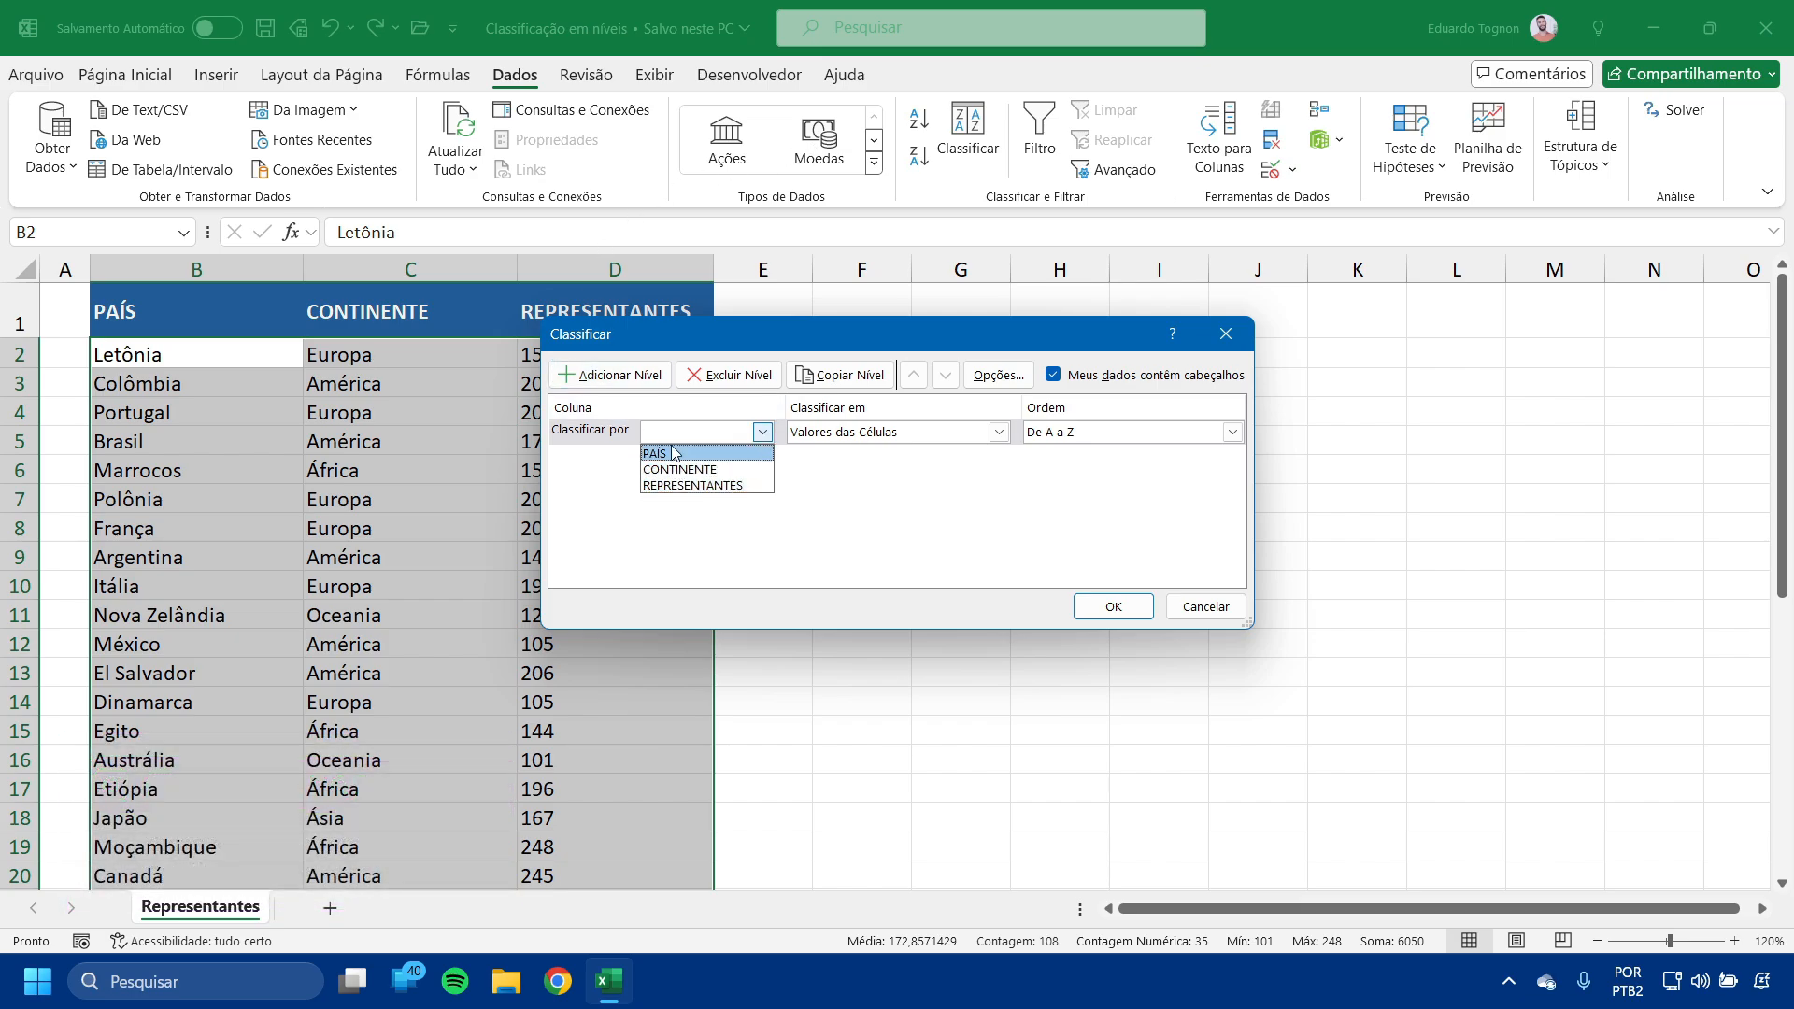
click(870, 490)
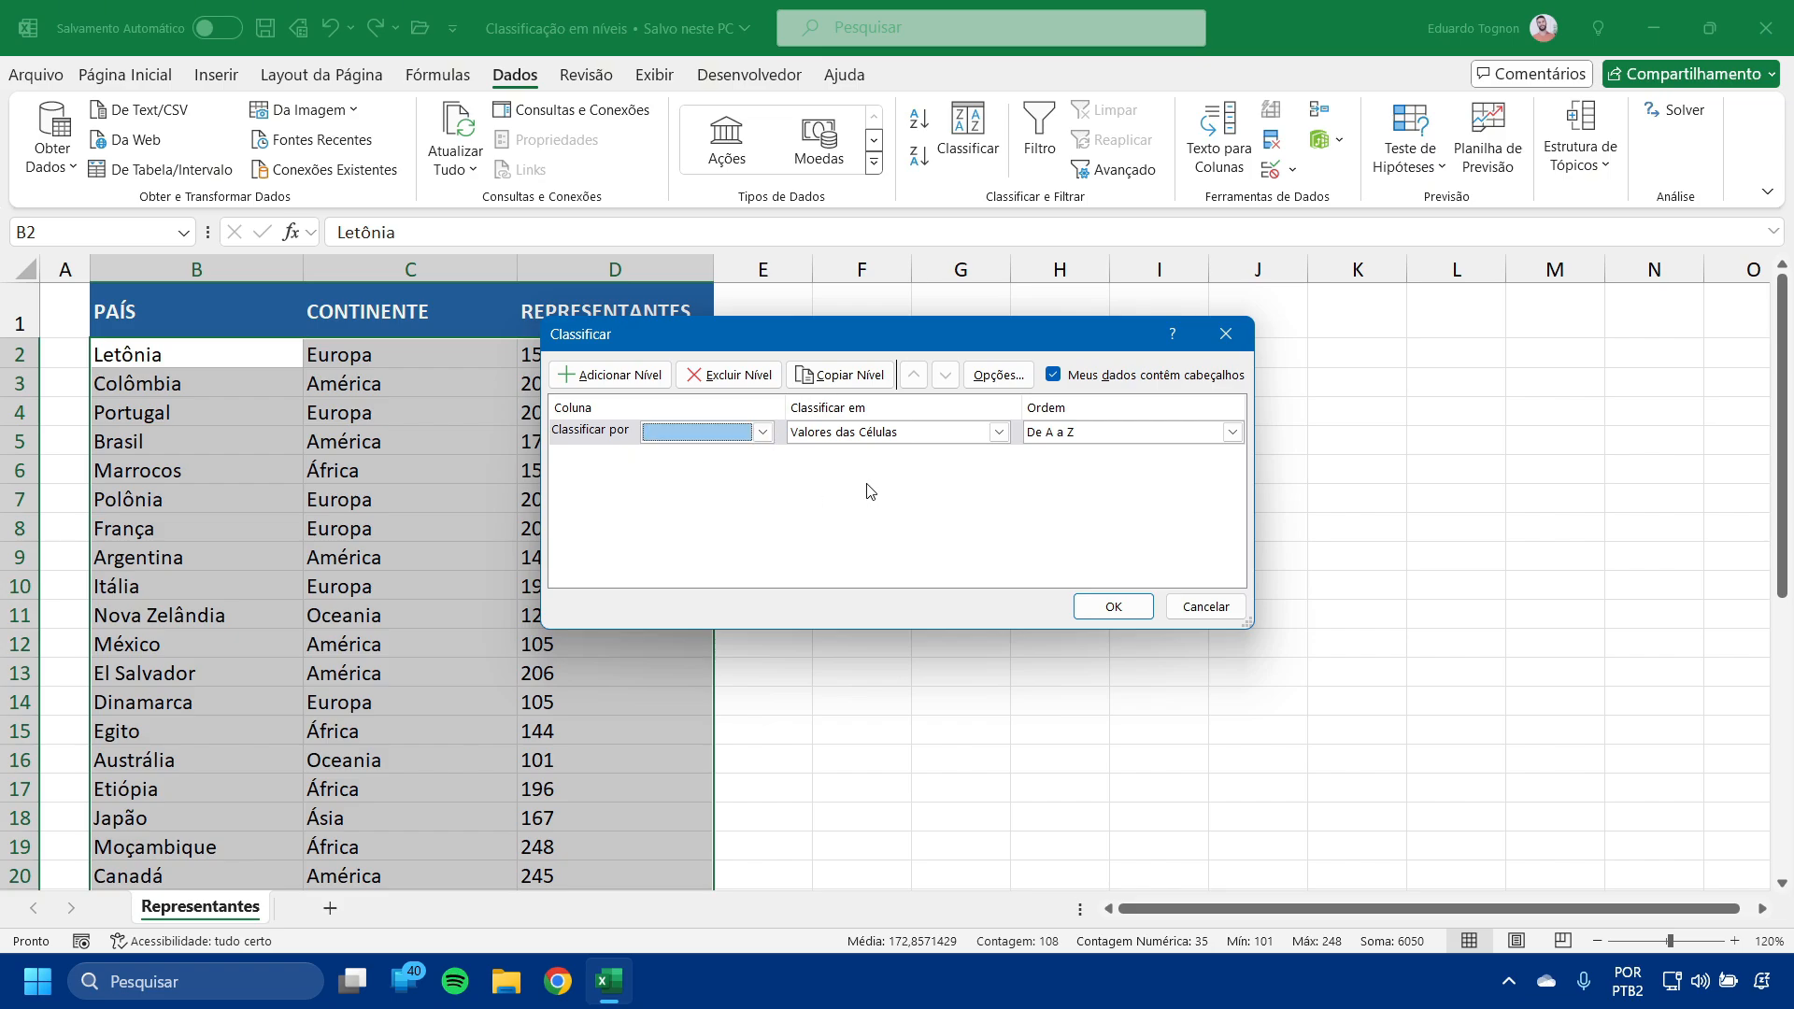
Toggle the data-has-headers option off and back on to compare the column names offered for sorting.
click(1052, 375)
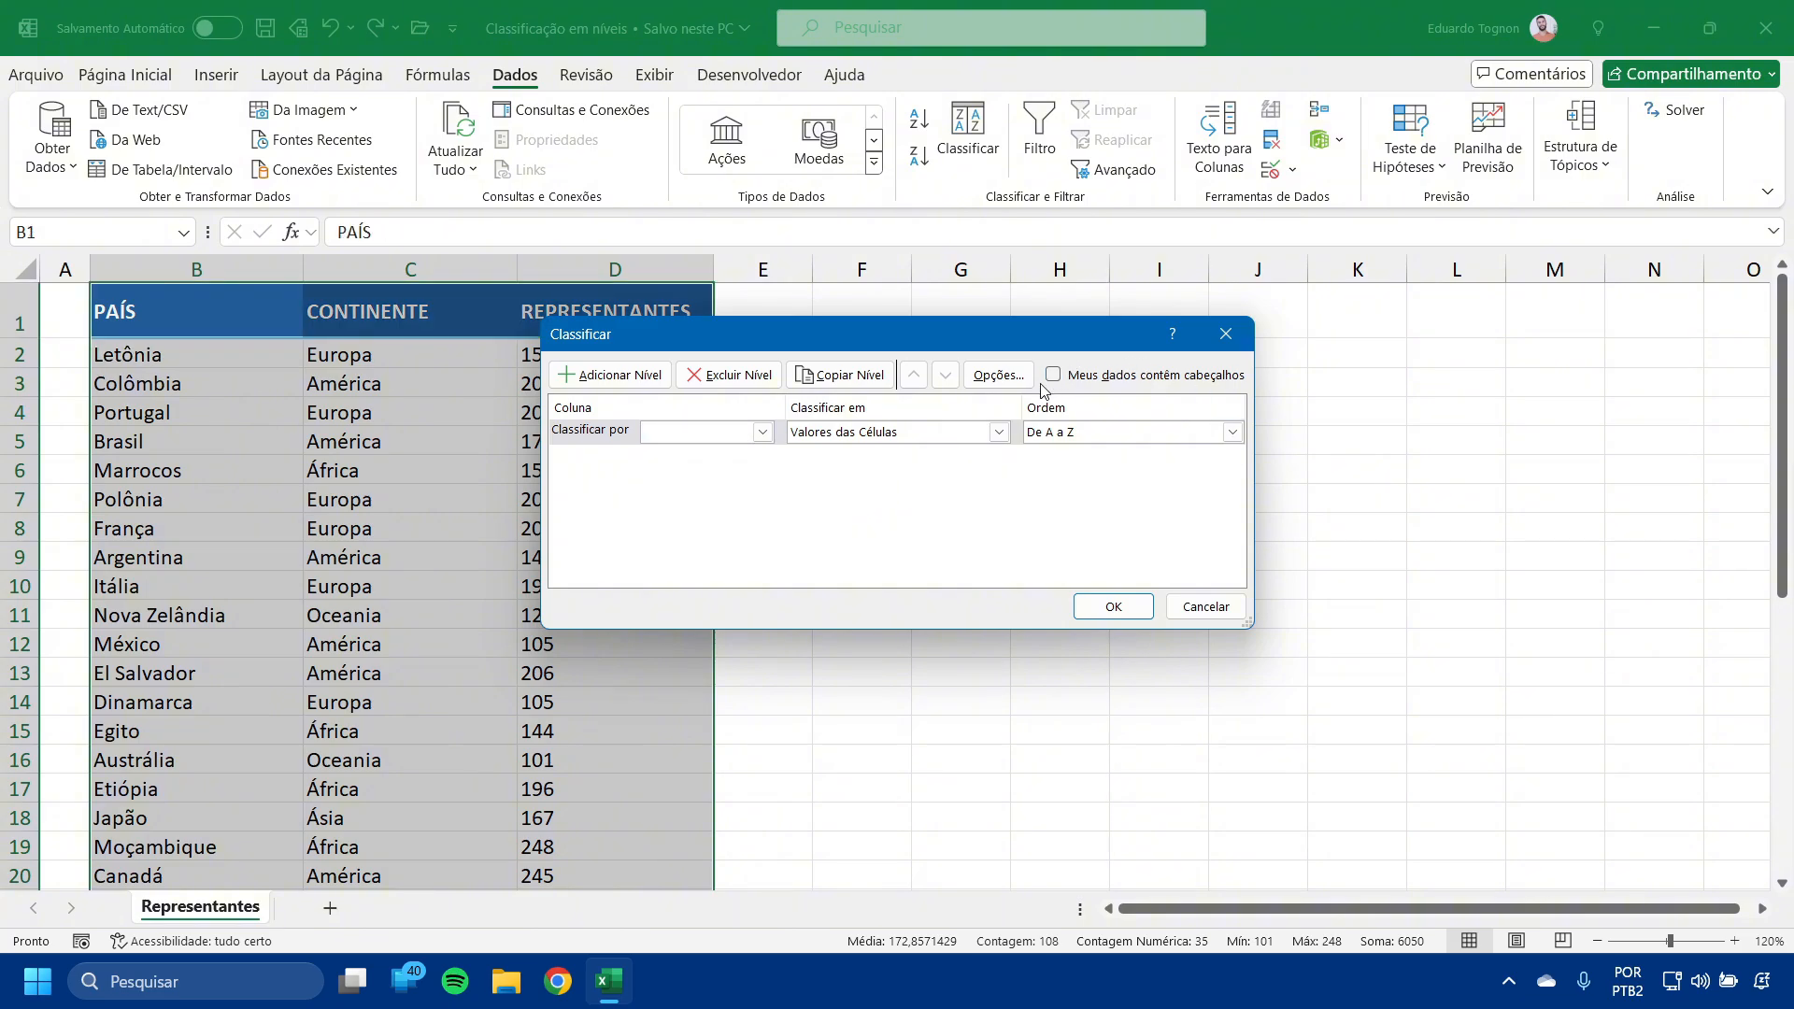
click(673, 432)
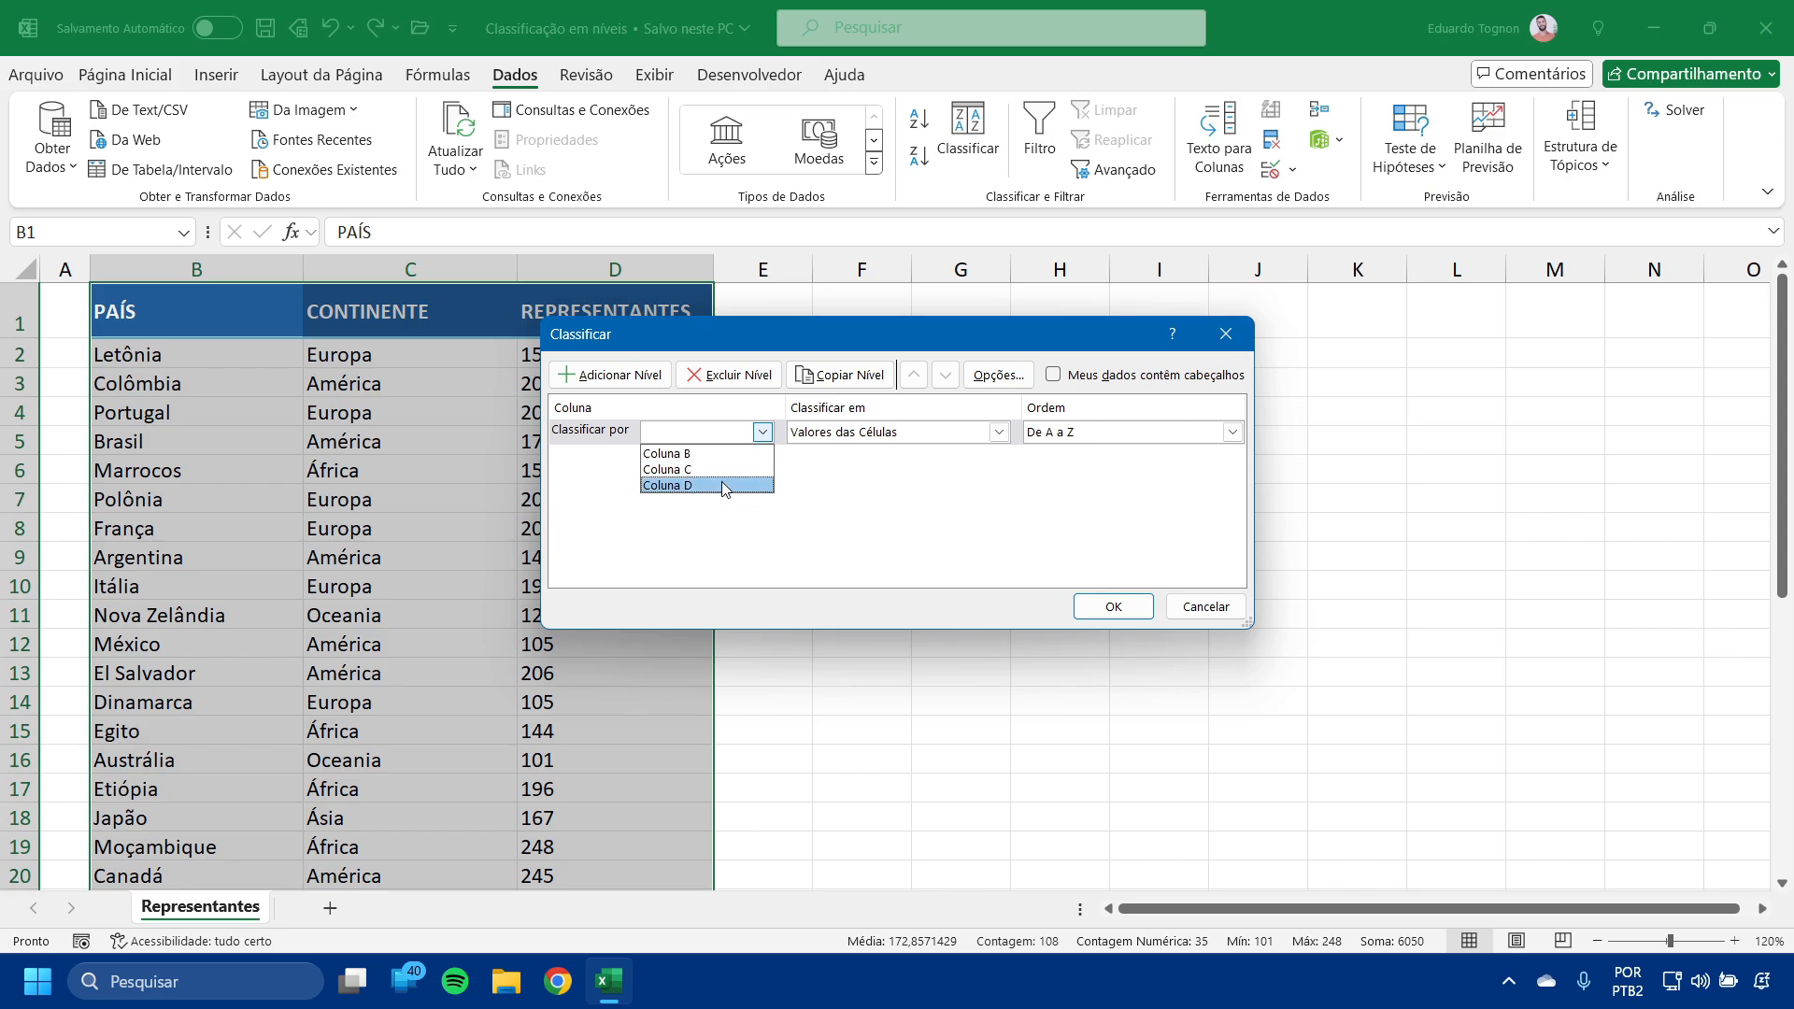
click(973, 493)
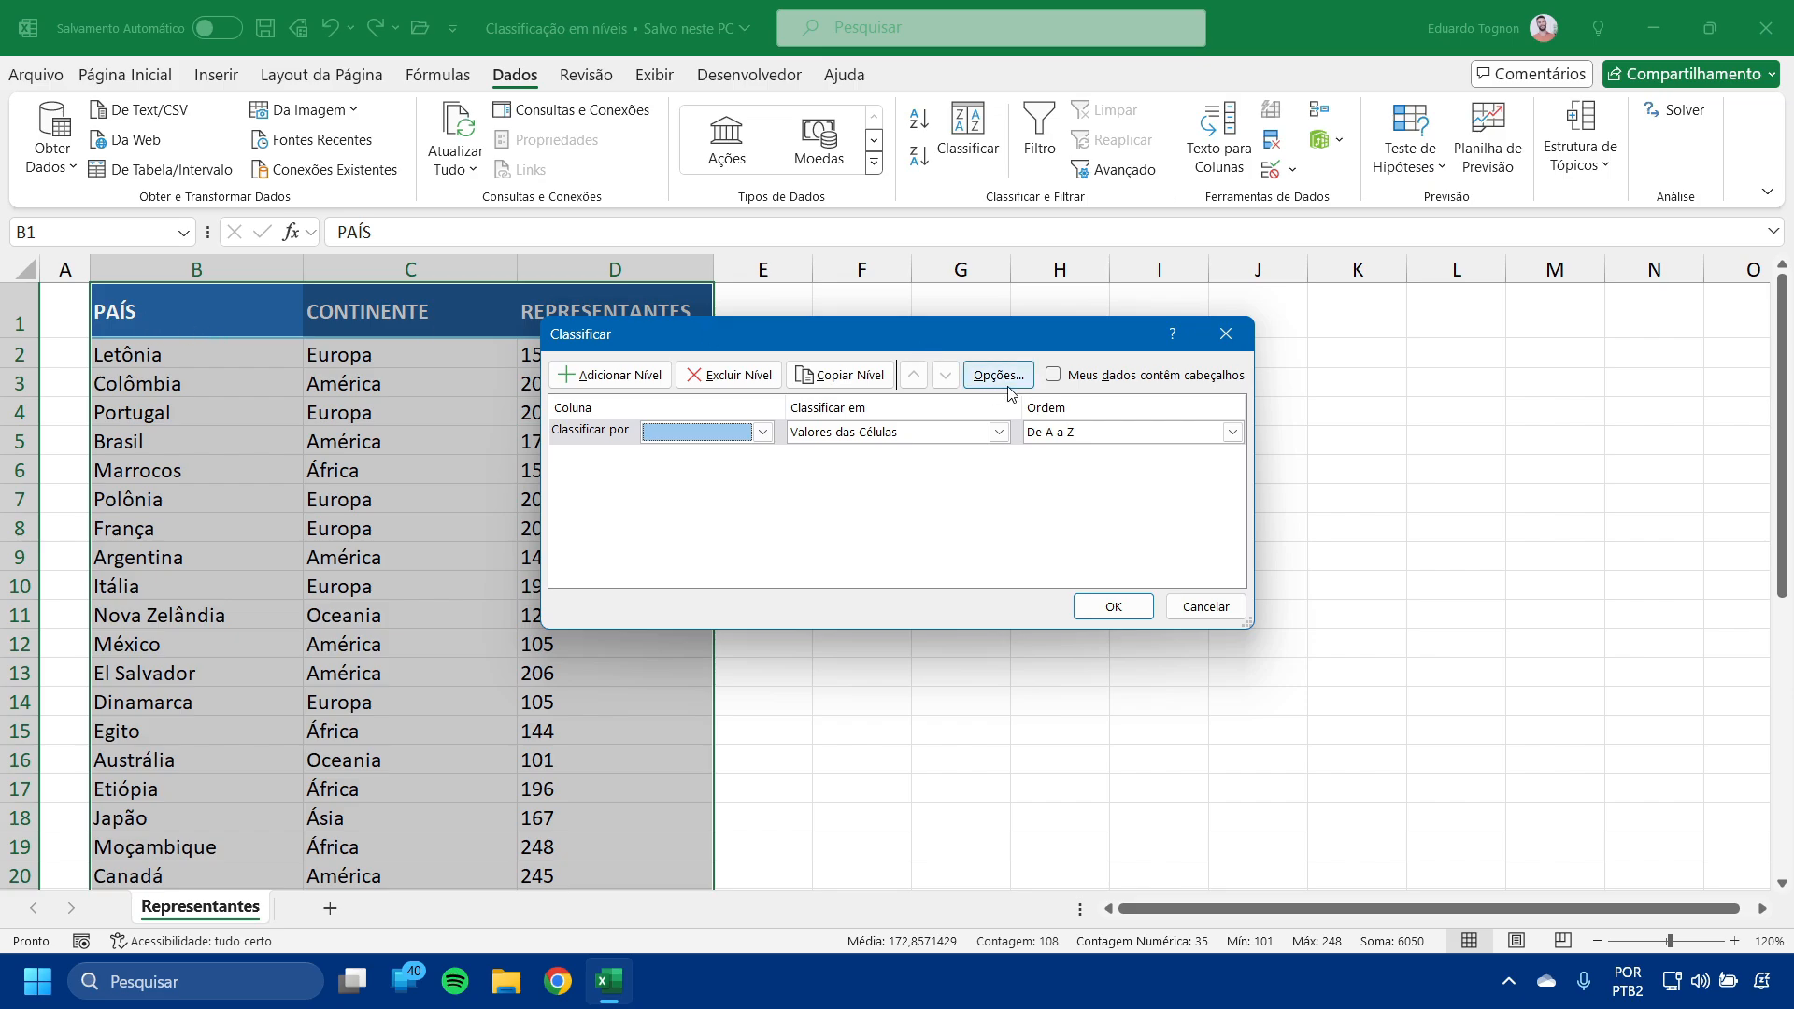
click(1053, 374)
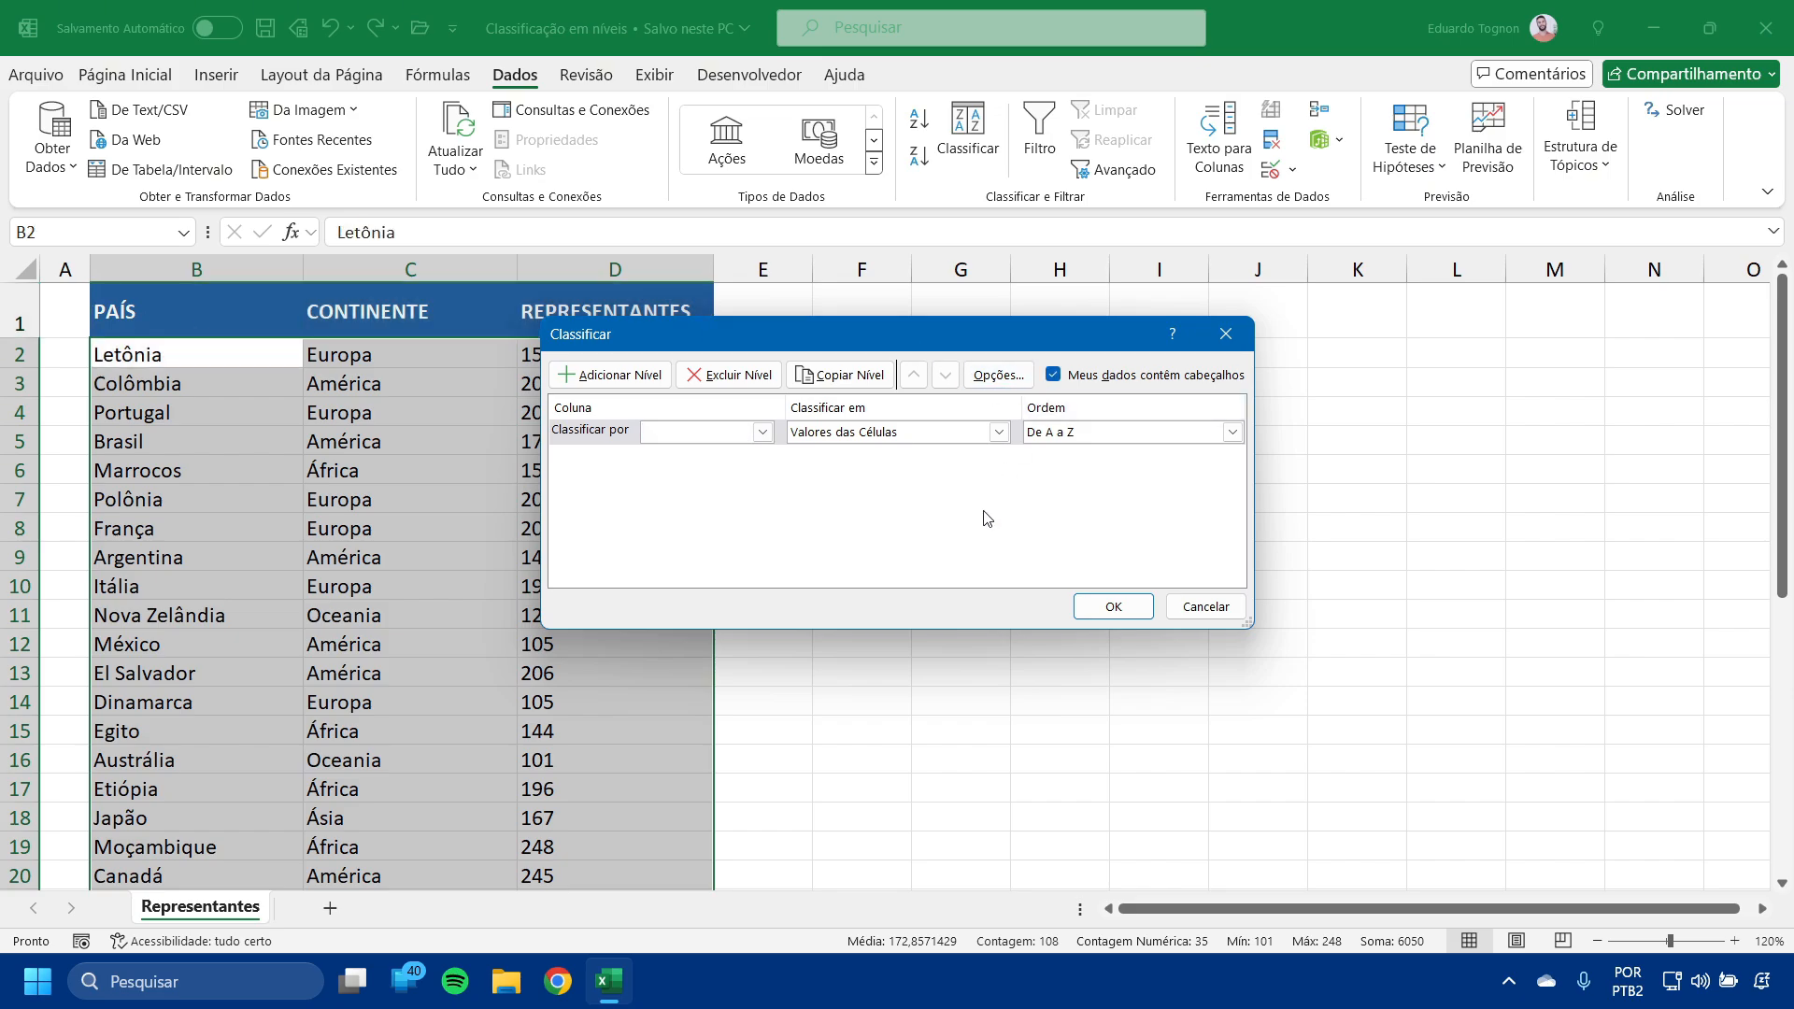
Set the first sort level to the CONTINENTE column, based on cell values (Valores das Células).
click(613, 438)
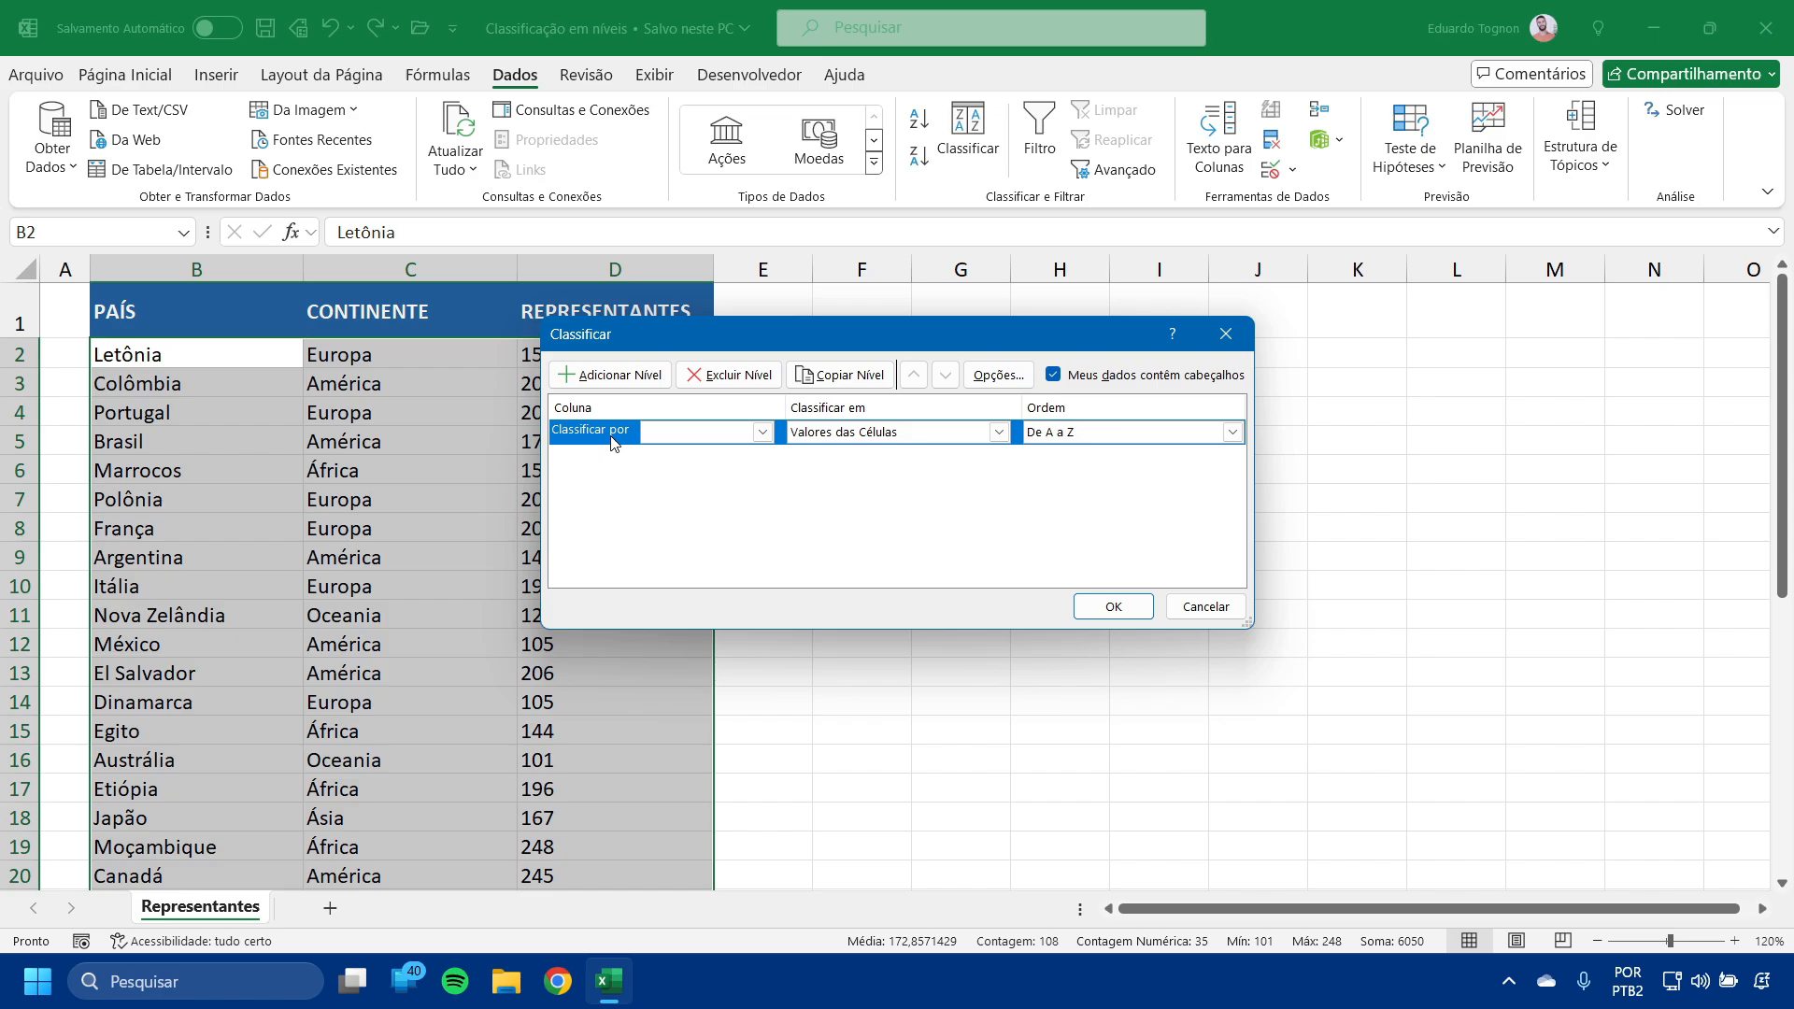
click(682, 439)
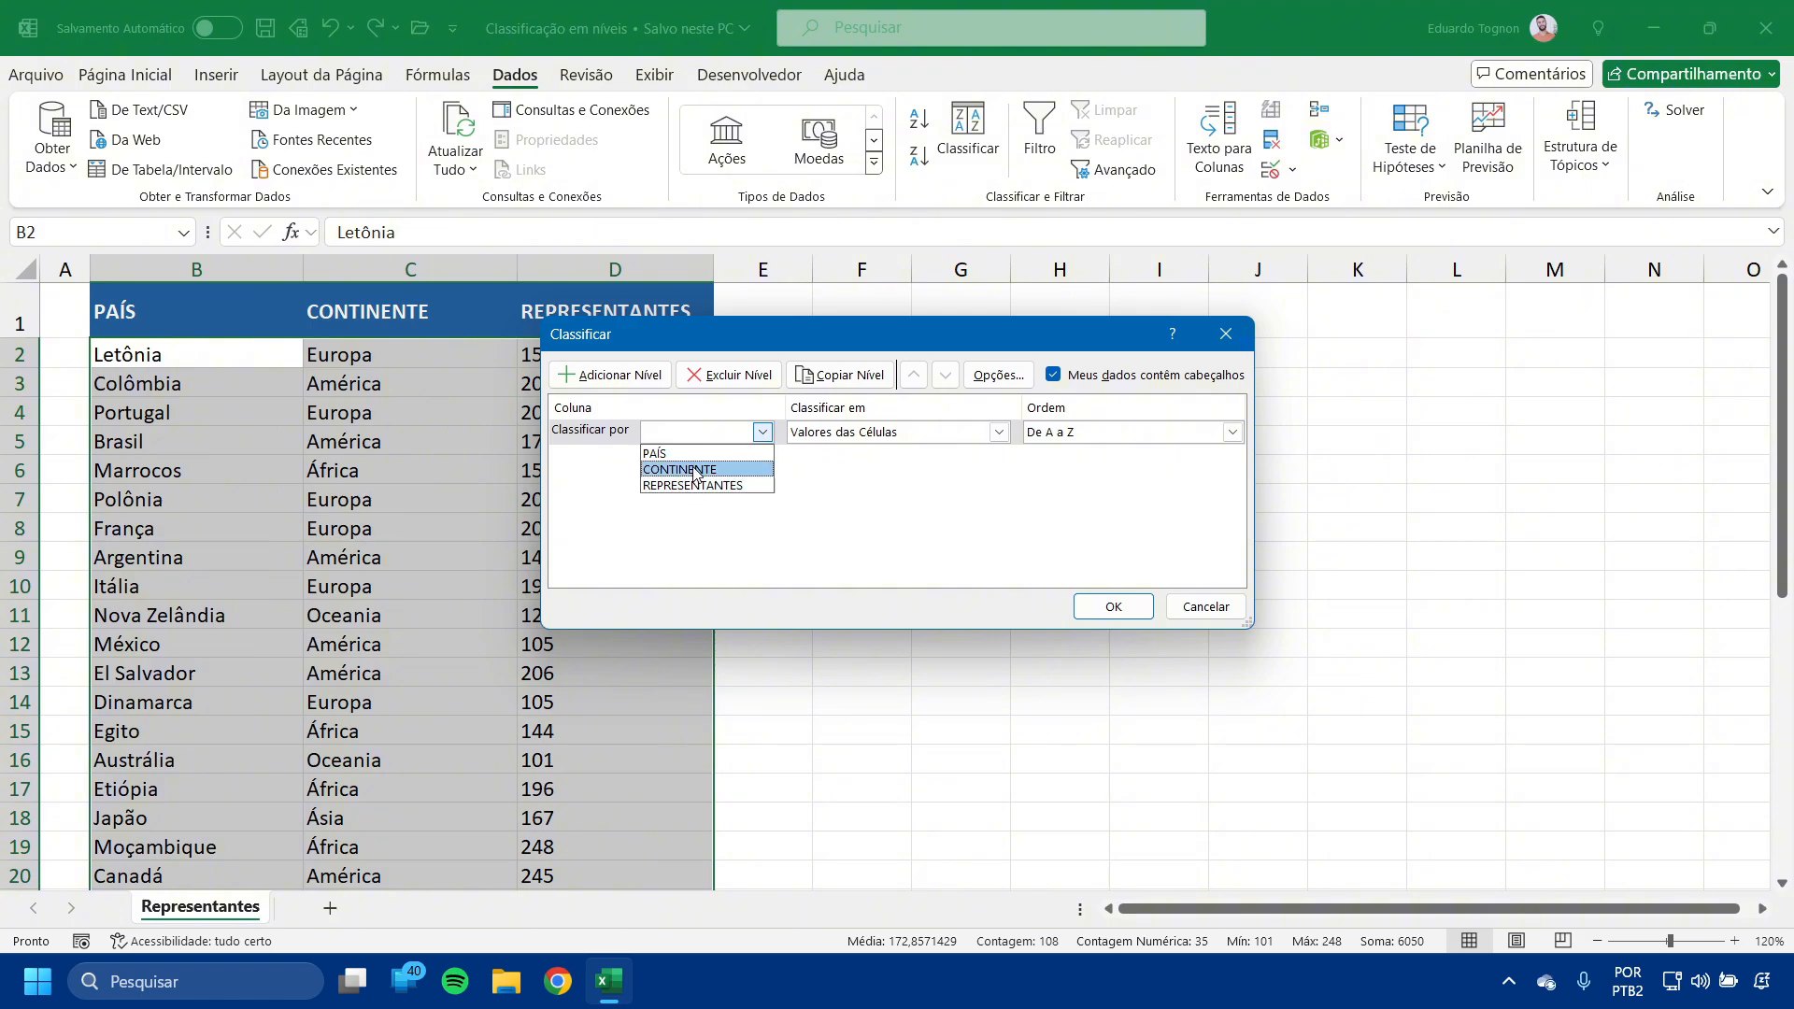
click(689, 470)
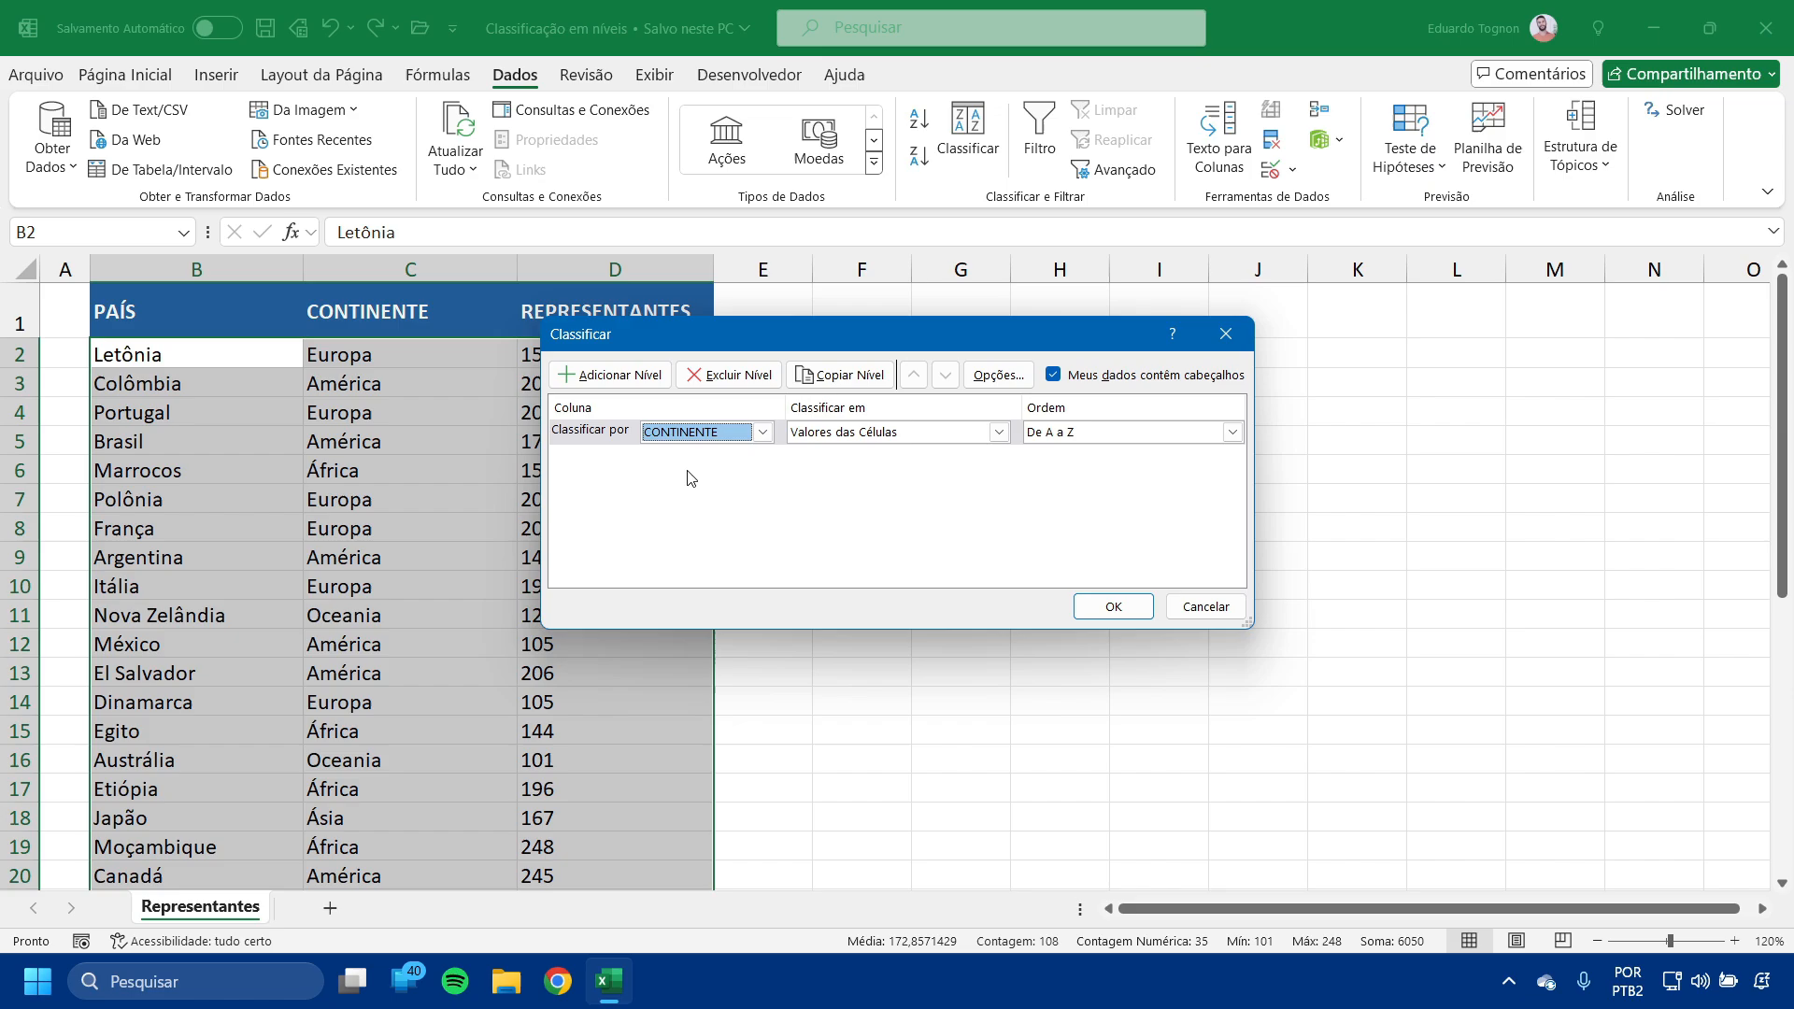
click(878, 435)
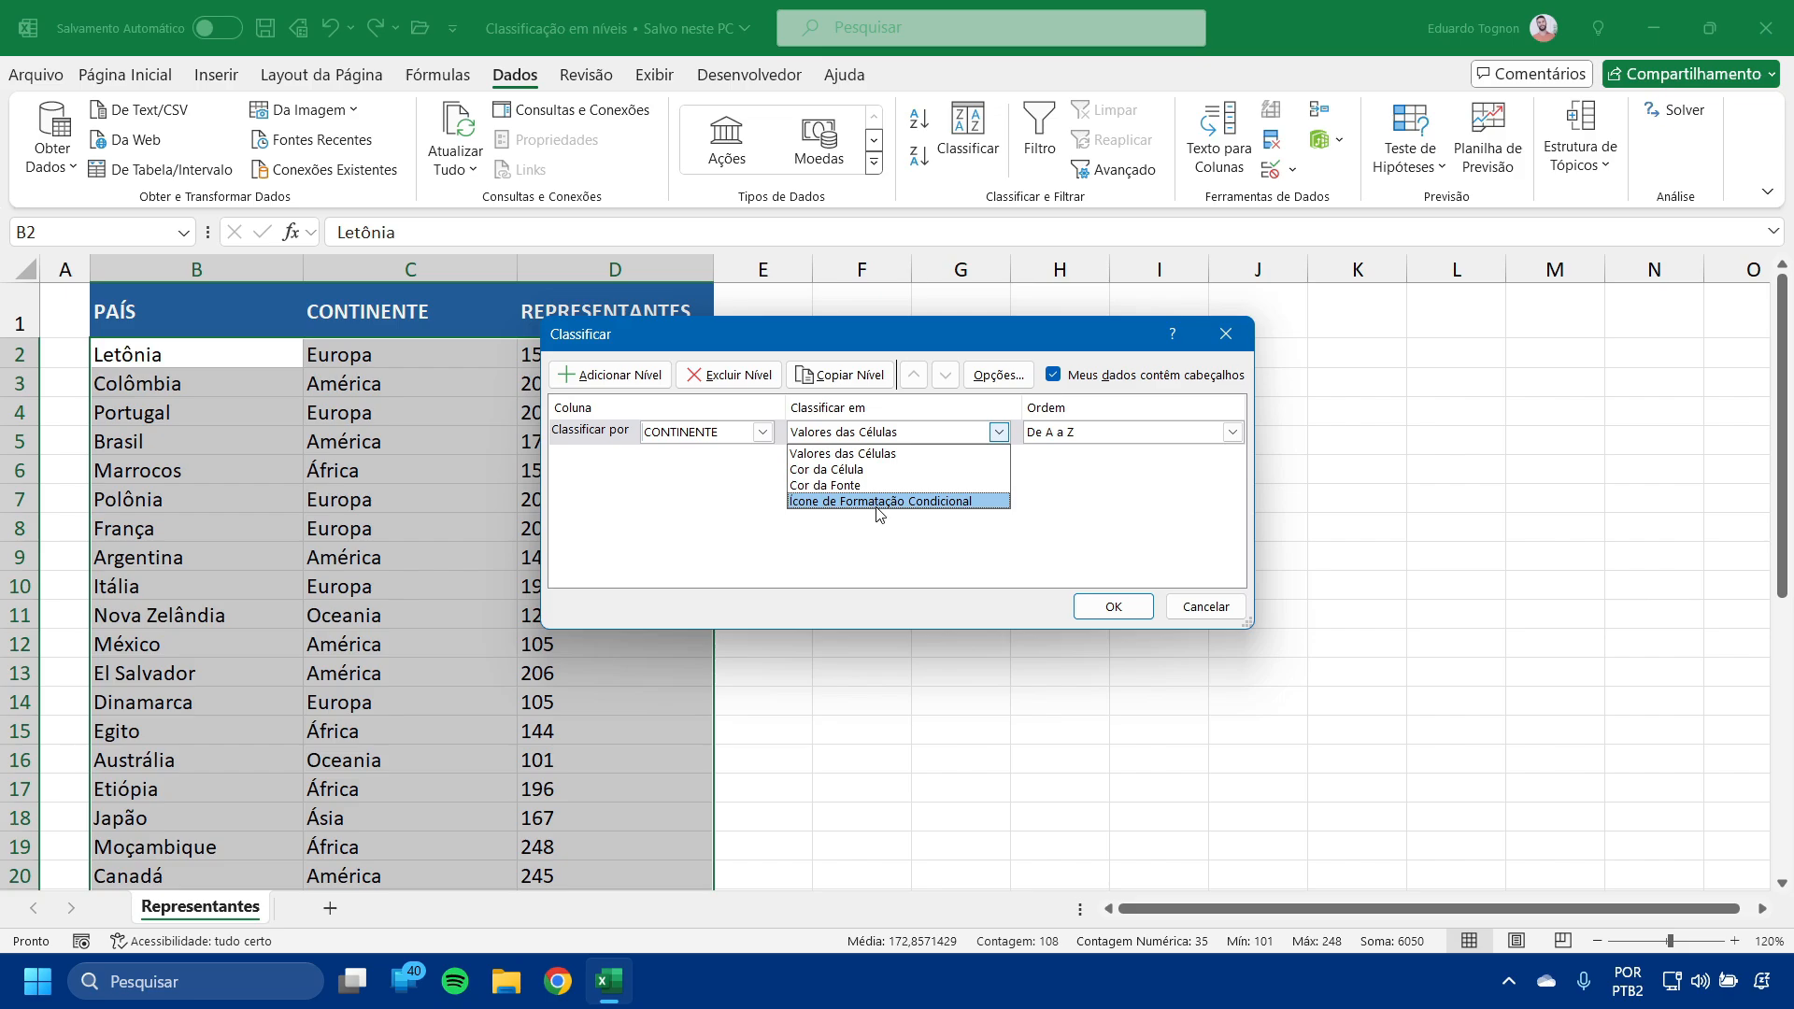
click(875, 438)
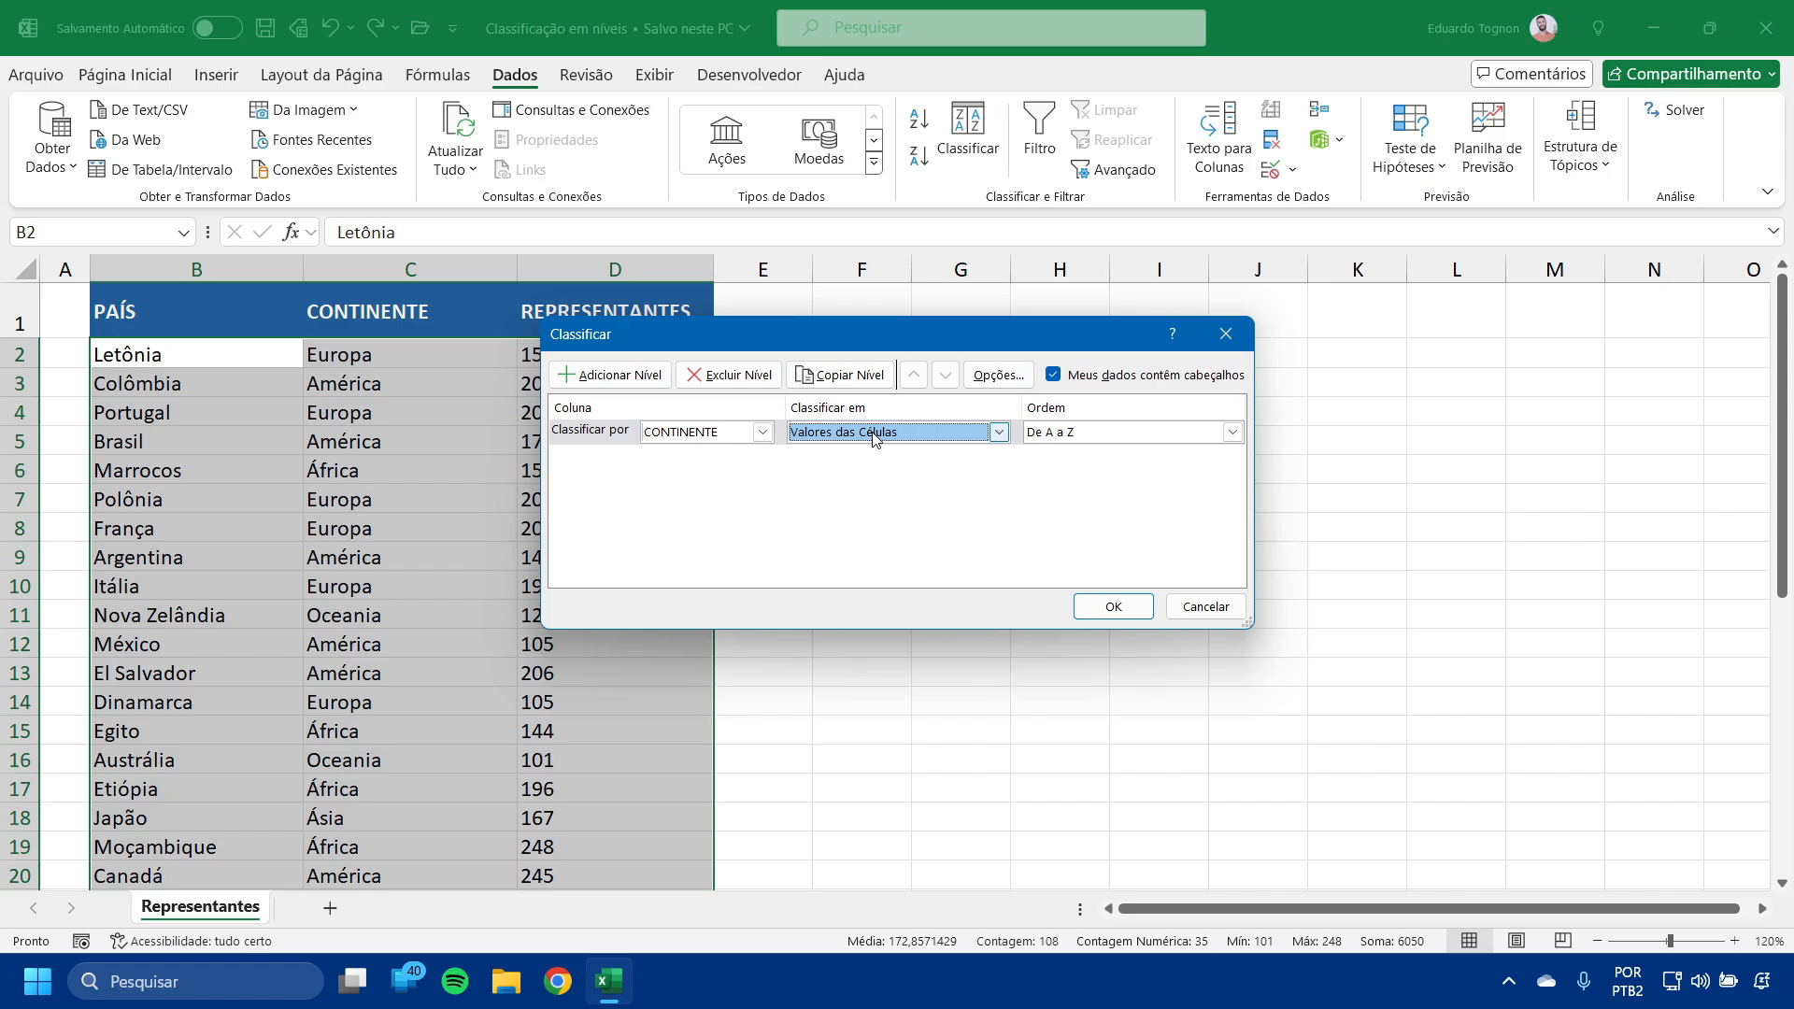
View the custom lists available as a sort order and close them without choosing one.
click(1145, 434)
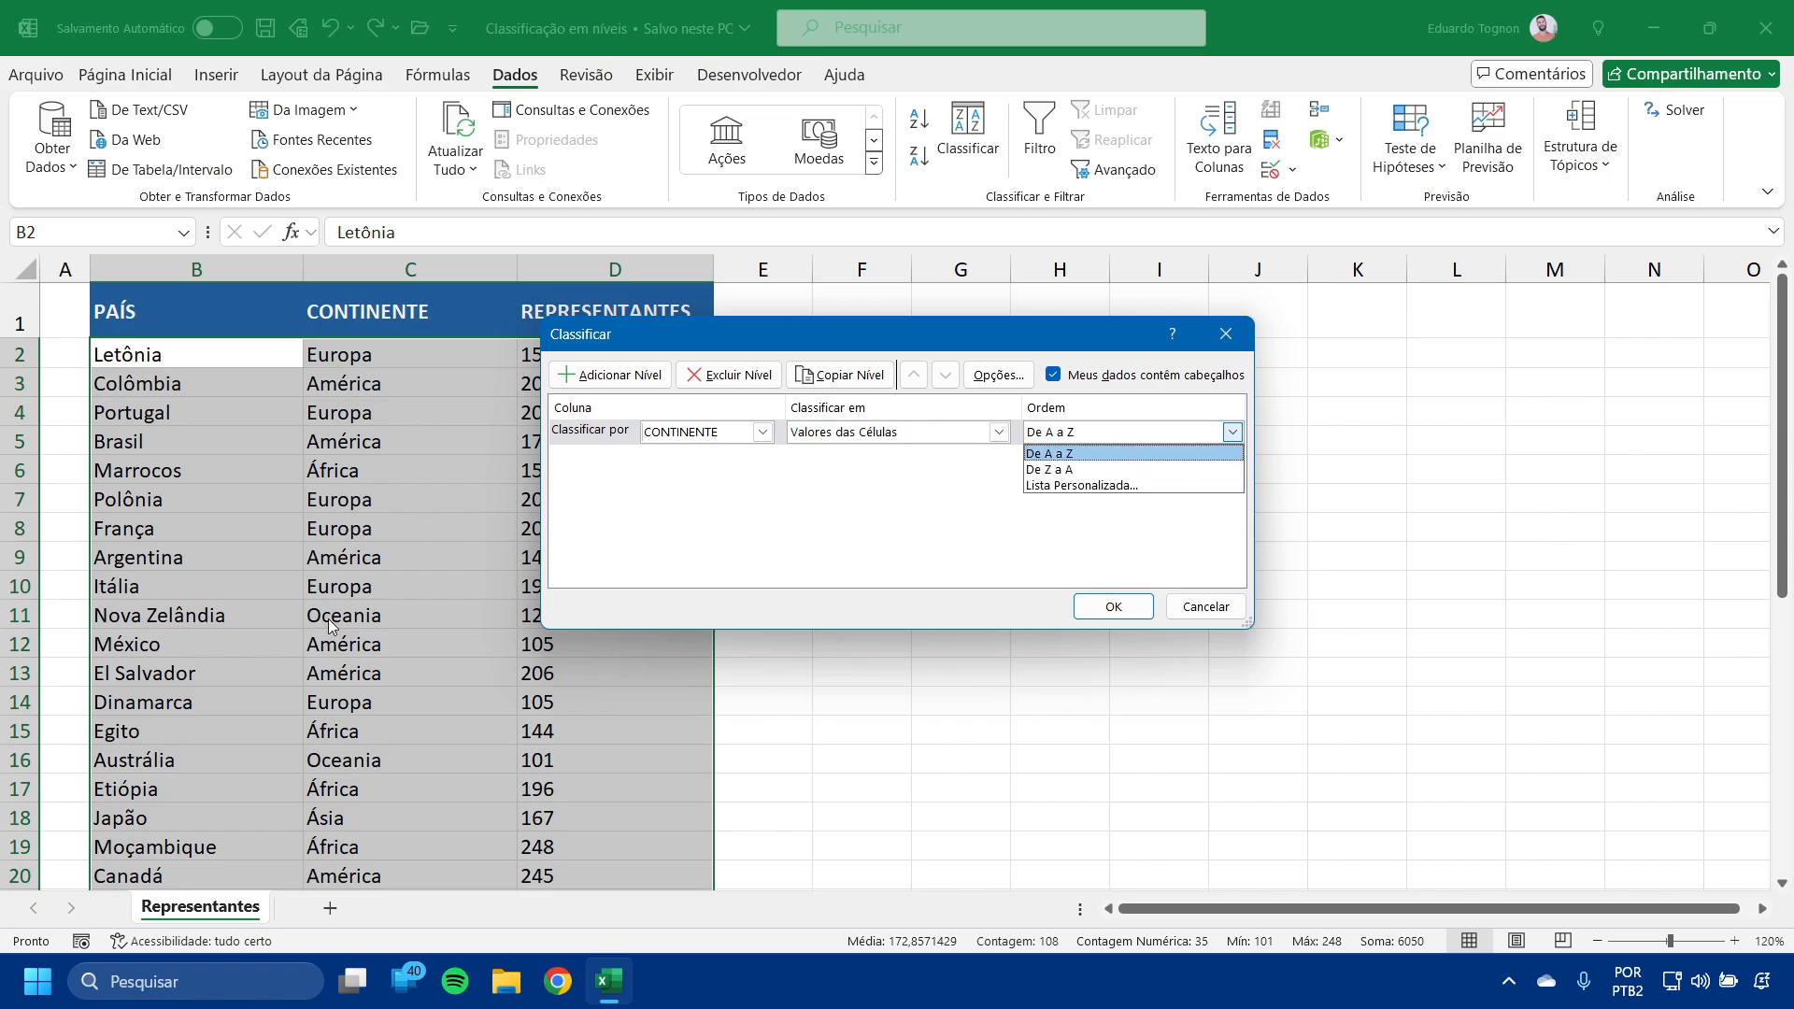
click(1083, 485)
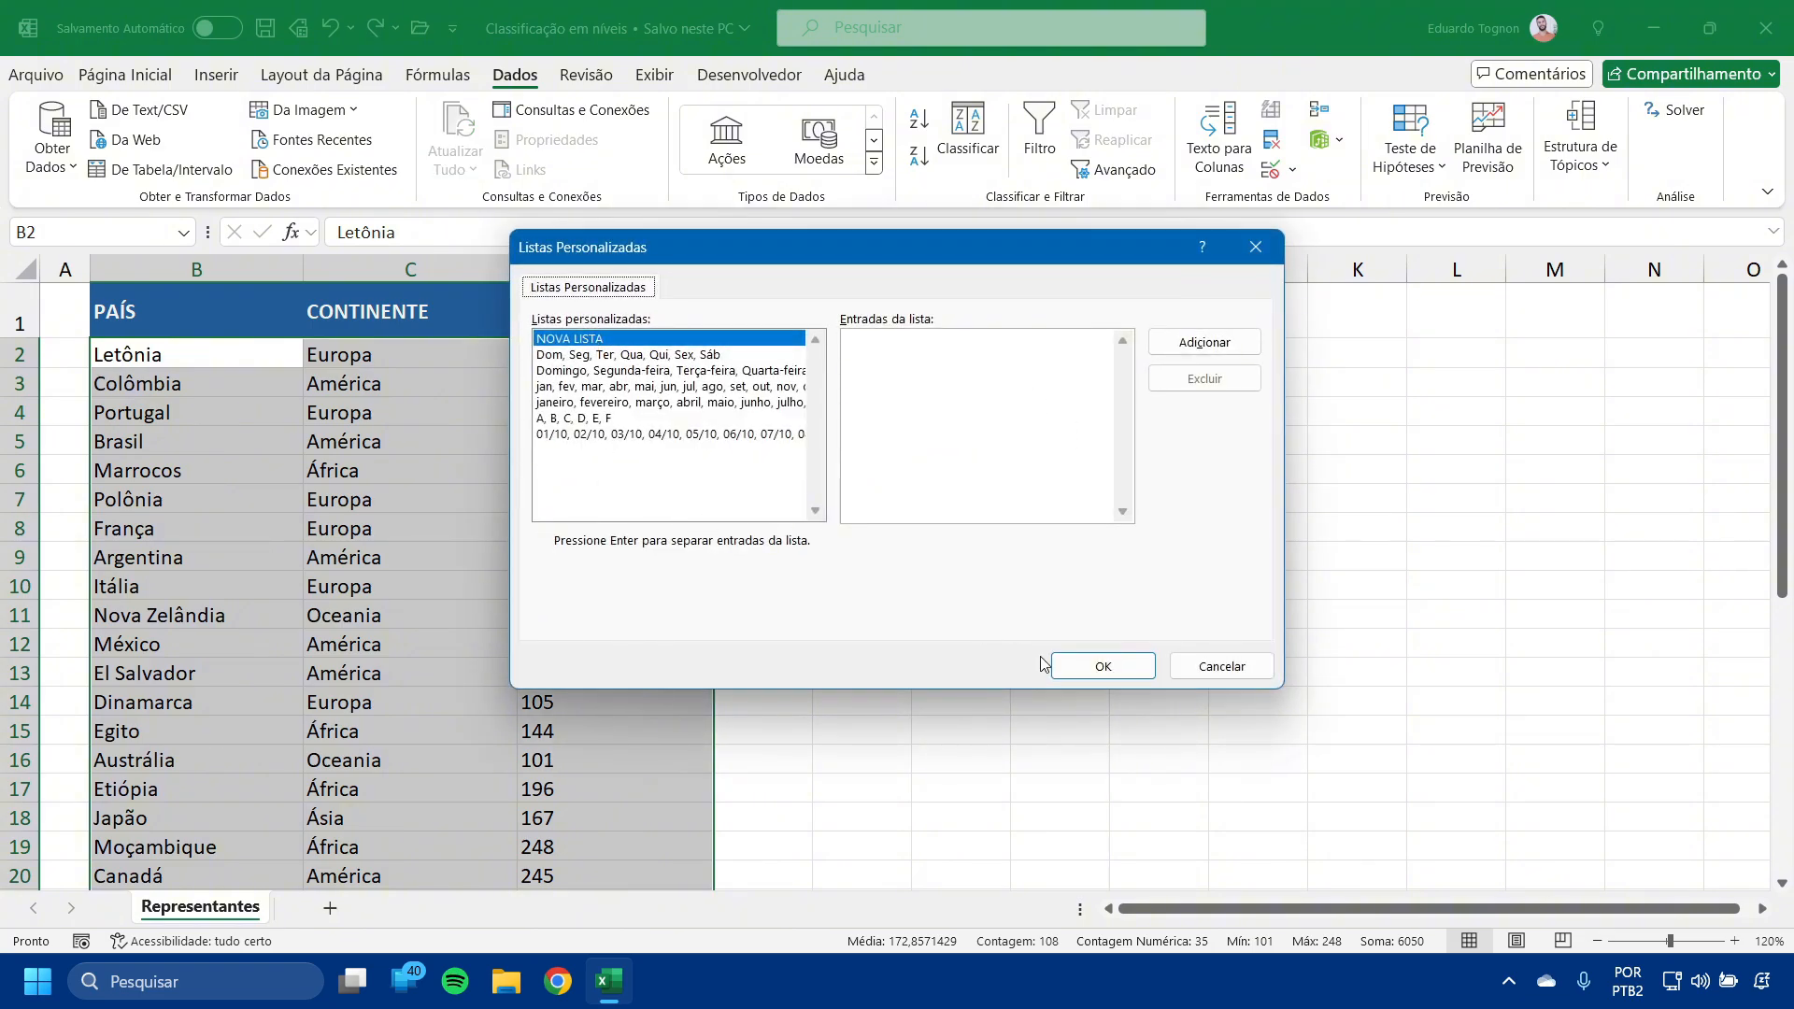
click(1224, 667)
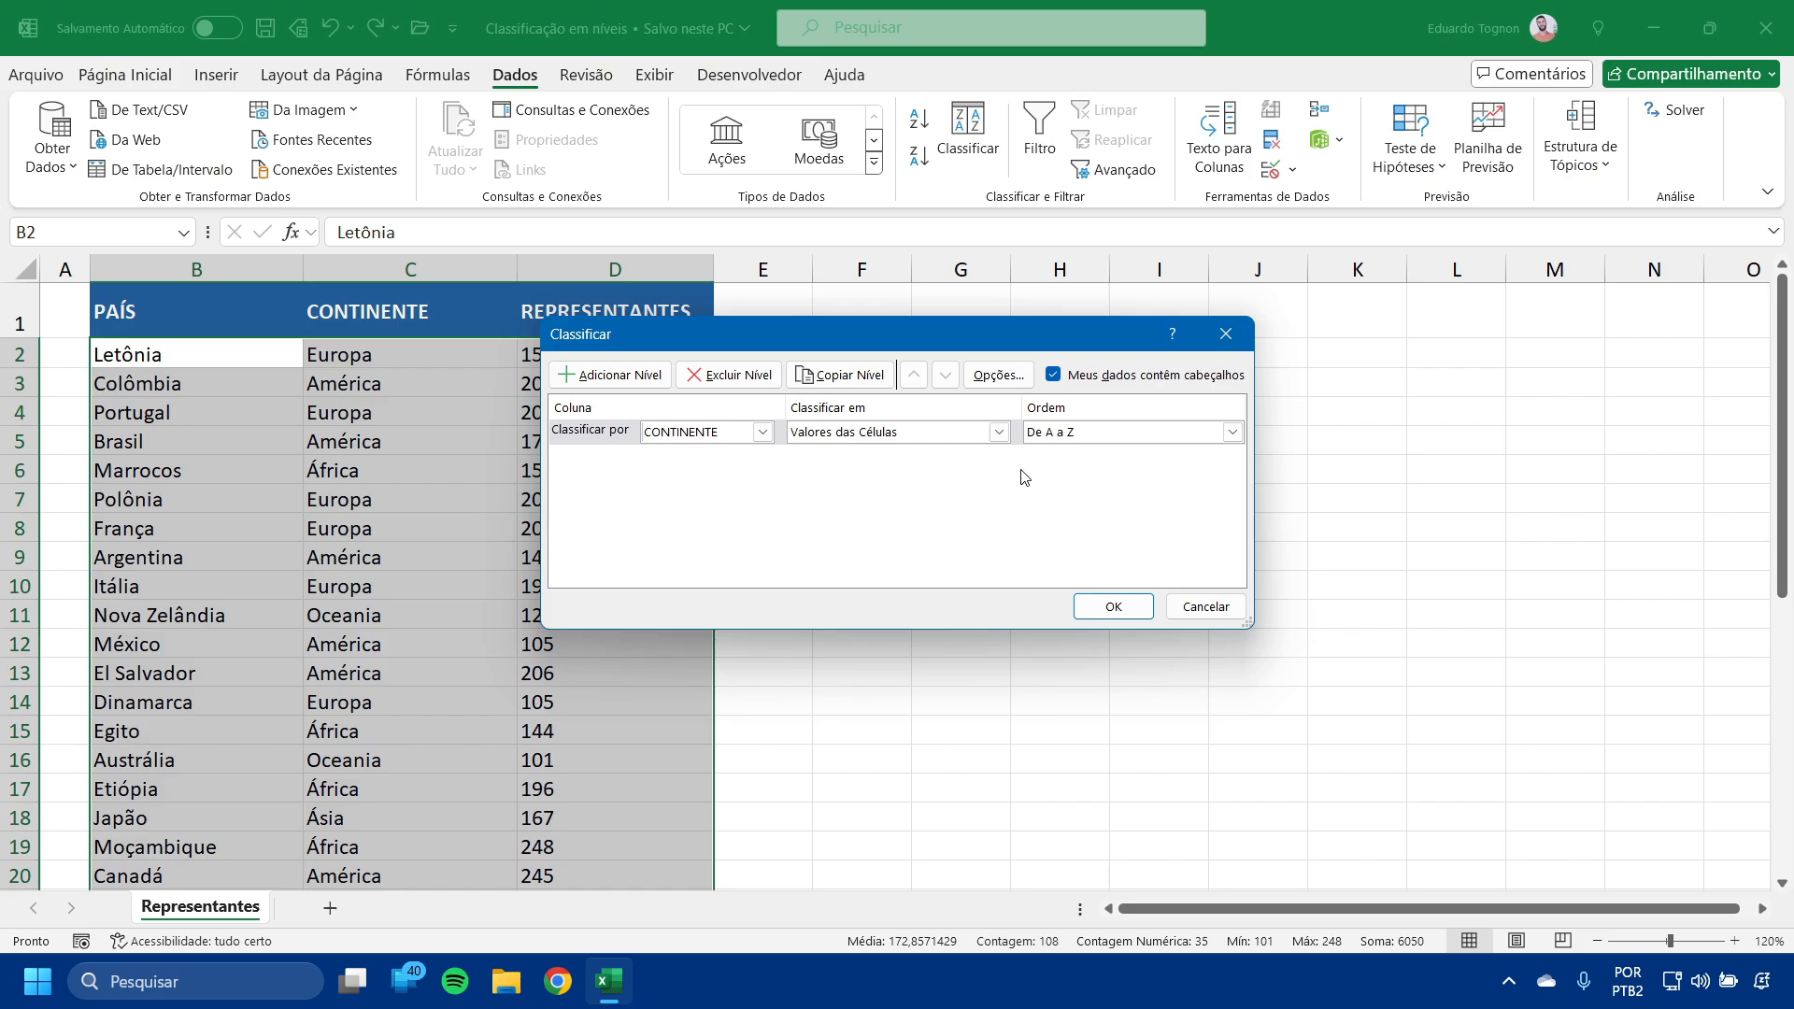
Apply the A to Z (De A a Z) sort by CONTINENTE and deselect the table.
click(592, 436)
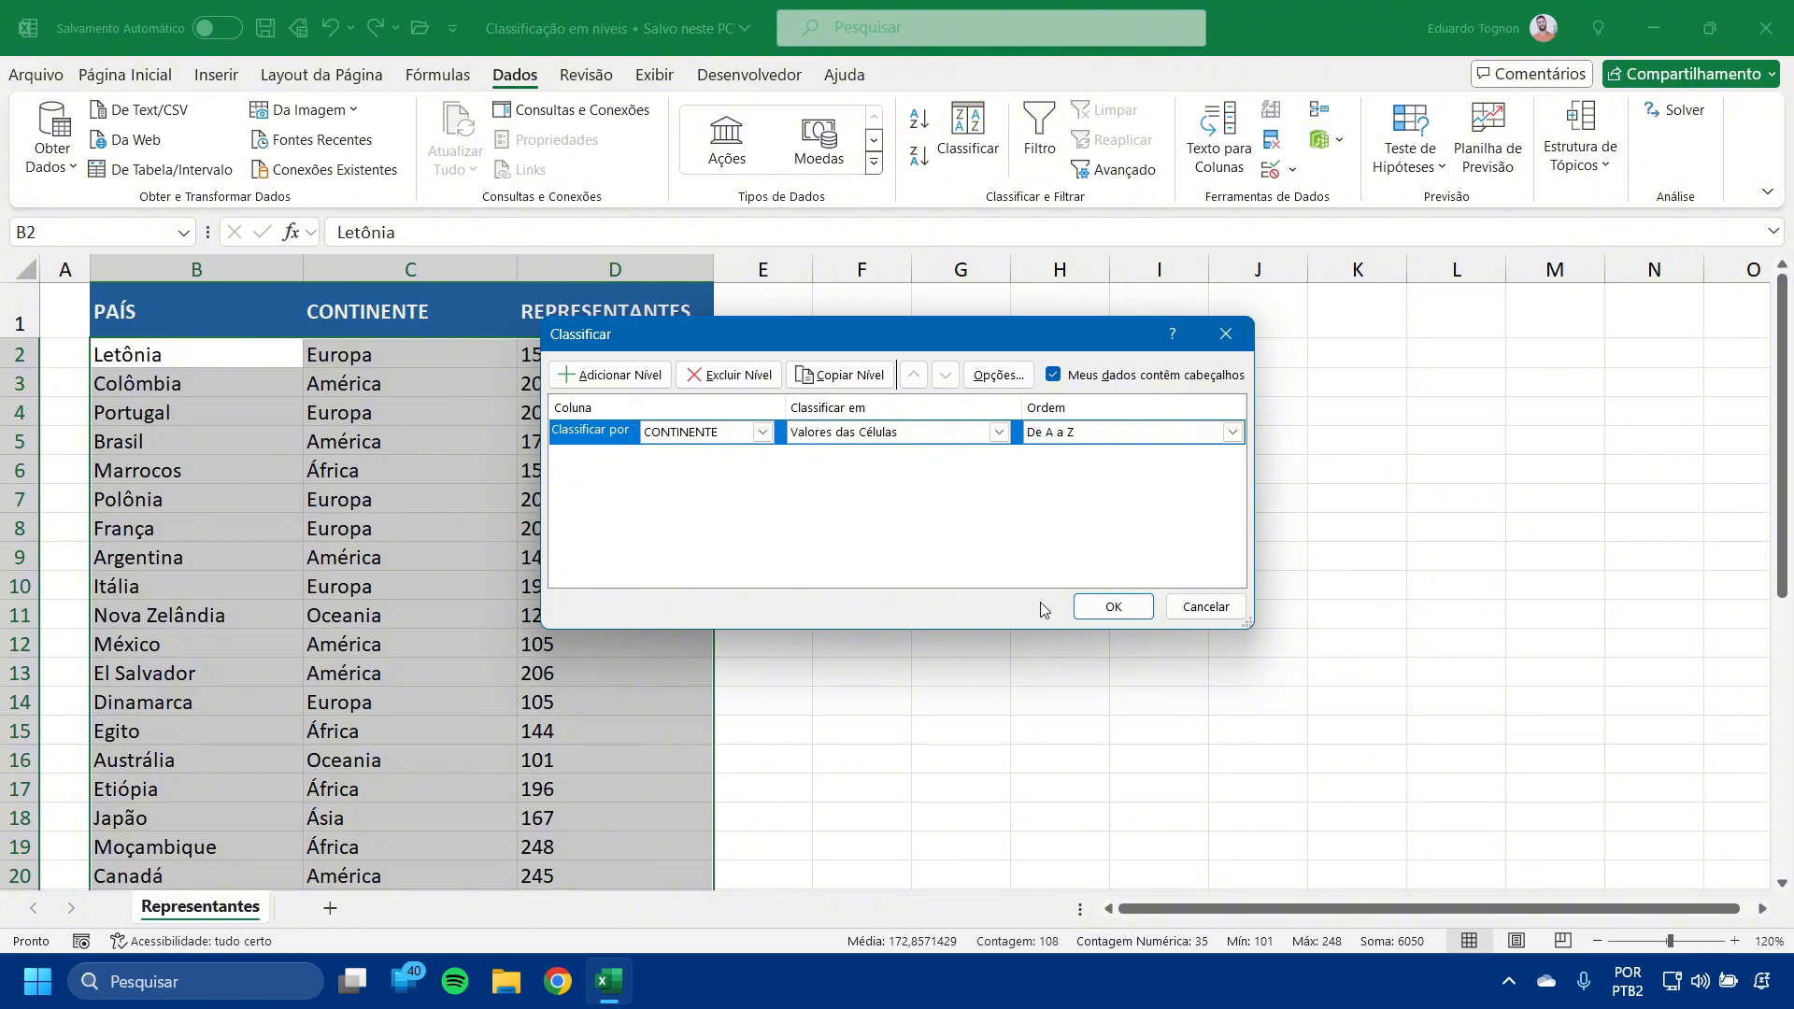
click(1113, 606)
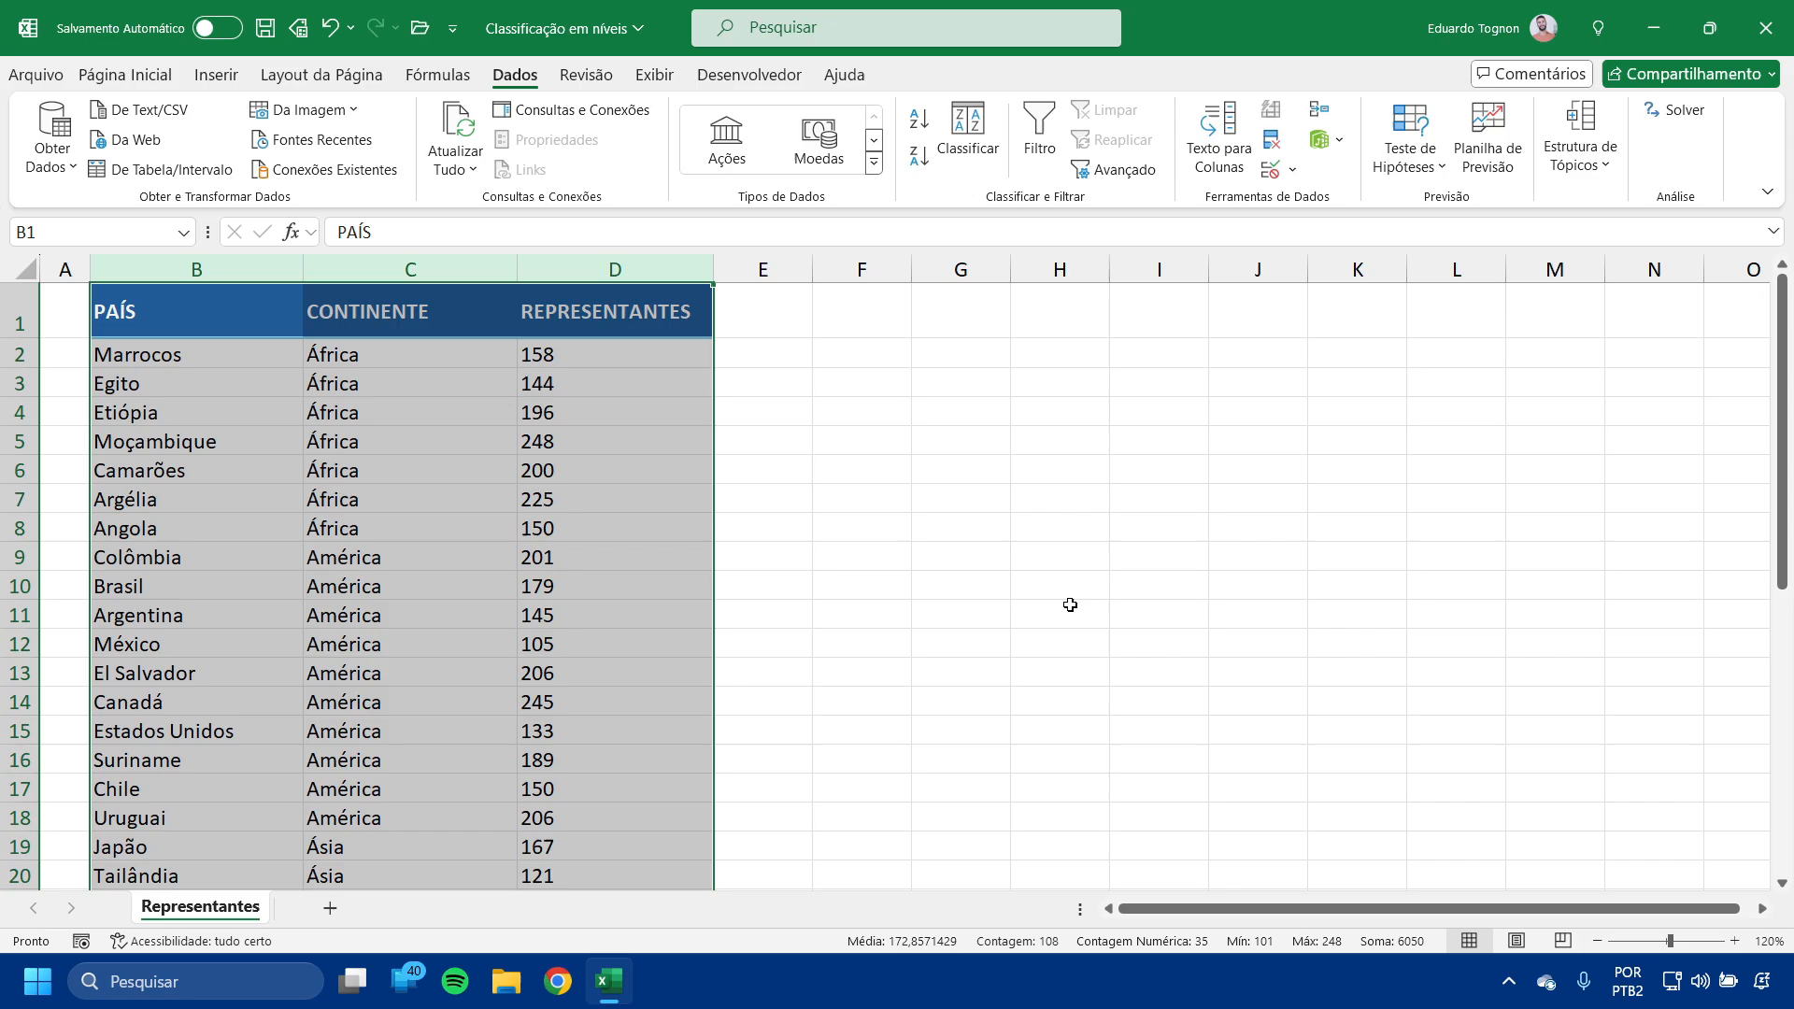
click(999, 602)
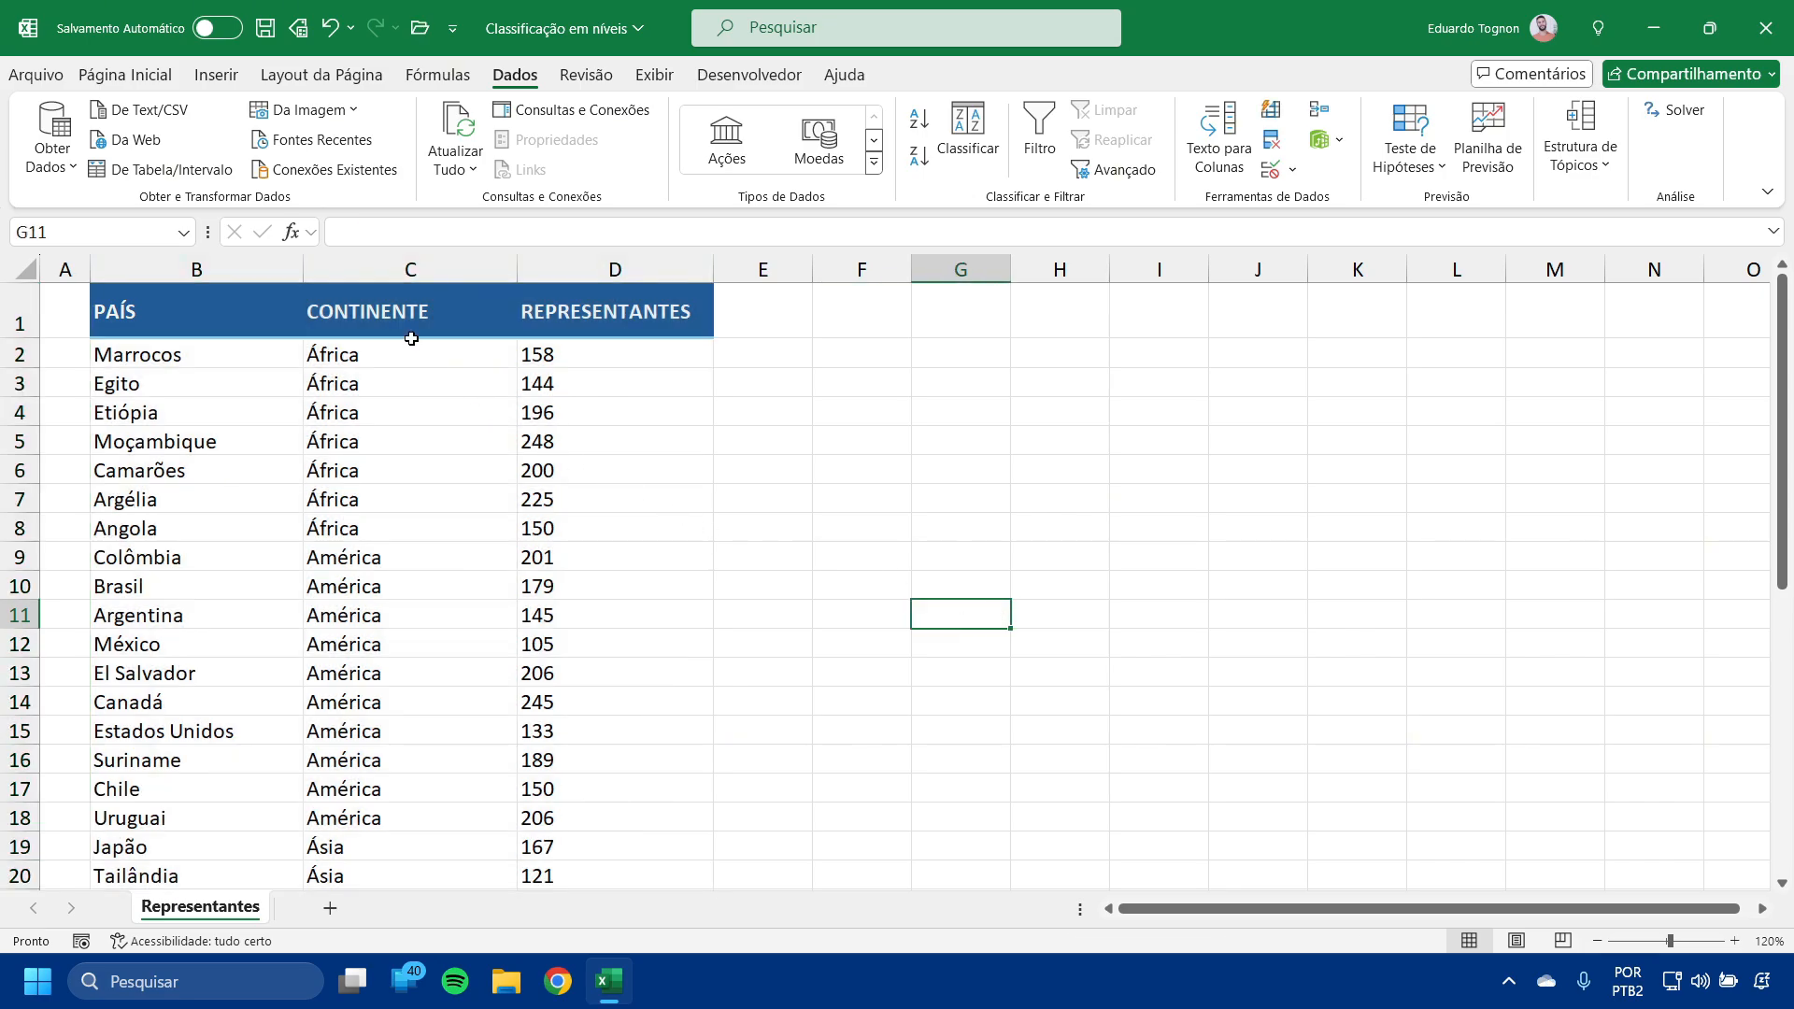
Examine how the rows are grouped by continent and how the countries are ordered within each group.
drag(384, 351, 354, 530)
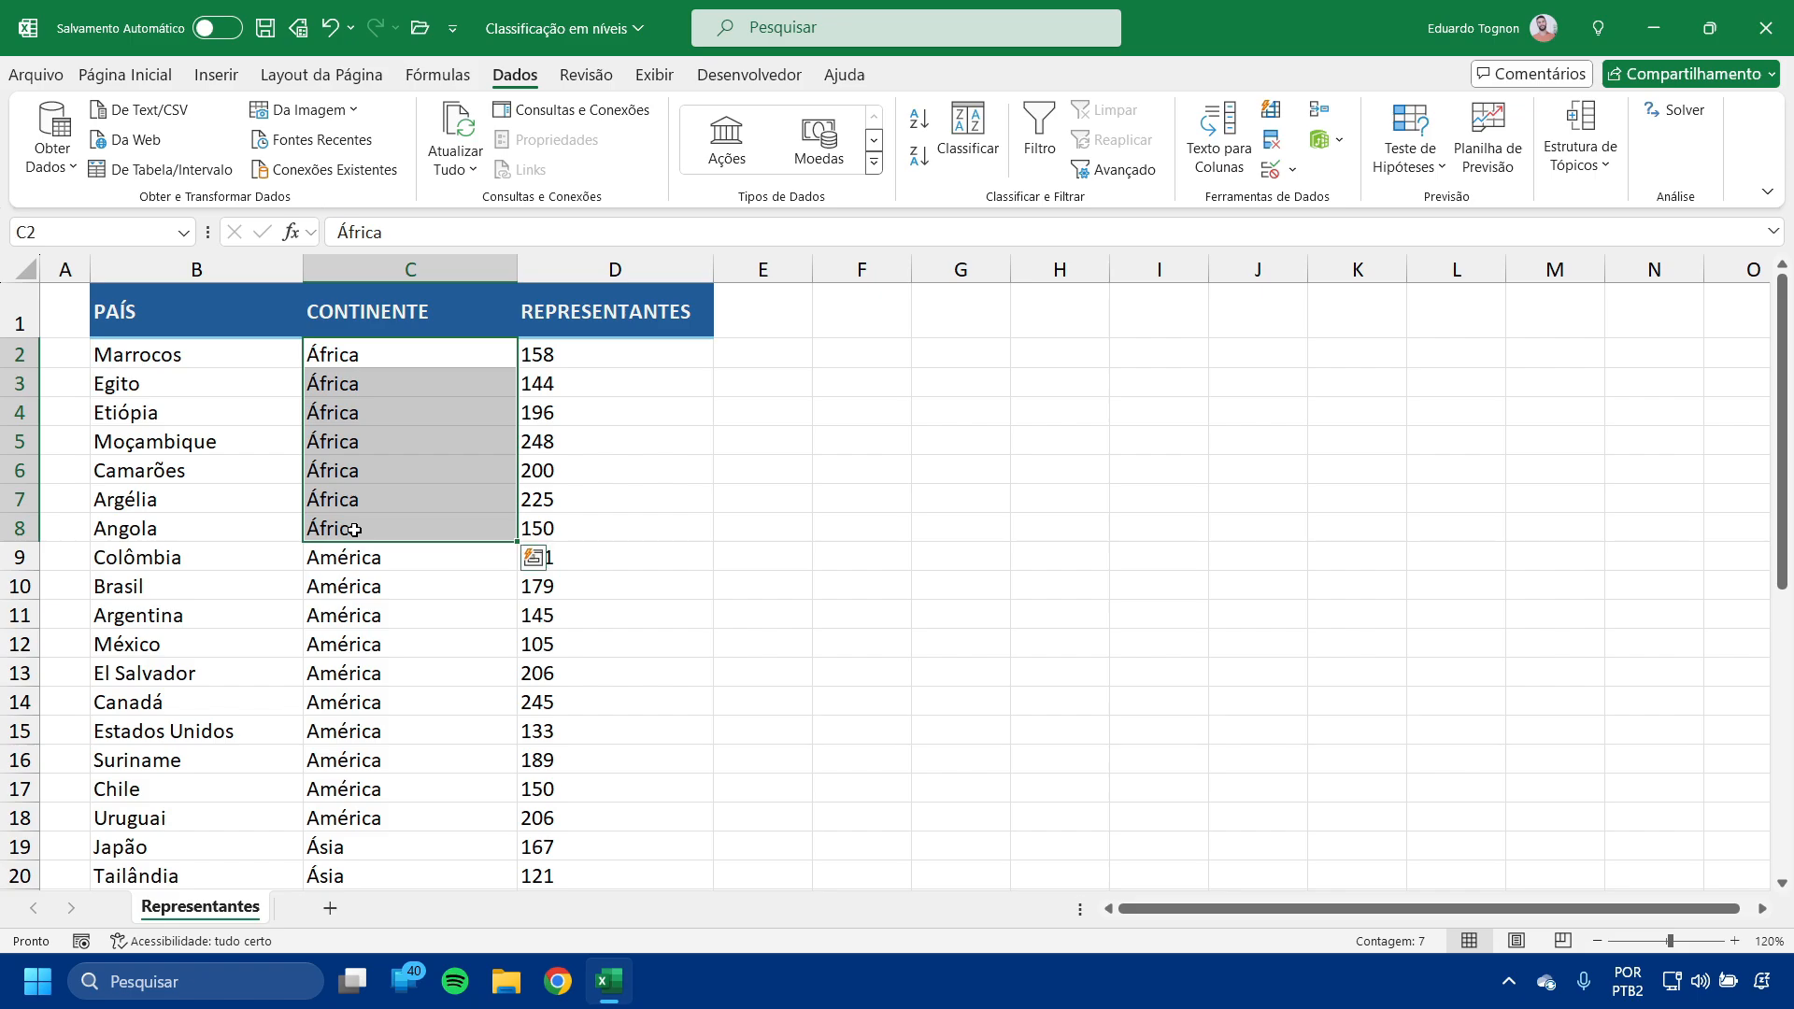
drag(393, 358, 289, 529)
drag(587, 359, 578, 532)
click(354, 526)
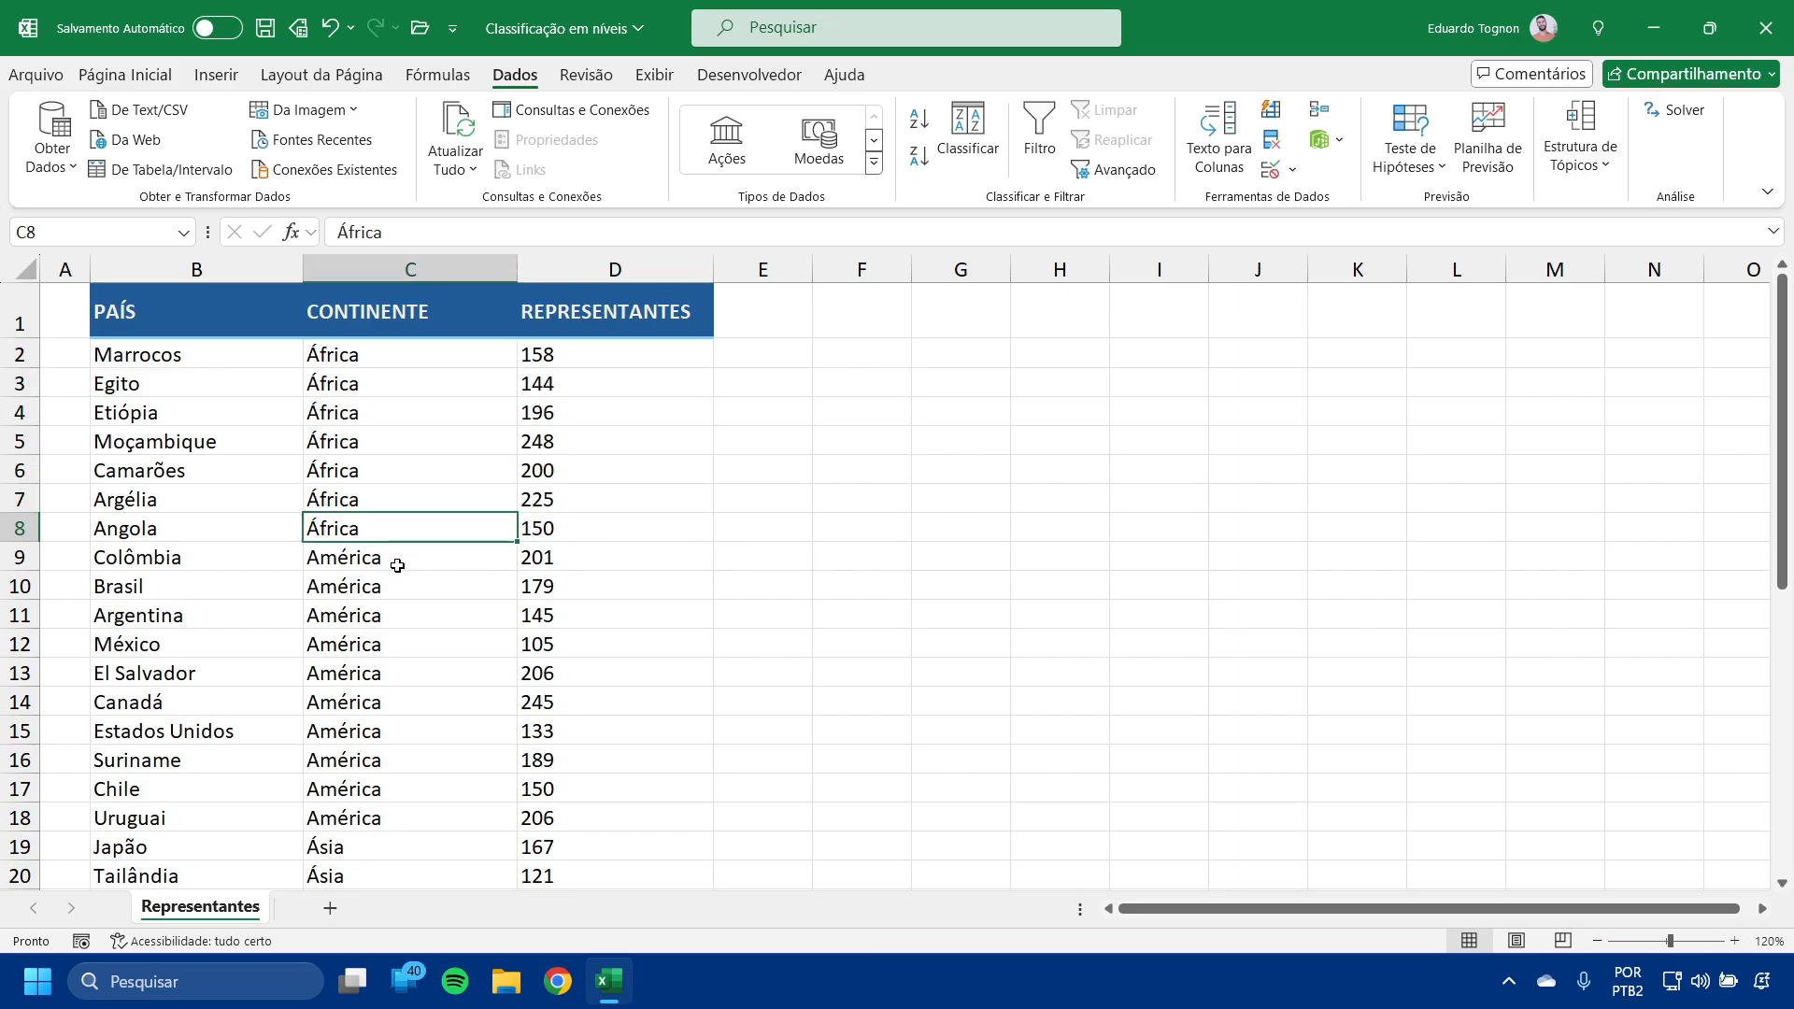
scroll(383, 557, down, 7)
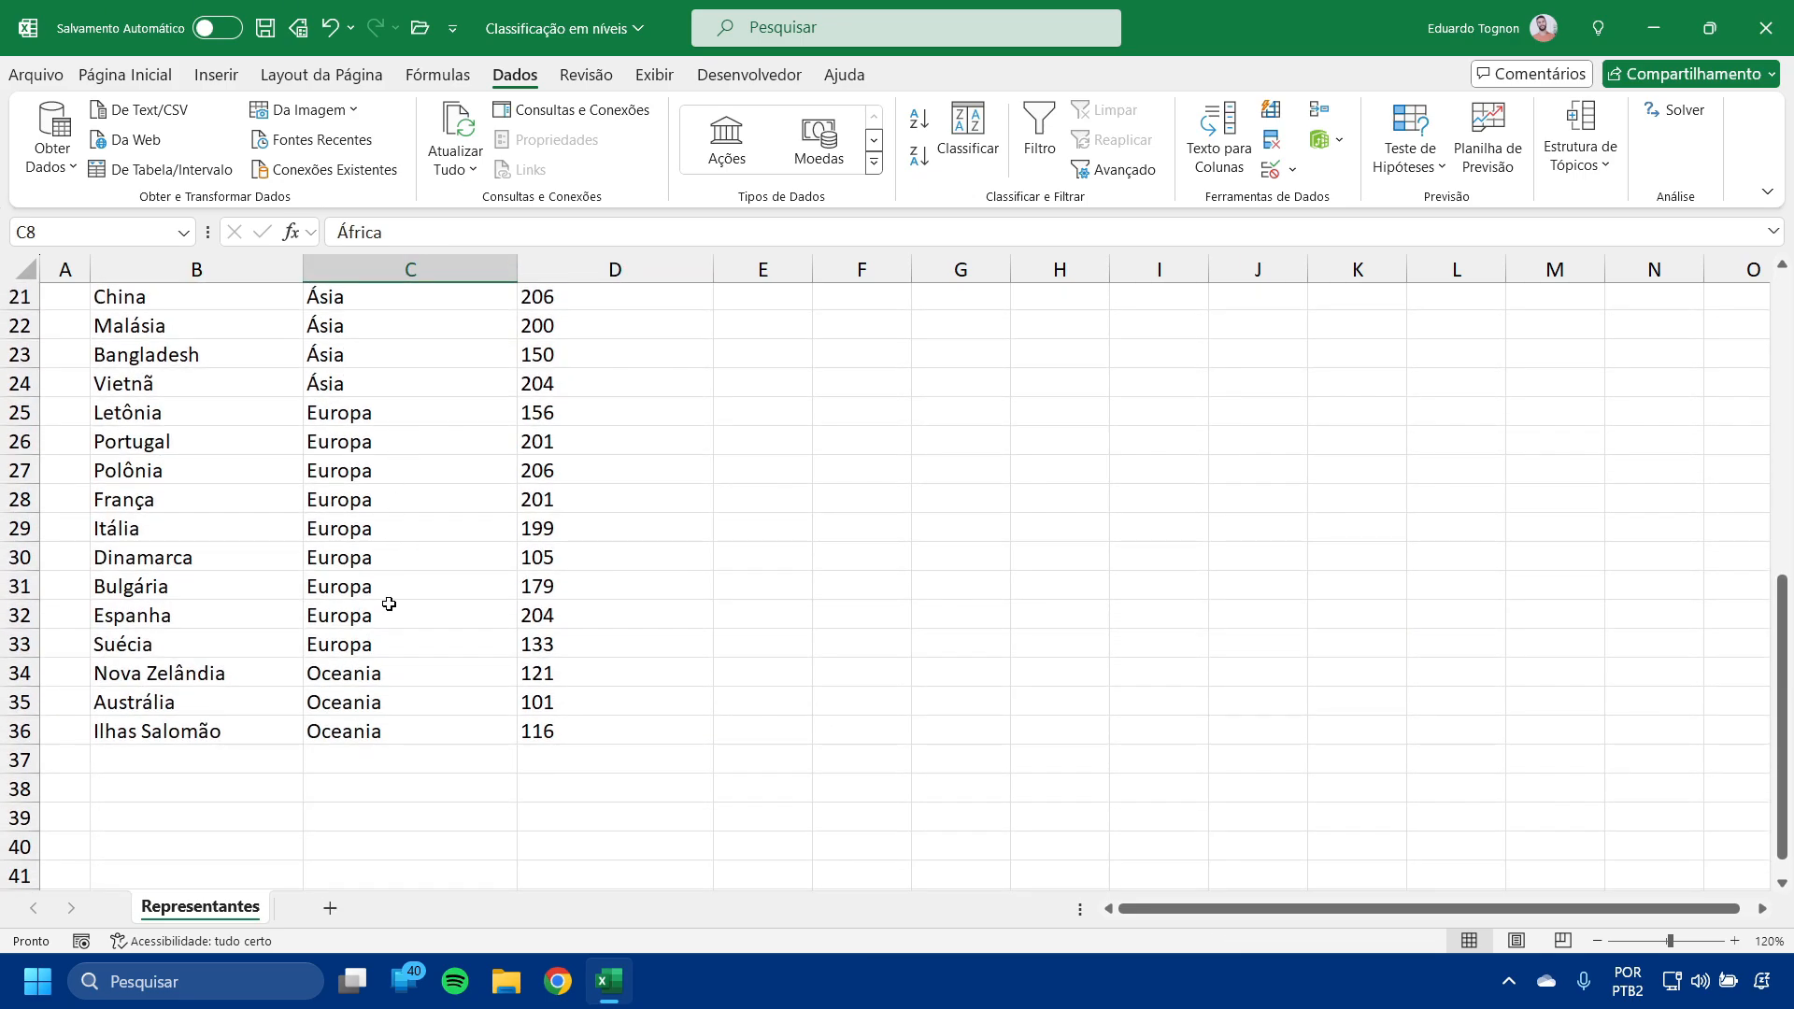
scroll(402, 738, up, 7)
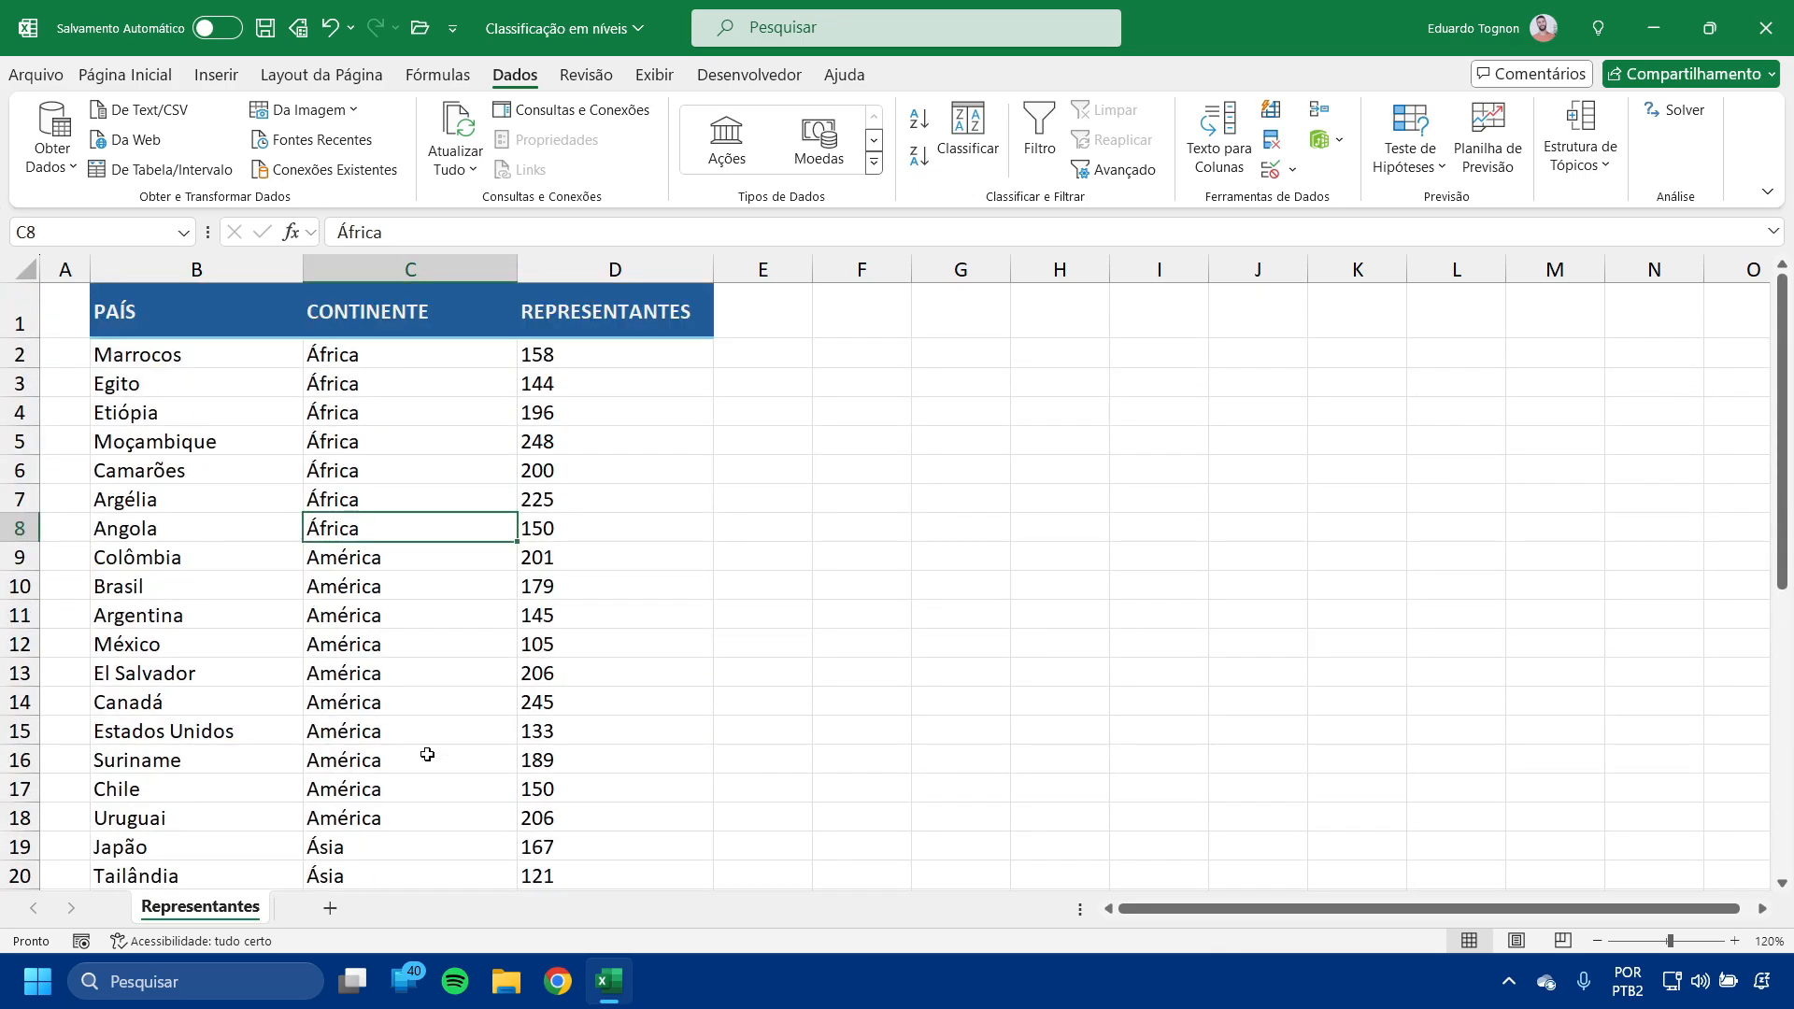
click(202, 353)
drag(369, 352, 379, 559)
drag(240, 349, 227, 526)
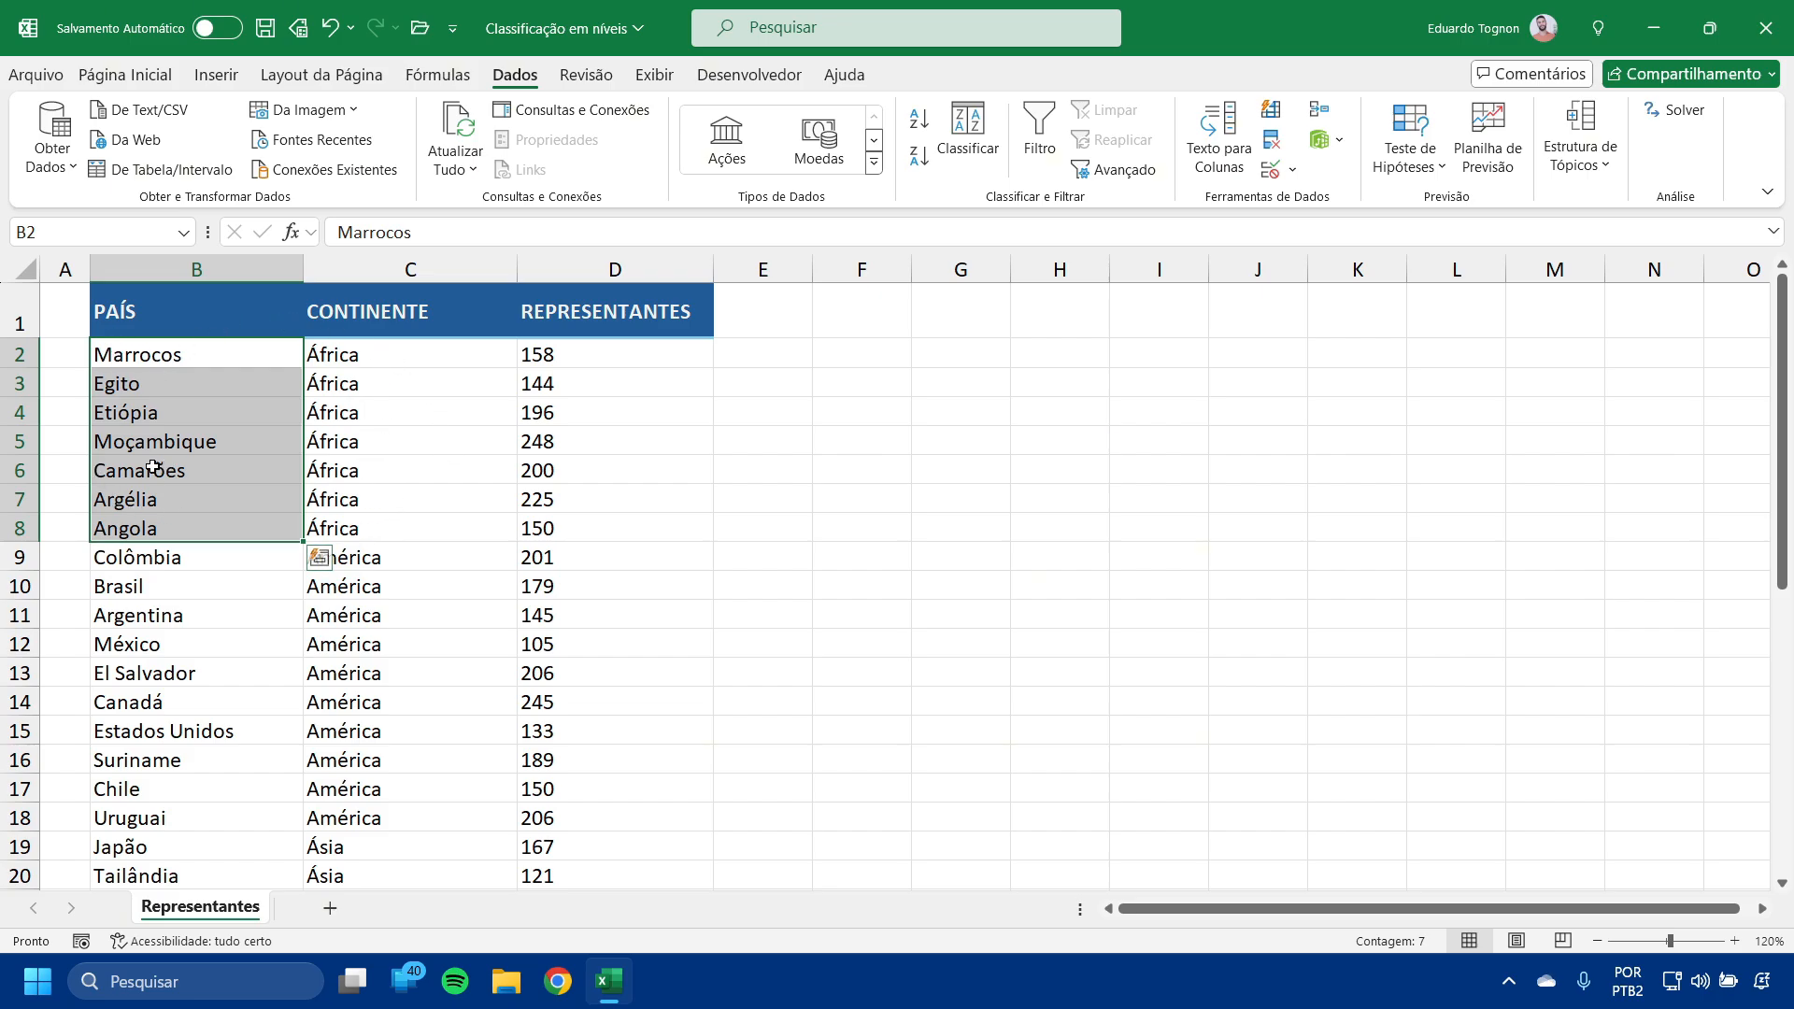
drag(201, 557, 179, 827)
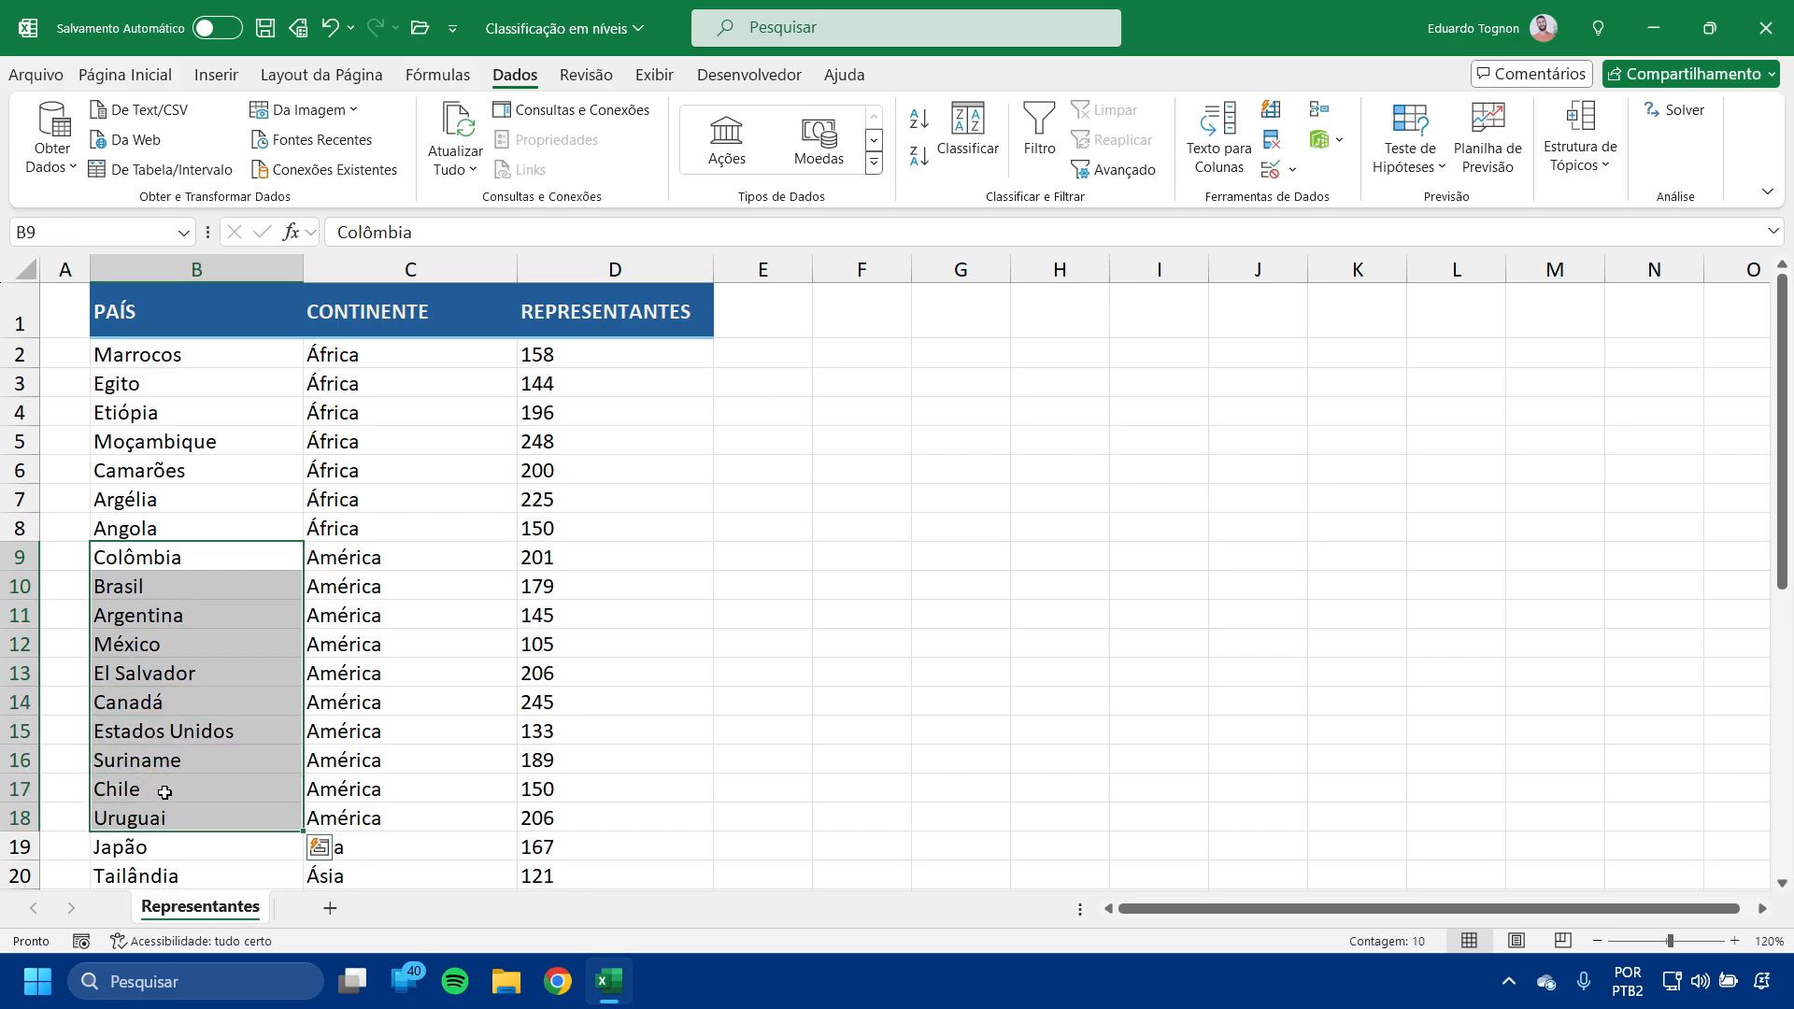
Add a second custom sort level to the table in columns B to D, by PAÍS on Valores das Células, De A a Z.
drag(197, 269, 632, 272)
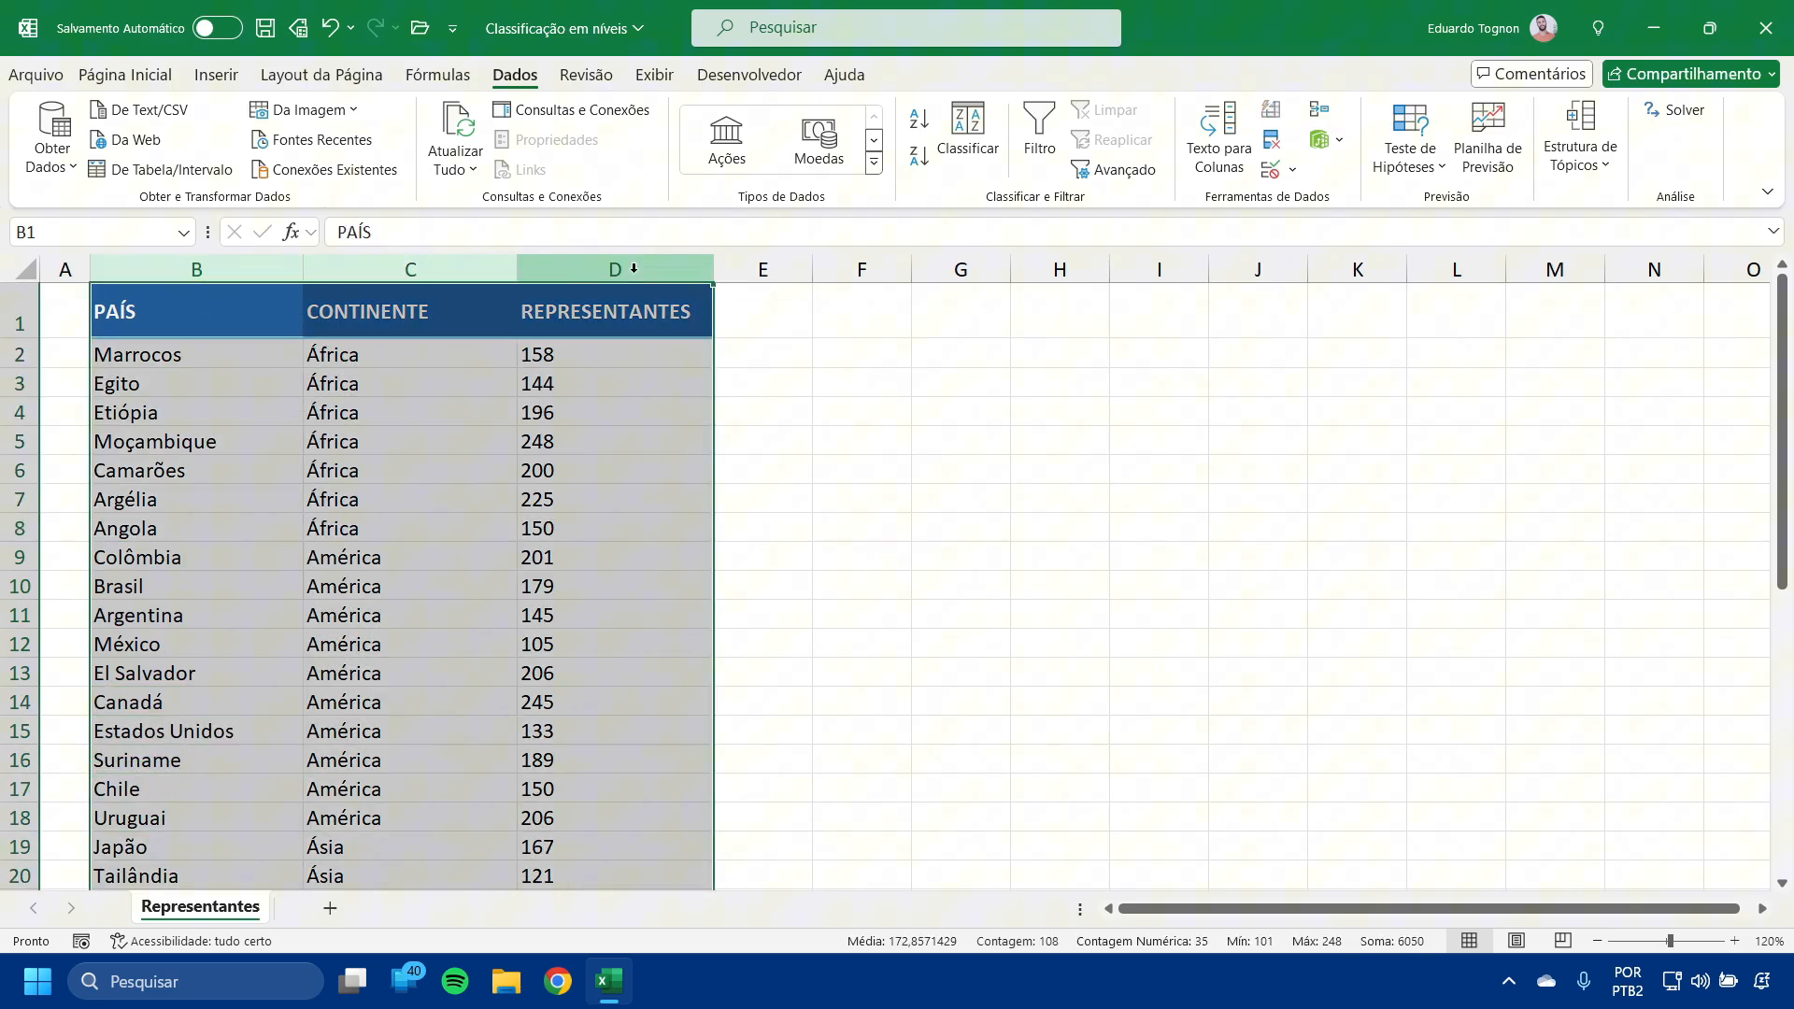
click(978, 150)
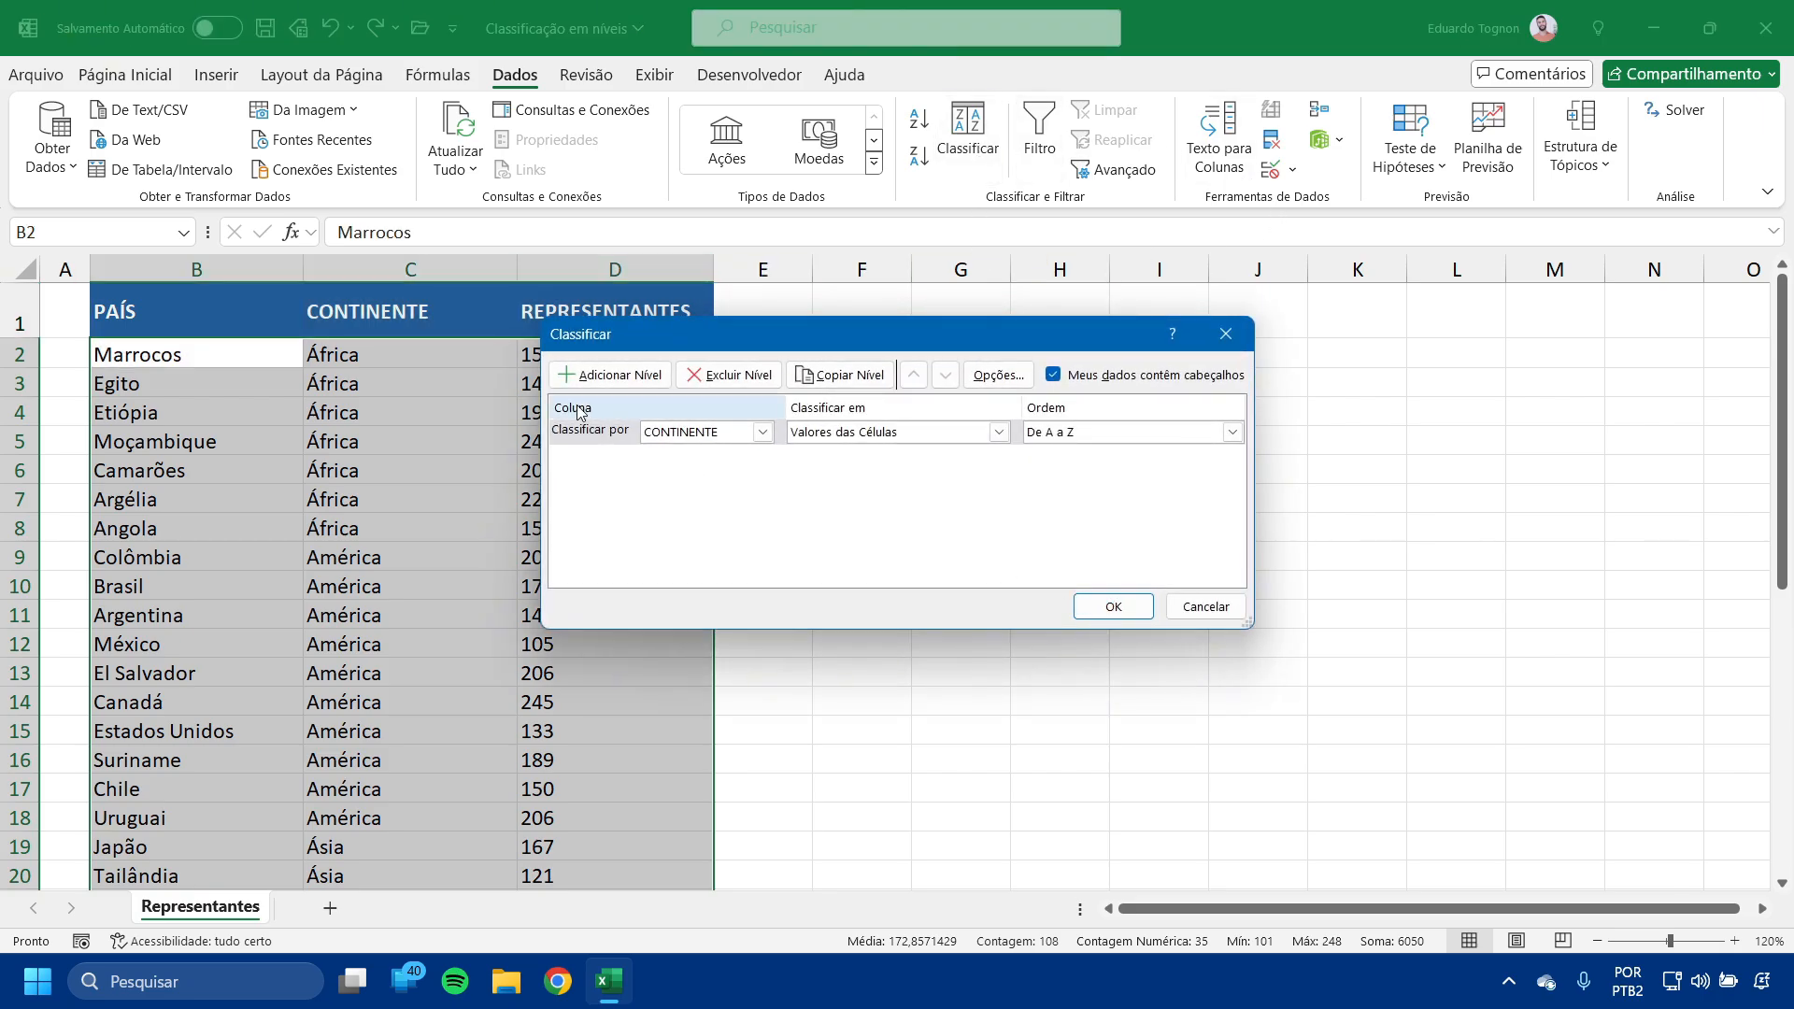
click(603, 438)
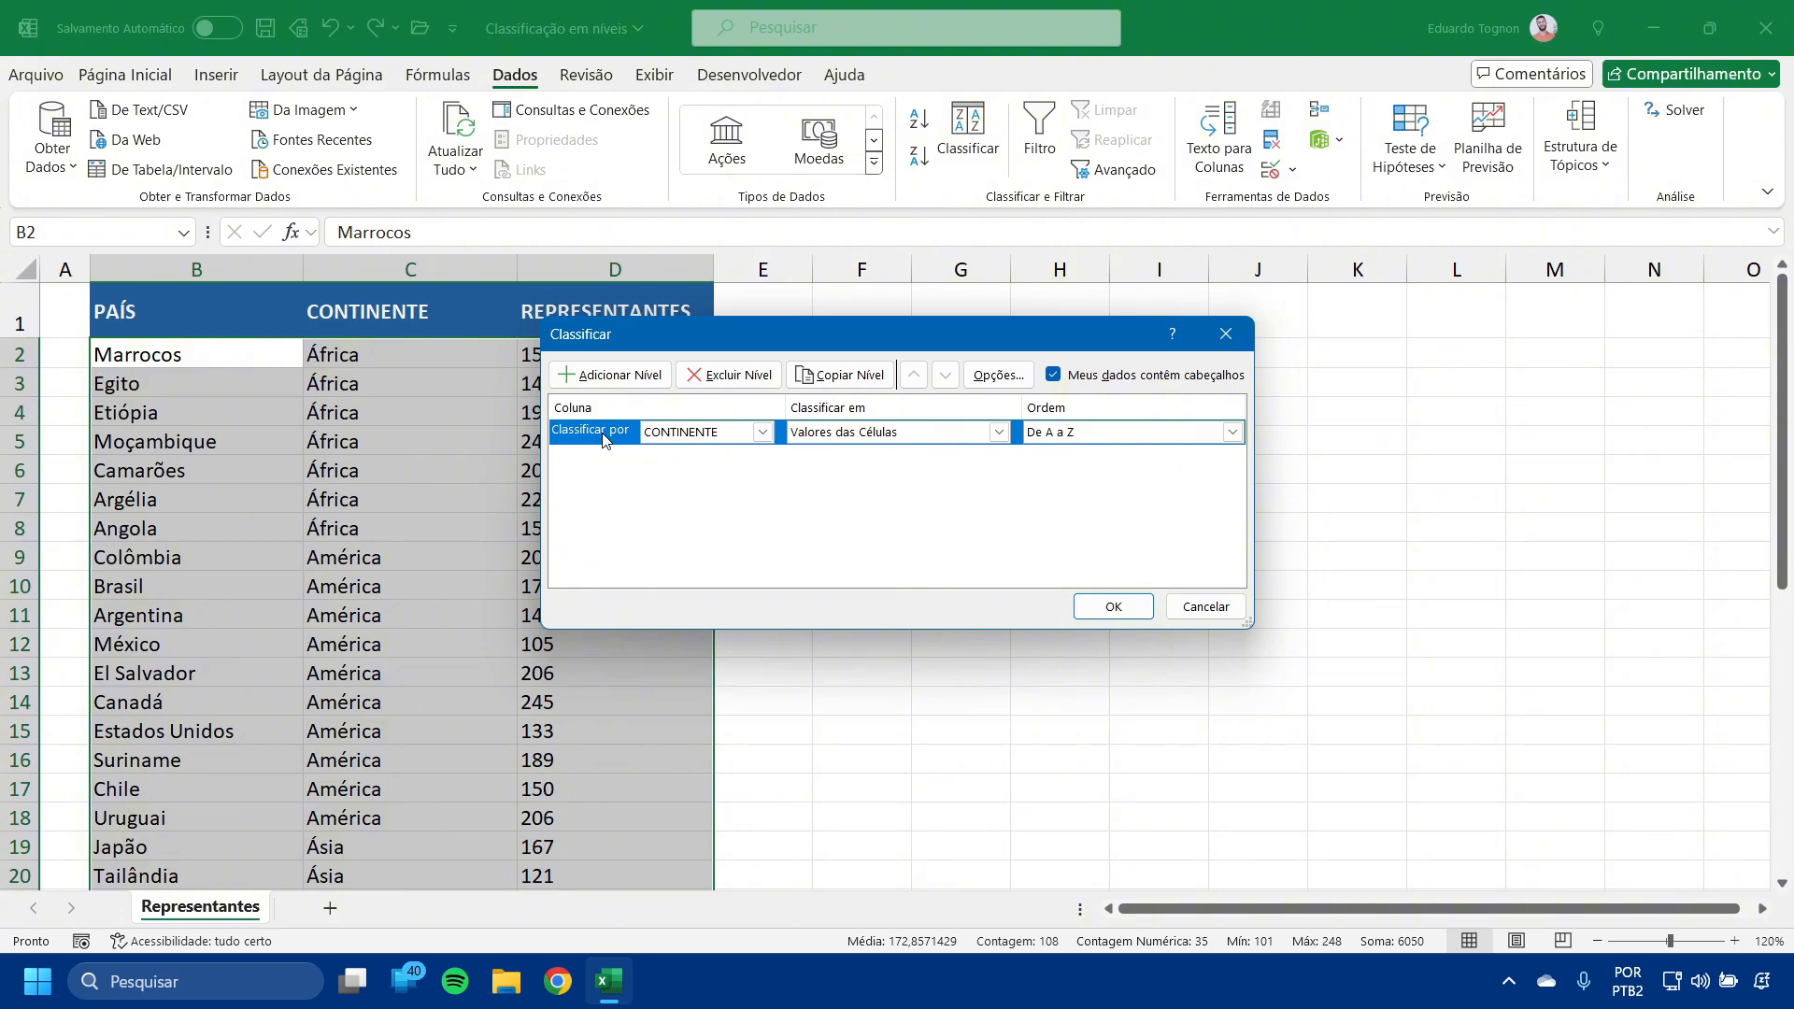
click(624, 383)
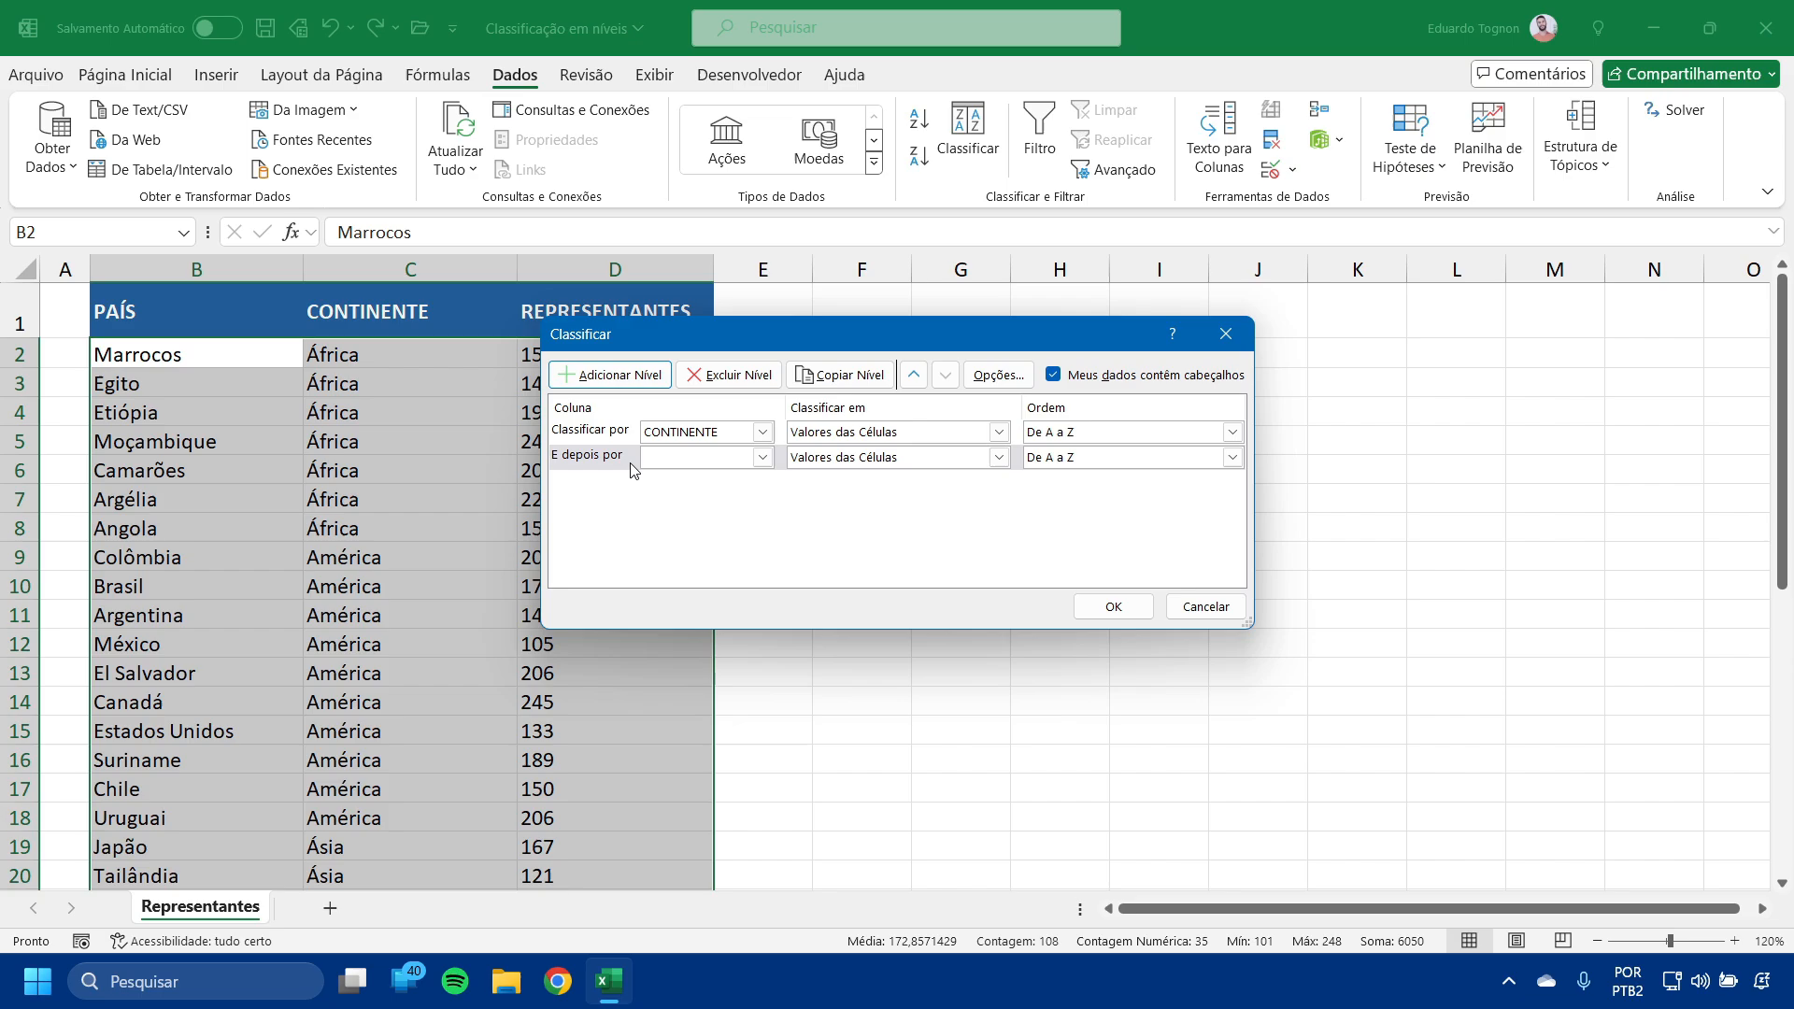
click(603, 463)
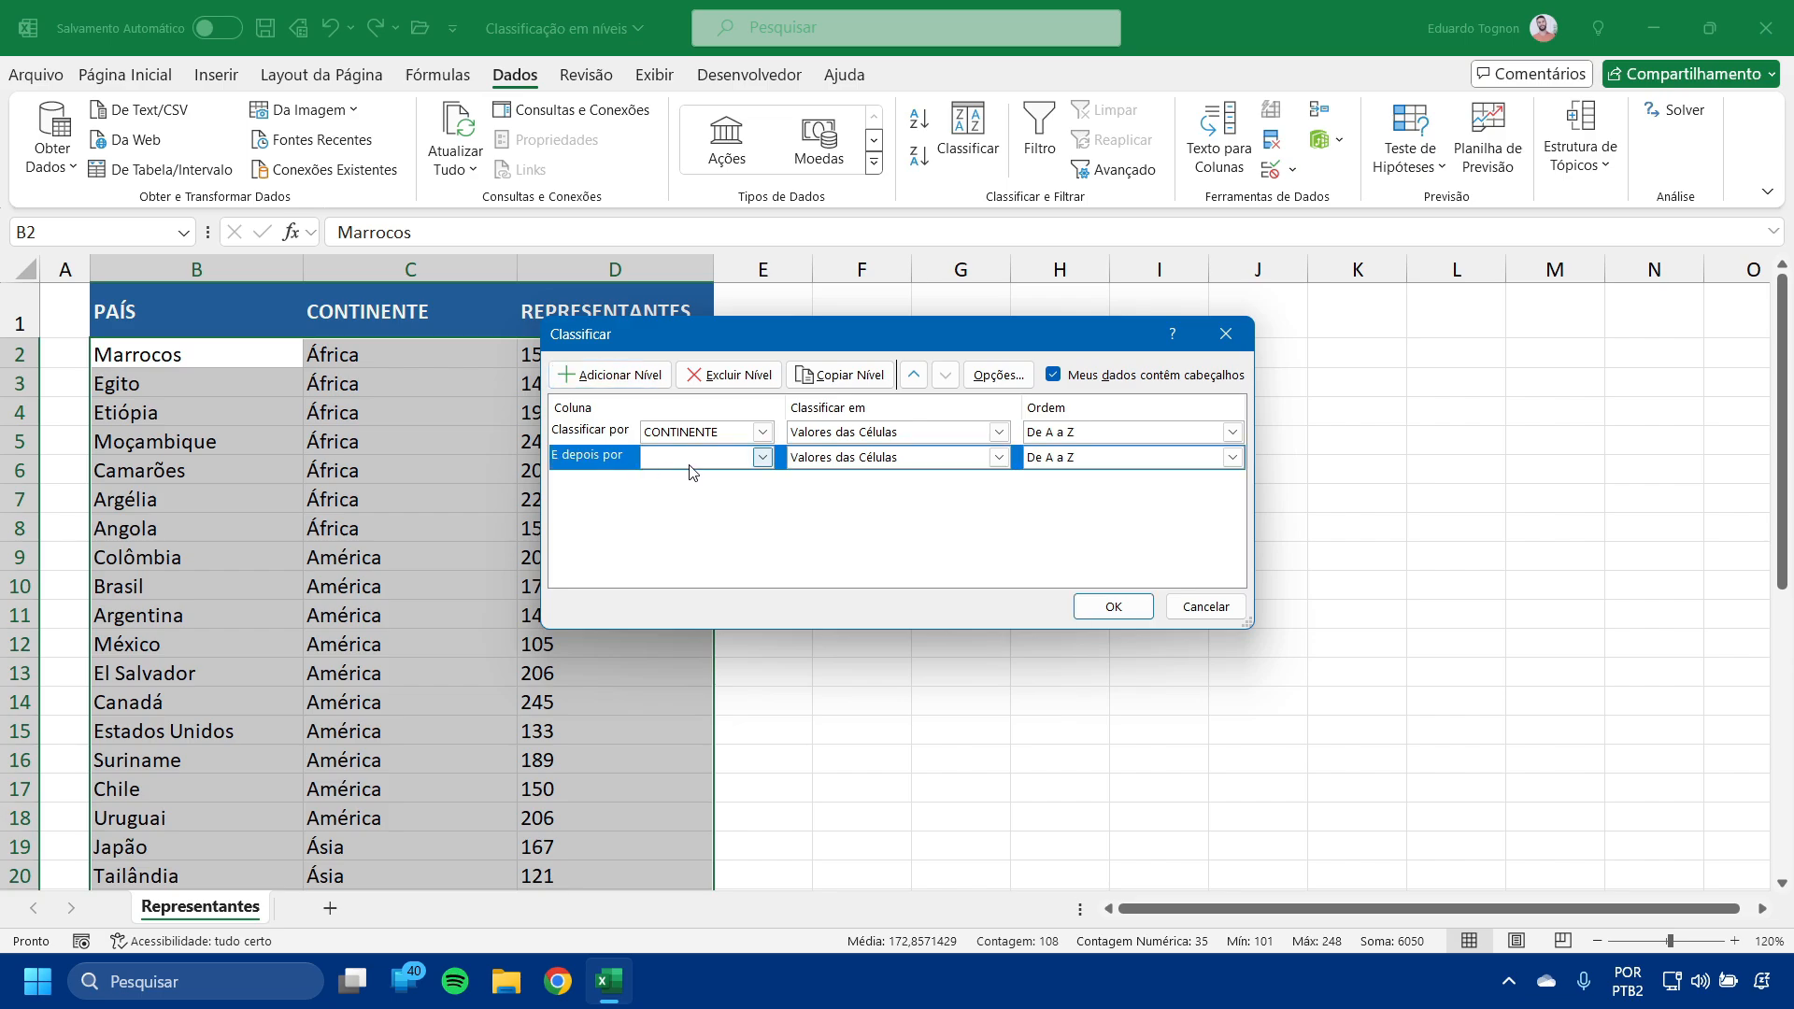
click(761, 457)
click(667, 481)
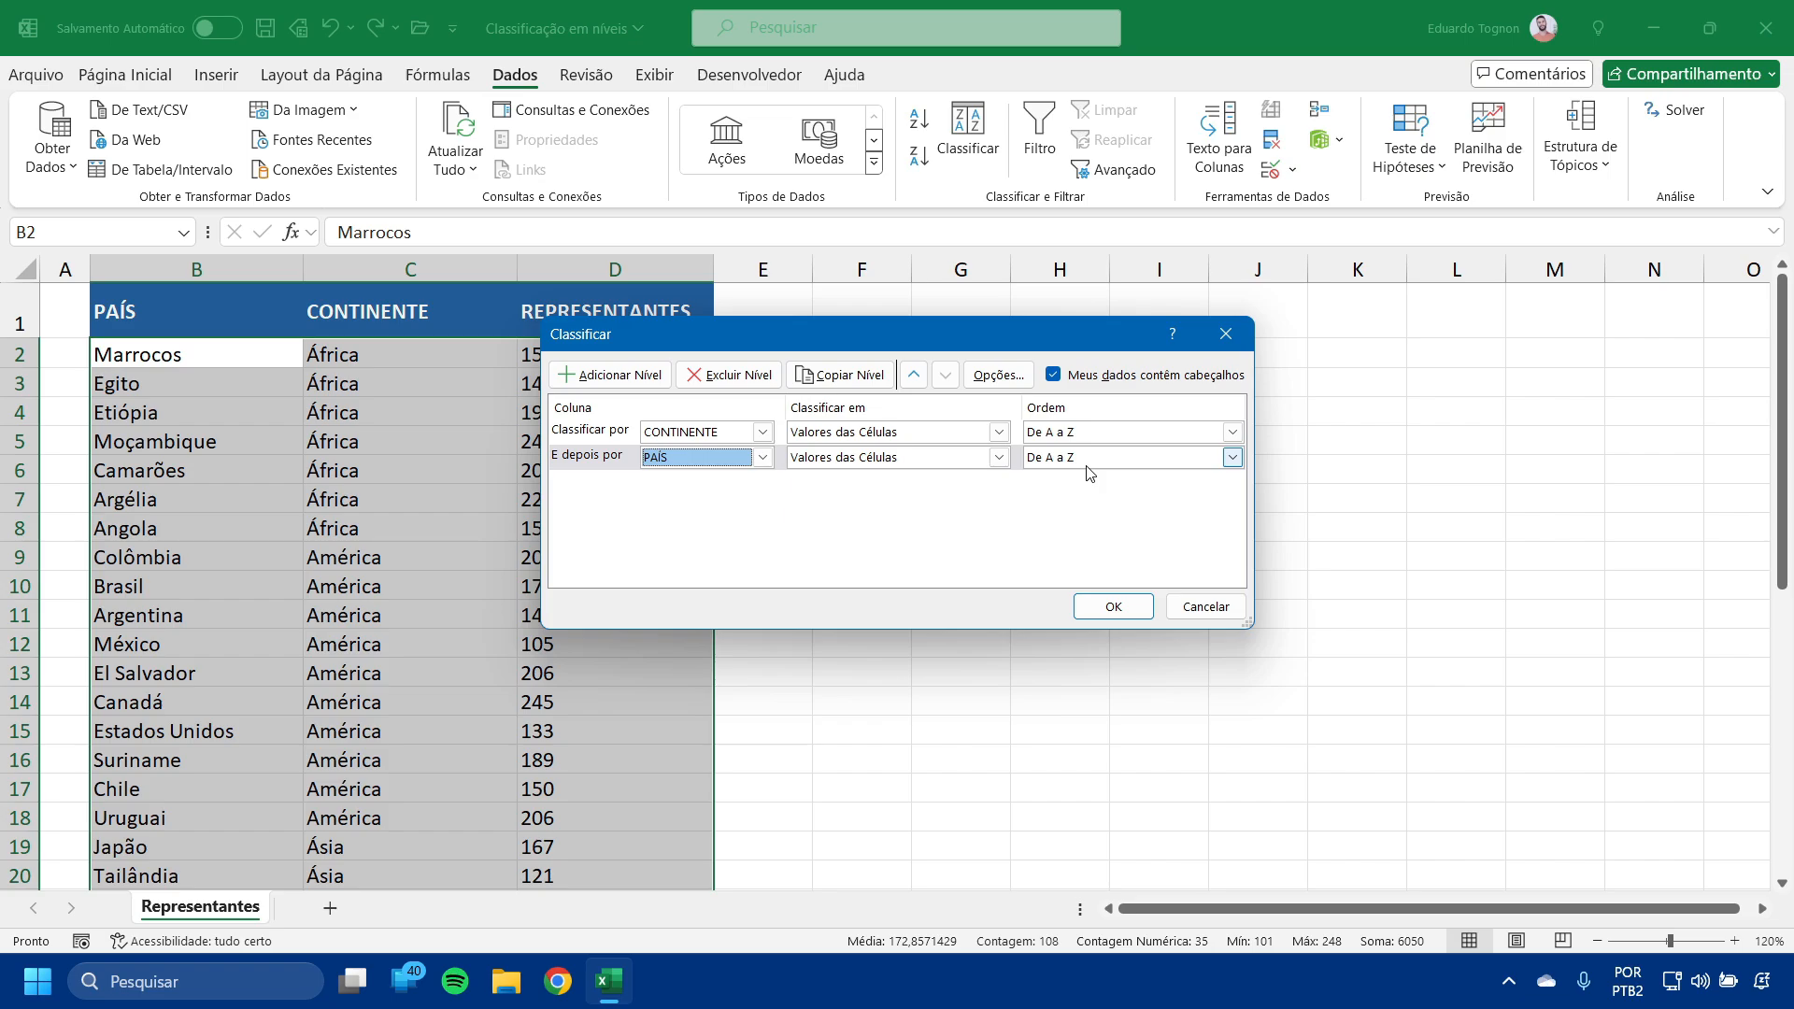
Check the two sort levels, CONTINENTE and PAÍS, and apply the sort to the table.
click(598, 431)
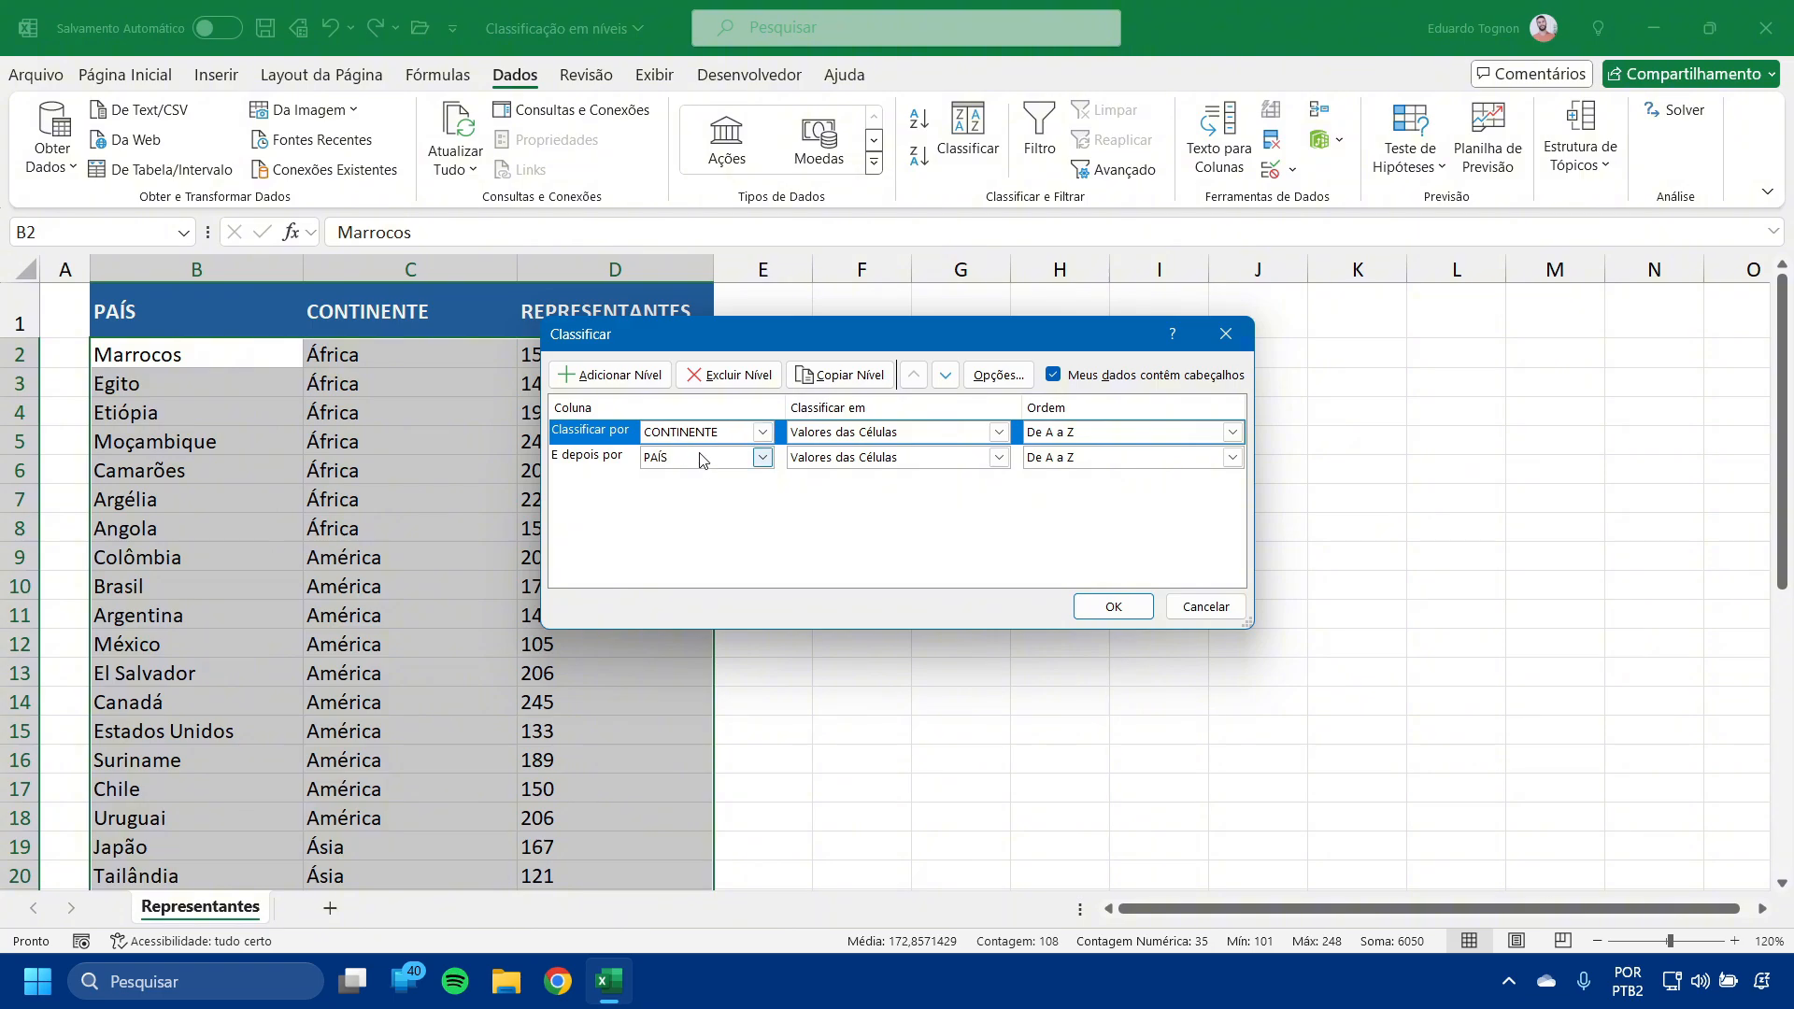
click(596, 460)
click(602, 432)
click(594, 460)
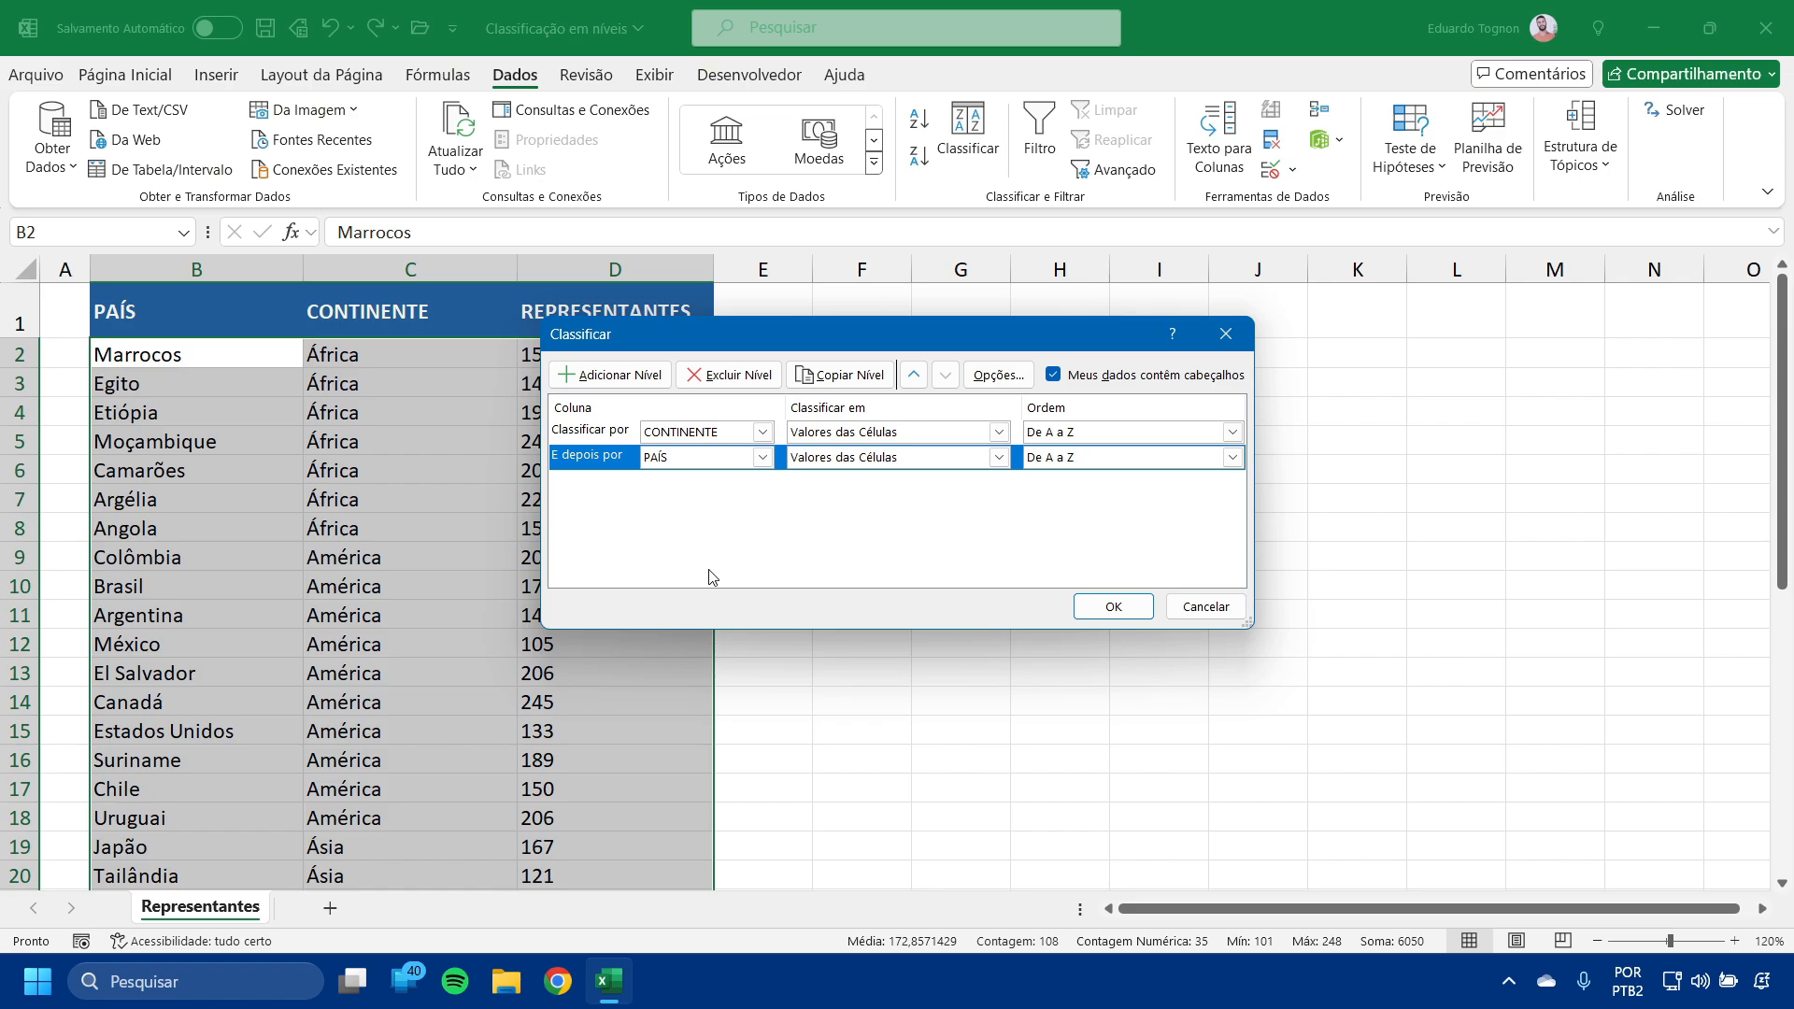
click(1114, 608)
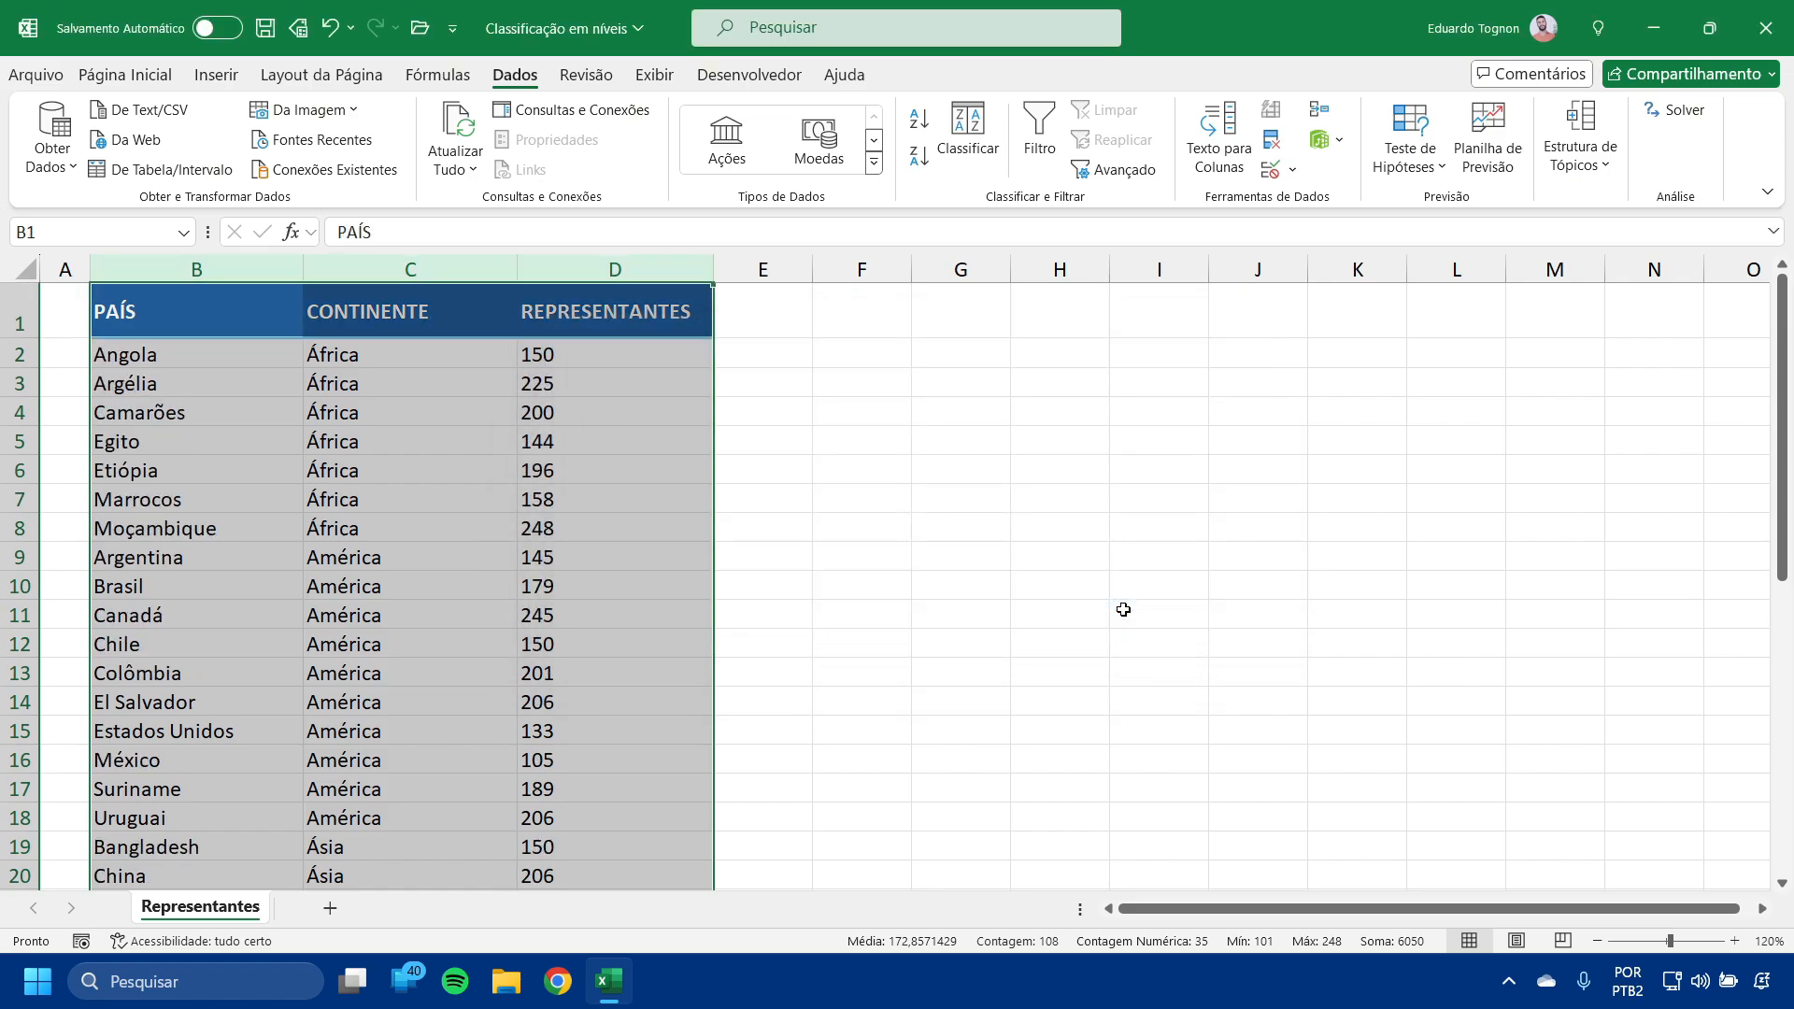
Examine the continent groups and the alphabetical order of the countries within África, América and Ásia.
click(411, 354)
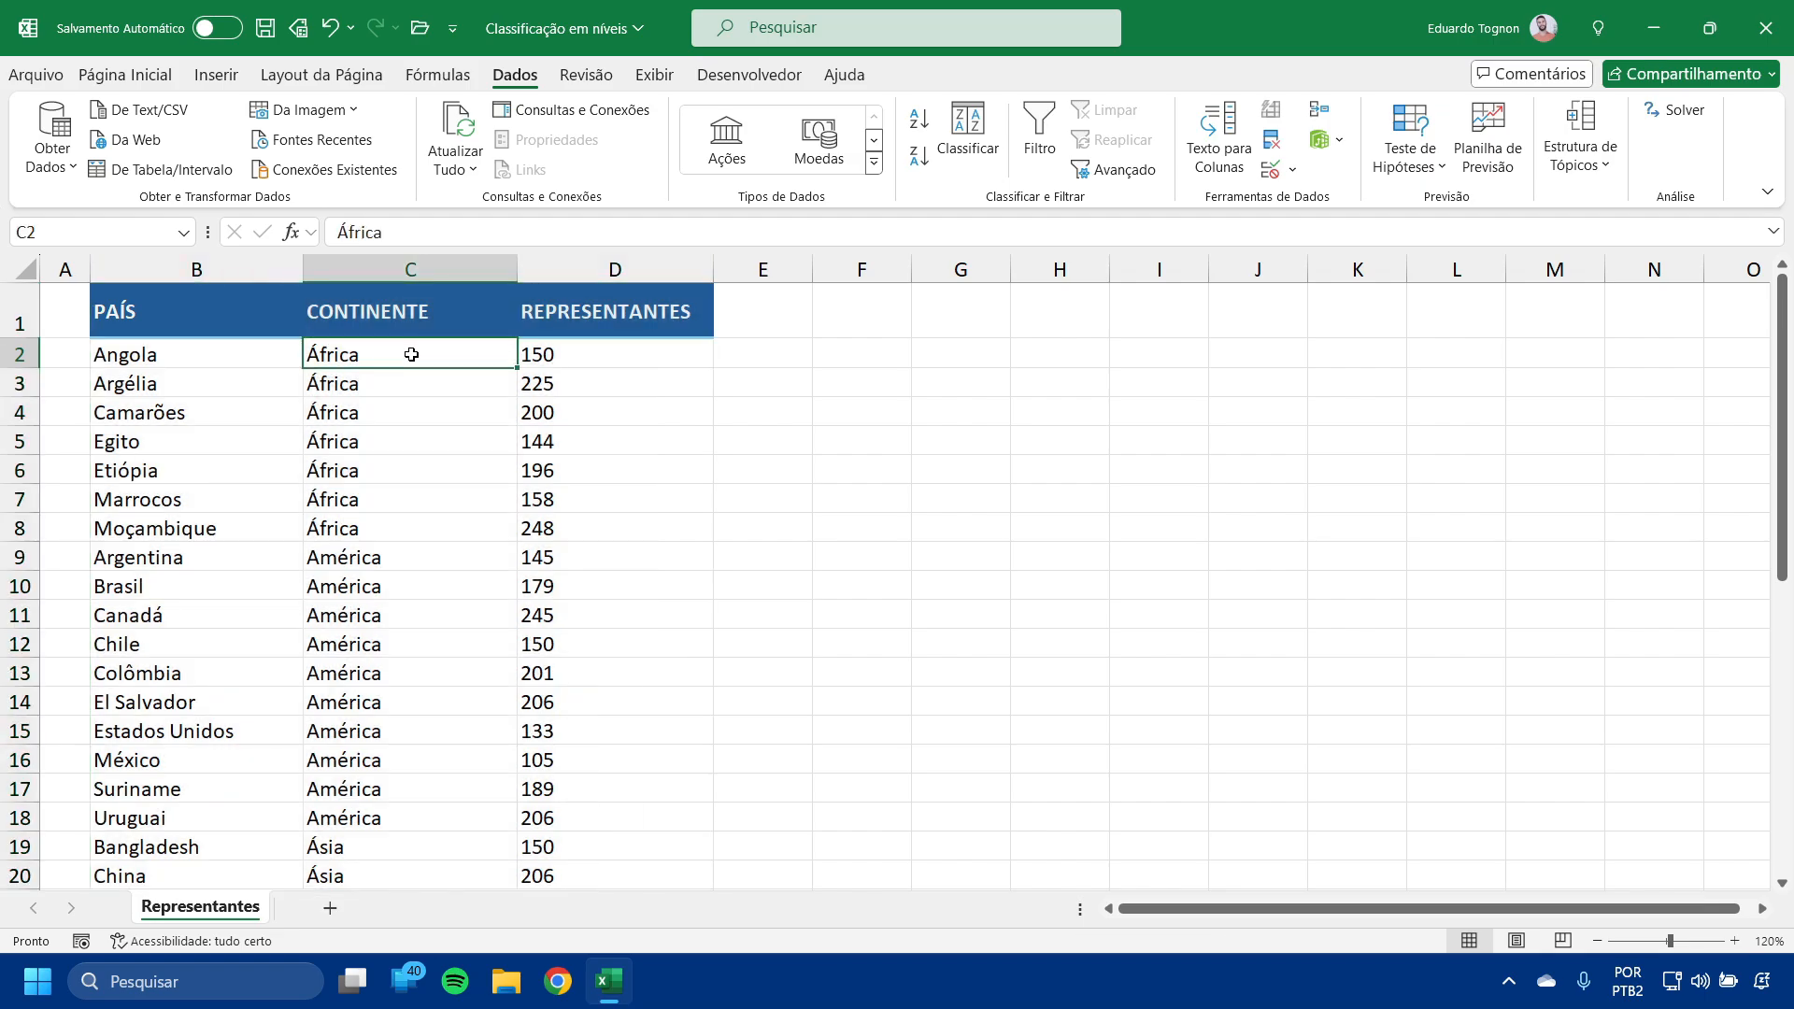
drag(411, 354, 377, 528)
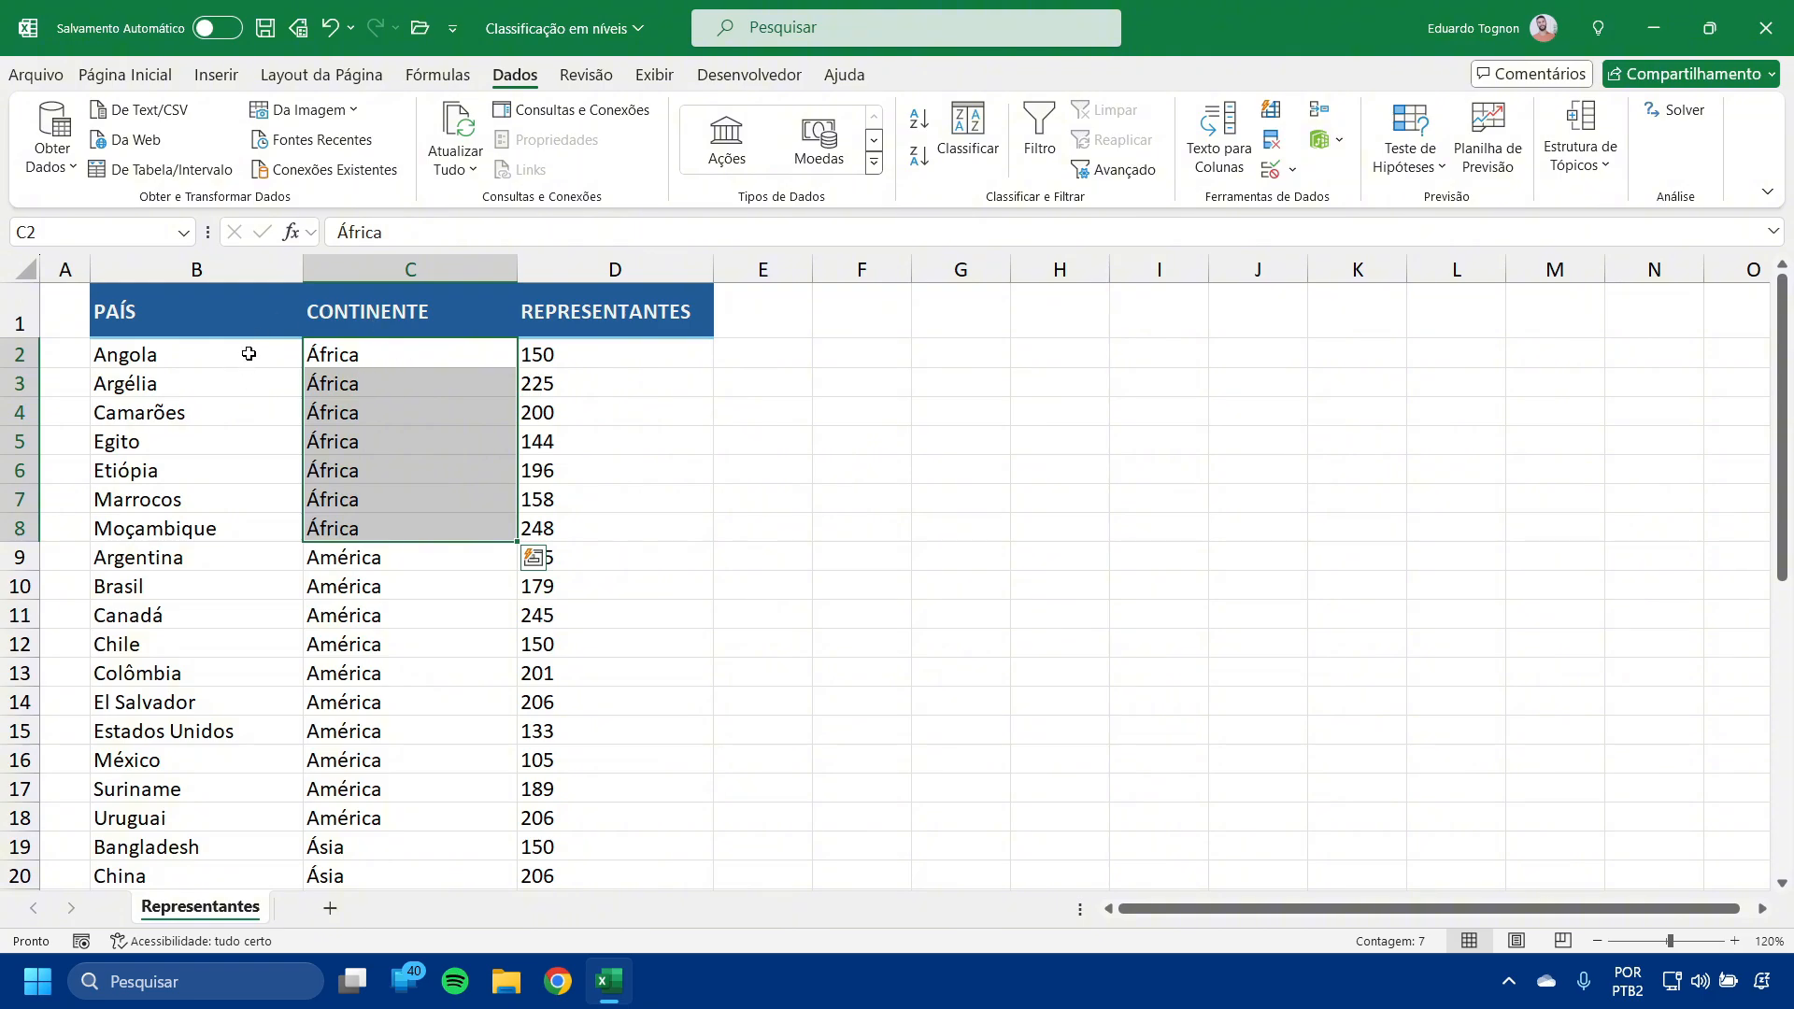
drag(245, 356, 230, 517)
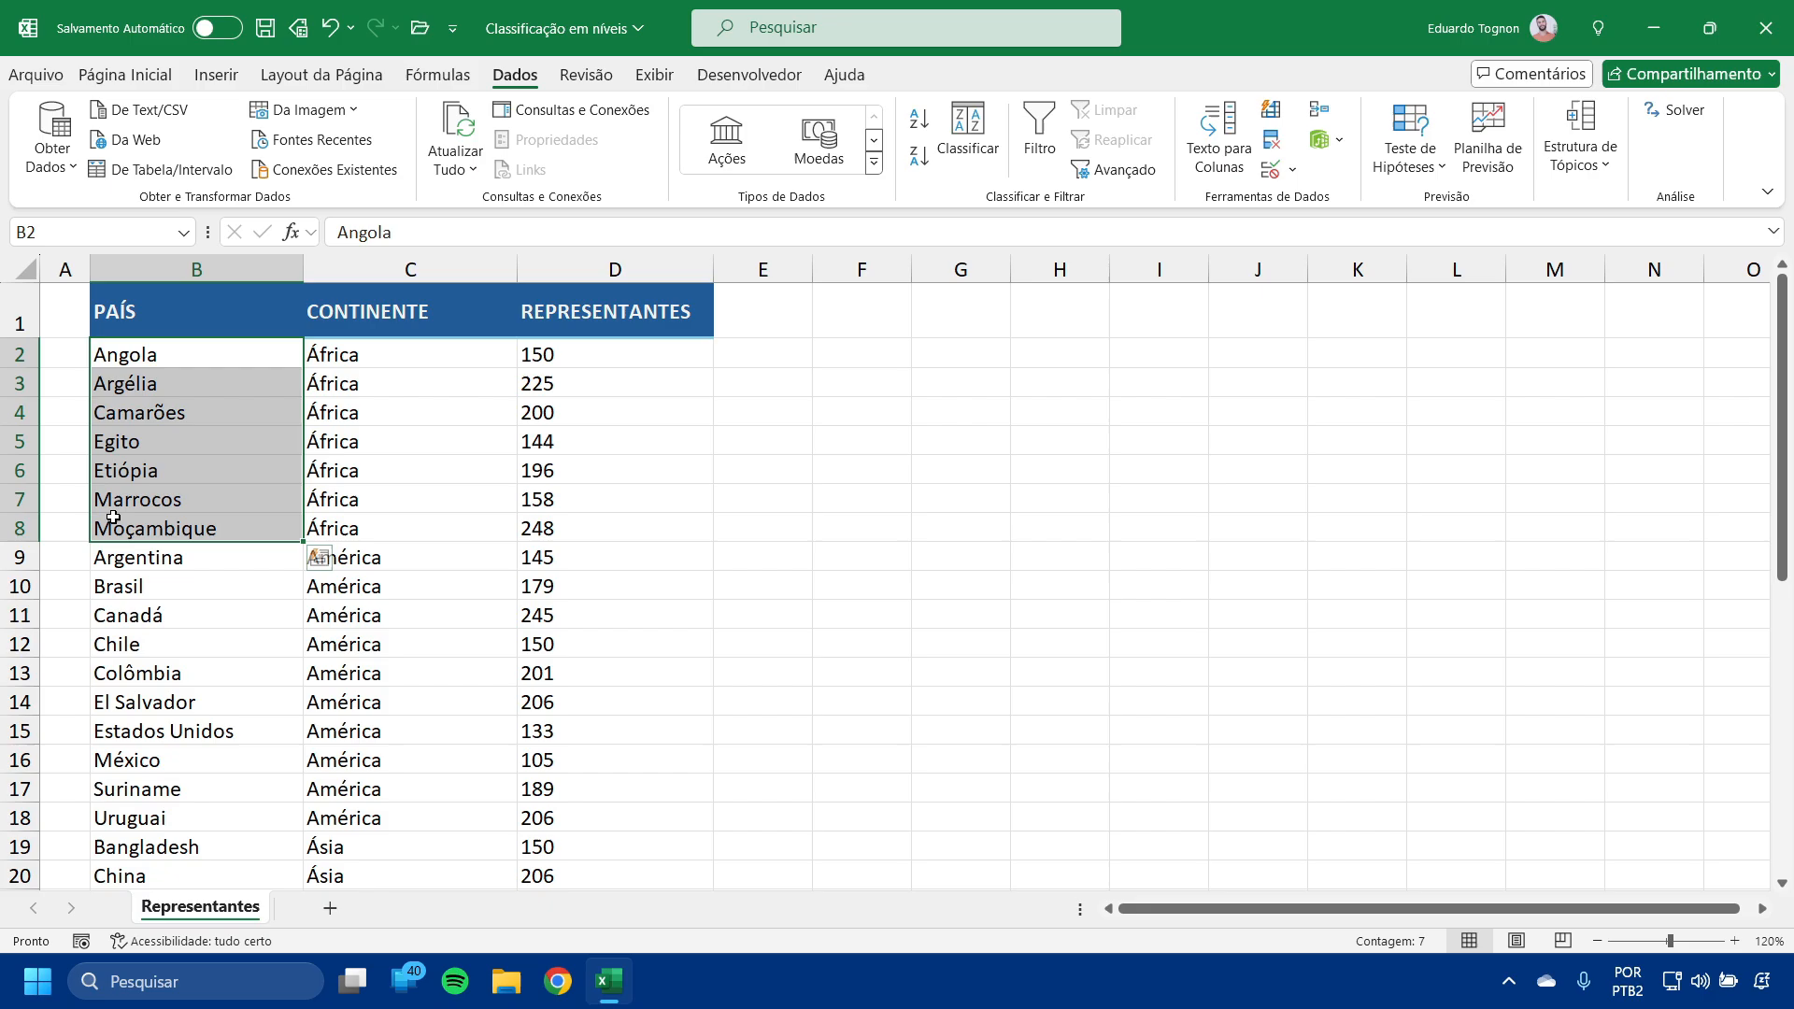
drag(207, 558, 226, 849)
scroll(209, 532, down, 4)
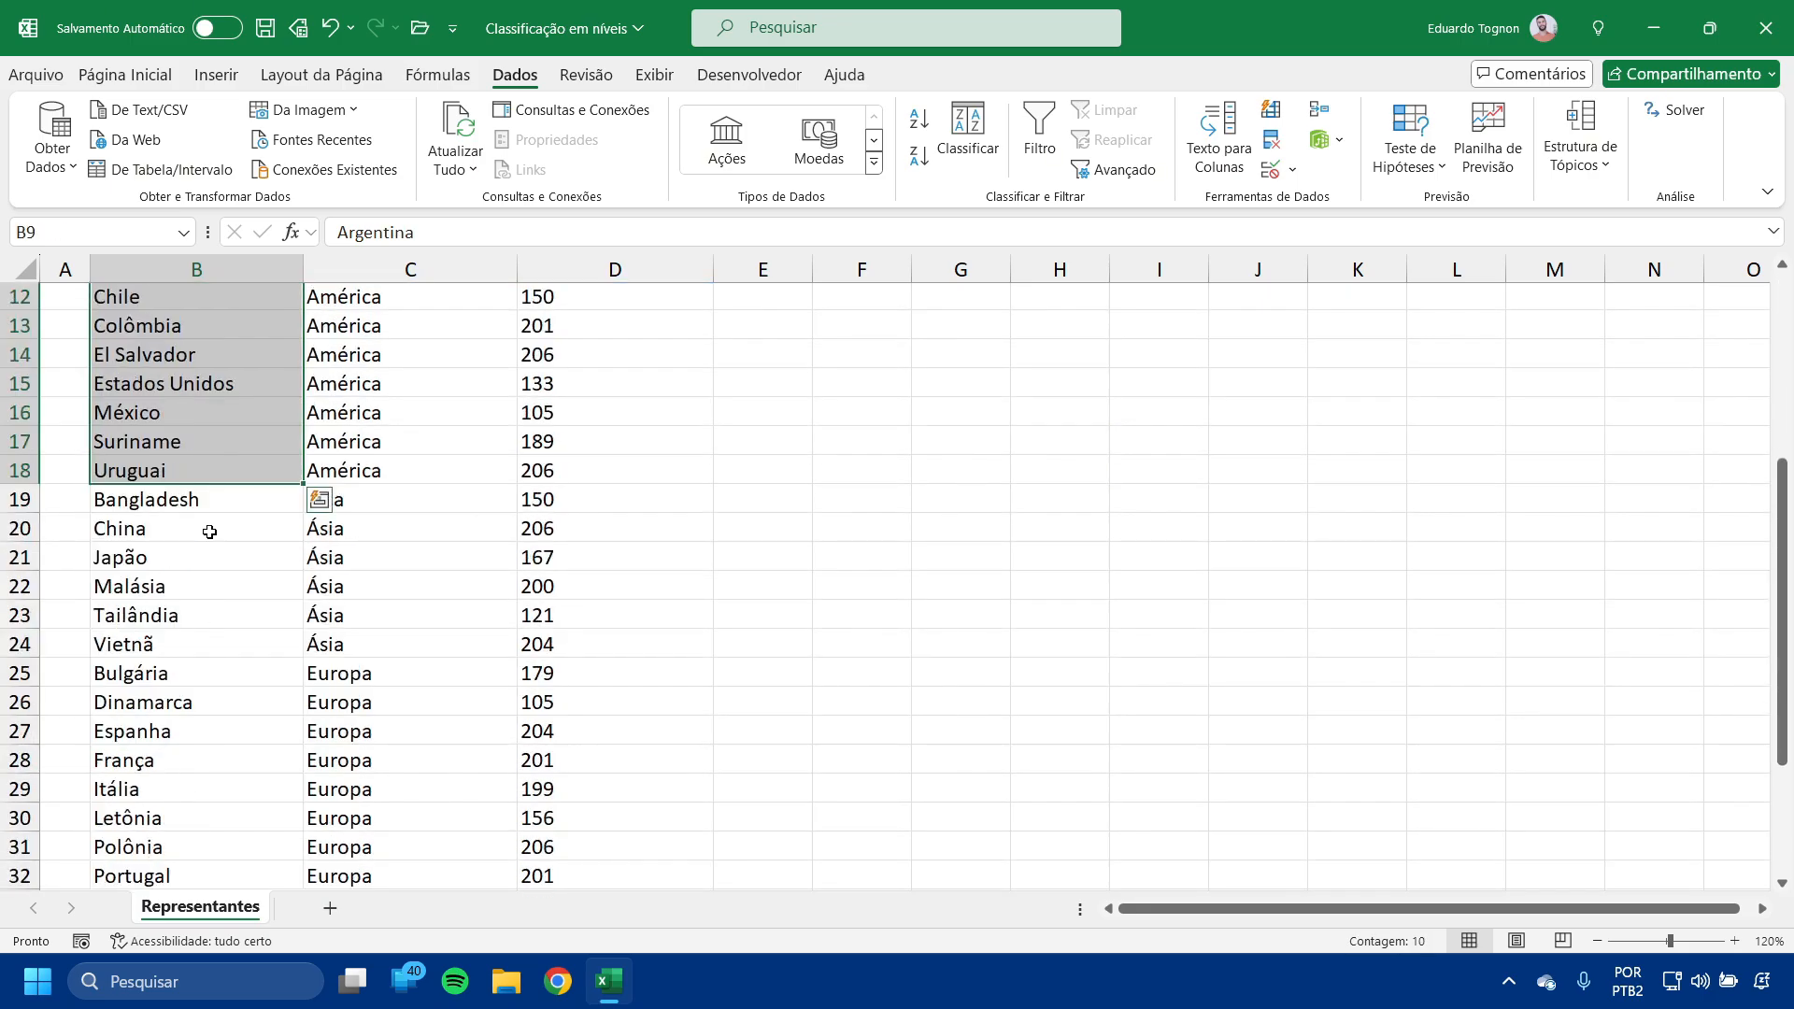
drag(208, 500, 208, 648)
scroll(209, 649, up, 4)
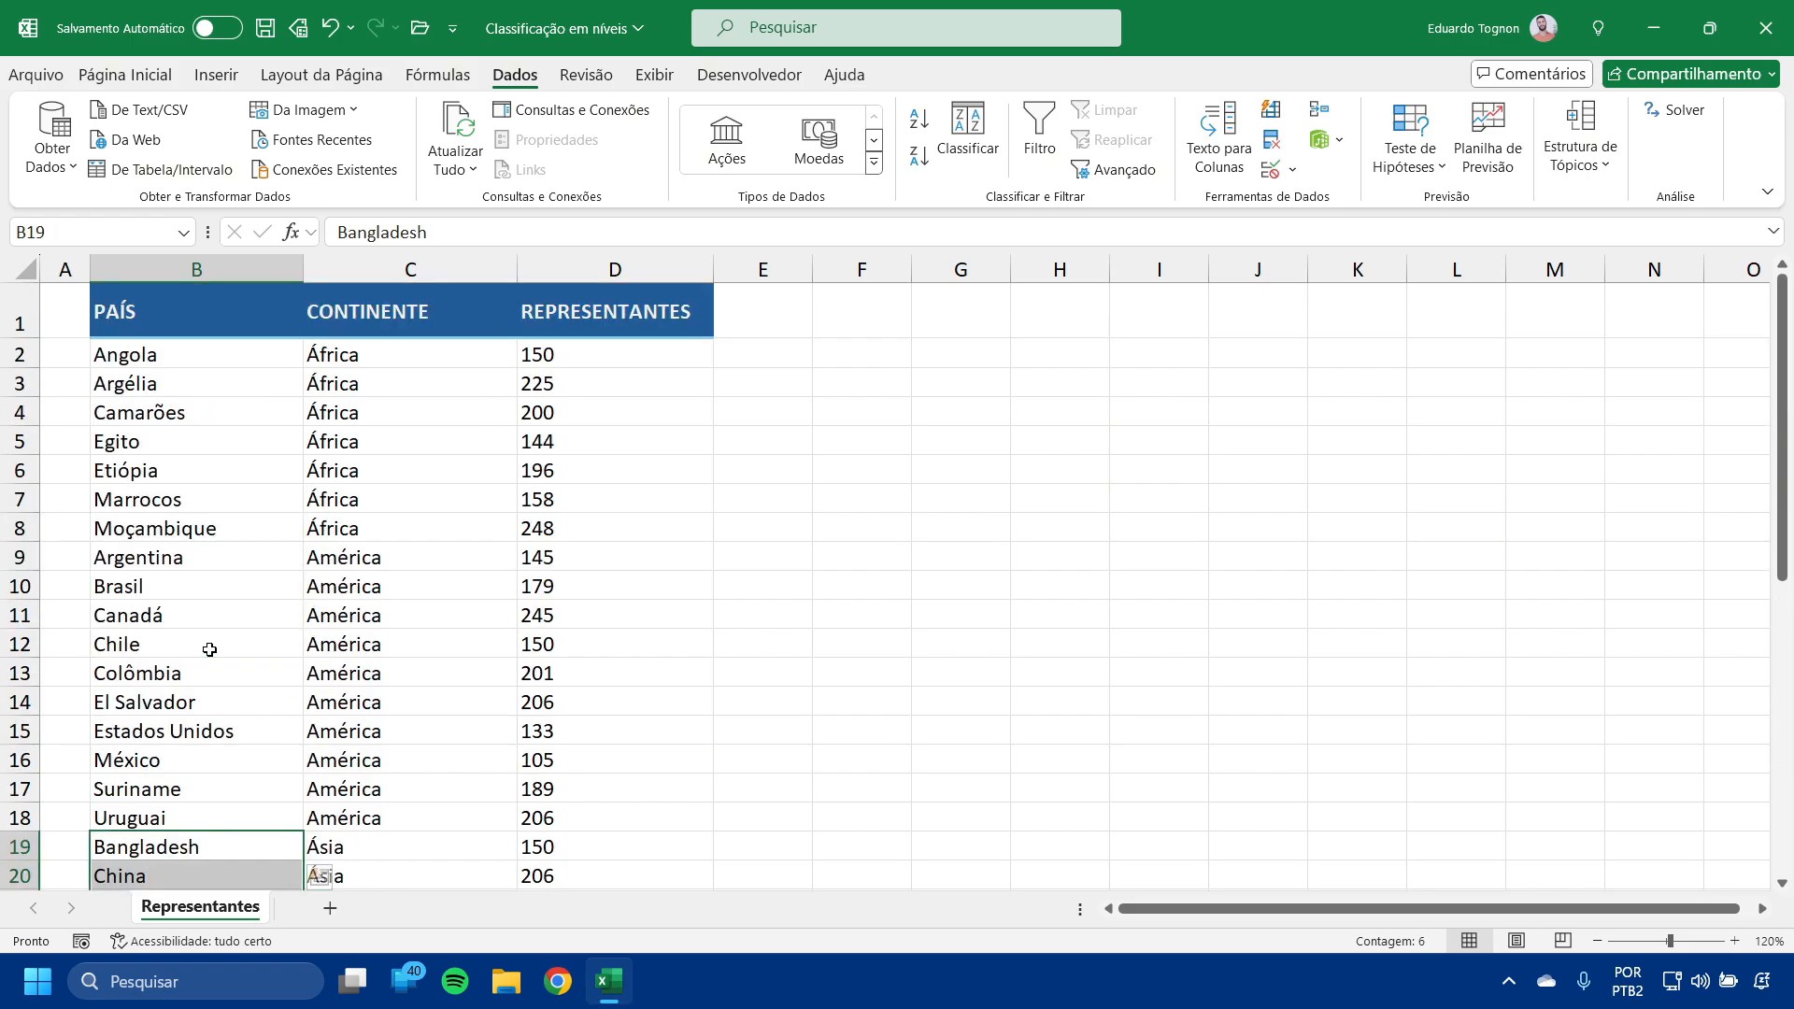
click(201, 397)
click(397, 277)
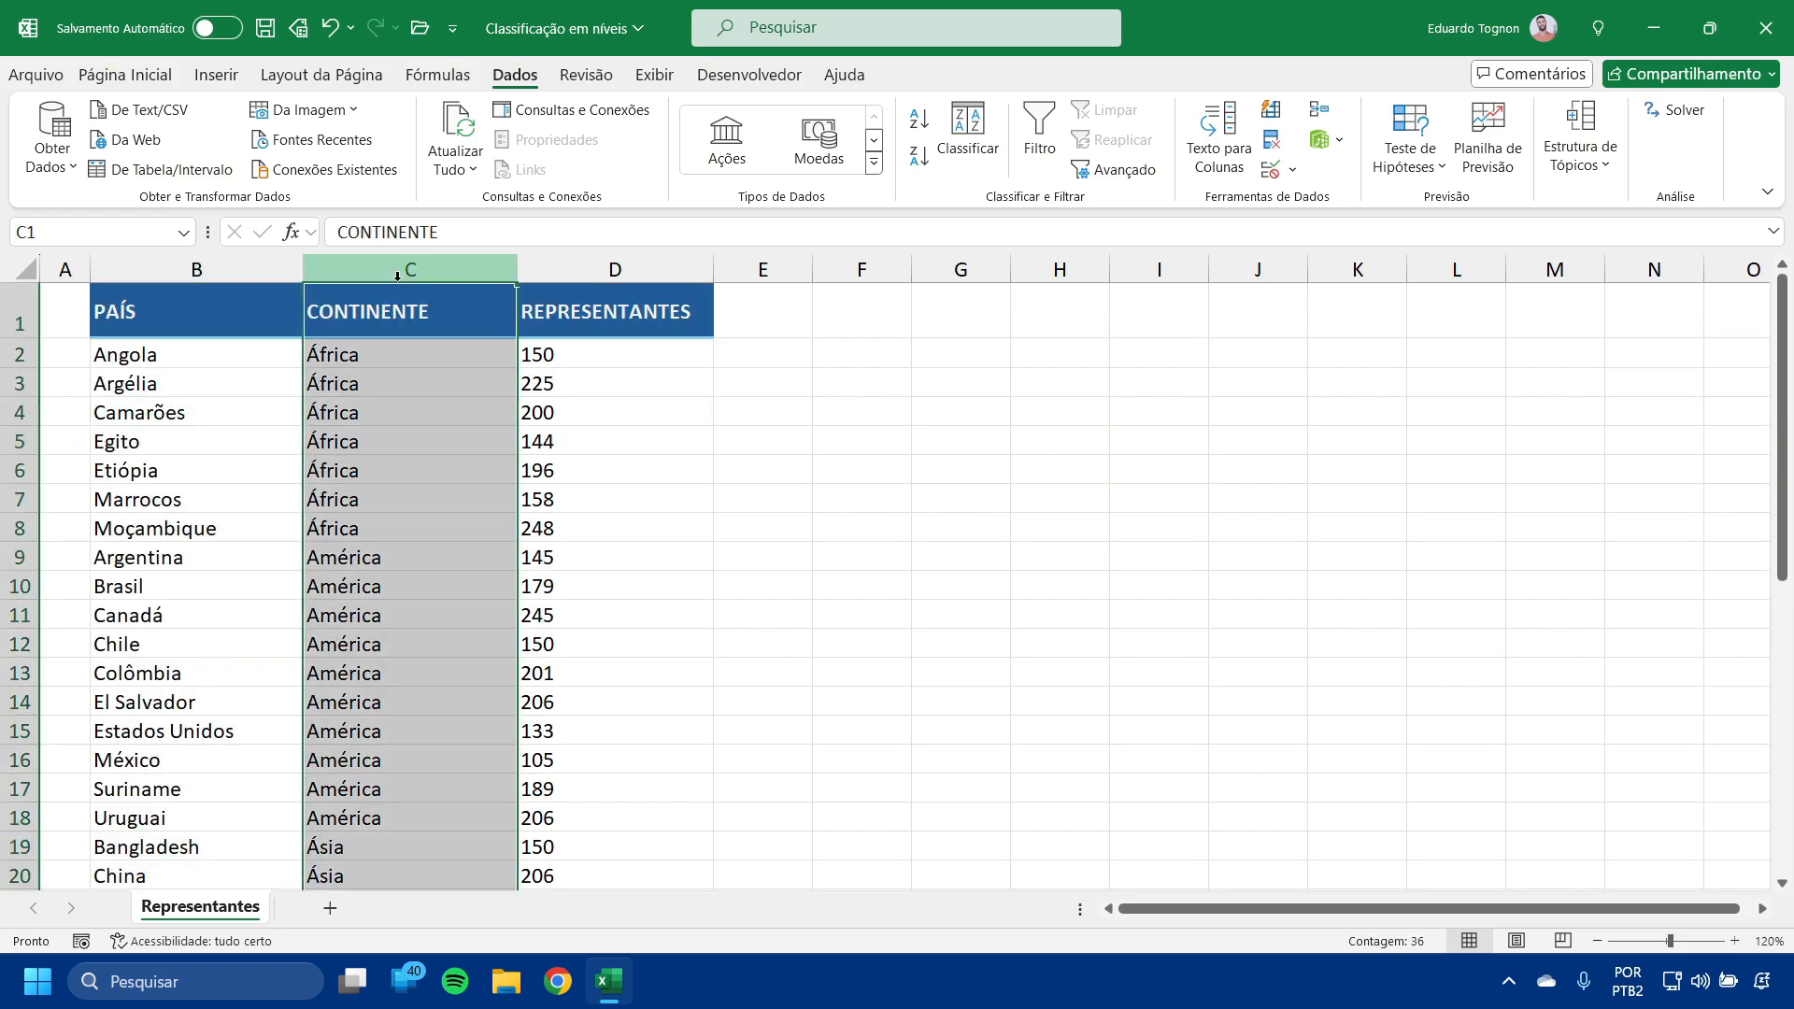
drag(377, 359, 392, 812)
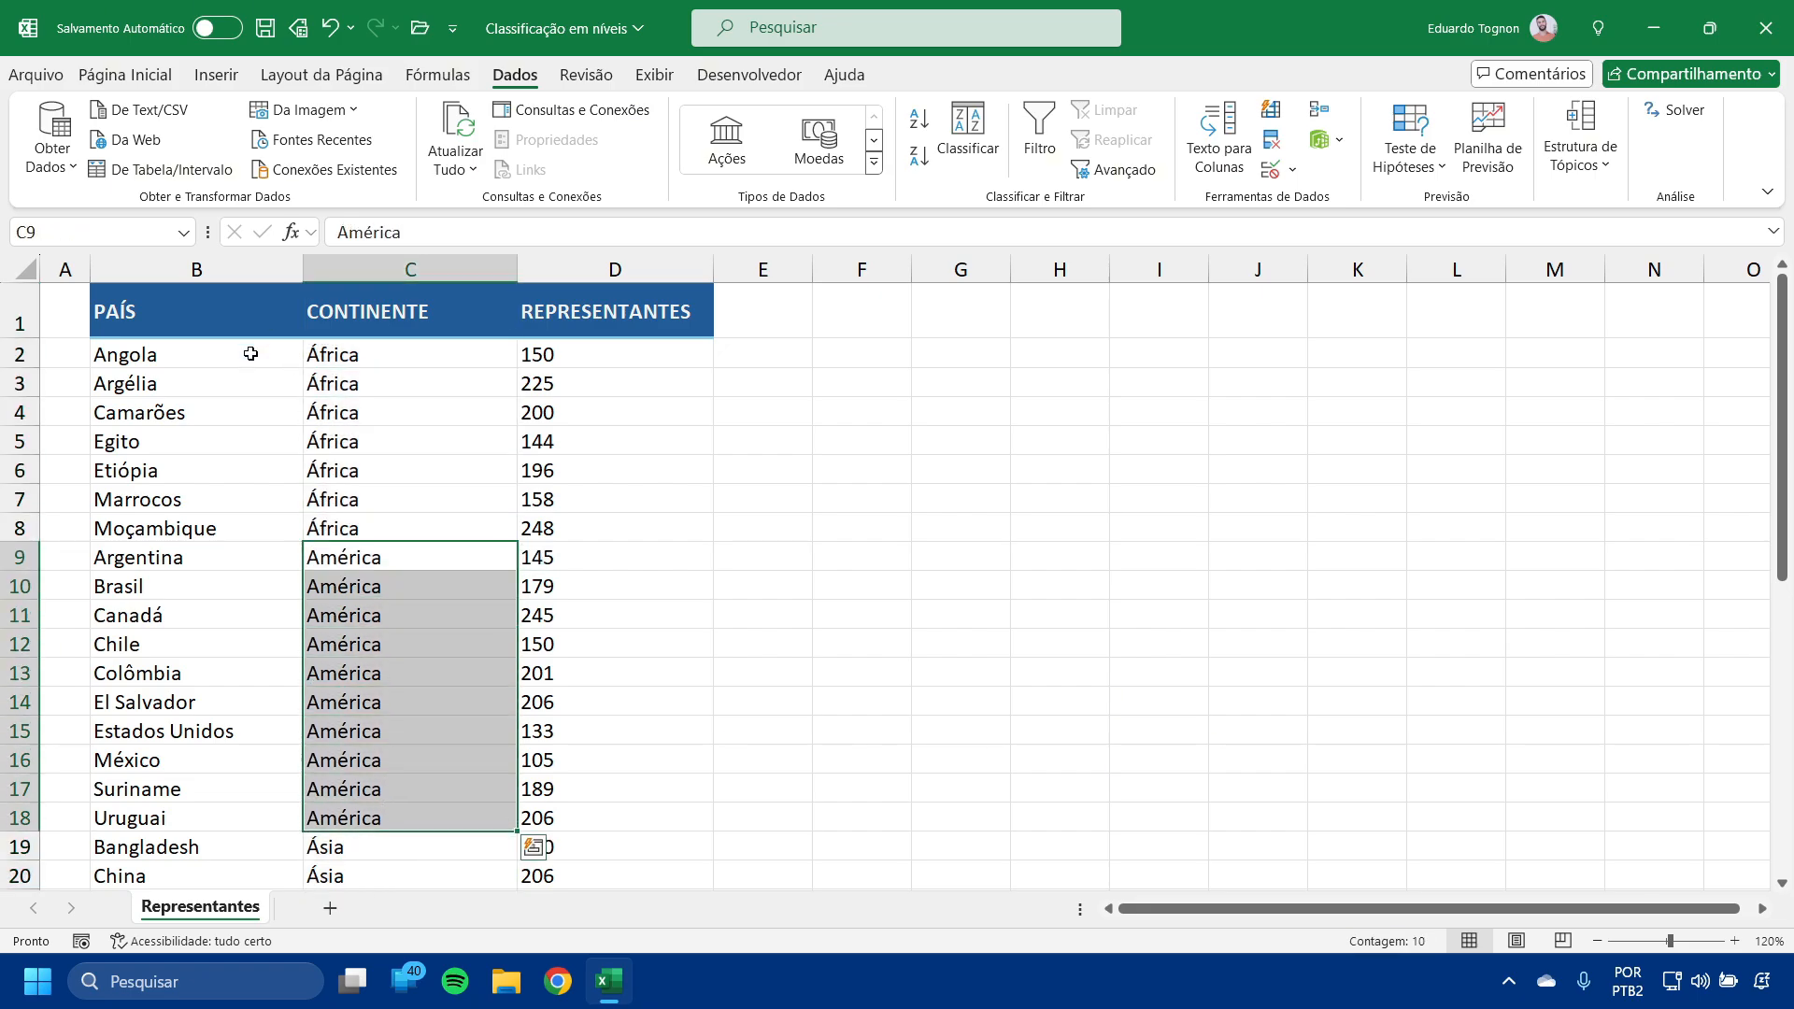
drag(250, 354, 262, 519)
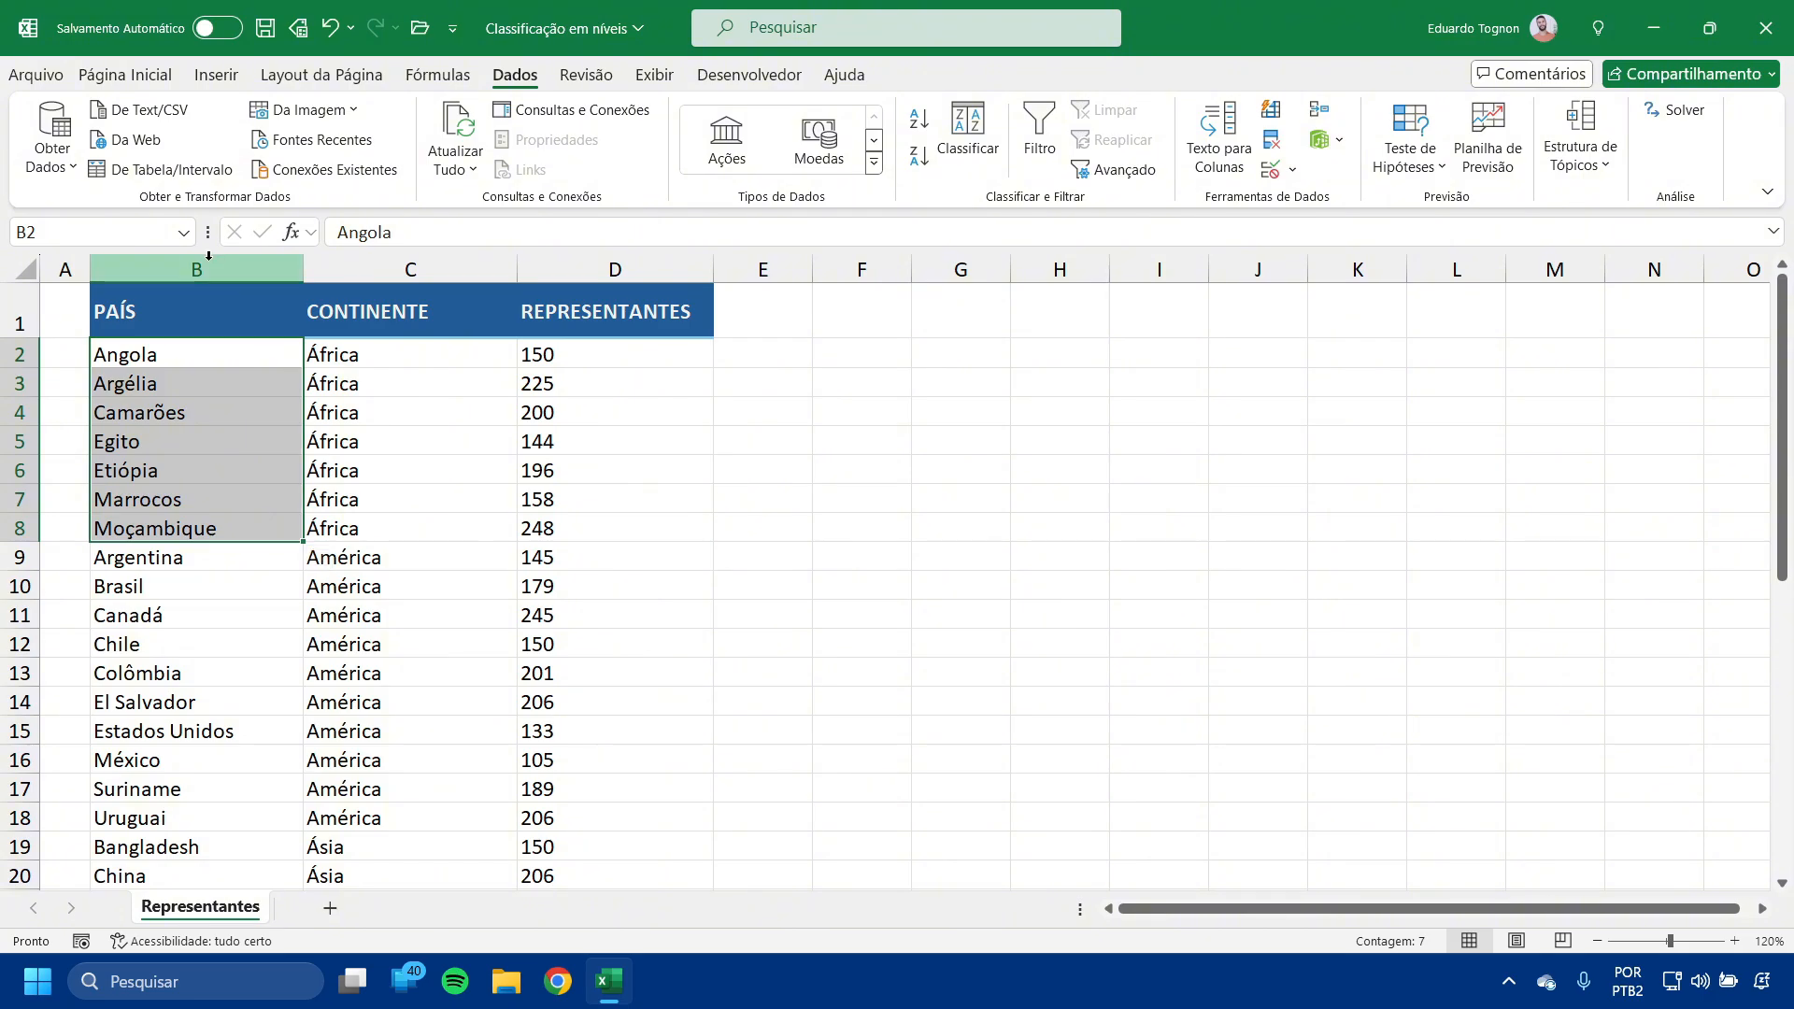
Copy the table in columns B to D and paste it starting at column F, keeping the source column widths.
drag(207, 265, 598, 267)
click(149, 75)
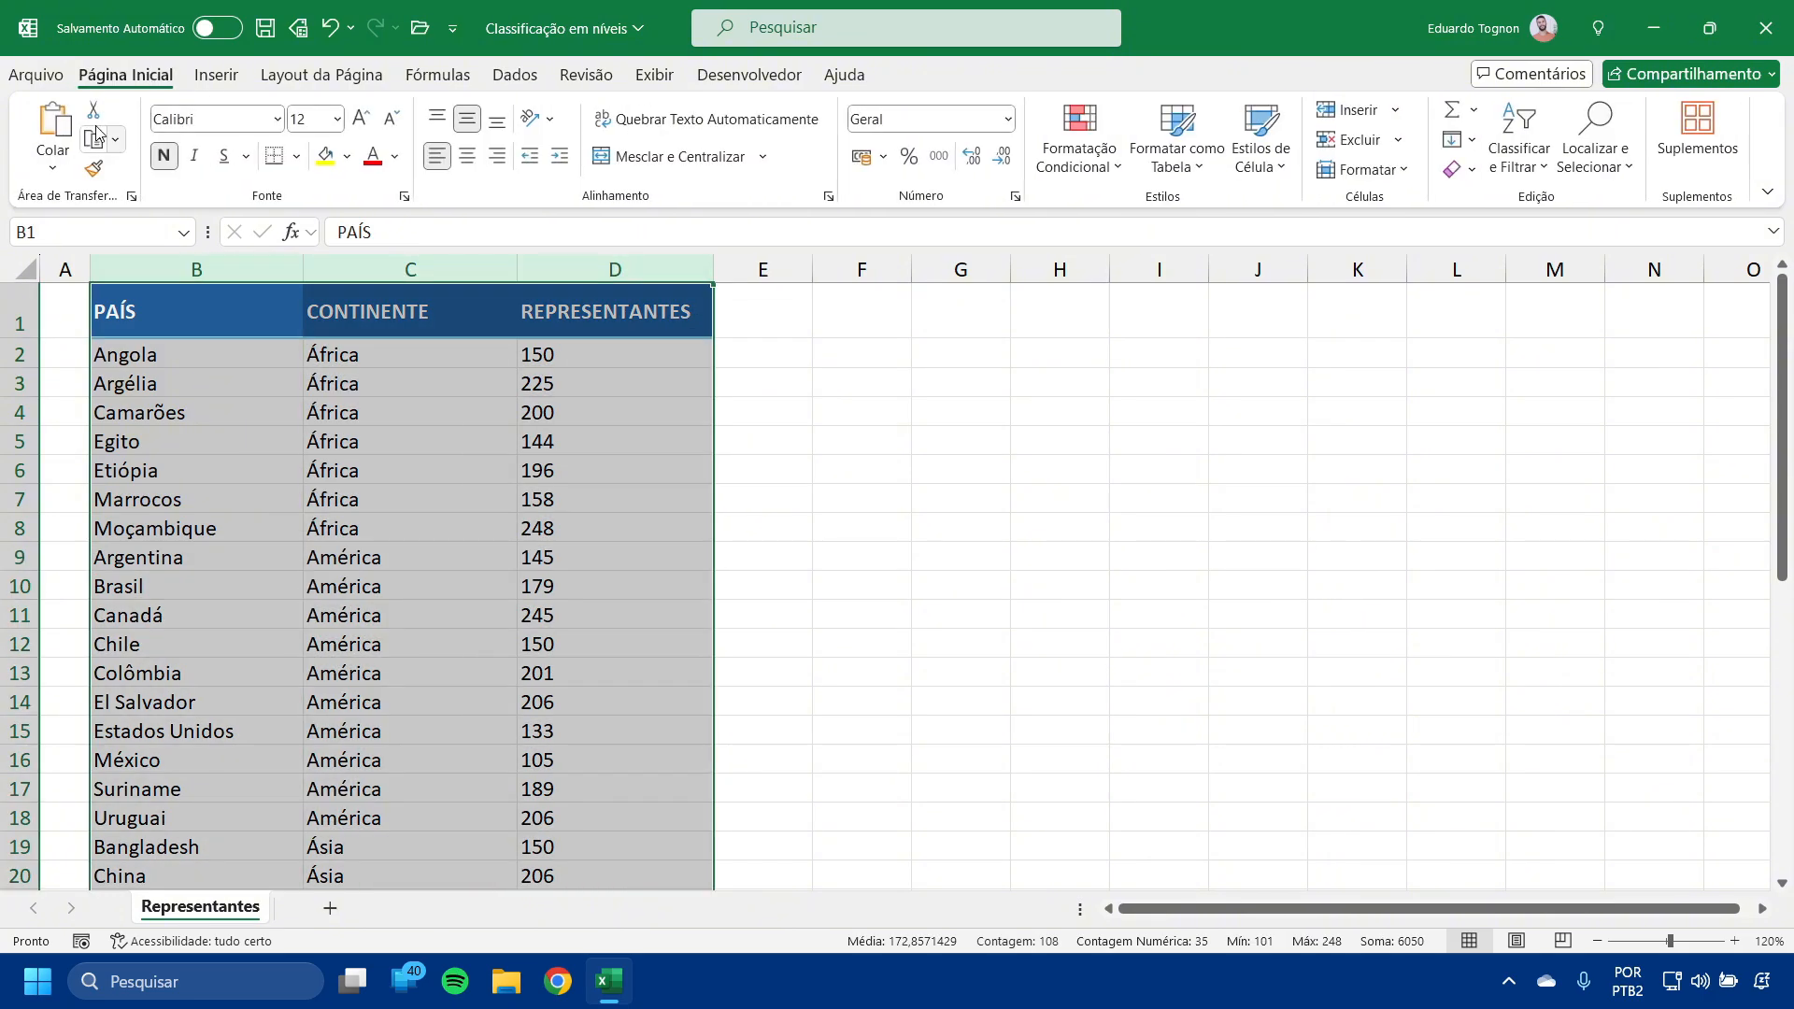
click(93, 139)
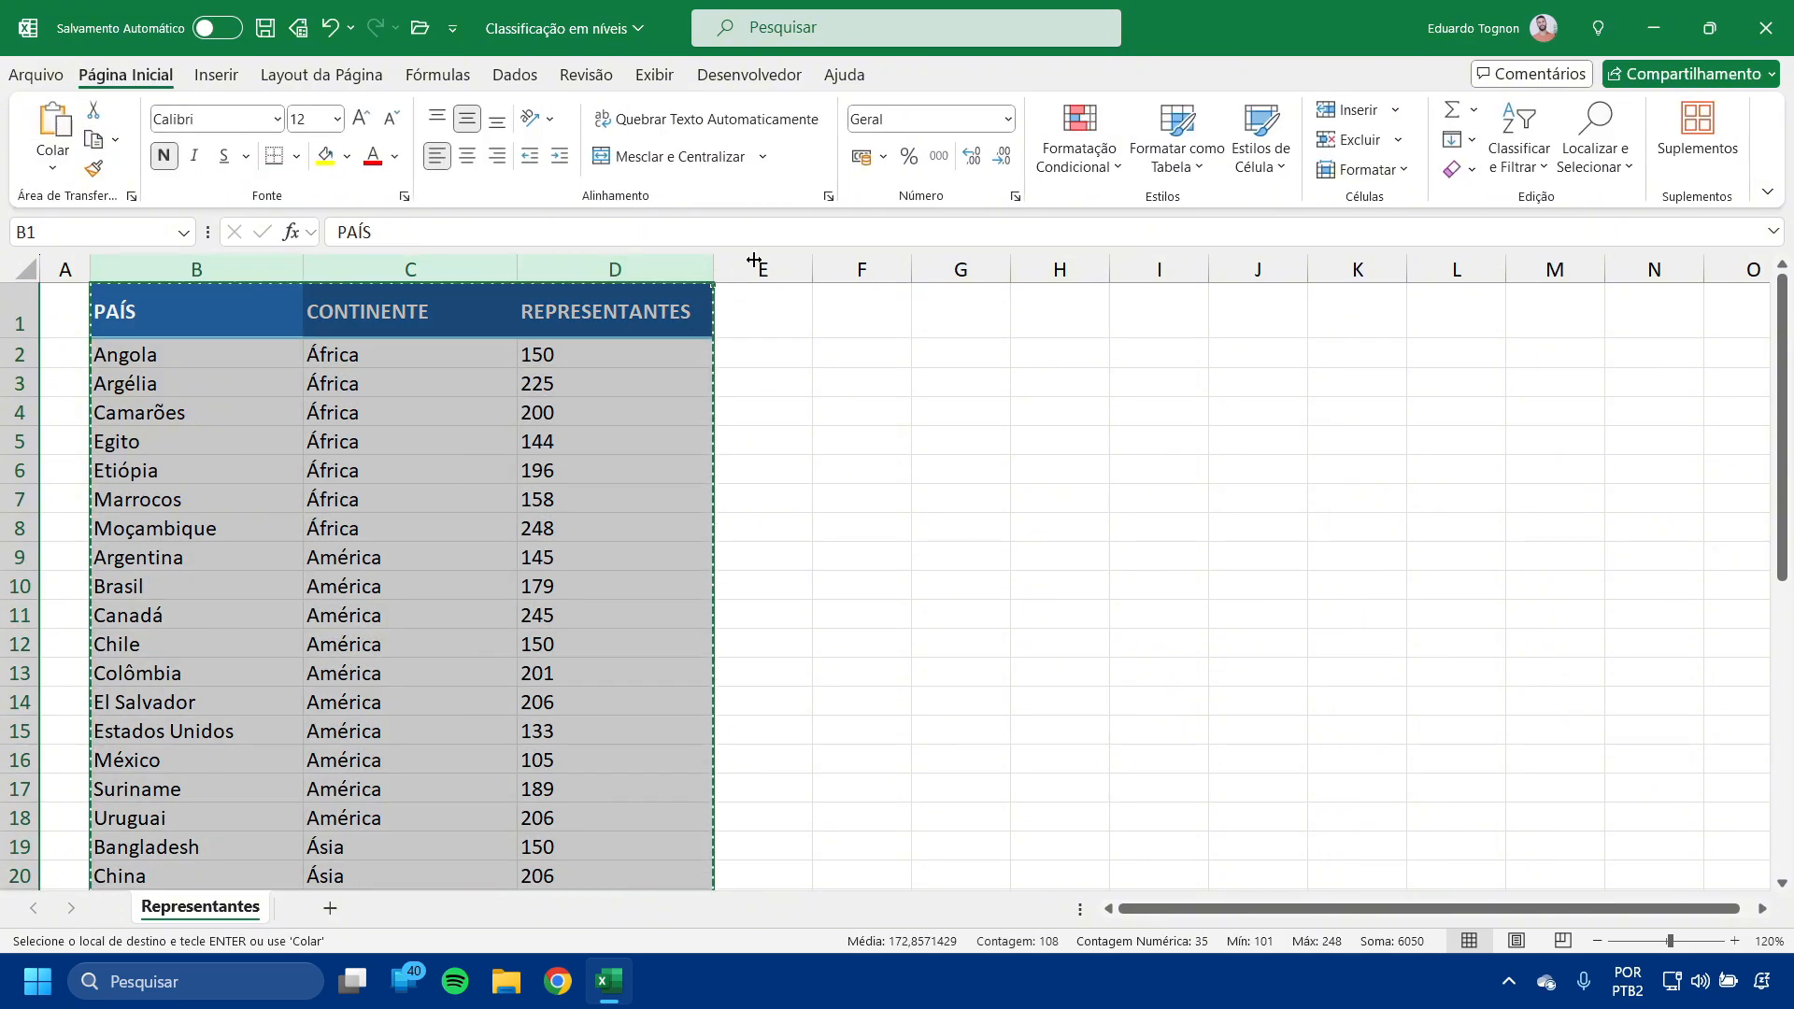
click(860, 269)
click(52, 169)
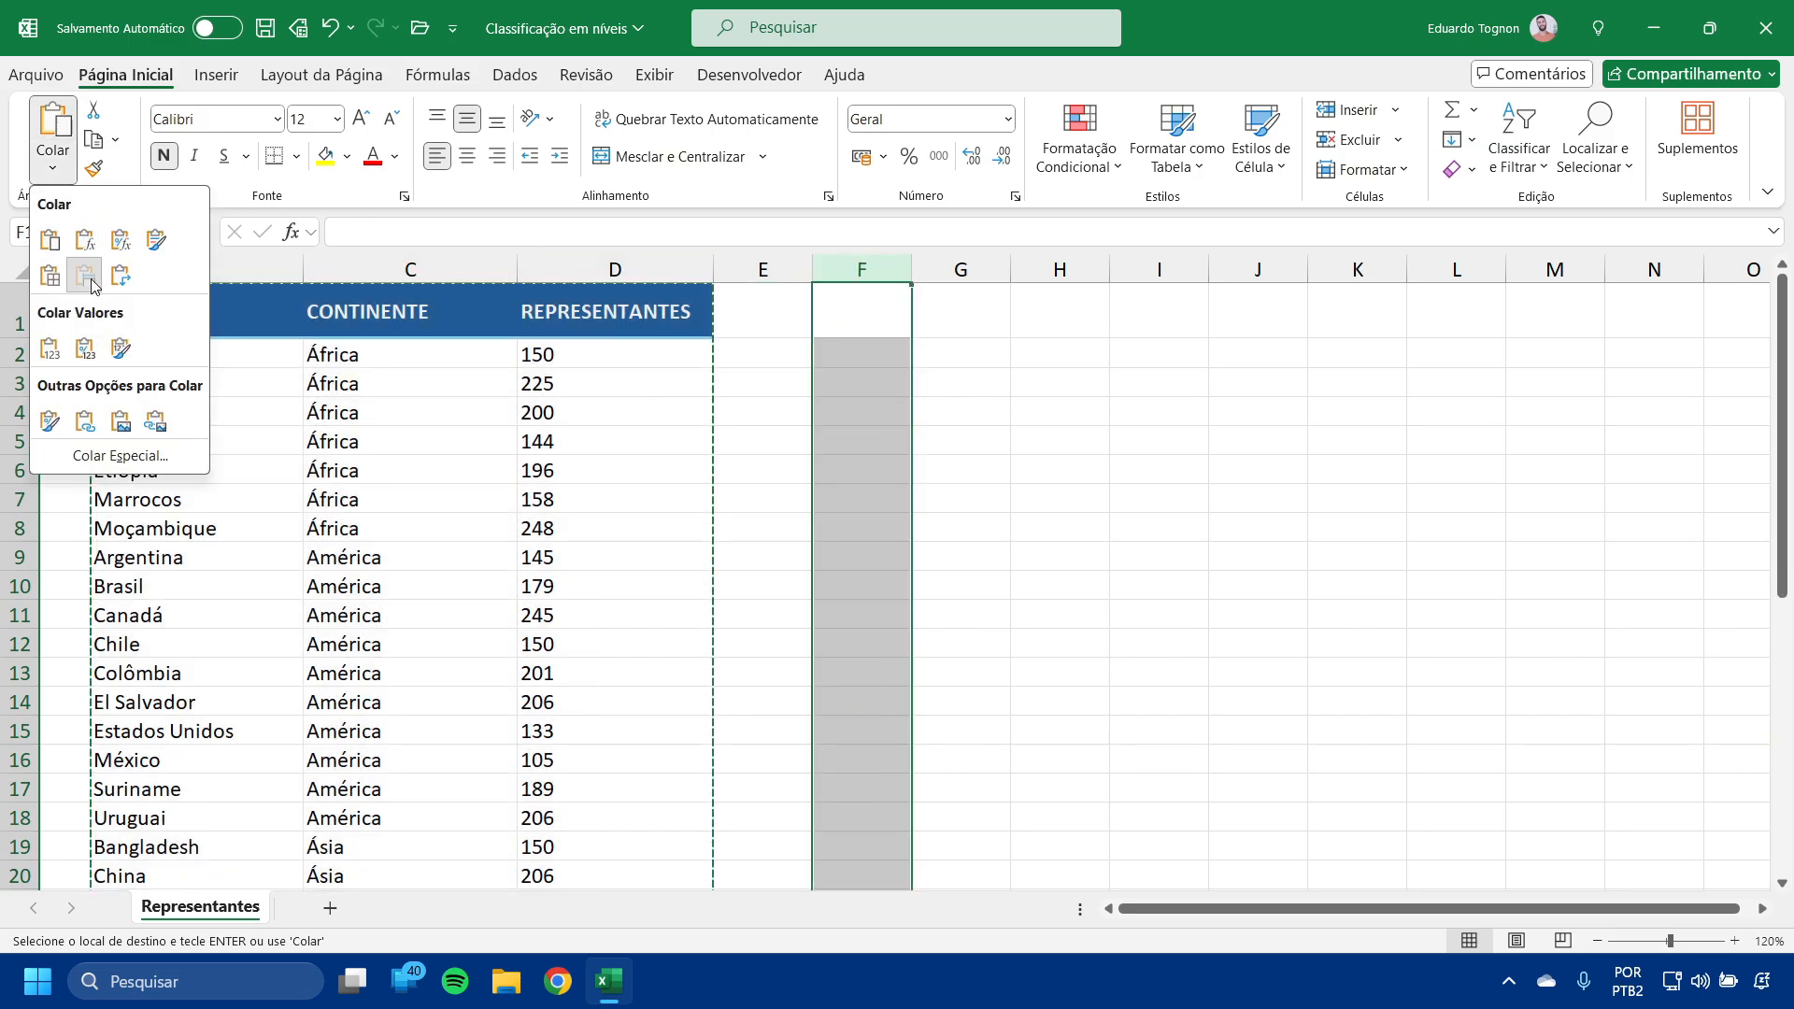
click(85, 274)
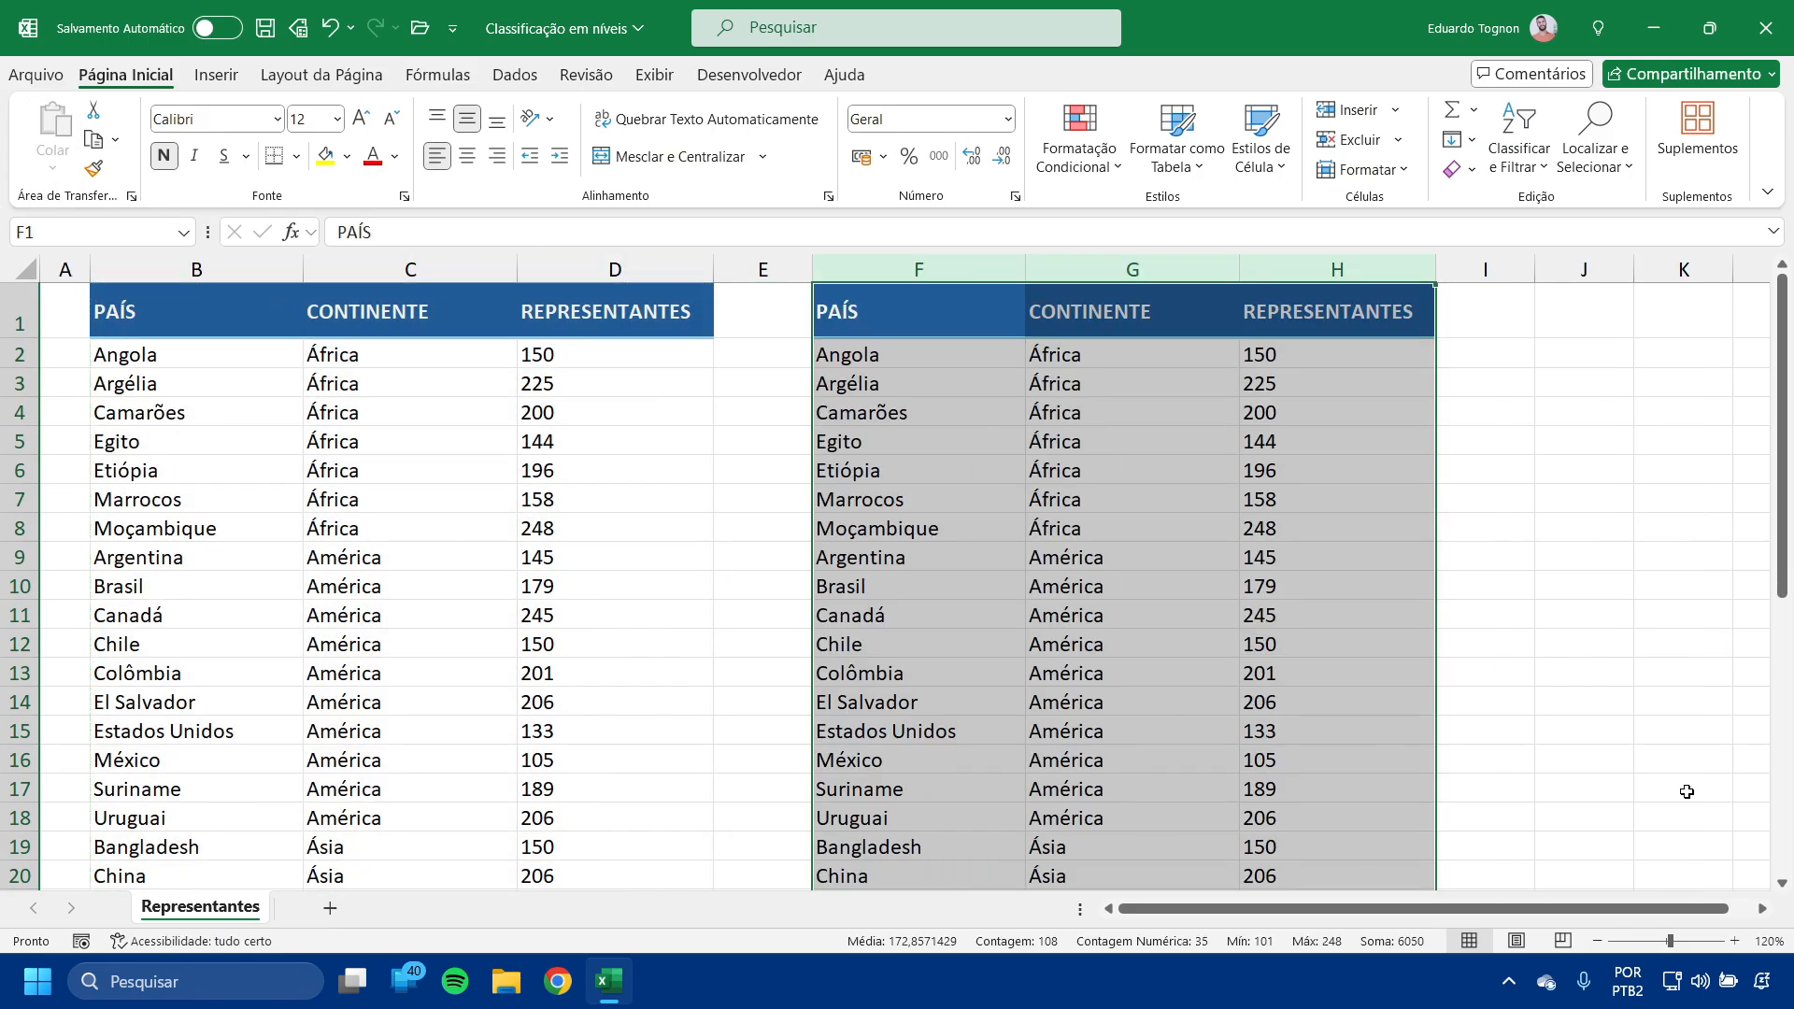
click(1163, 551)
Sort the copied table in columns F to H by REPRESENTANTES on Valores das Células, Do Maior para o Menor.
drag(918, 269, 1308, 269)
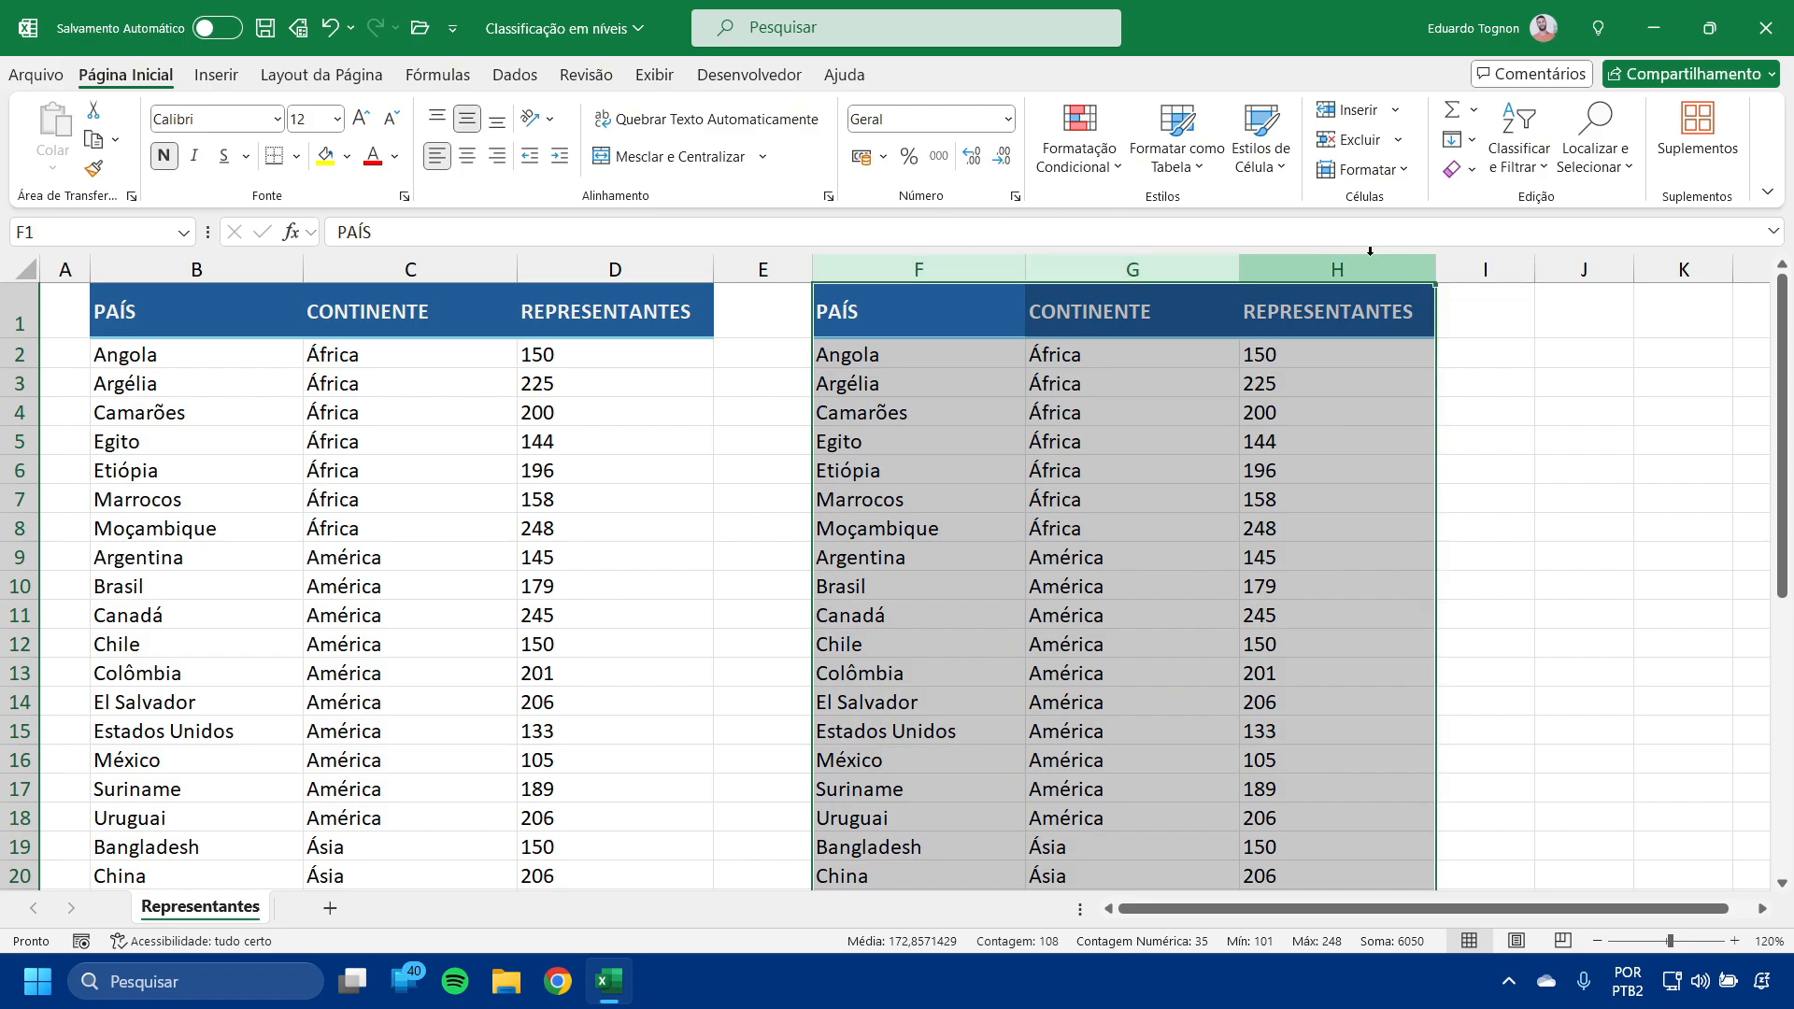
click(1518, 149)
click(1556, 273)
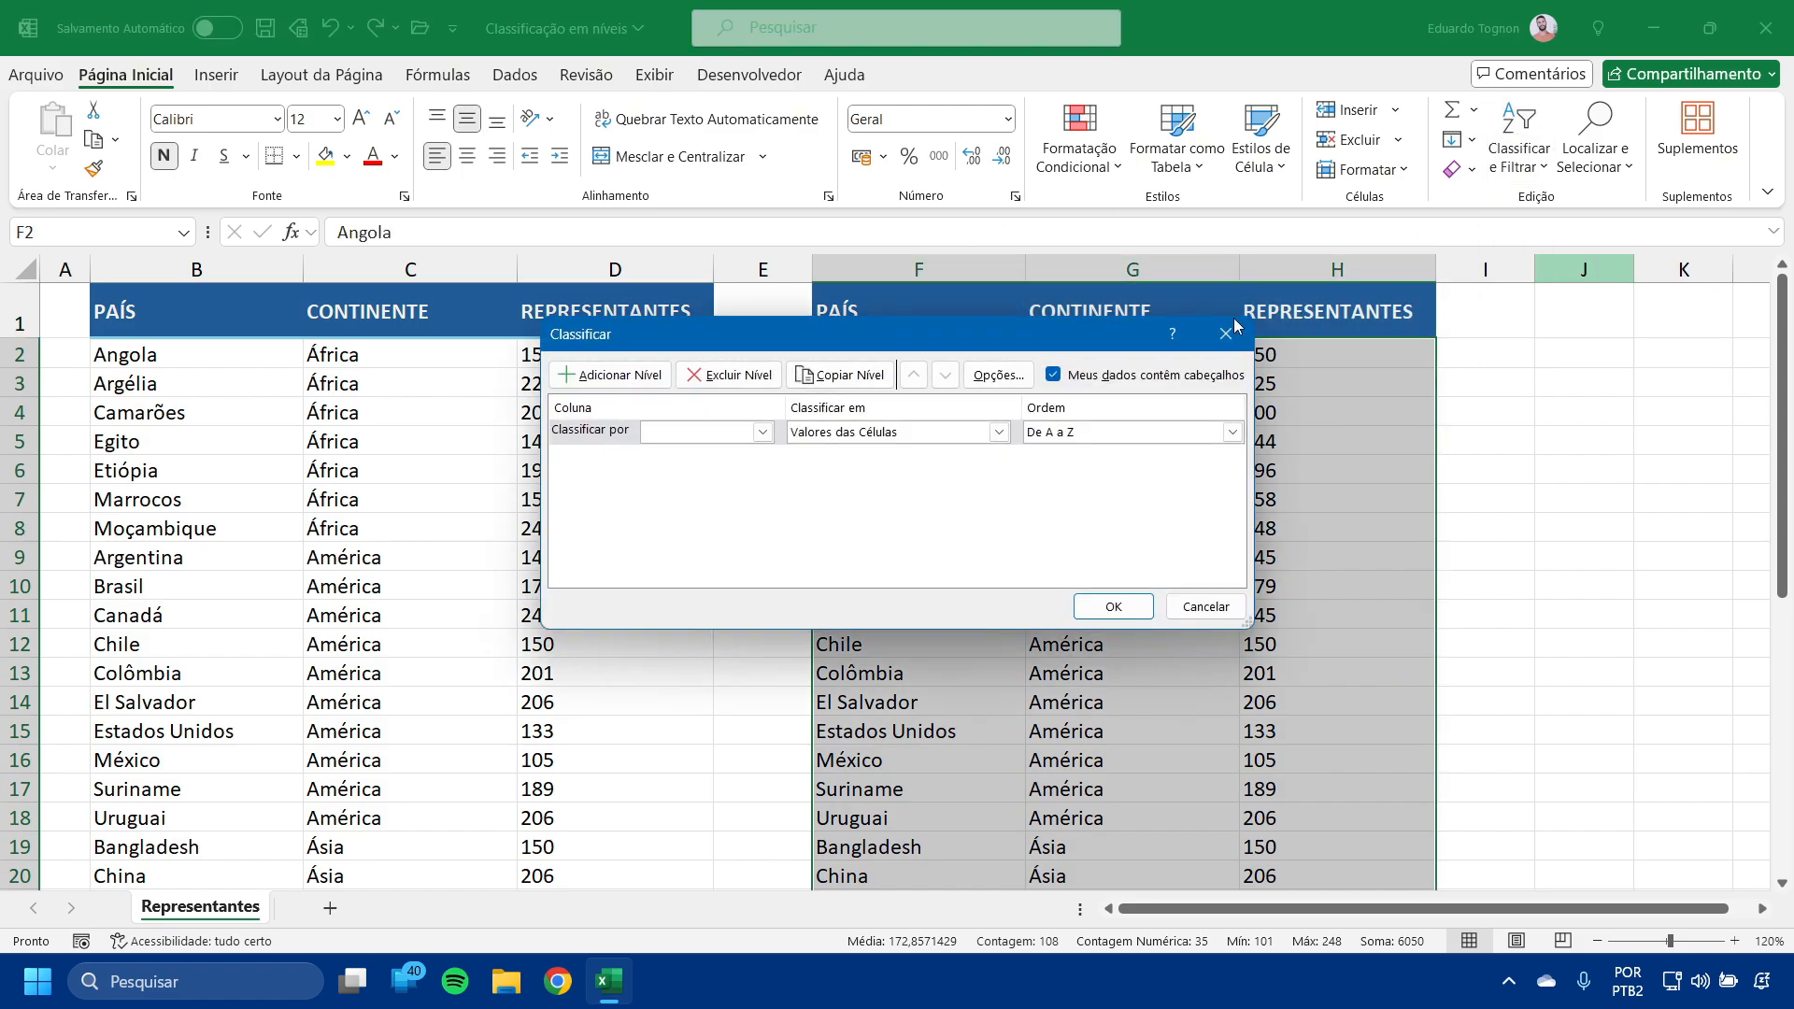
drag(664, 341, 232, 367)
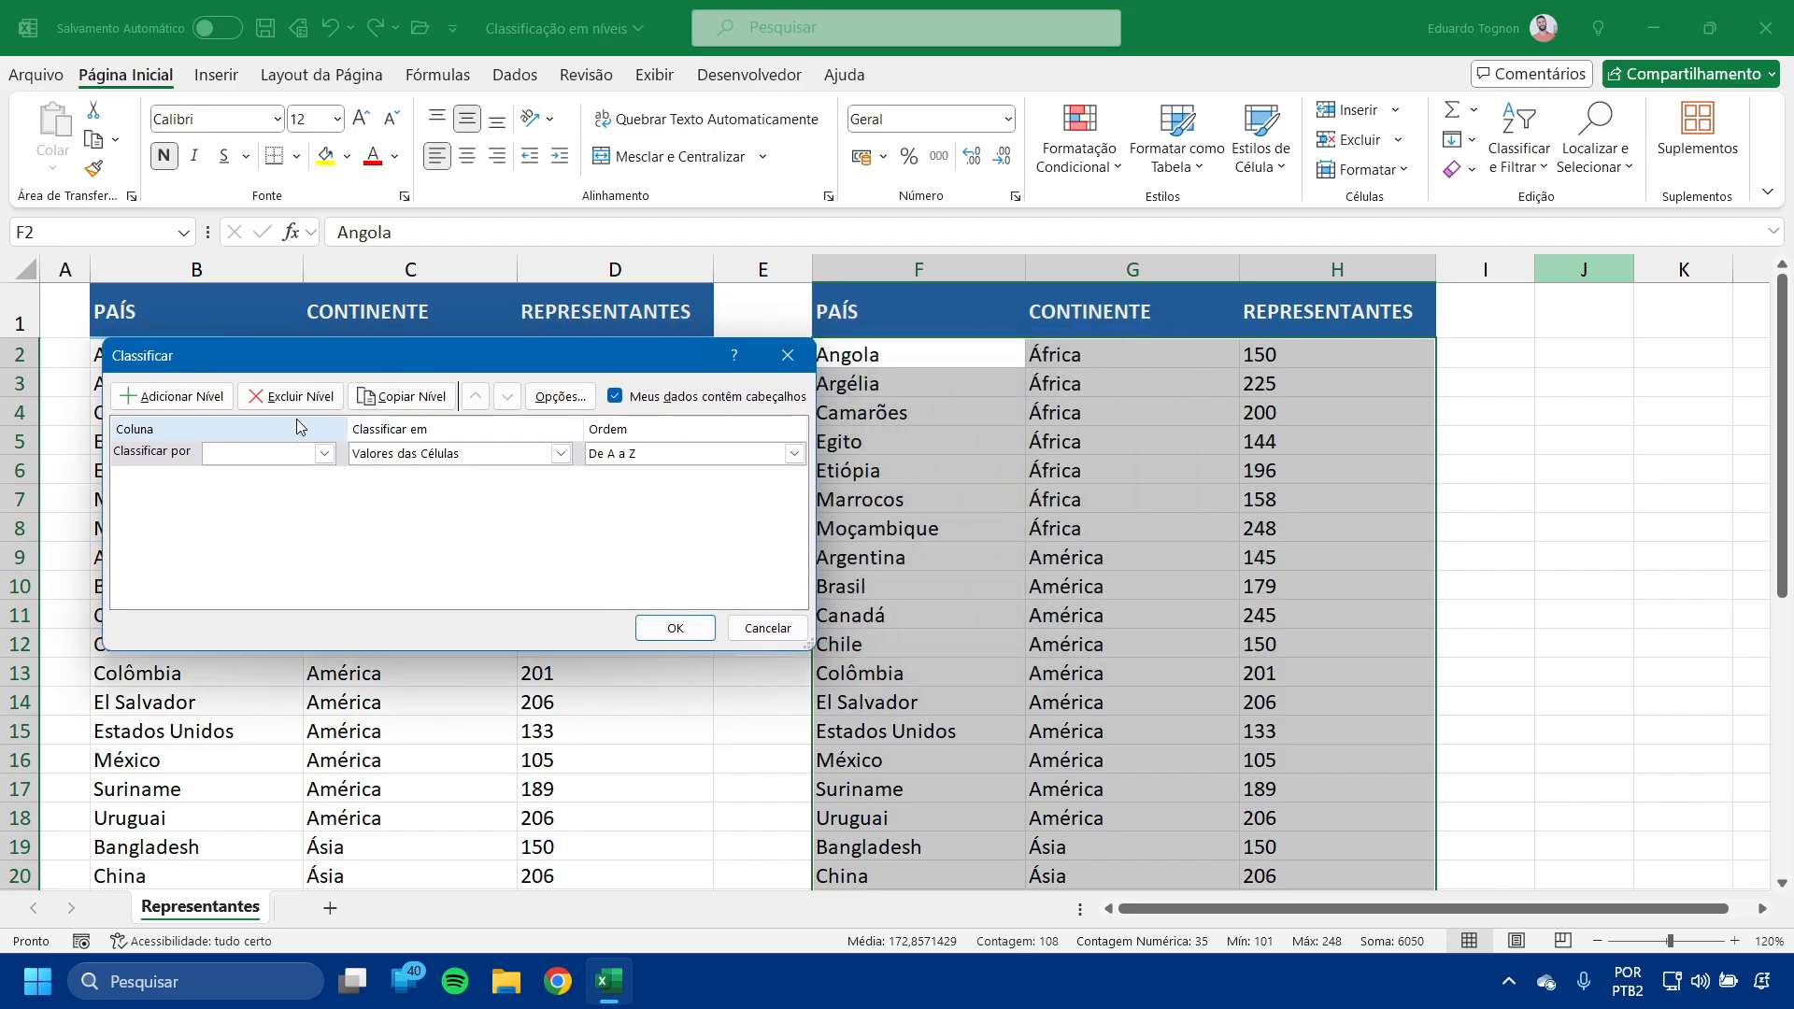
click(250, 454)
click(252, 510)
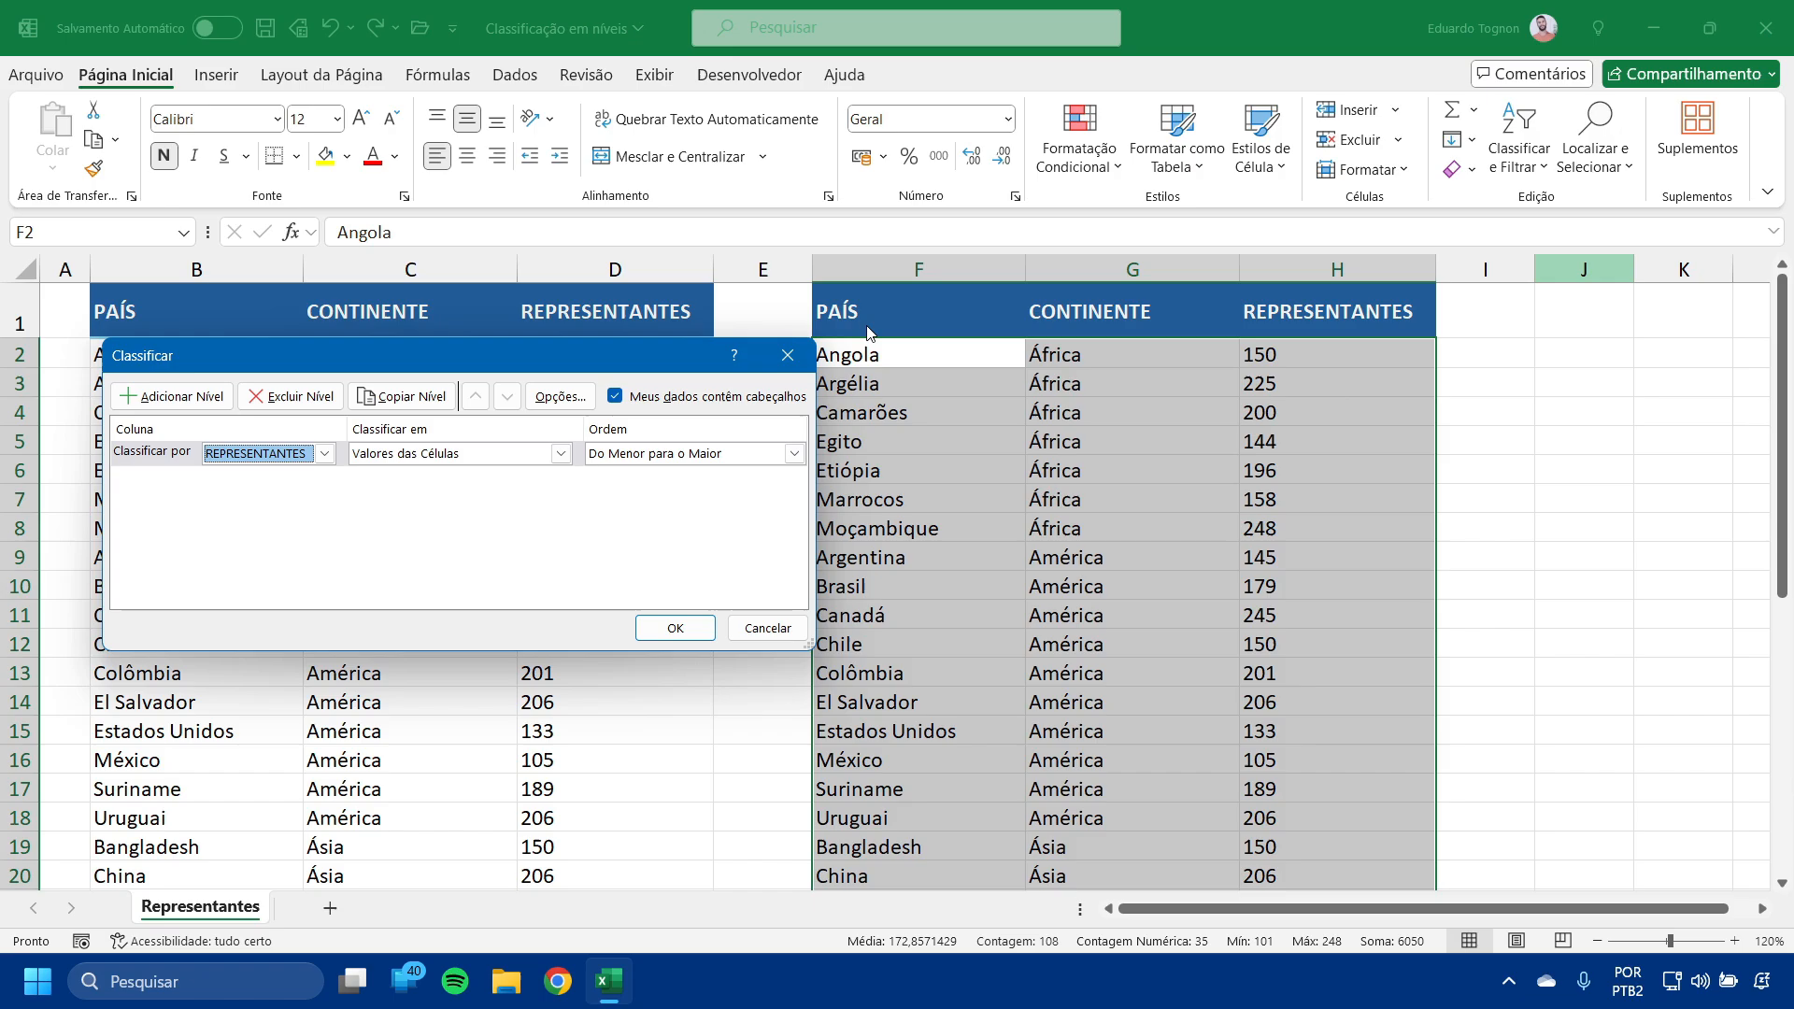
click(647, 455)
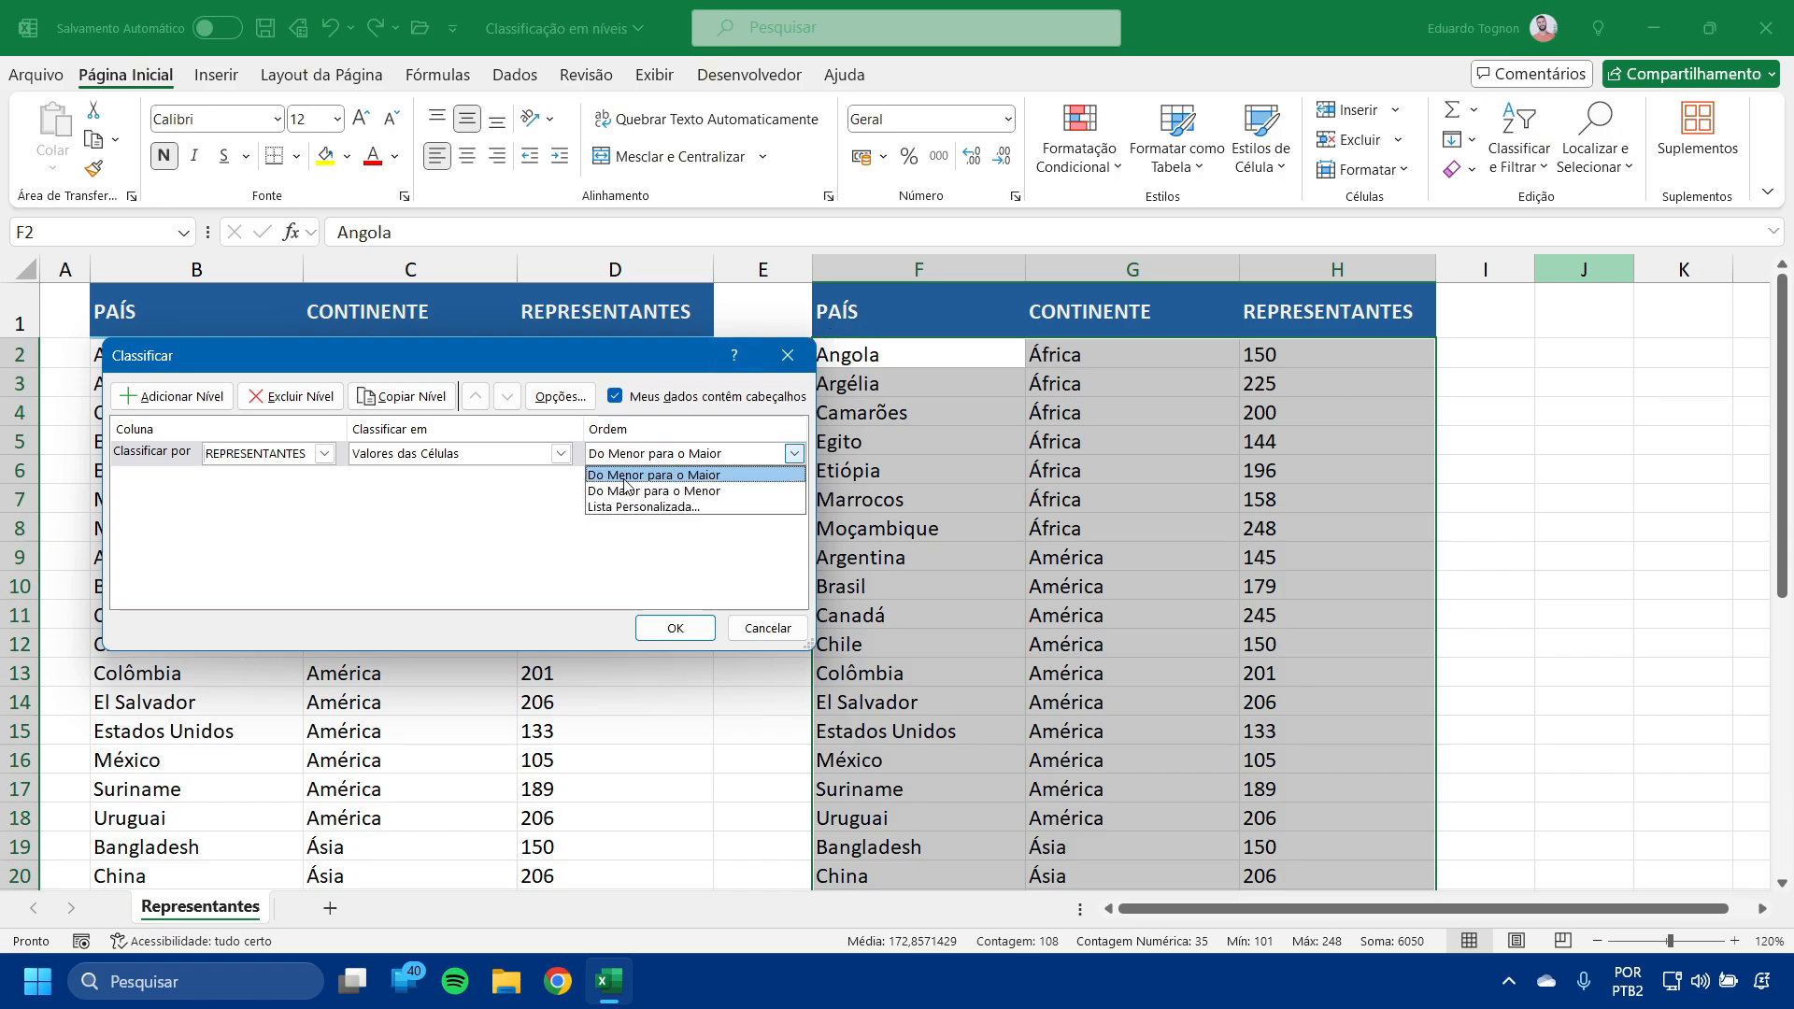
click(683, 491)
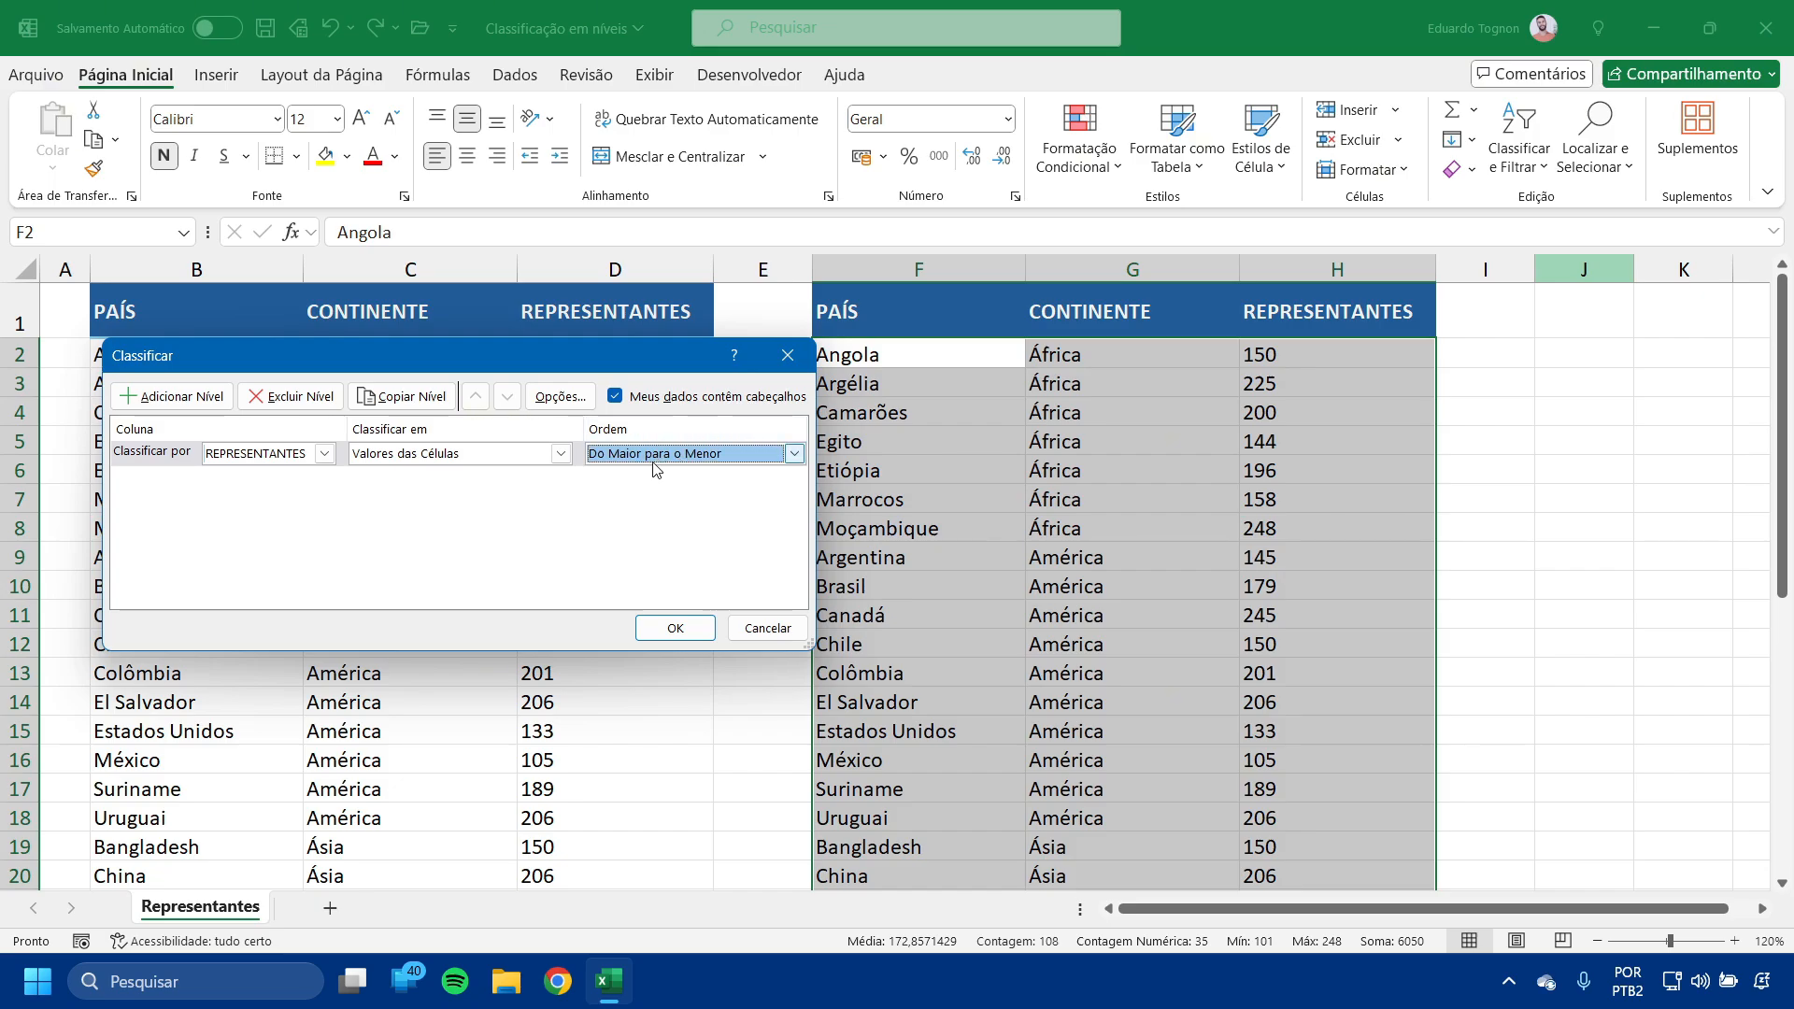
click(678, 628)
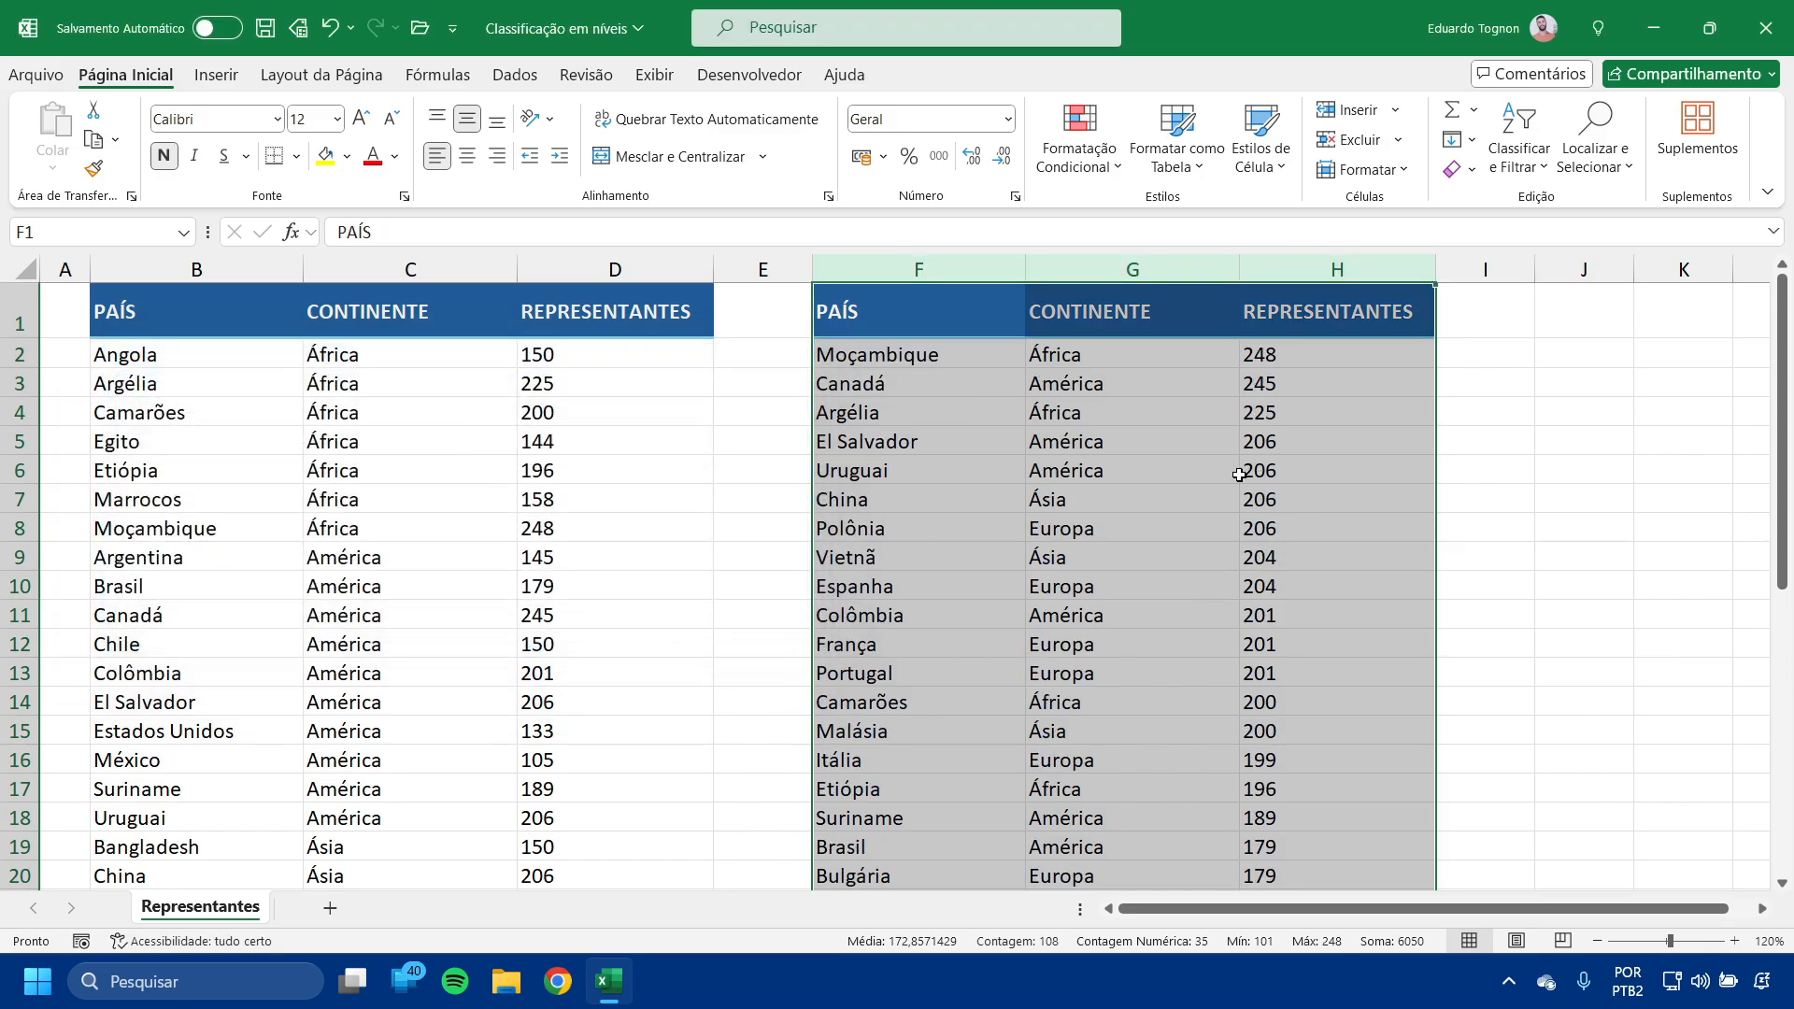
Examine the copied table's descending REPRESENTANTES values and the rows that share the same number, such as 206.
click(1307, 435)
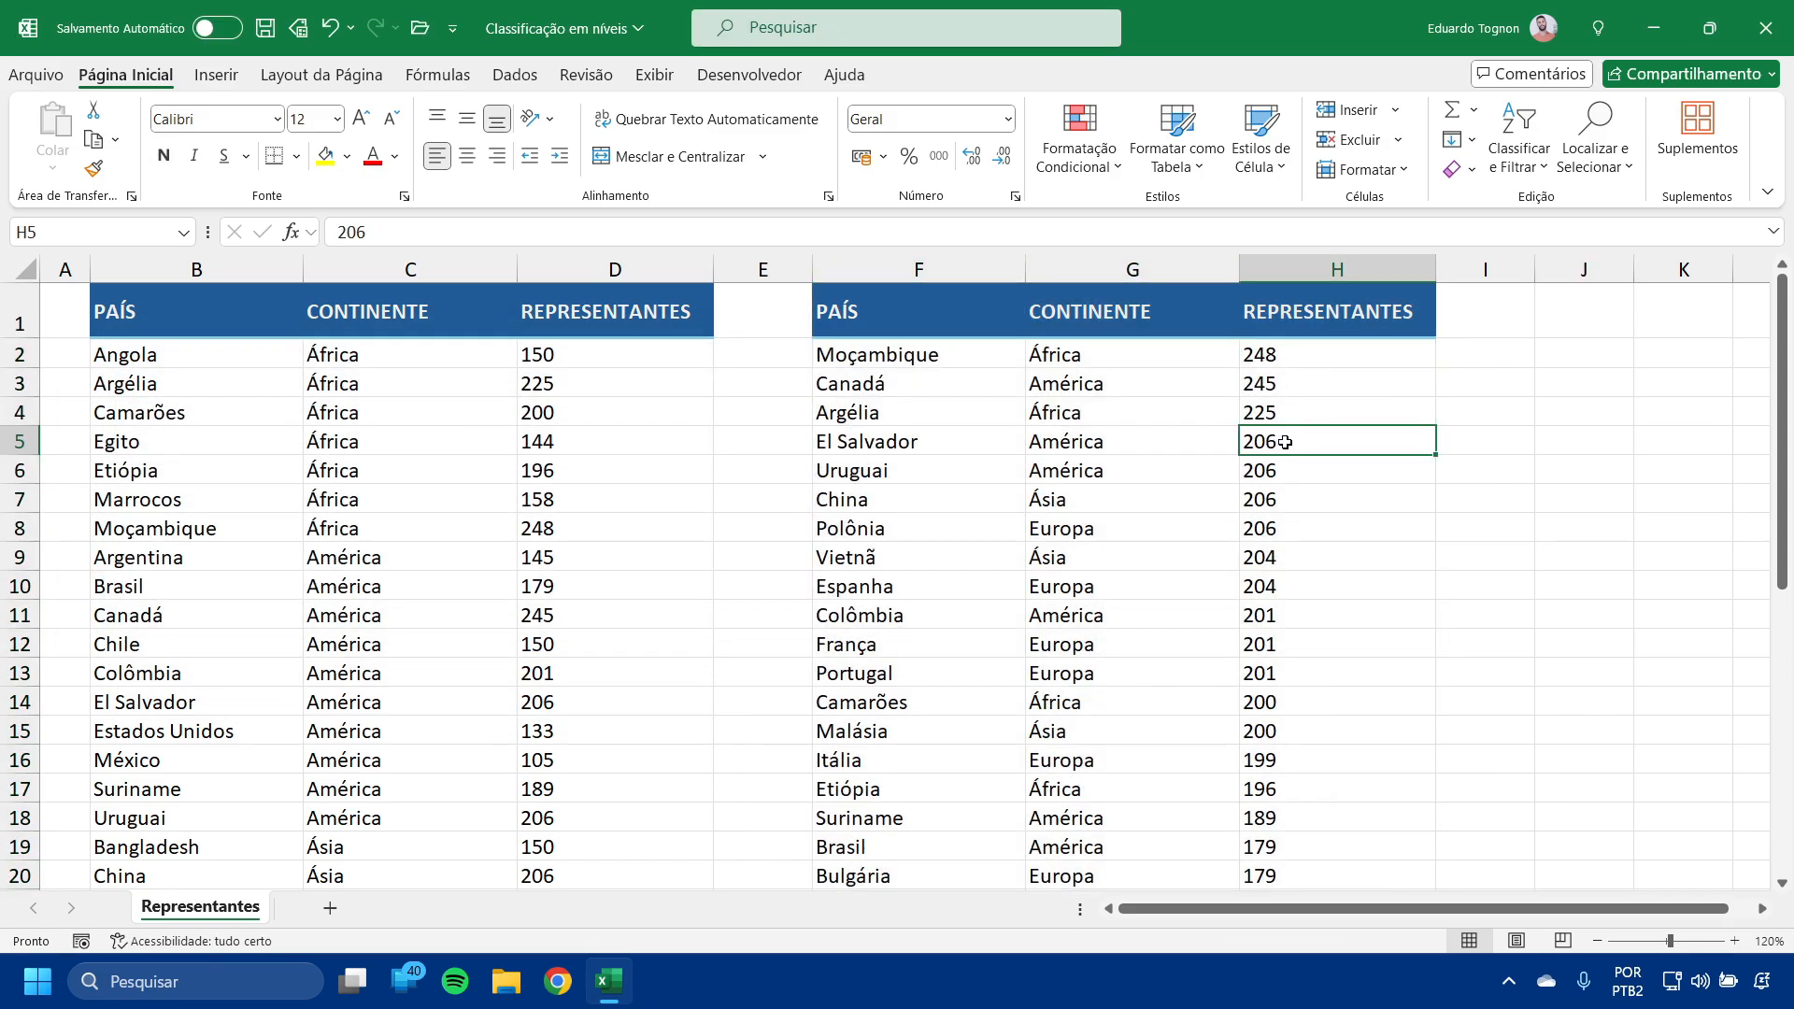
drag(1282, 441, 1283, 530)
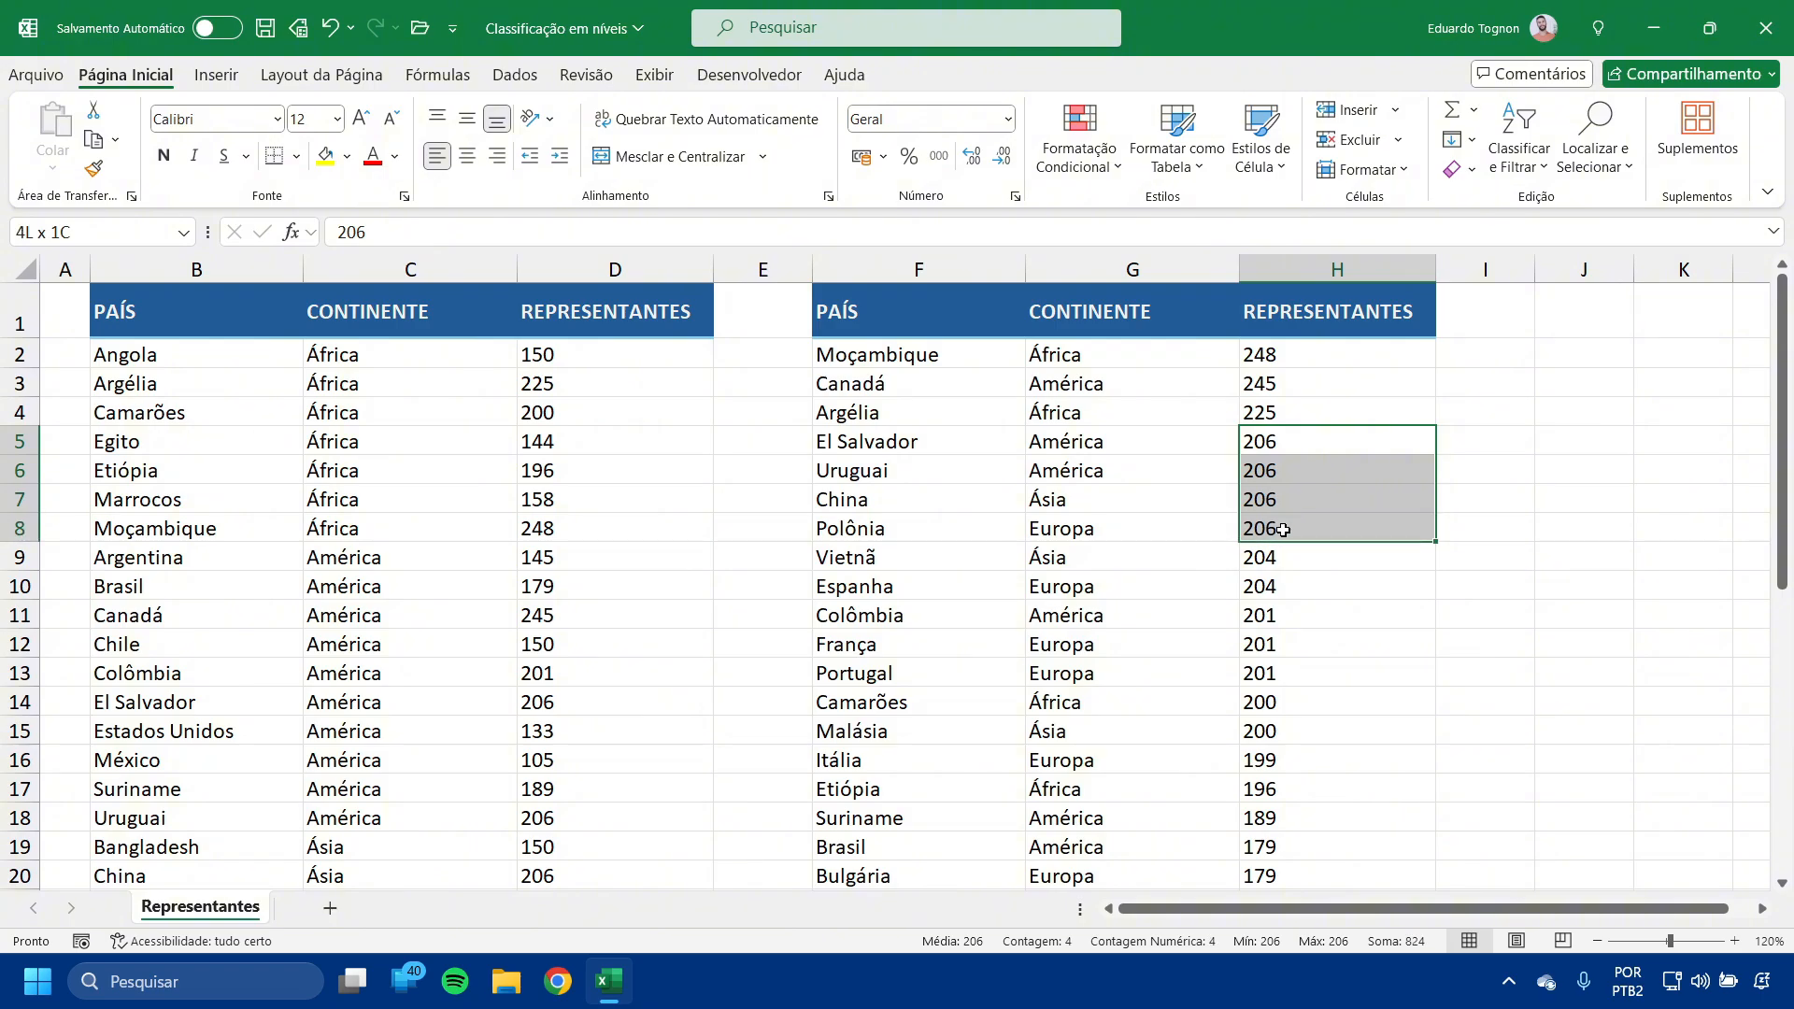
drag(1282, 529, 864, 528)
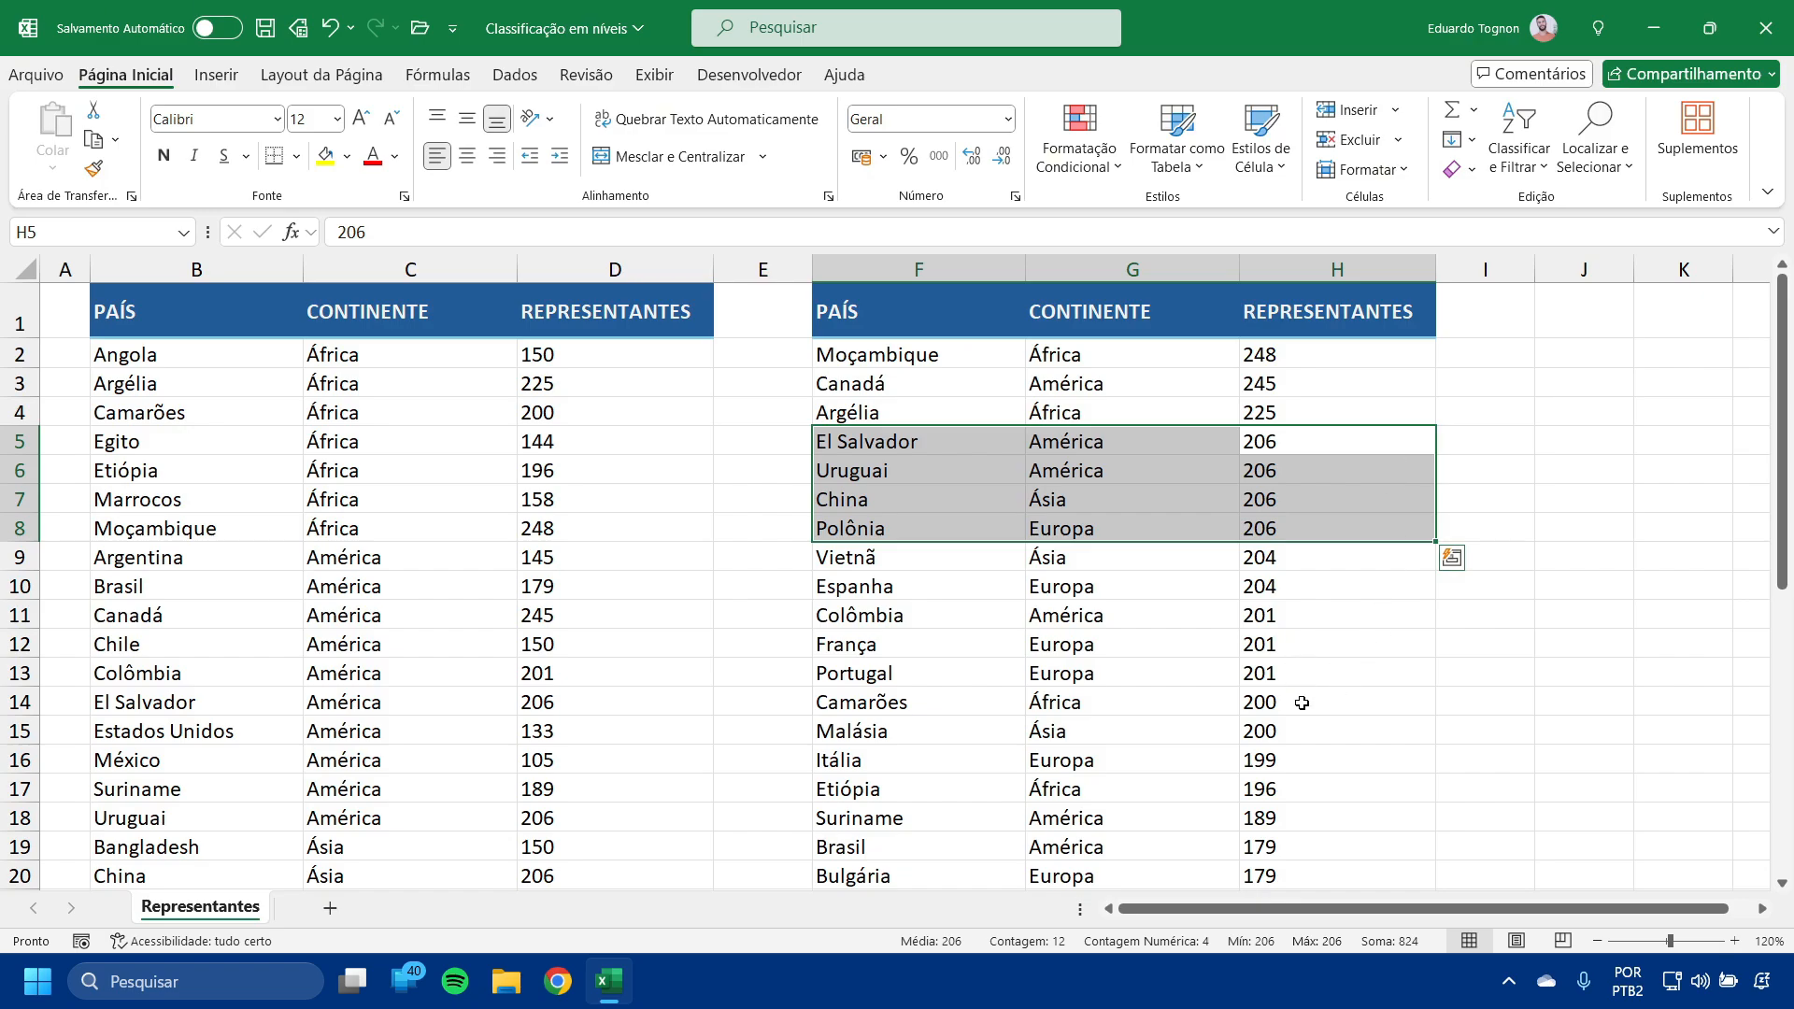
scroll(1297, 798, down, 4)
scroll(1306, 600, down, 4)
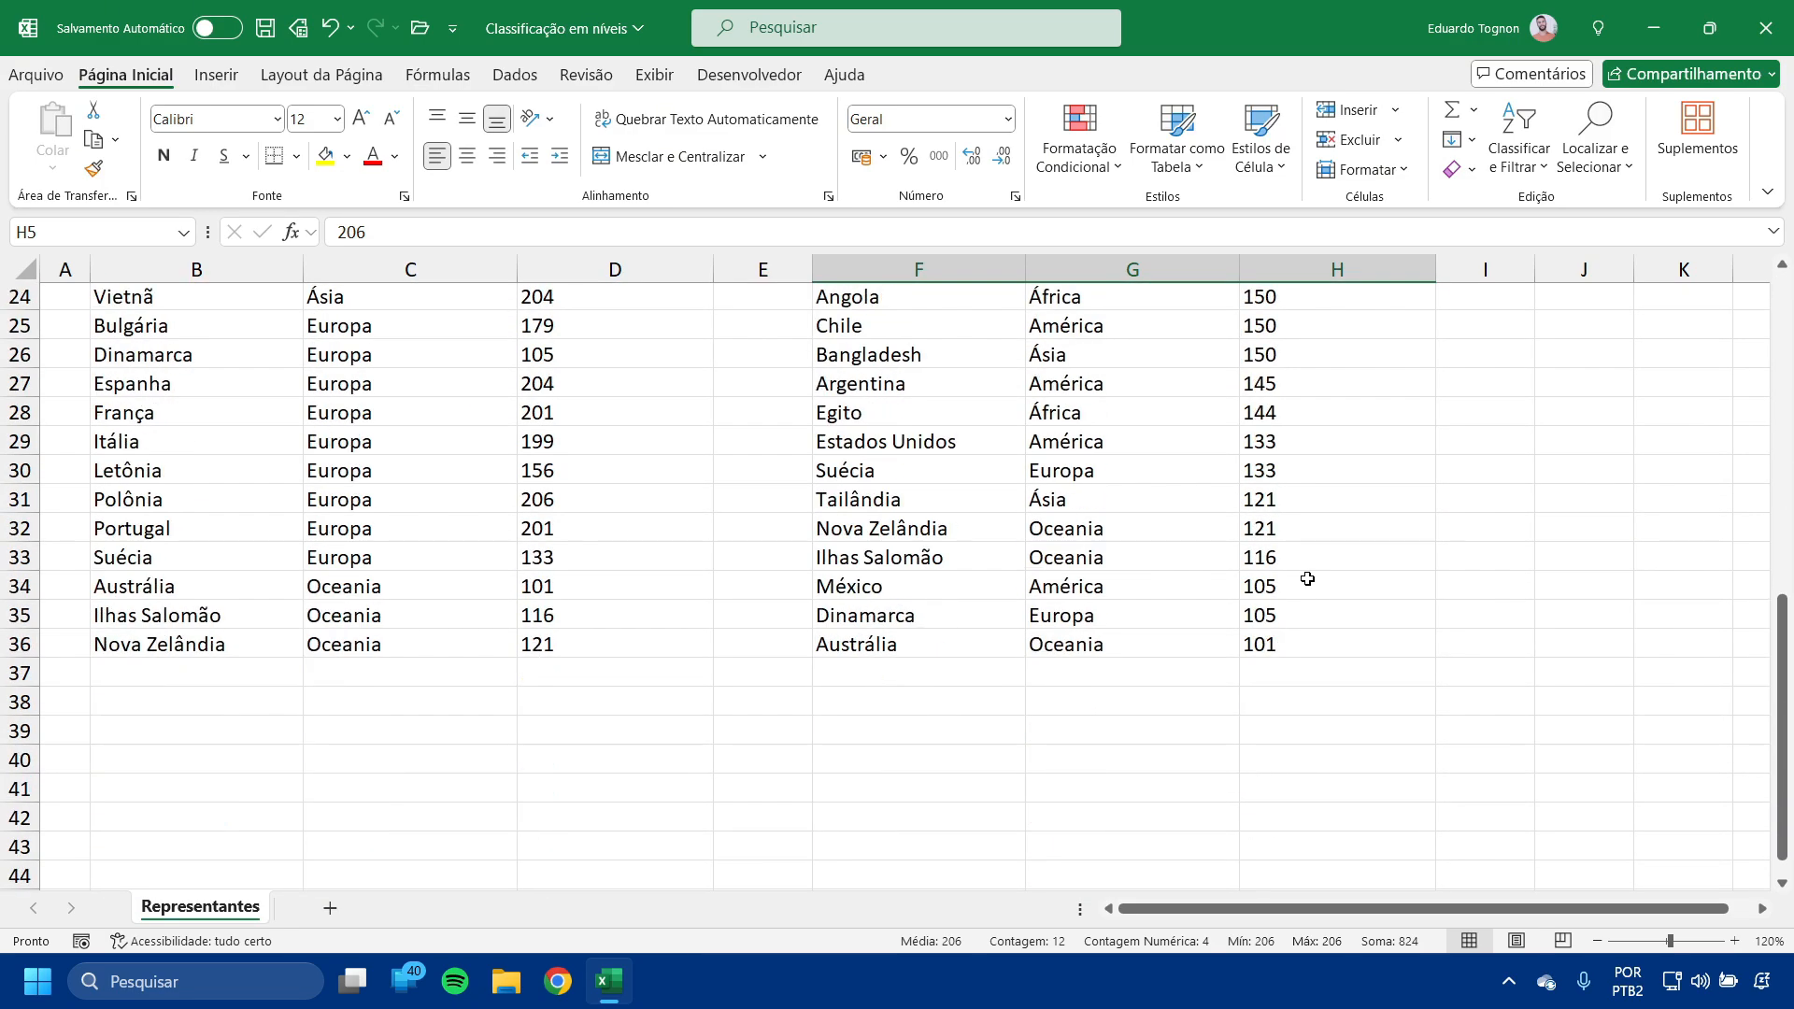
scroll(1307, 579, up, 8)
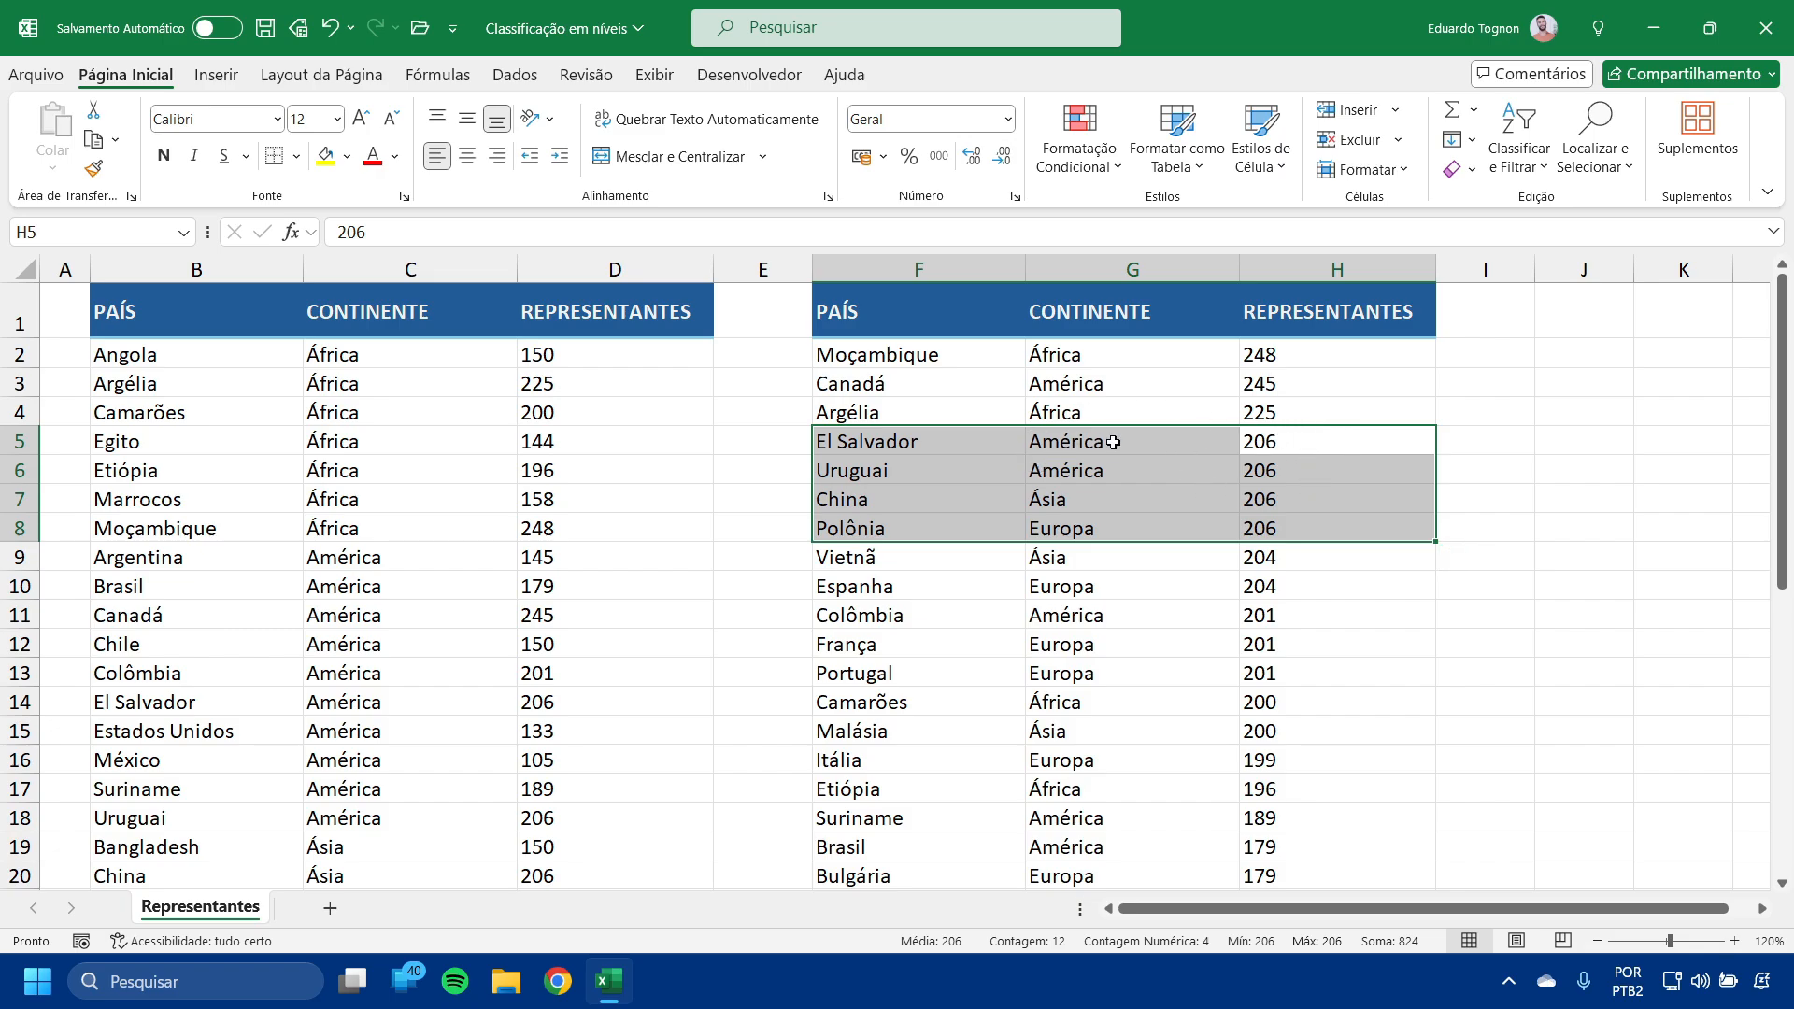
Start a custom sort for the copied table in columns F to H and duplicate its REPRESENTANTES level.
click(899, 296)
key(ctrl+shift+Down)
key(ctrl+shift+Right)
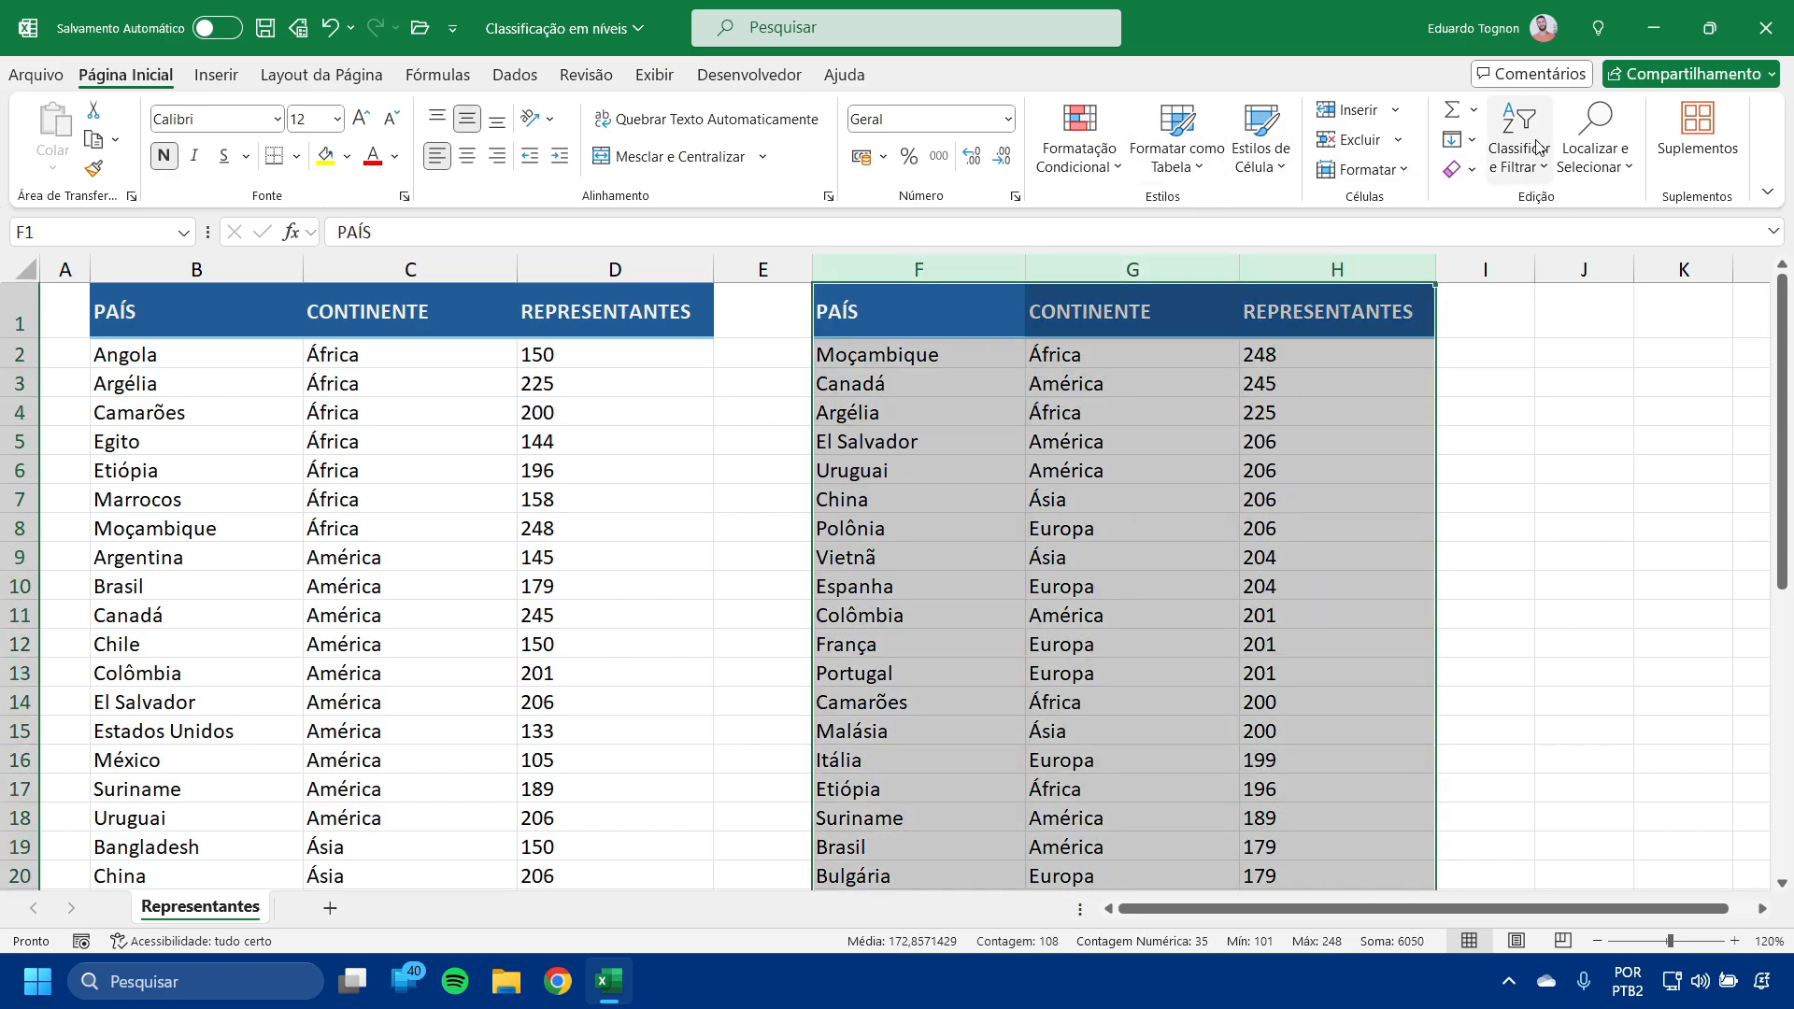
click(1536, 147)
click(1588, 269)
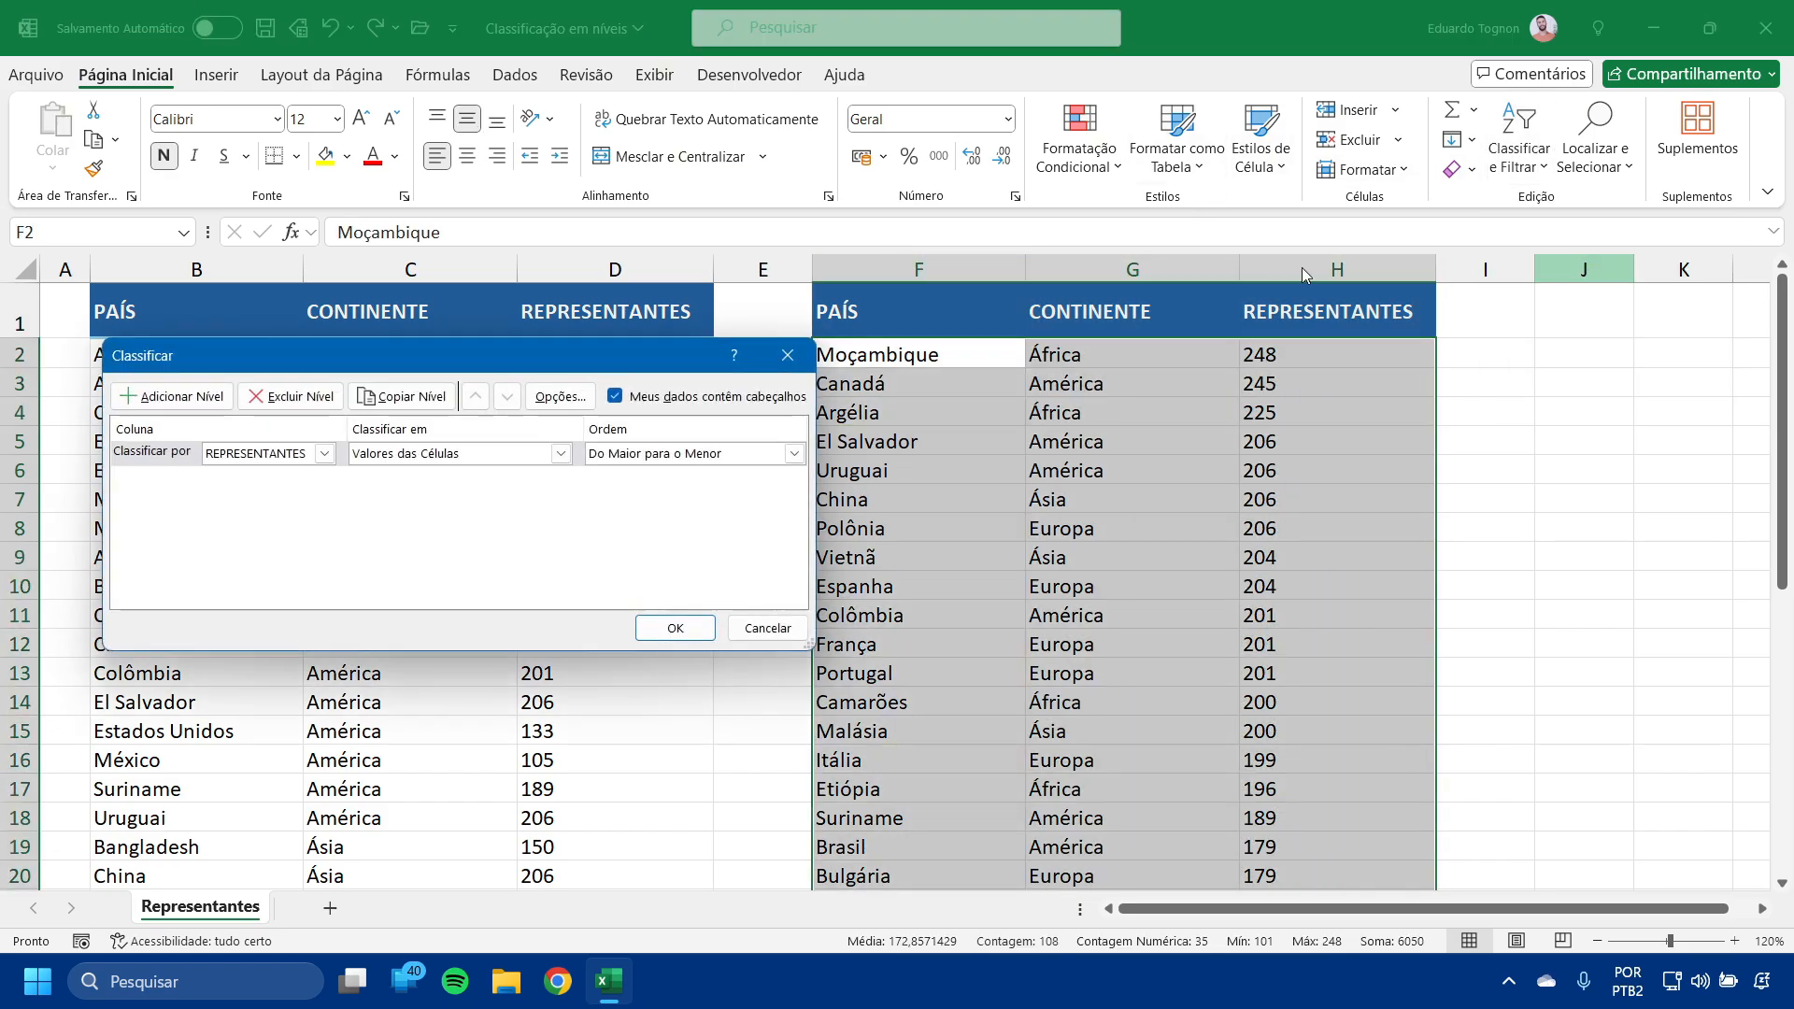
drag(297, 355, 475, 383)
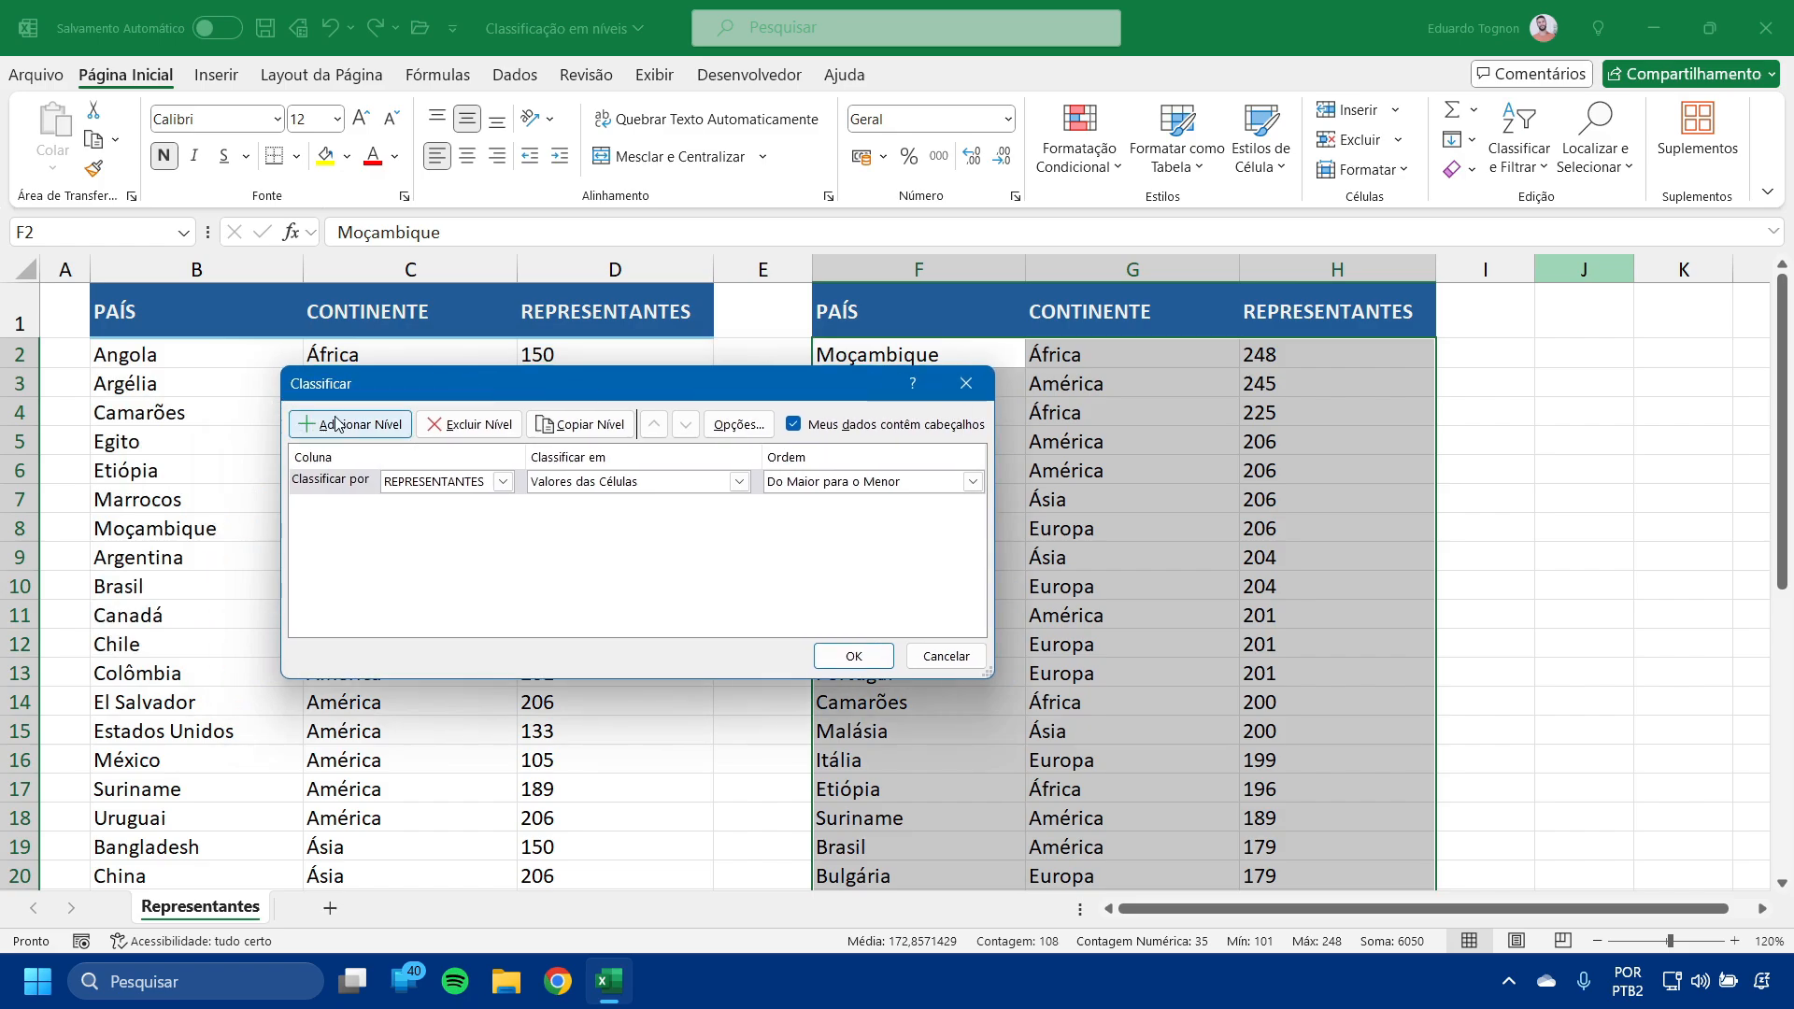
click(349, 484)
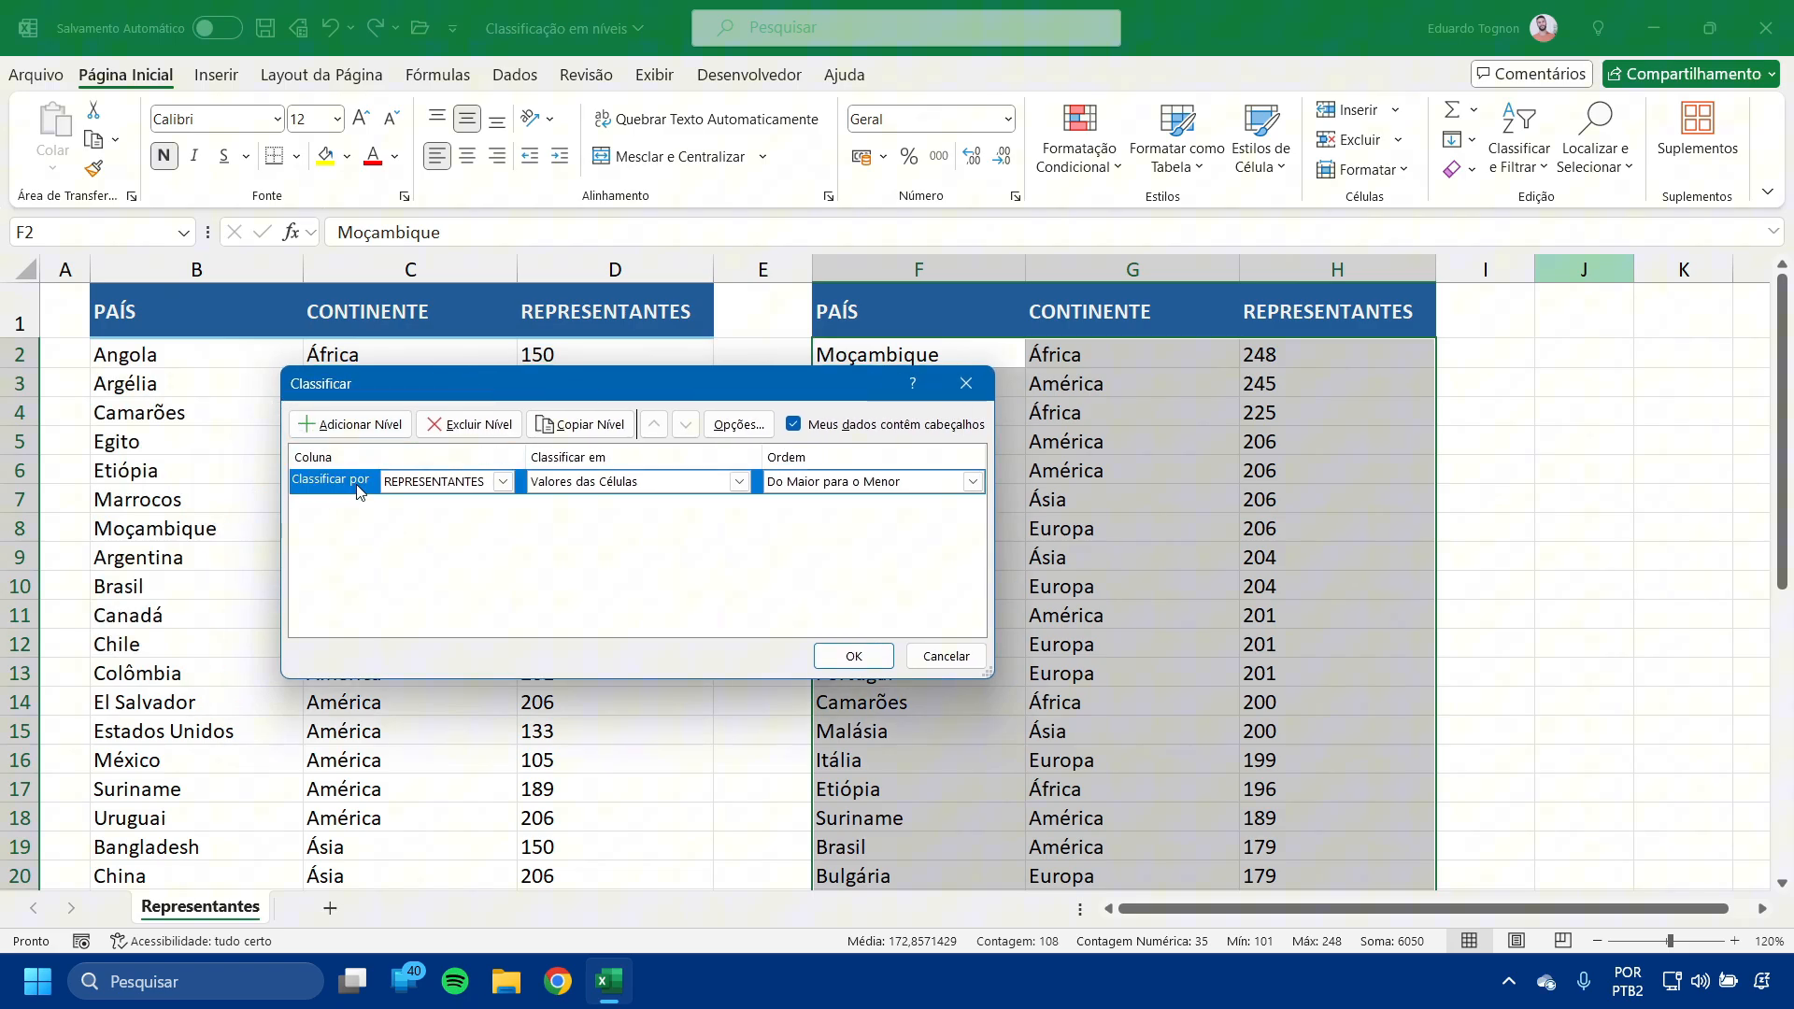
click(587, 428)
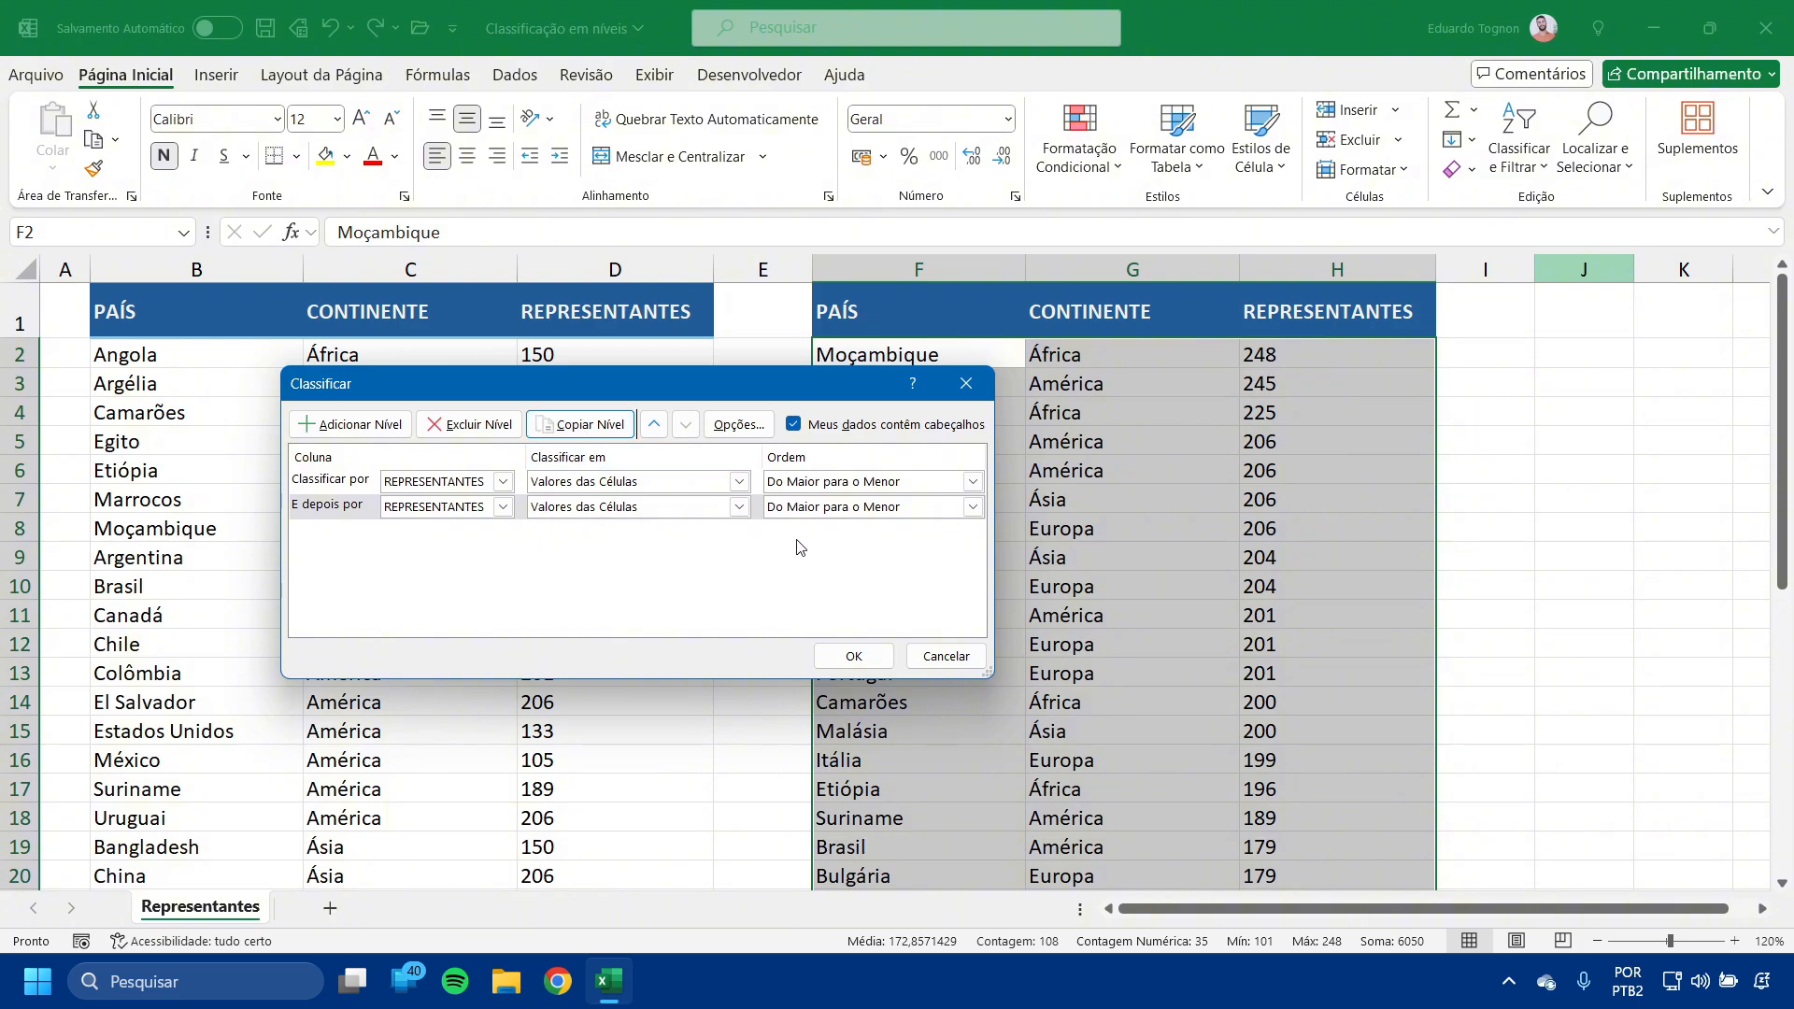
Set the duplicated sort level to PAÍS with order De A a Z, apply the sort and check the rows with 206.
click(439, 510)
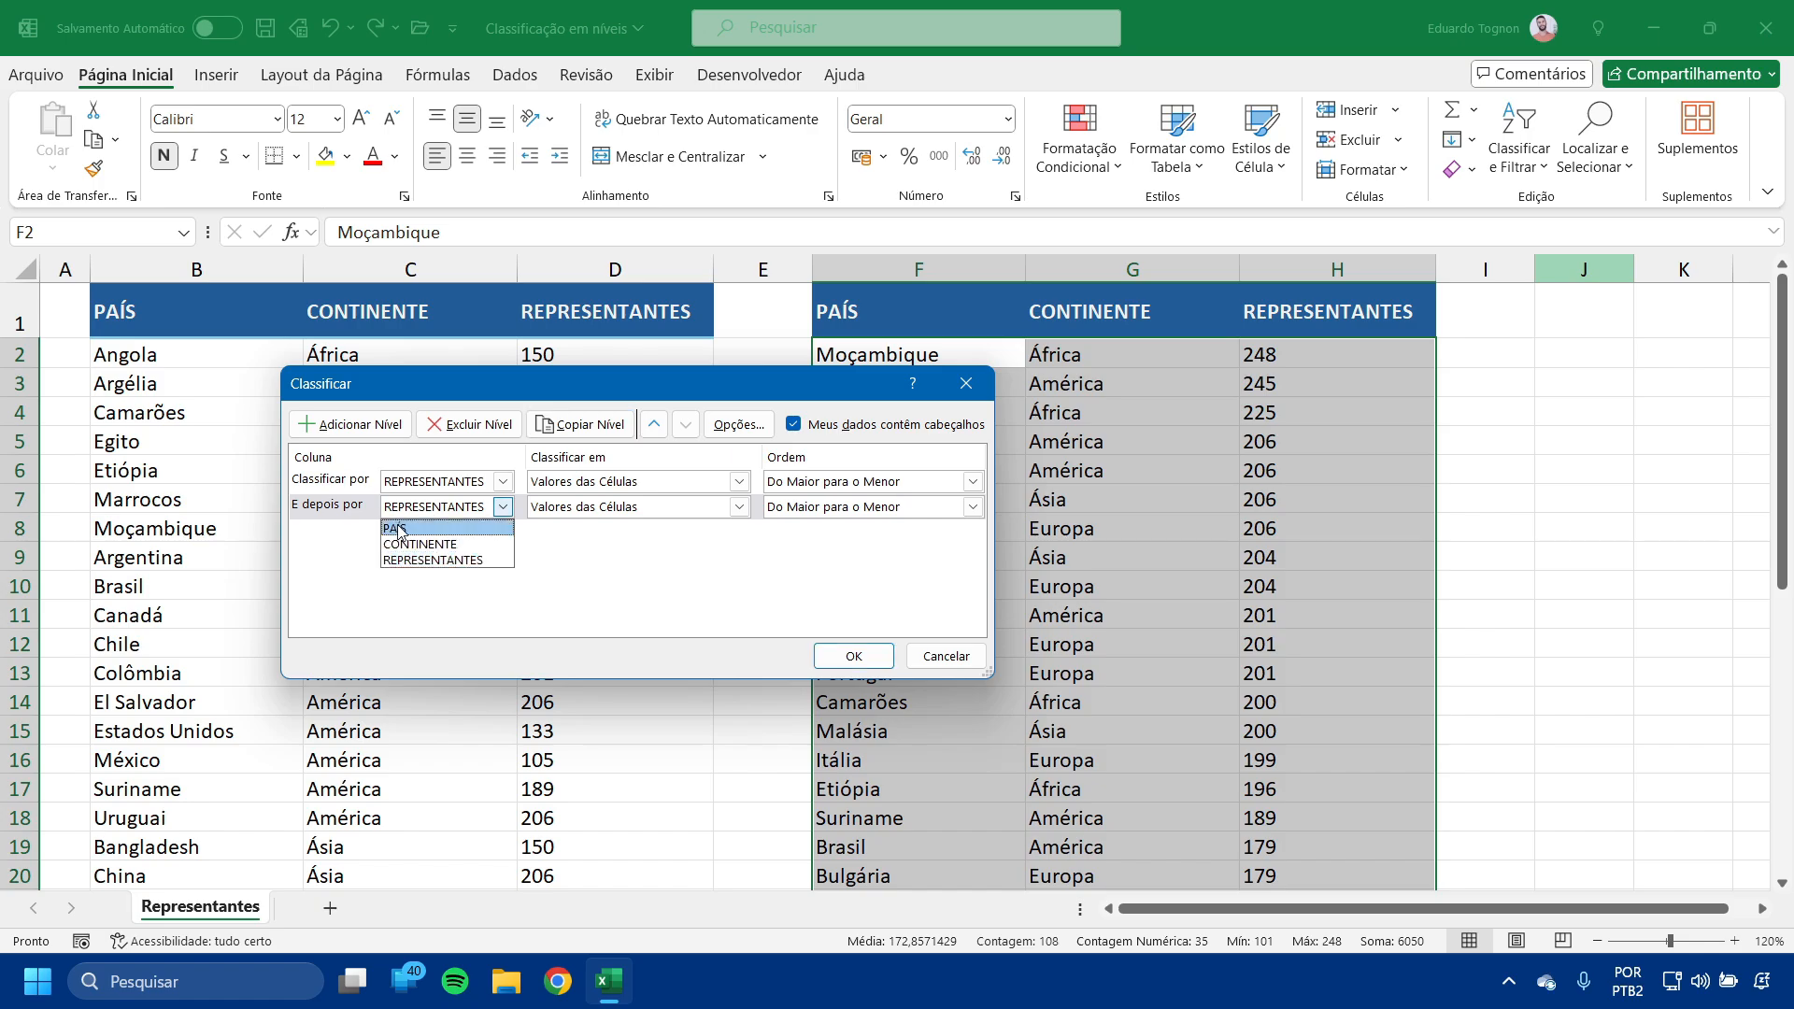
click(399, 530)
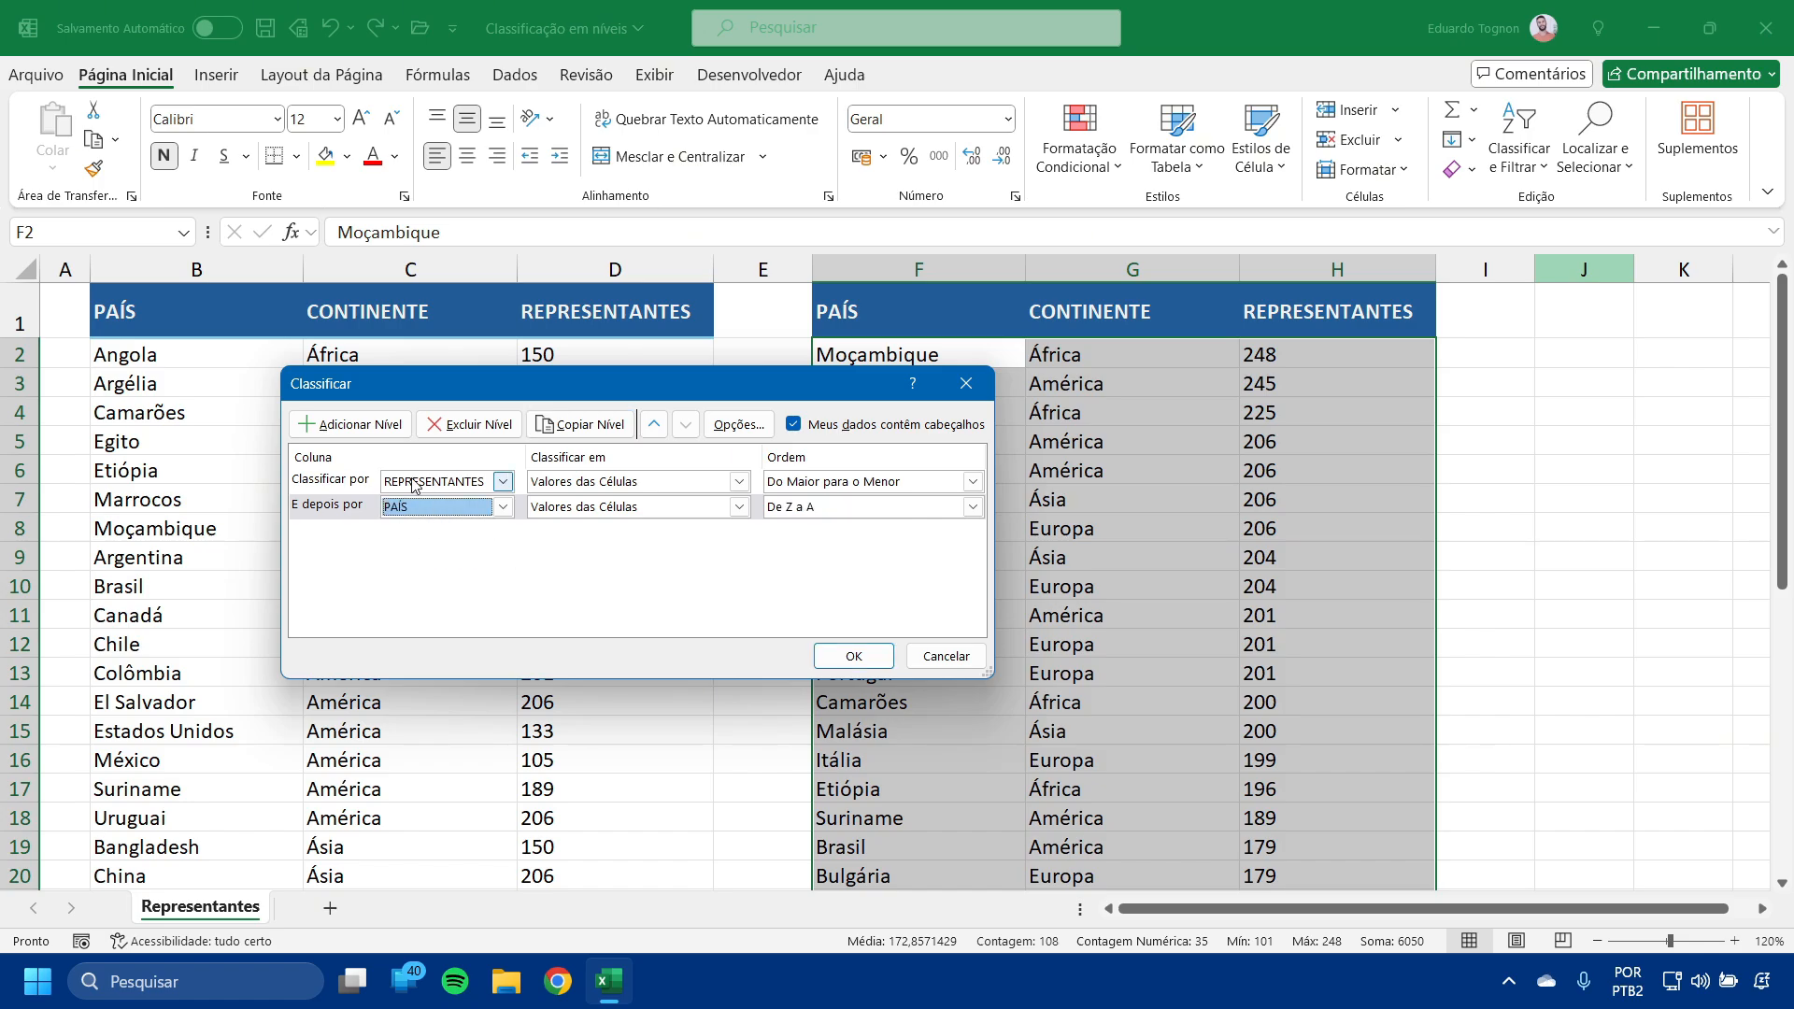
click(353, 489)
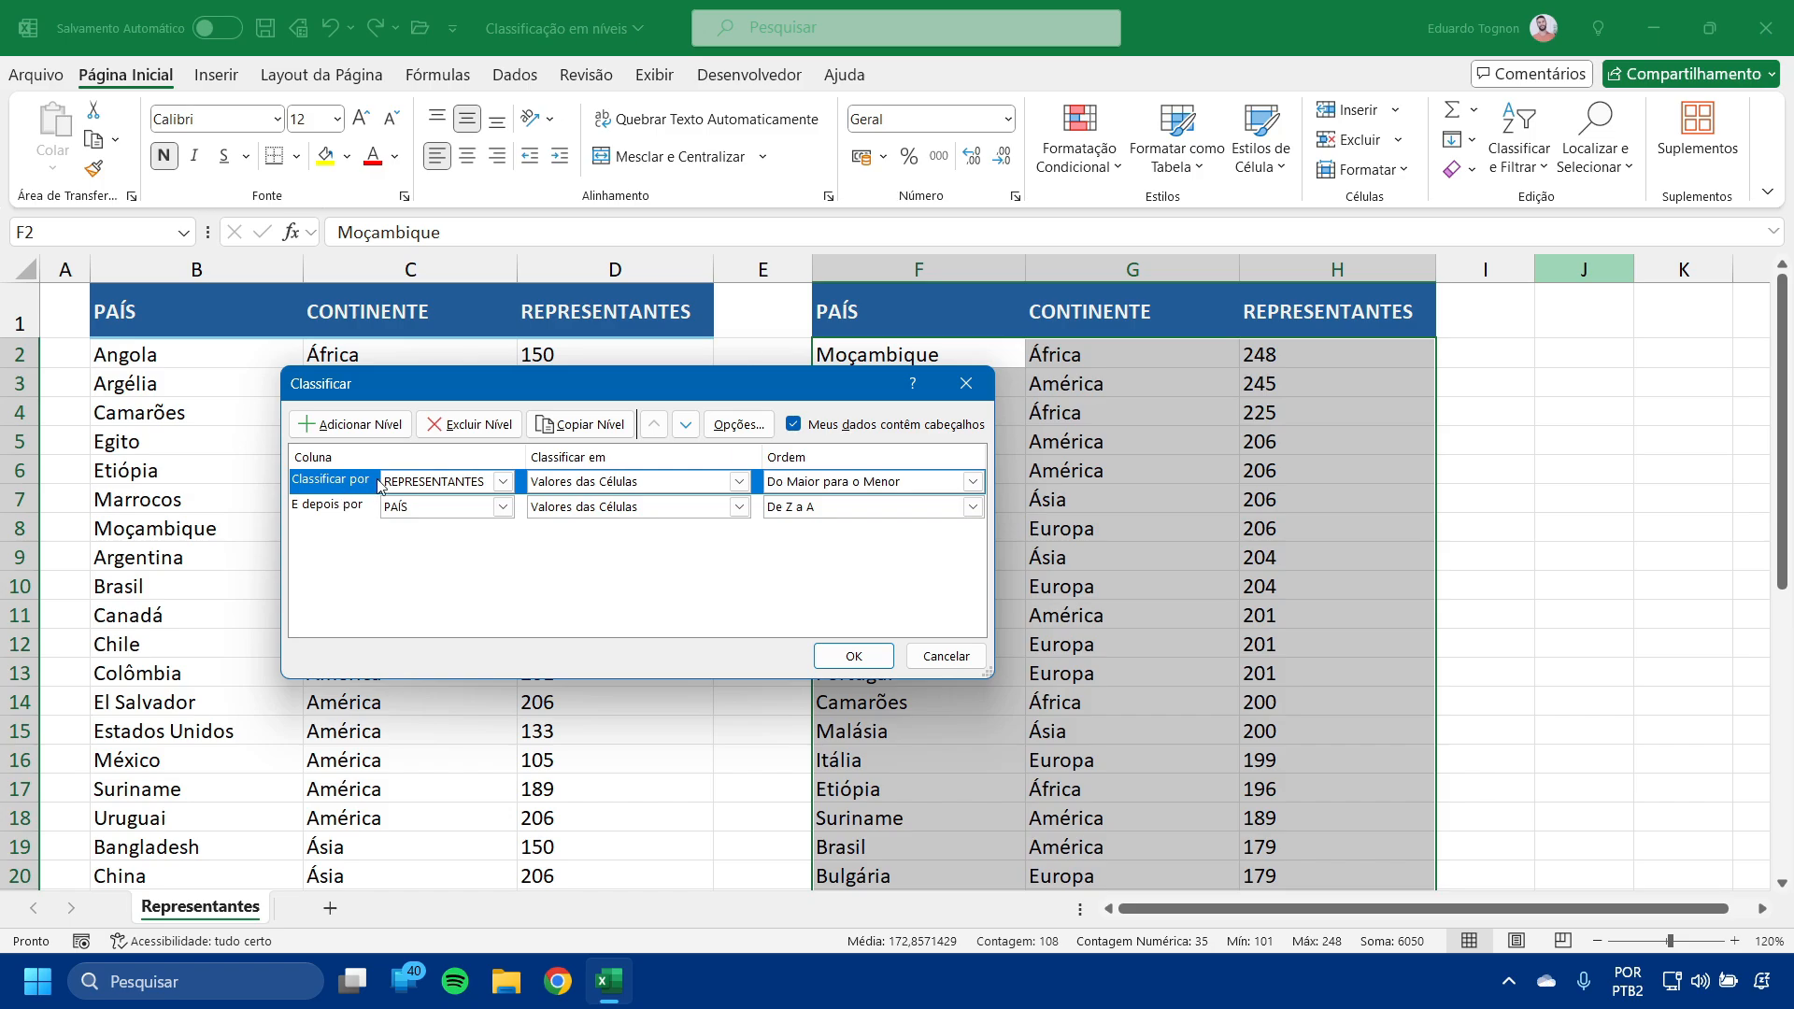
click(333, 518)
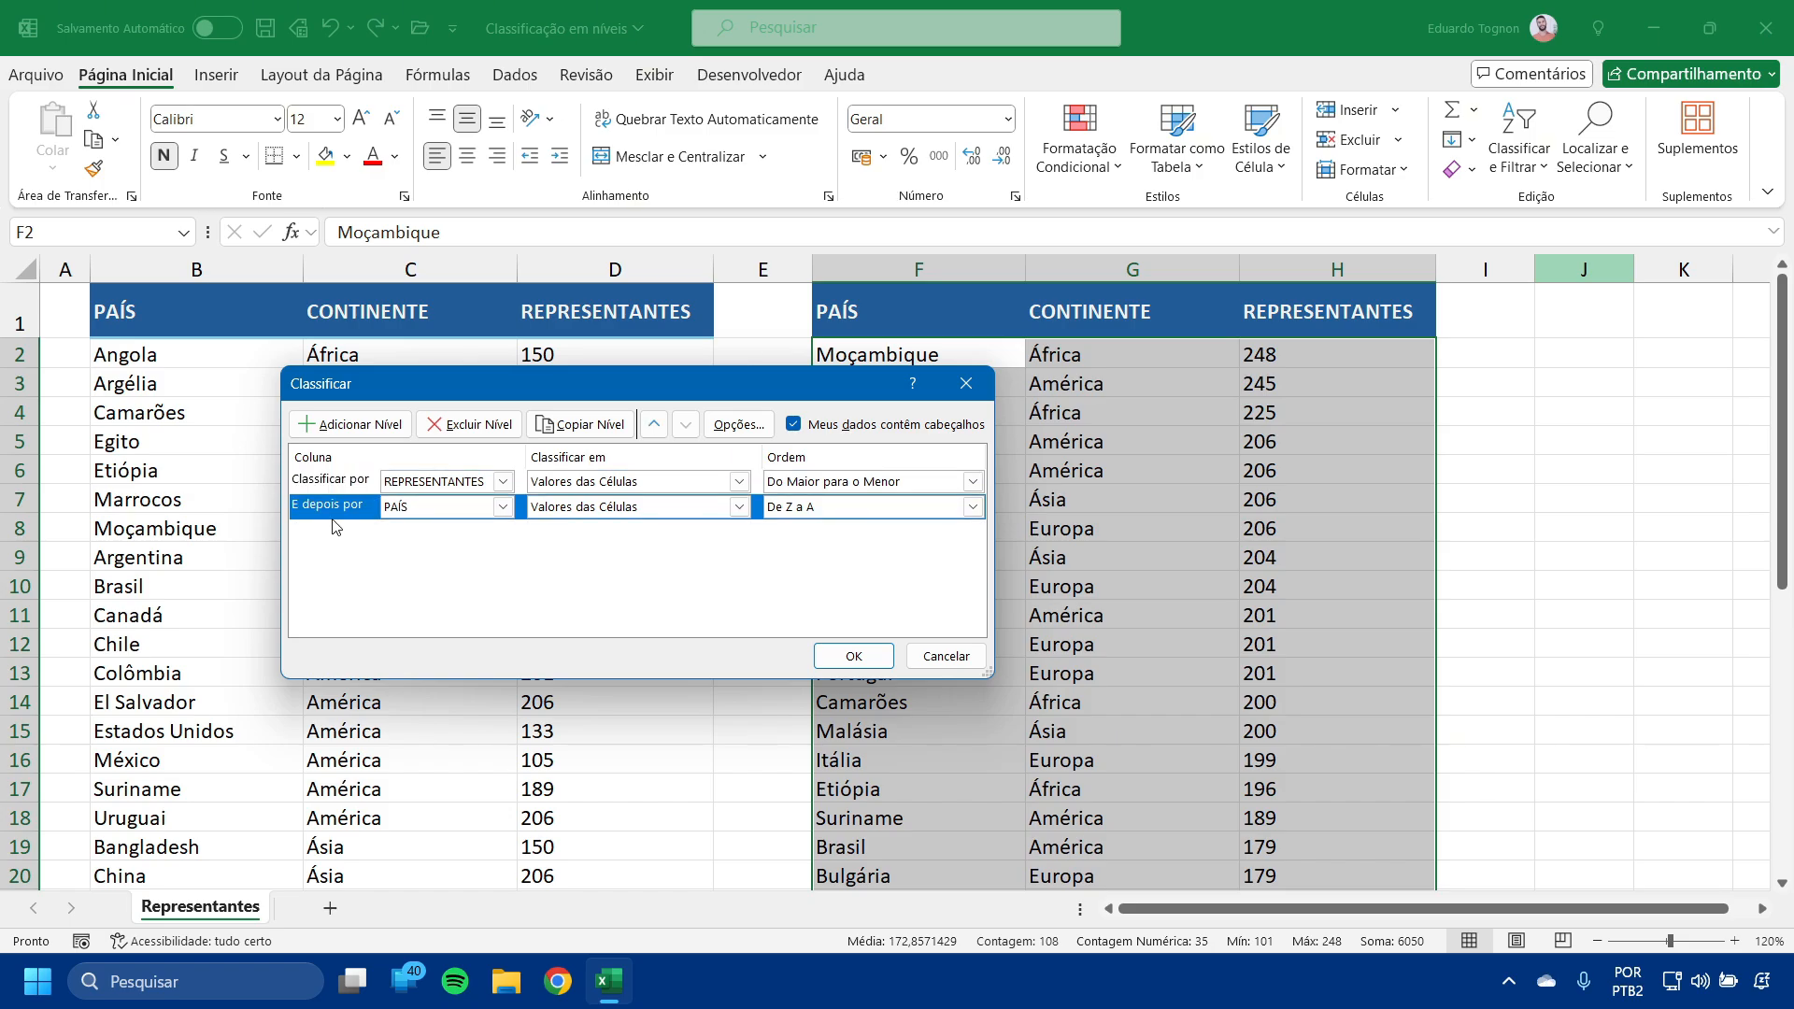
click(973, 506)
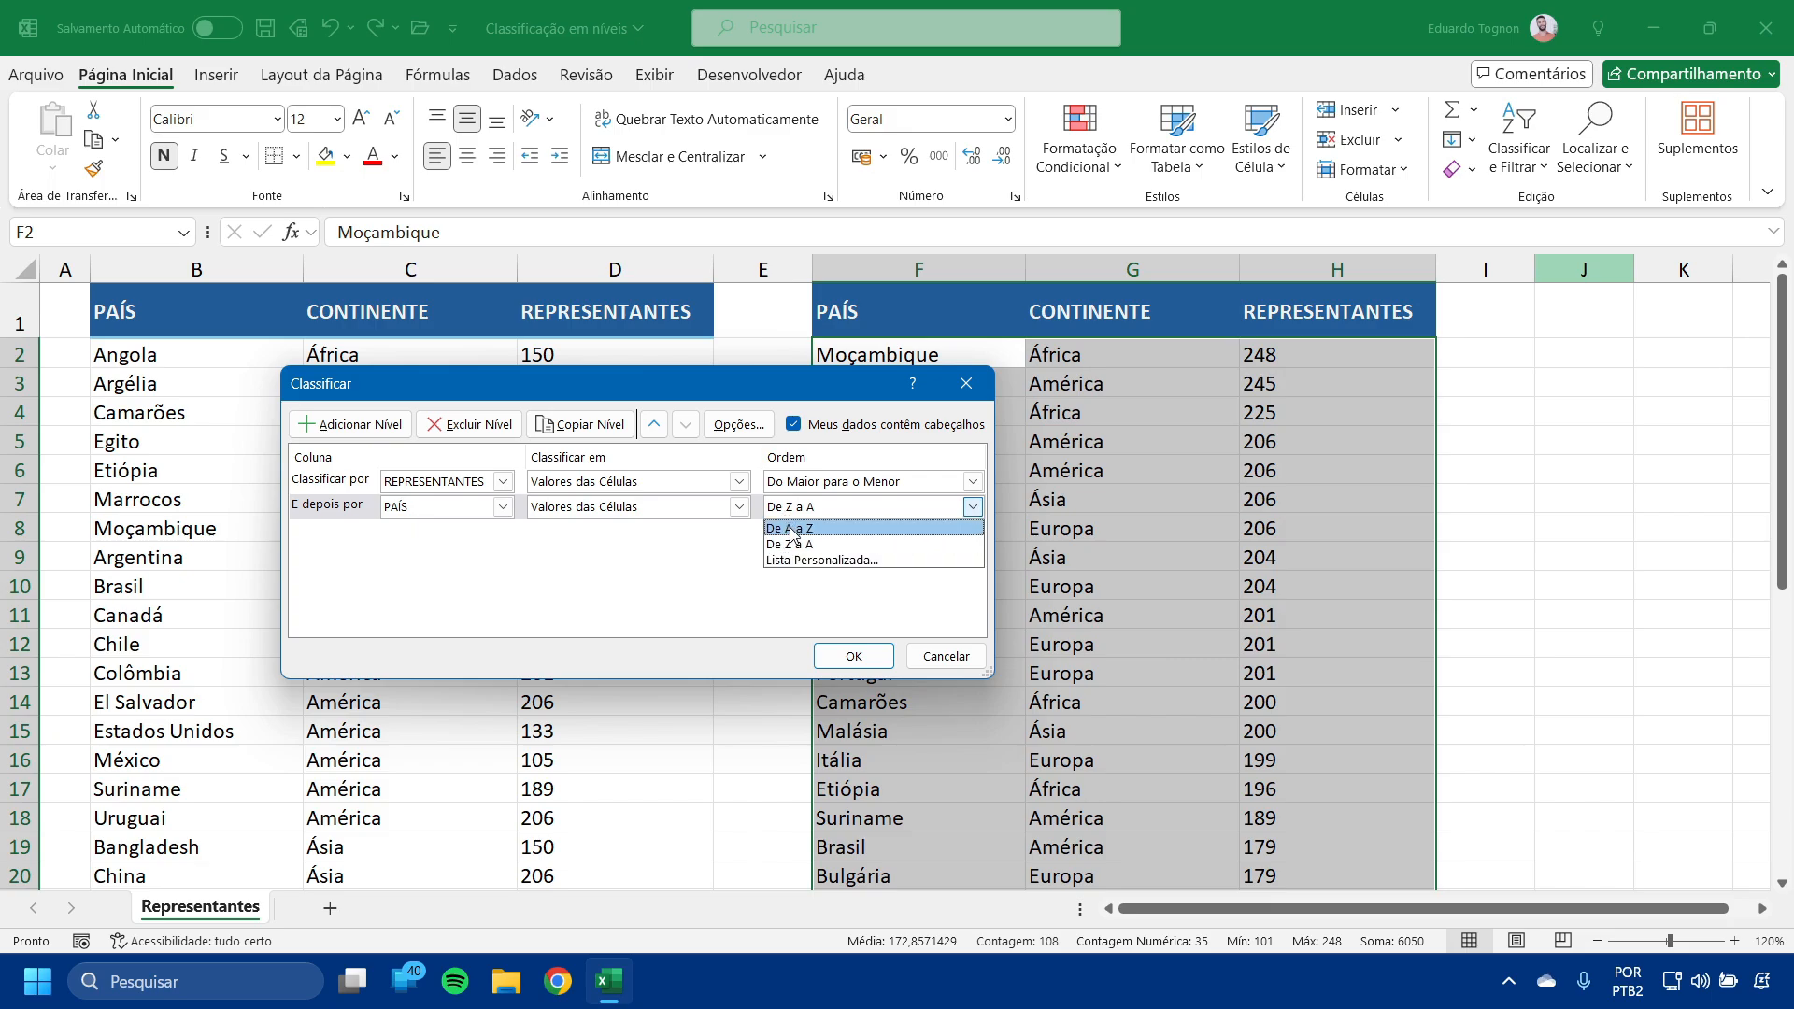
click(793, 529)
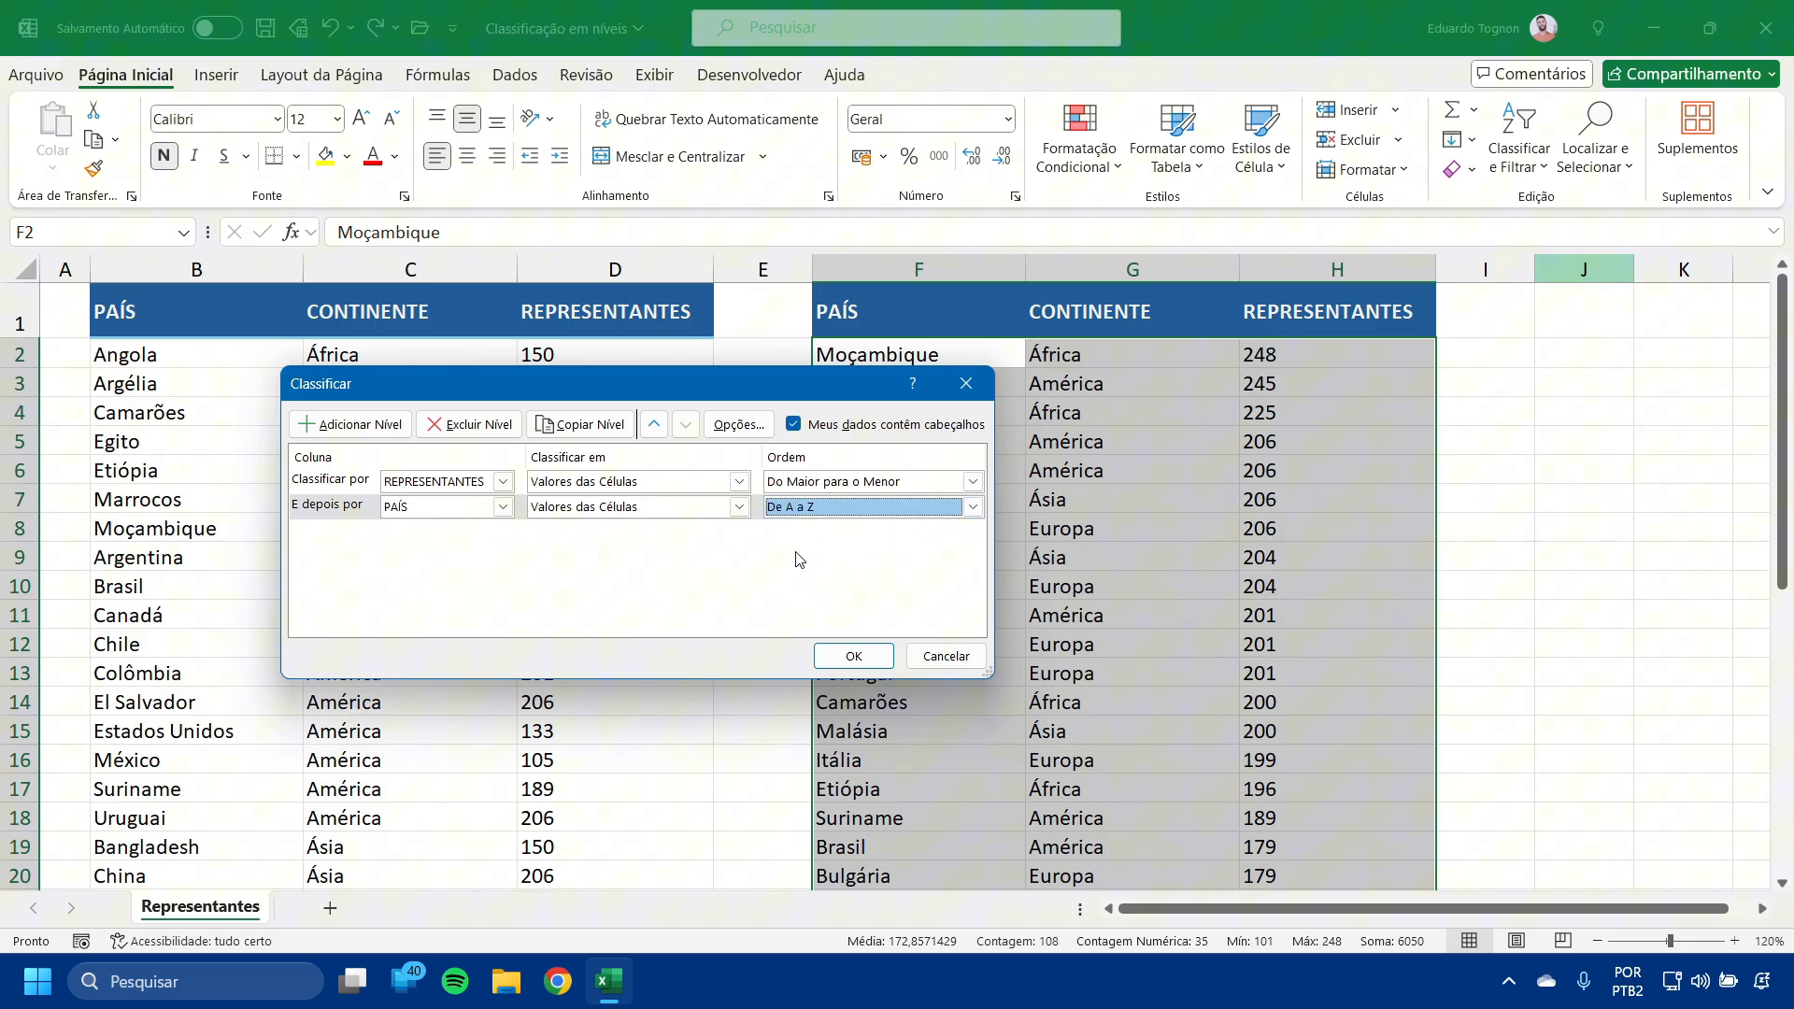
click(853, 656)
drag(1301, 454, 851, 532)
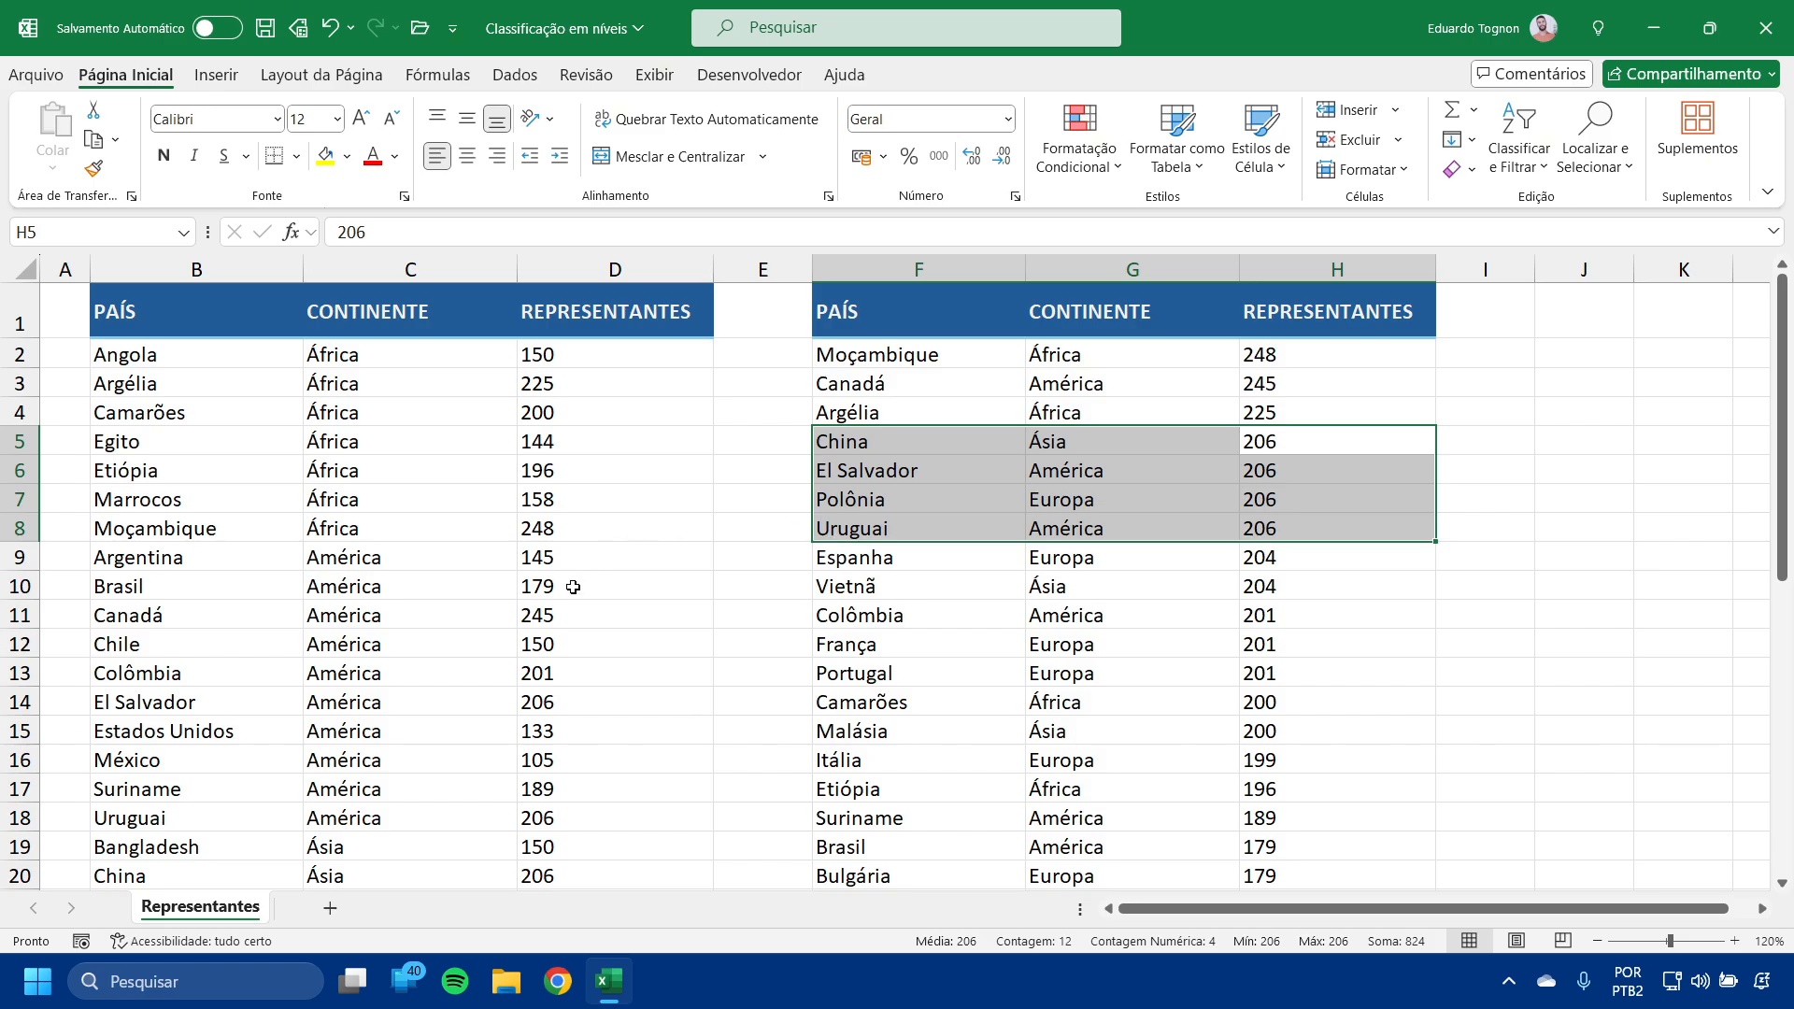
Fill the Brasil row of the copied table, cells F19 to H19, with yellow.
click(888, 828)
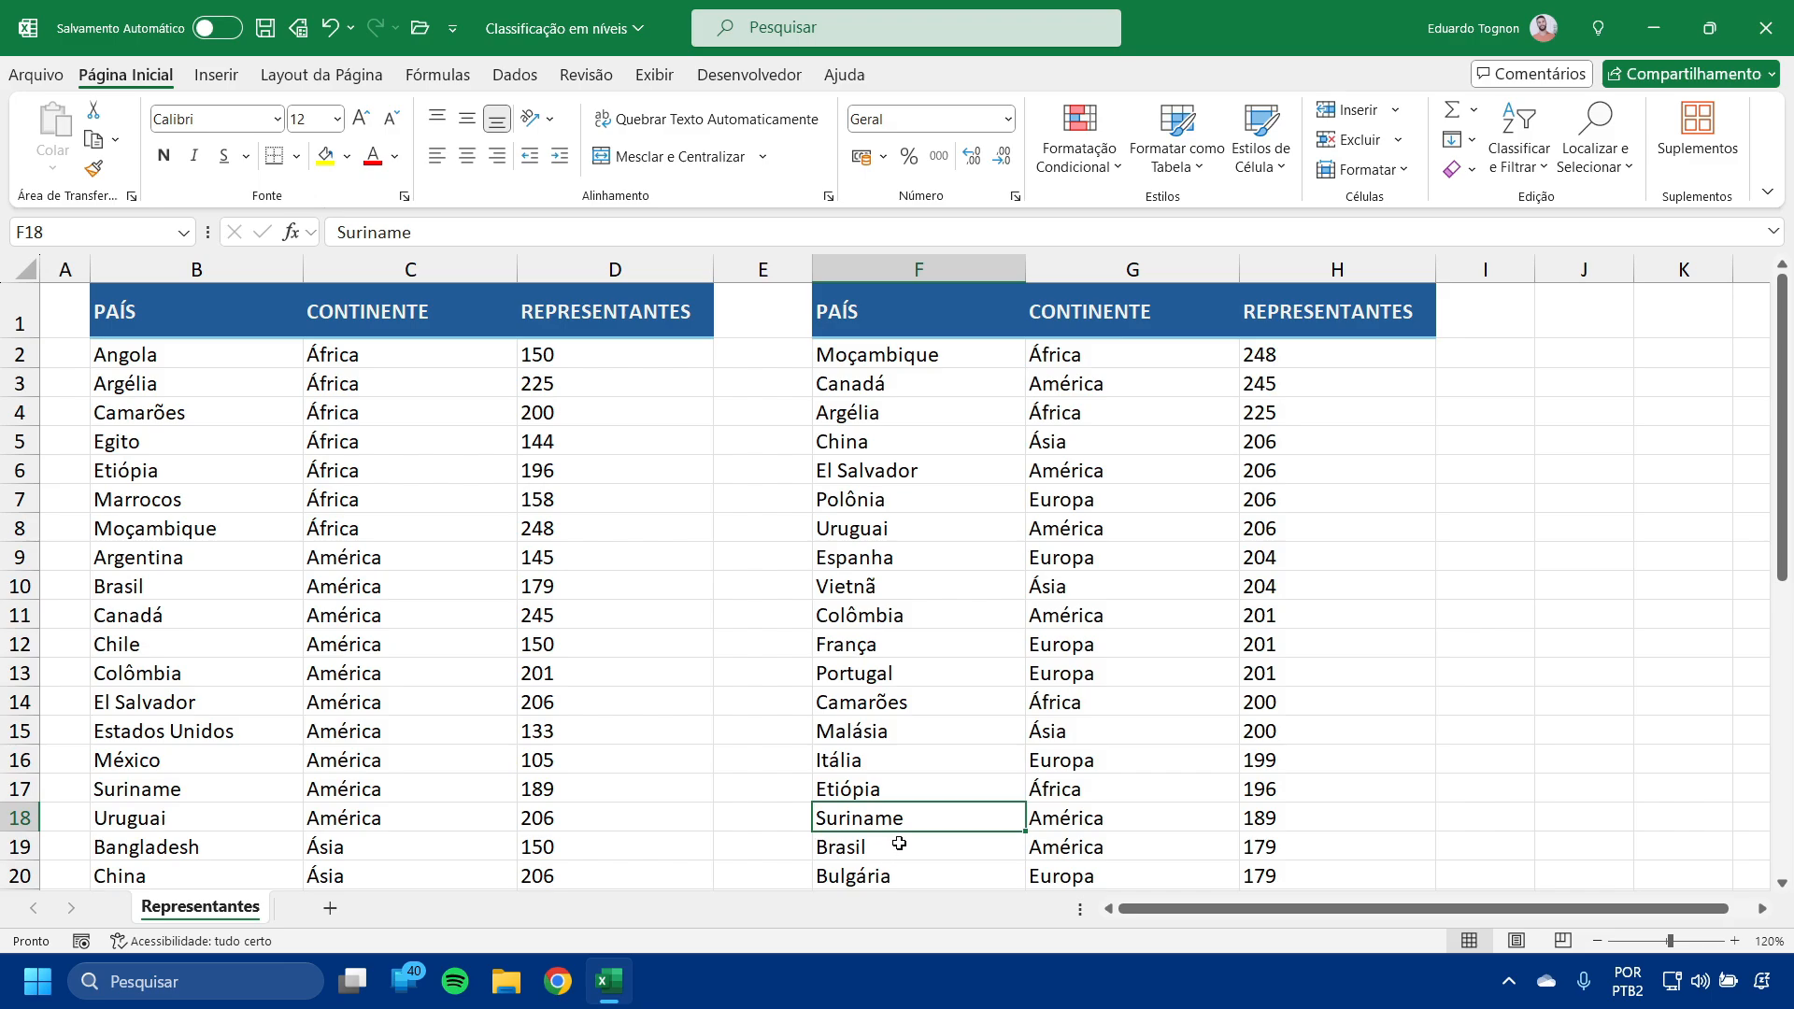
click(871, 845)
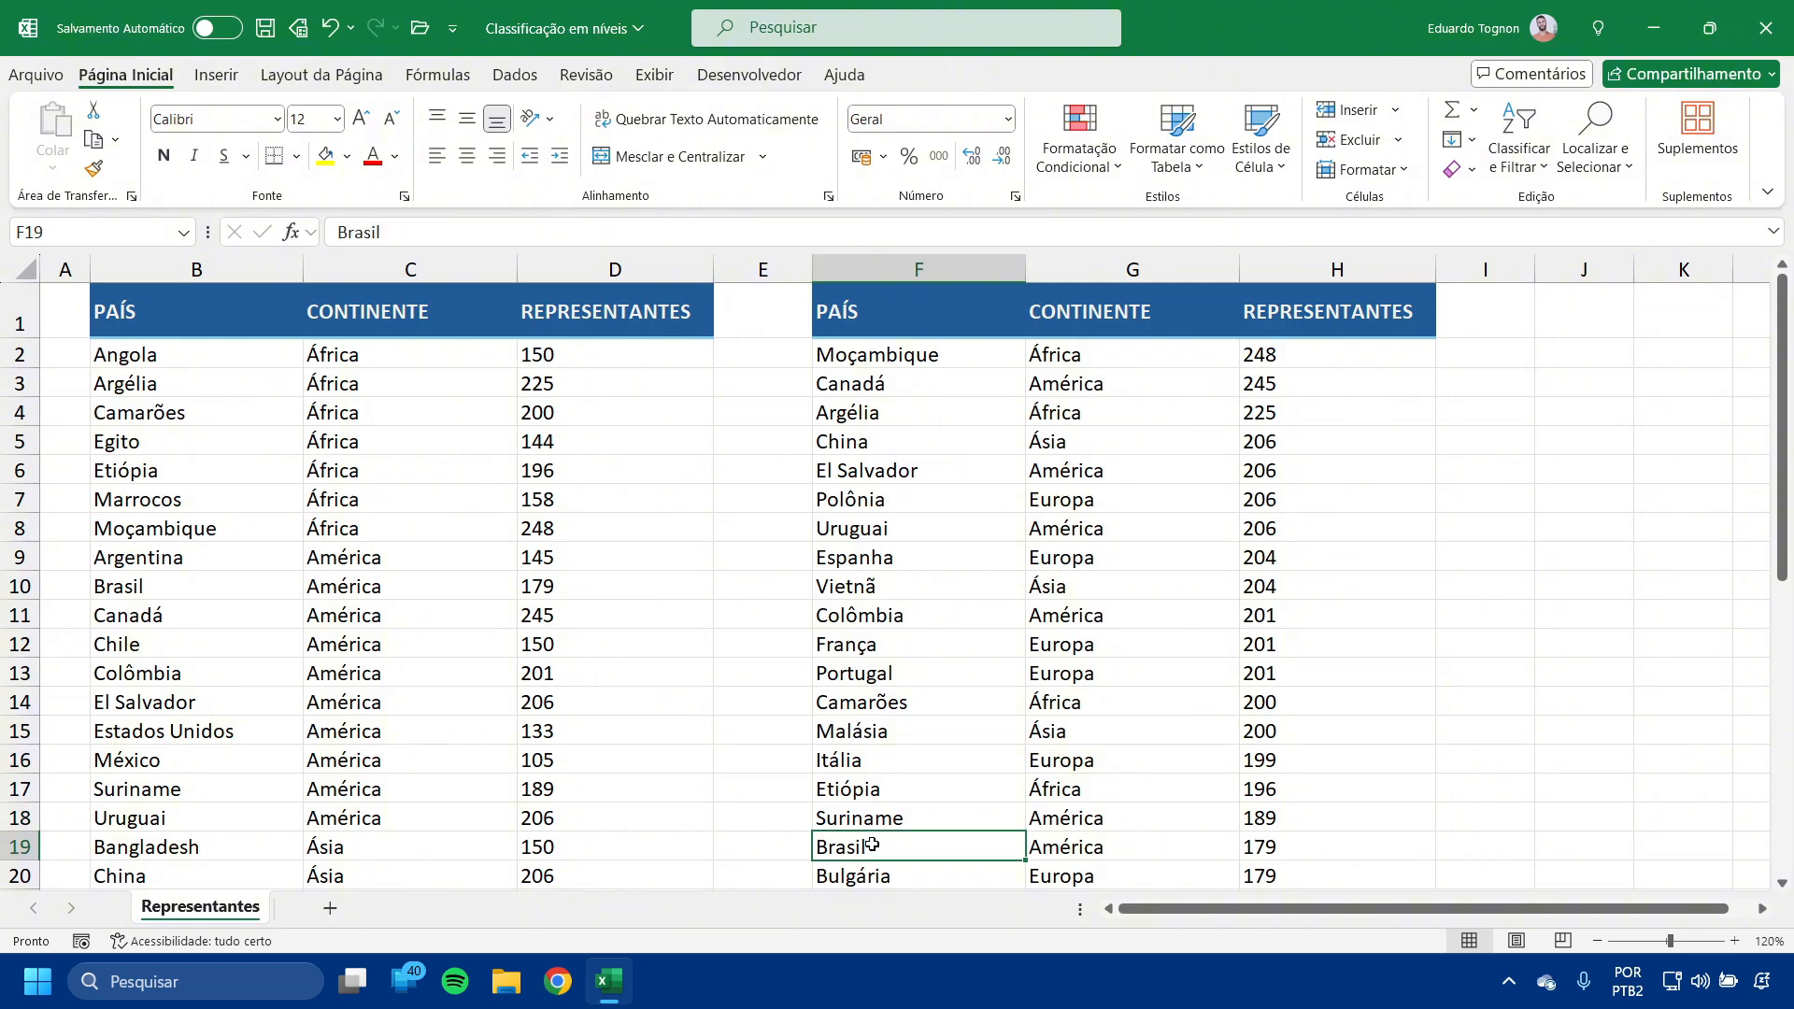
drag(871, 845, 1287, 844)
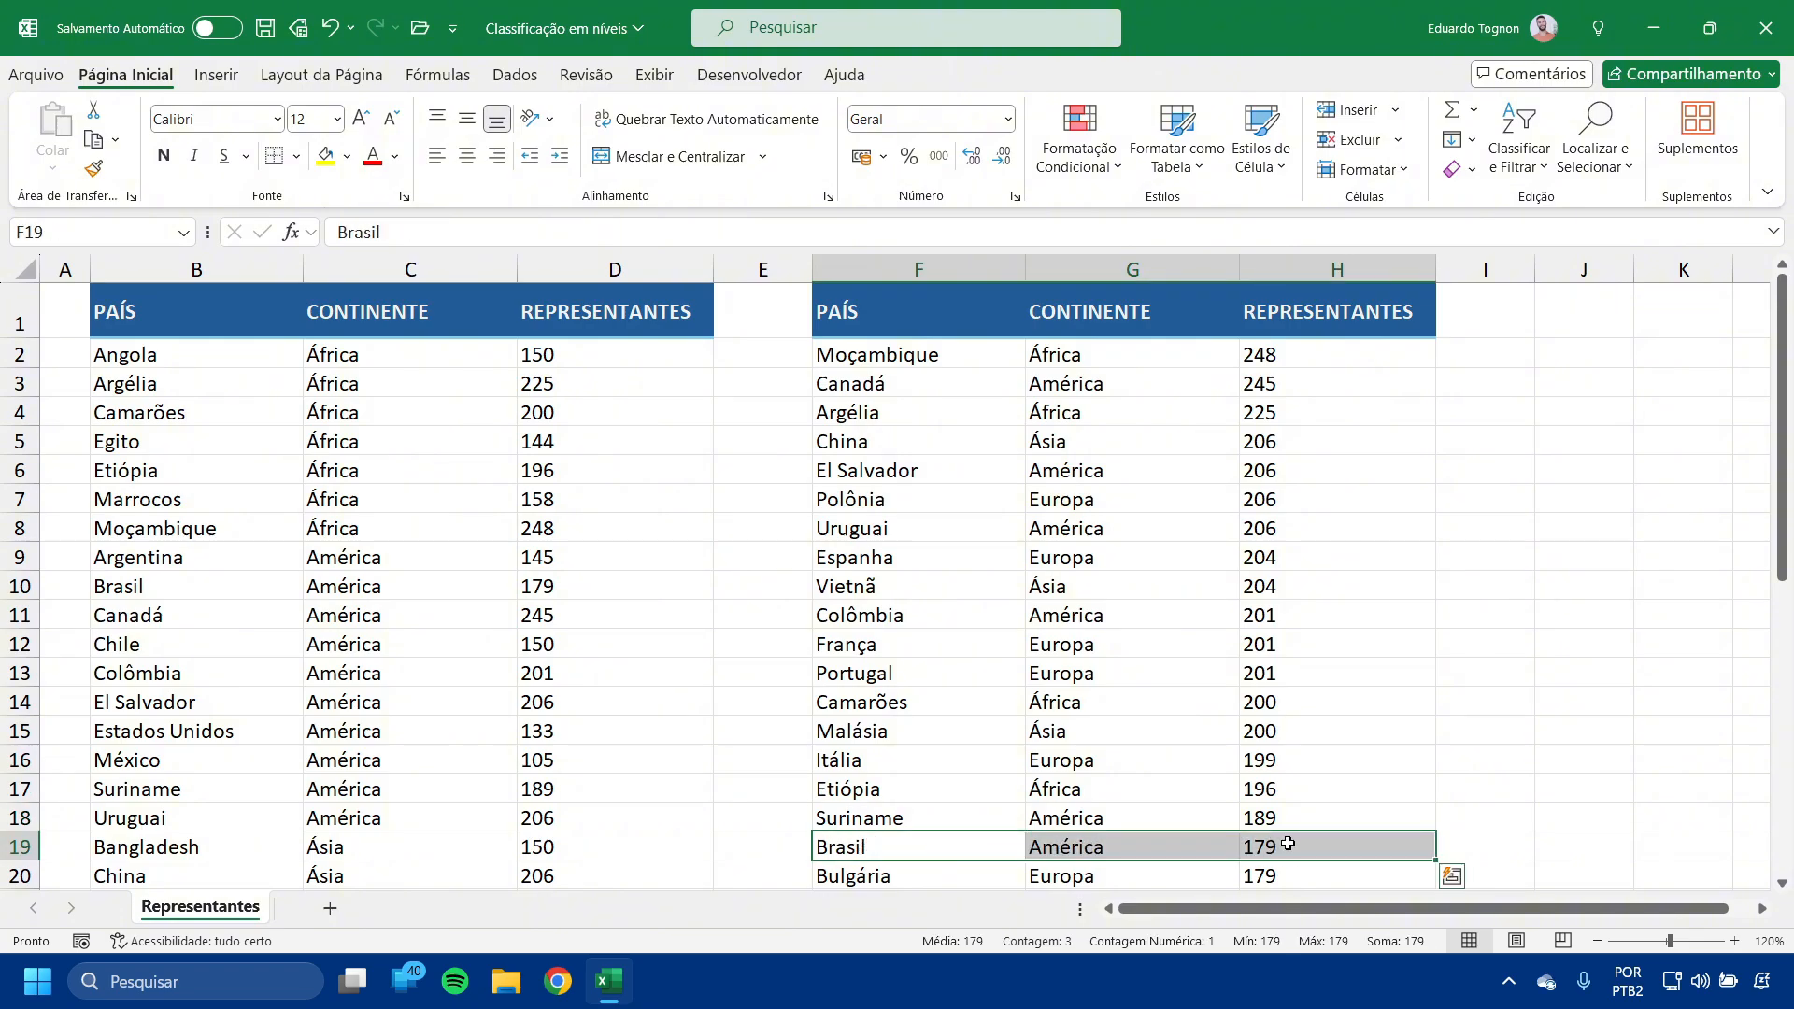
click(325, 156)
click(981, 663)
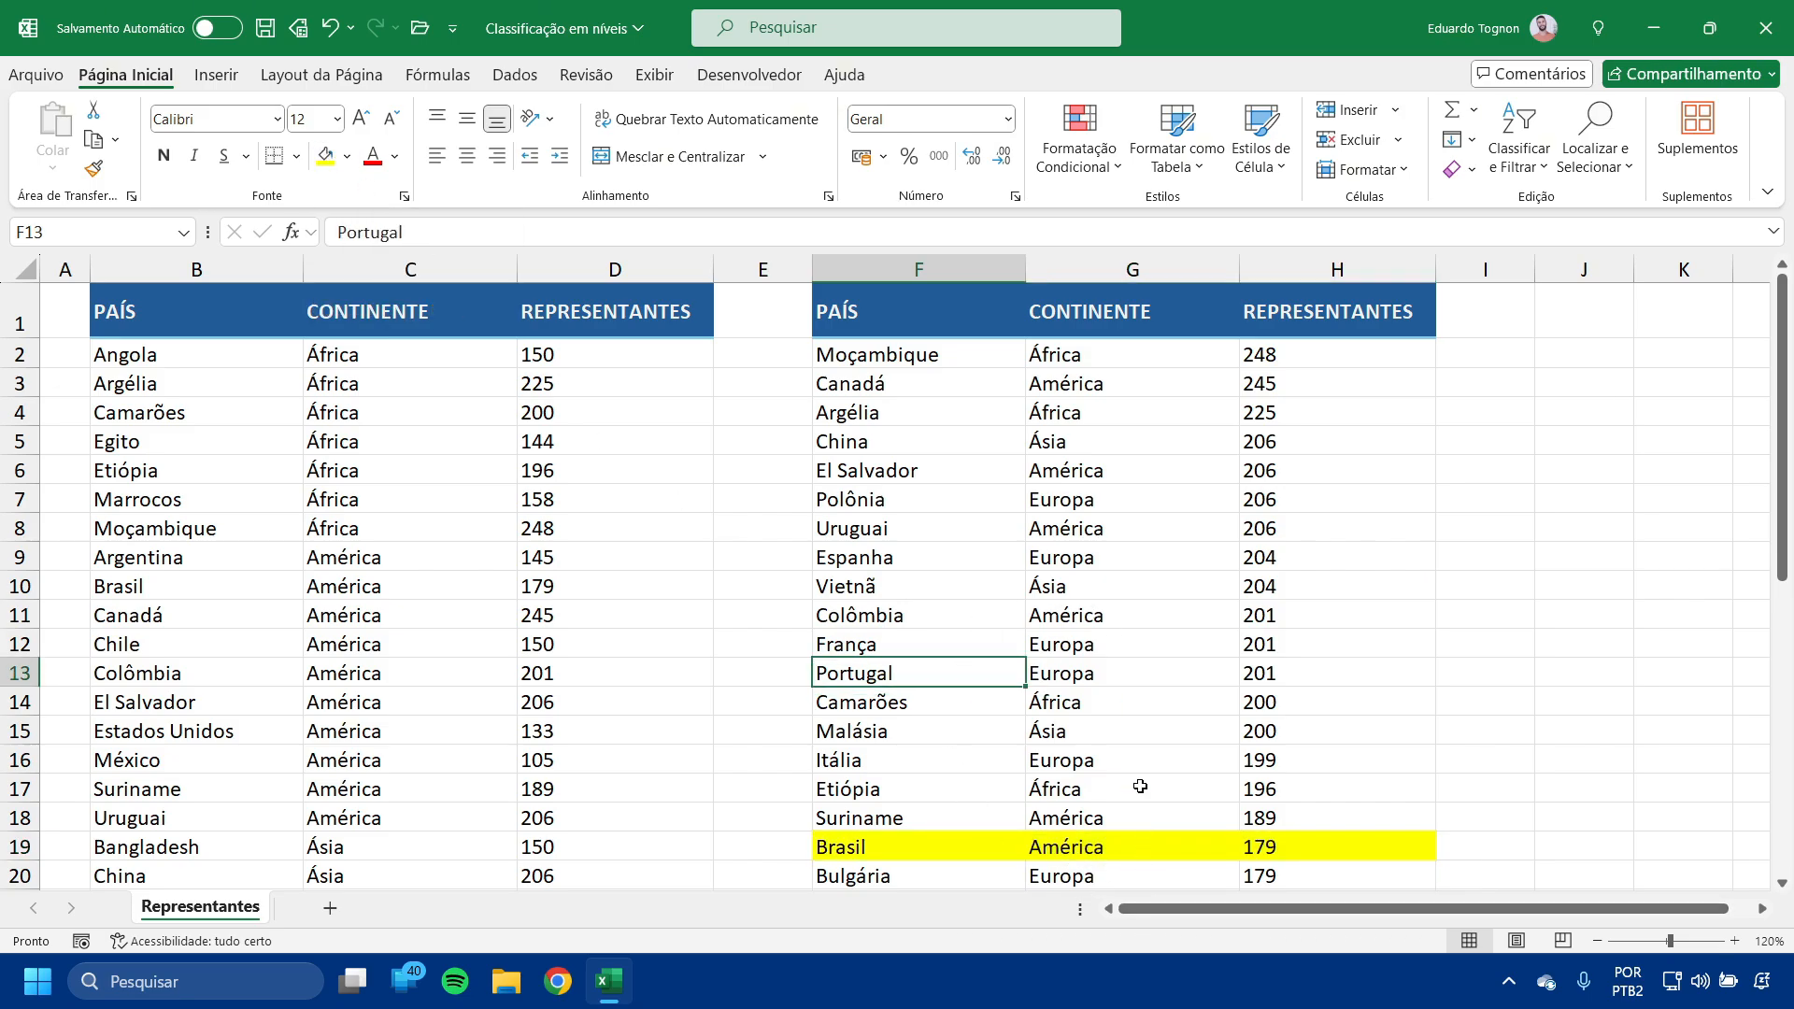
Reopen the custom sort for columns F to H and add a third level based on PAÍS.
drag(937, 271, 1252, 269)
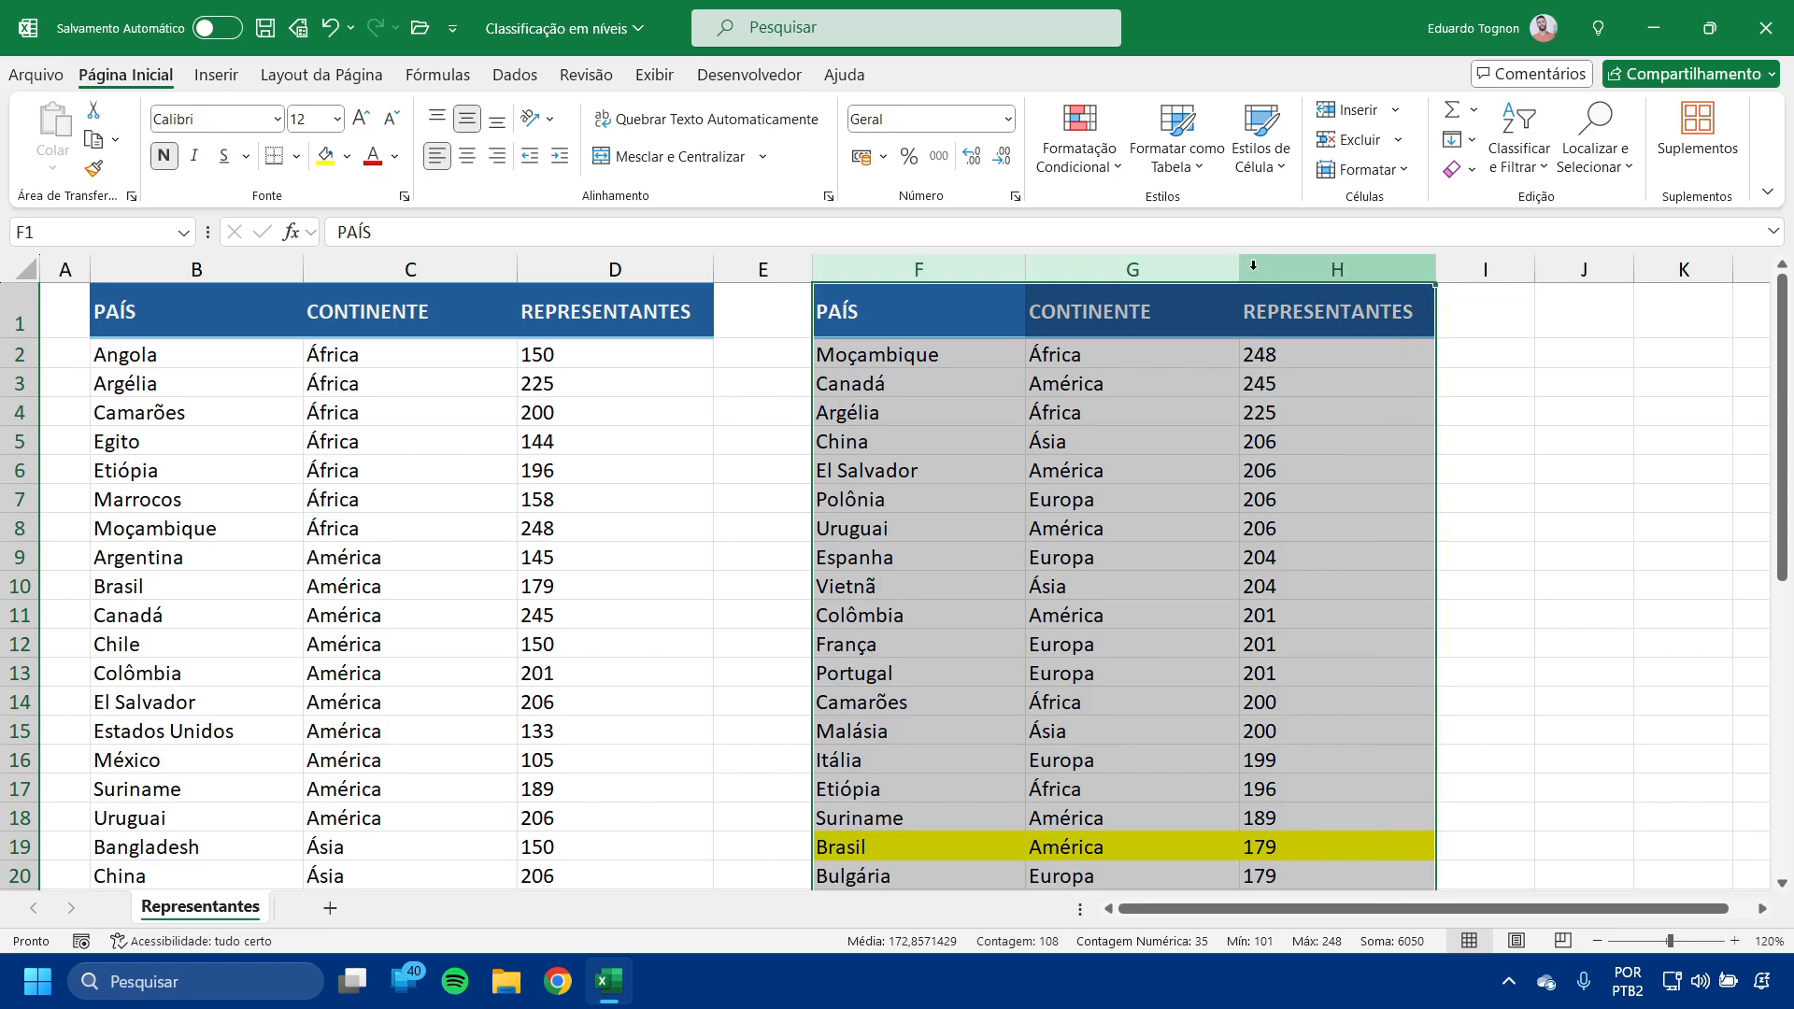
click(1518, 149)
click(1560, 271)
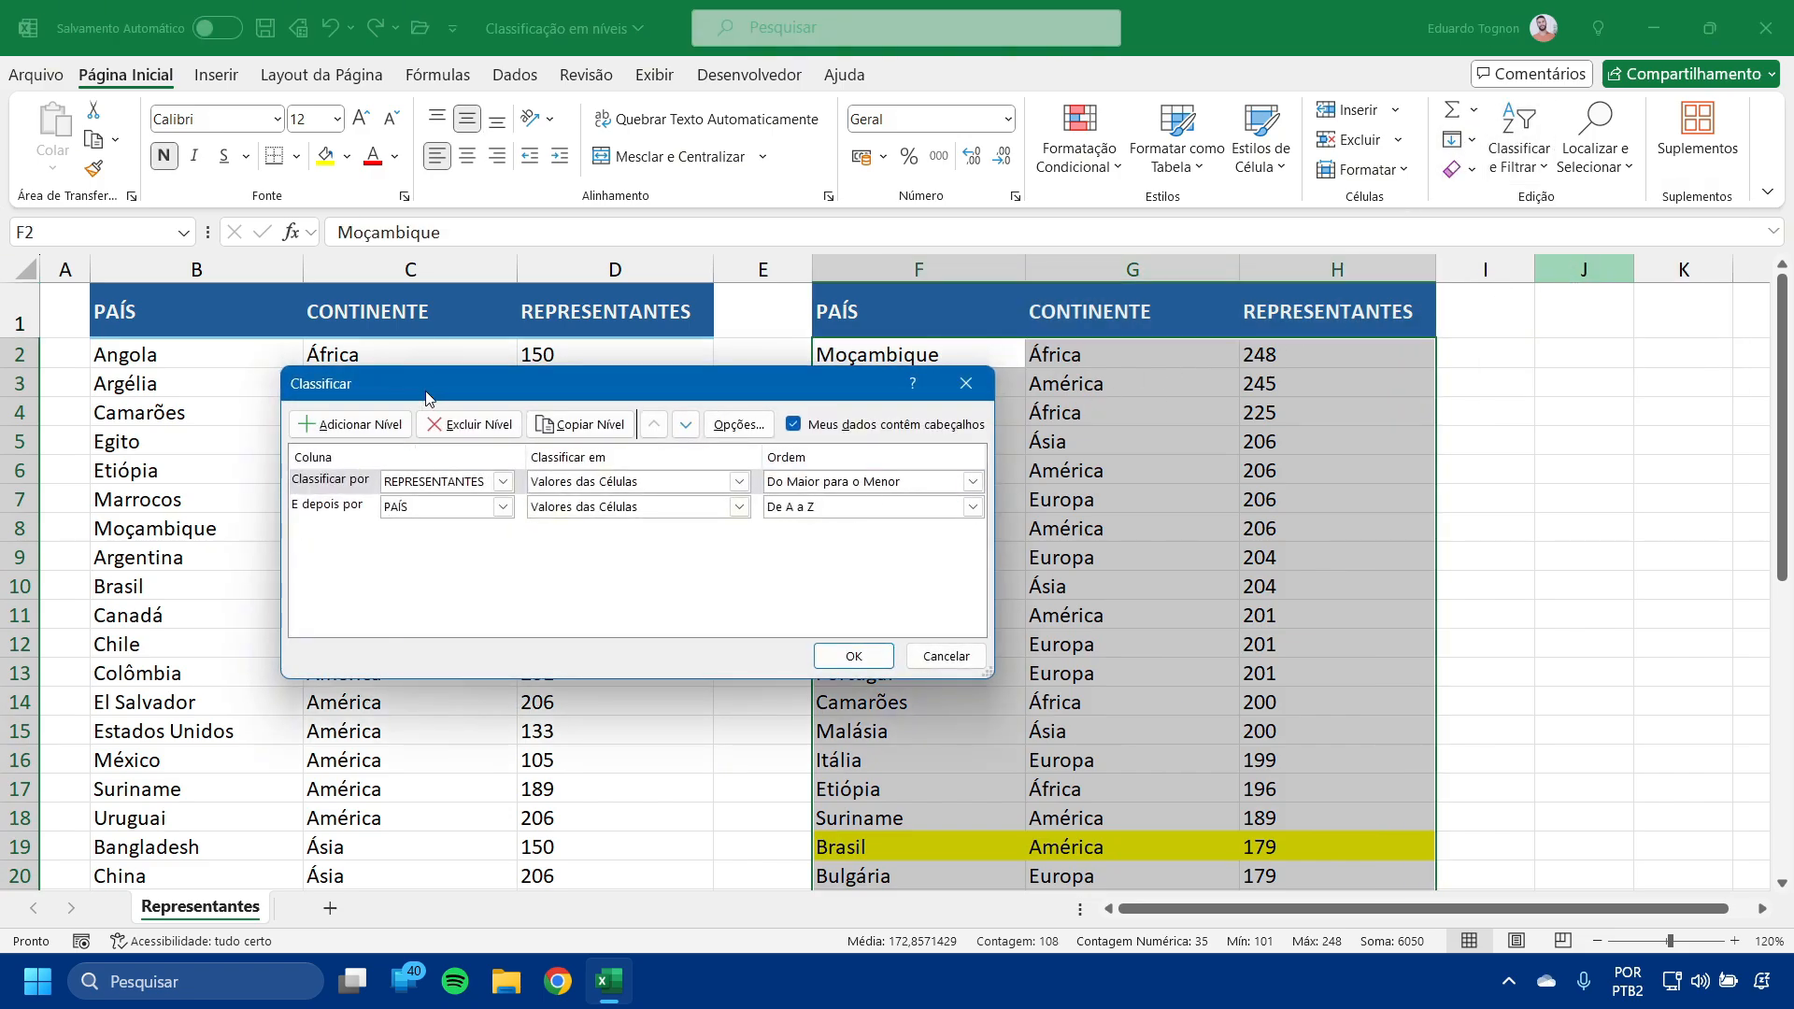
drag(436, 375, 321, 463)
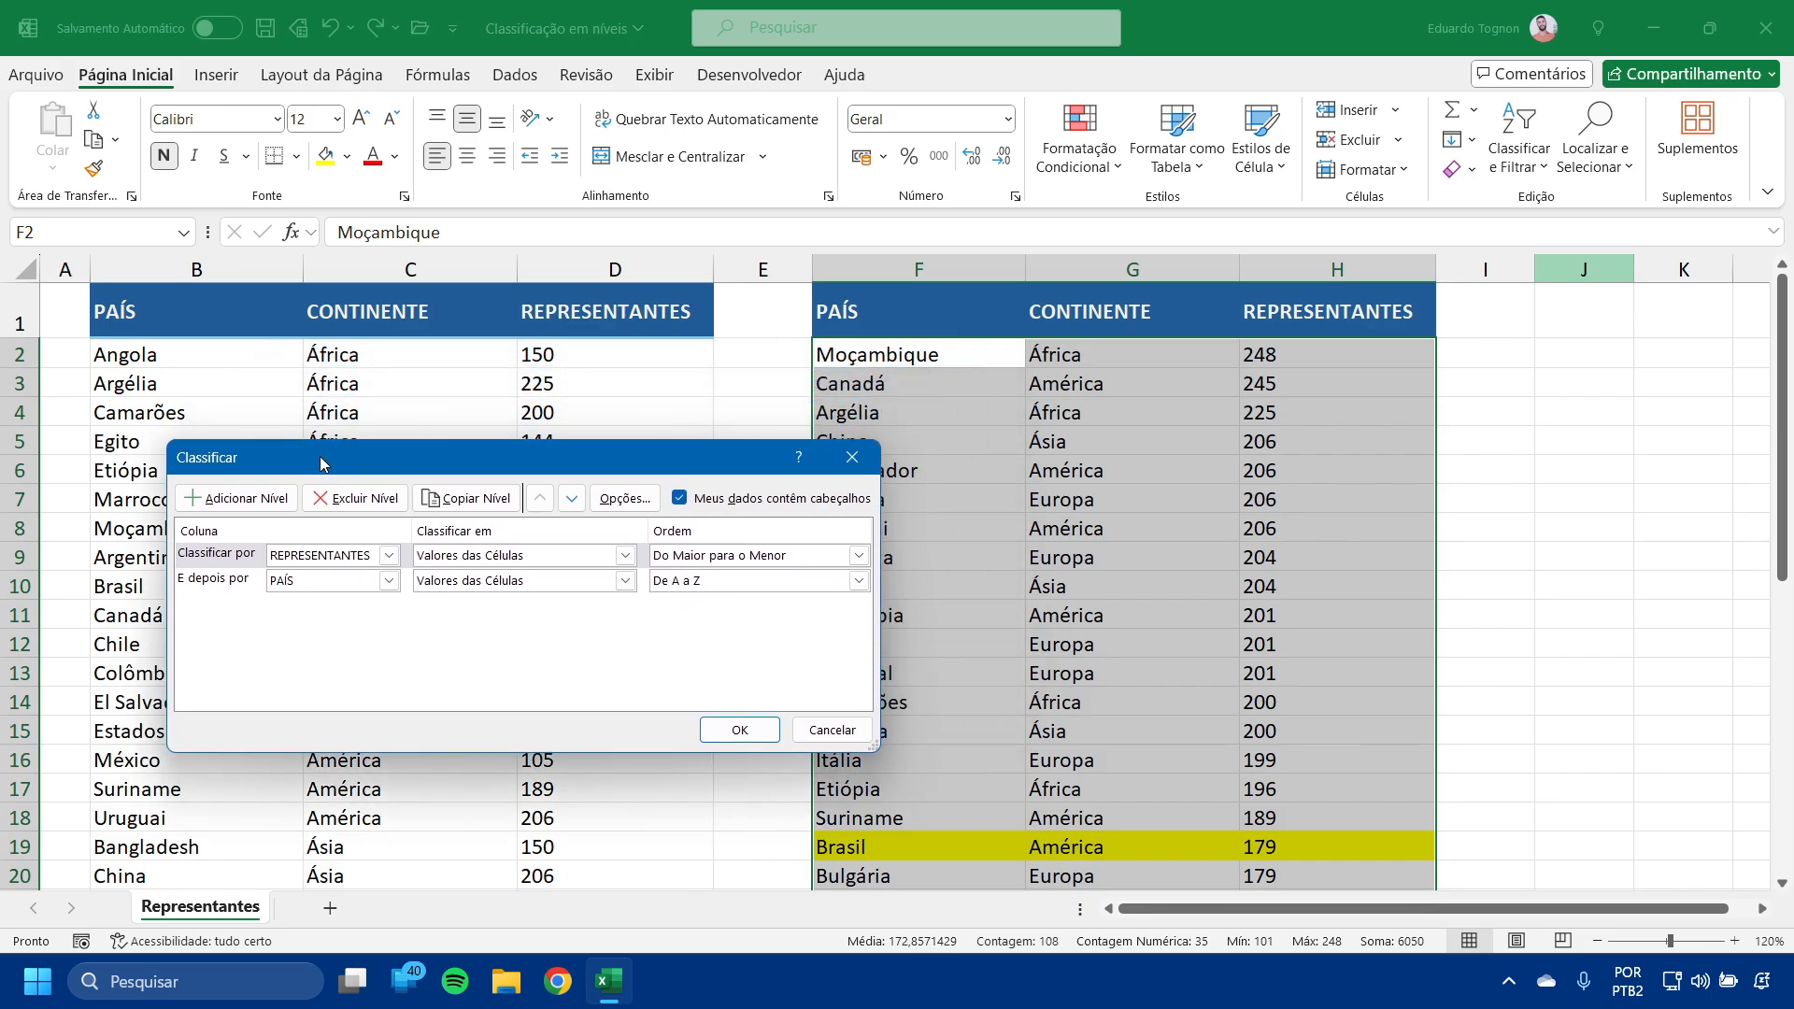
click(245, 560)
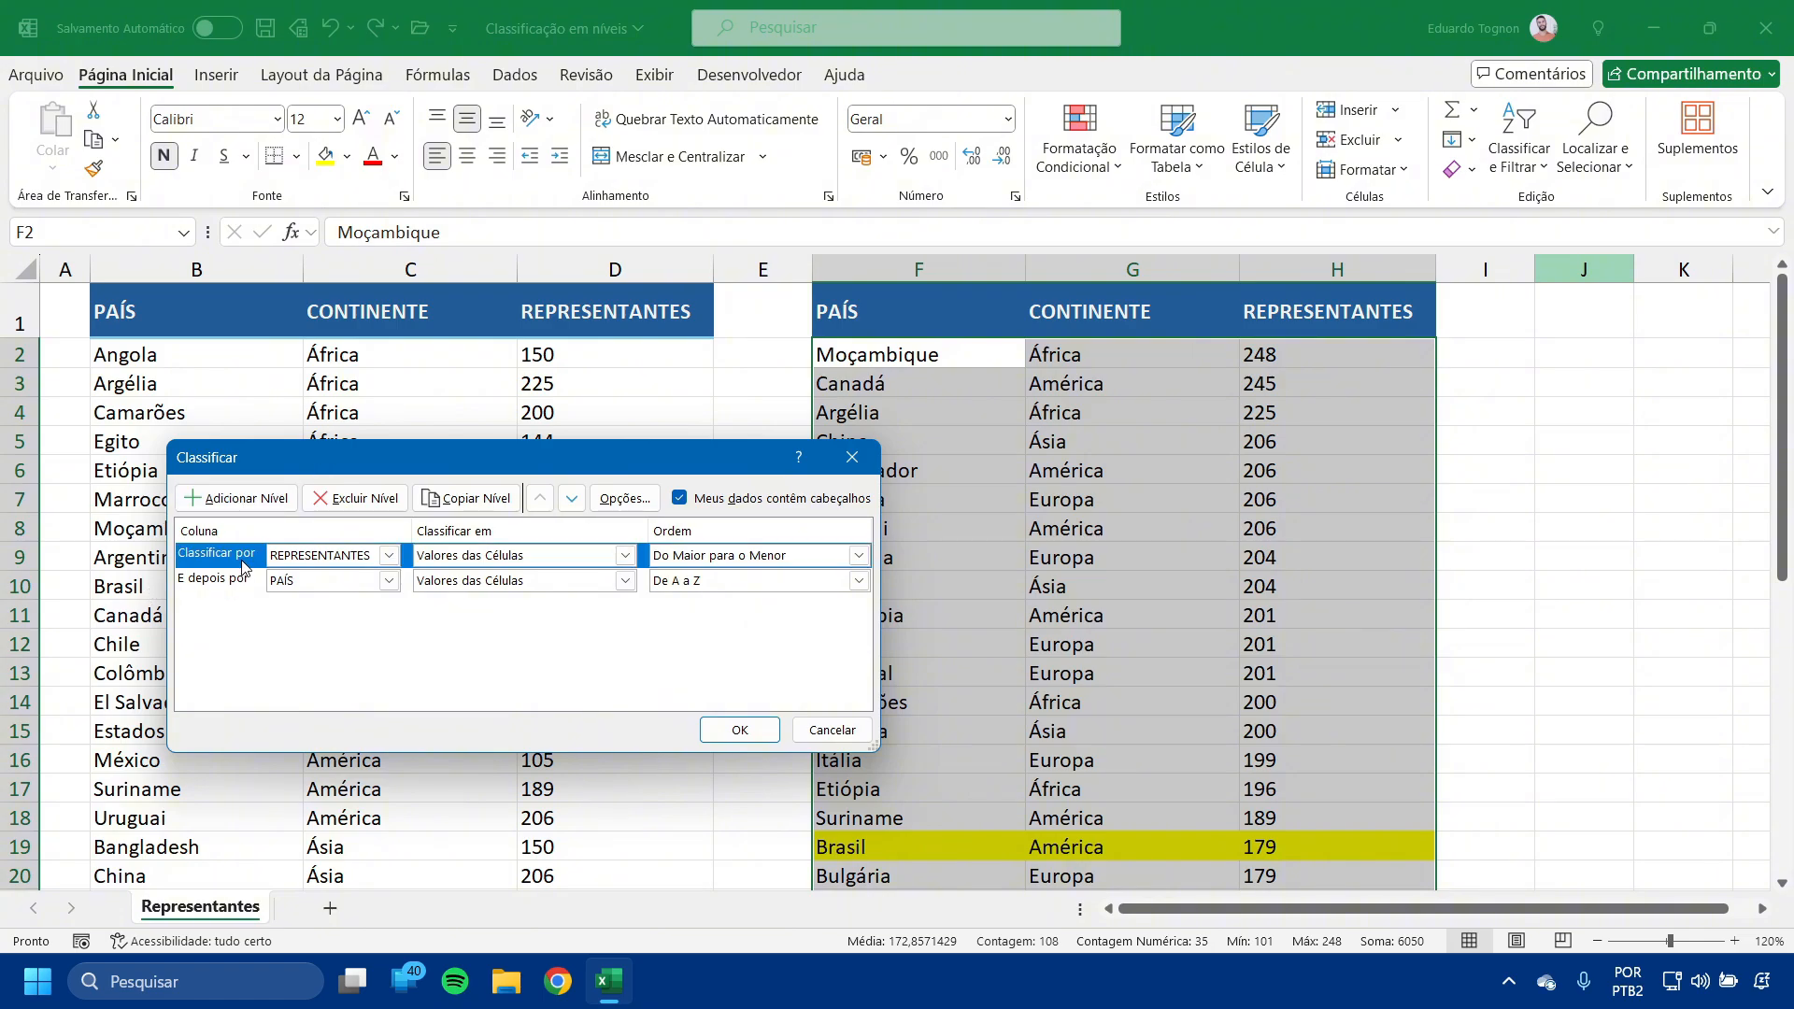
click(234, 584)
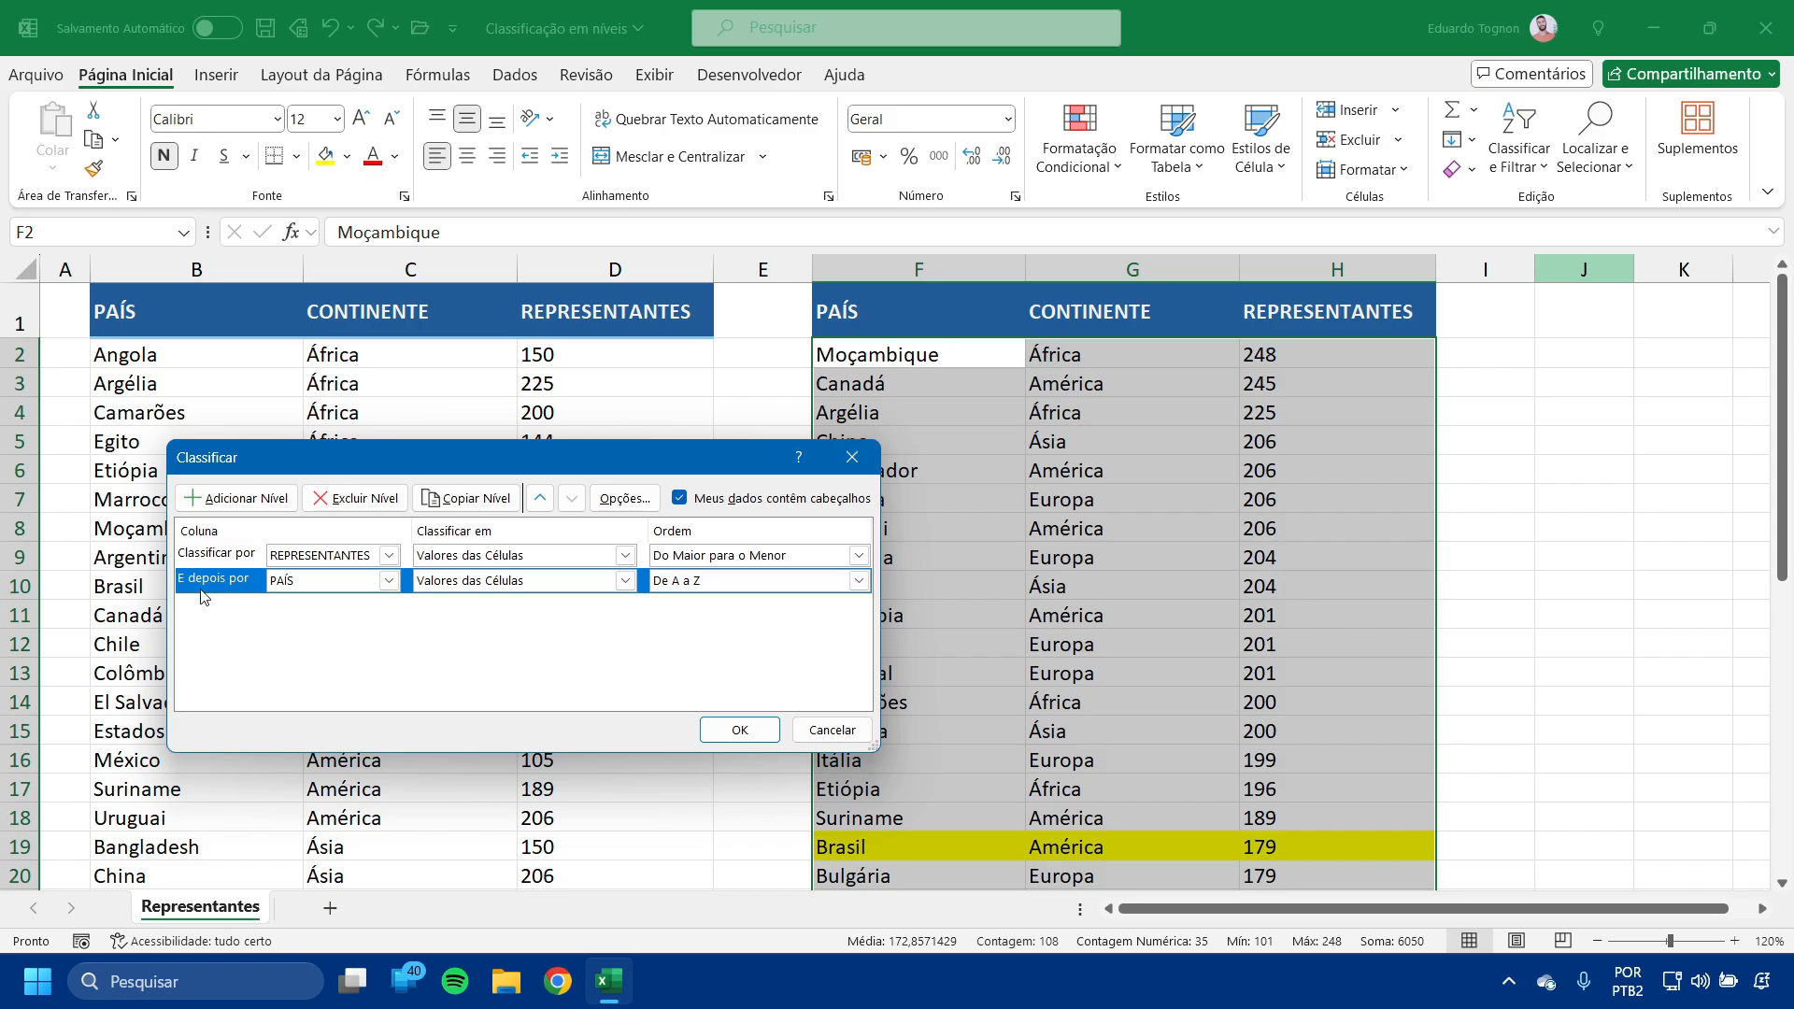
click(238, 501)
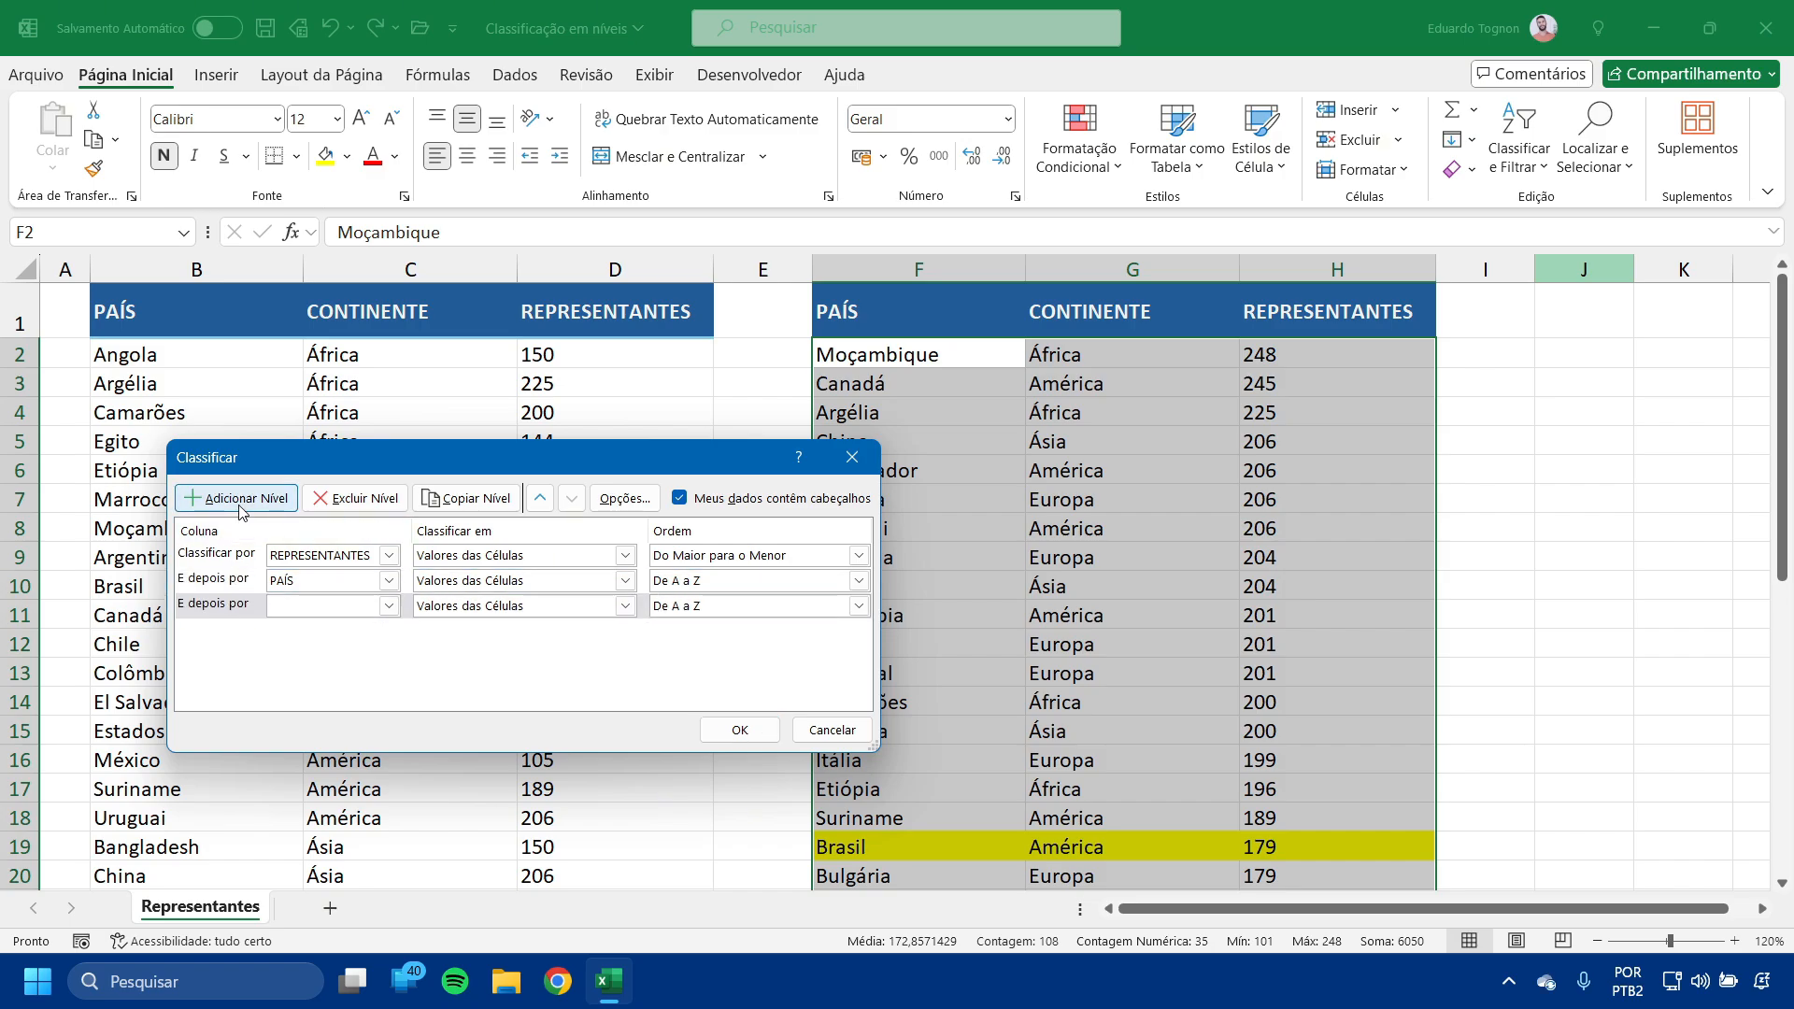
click(232, 606)
click(300, 610)
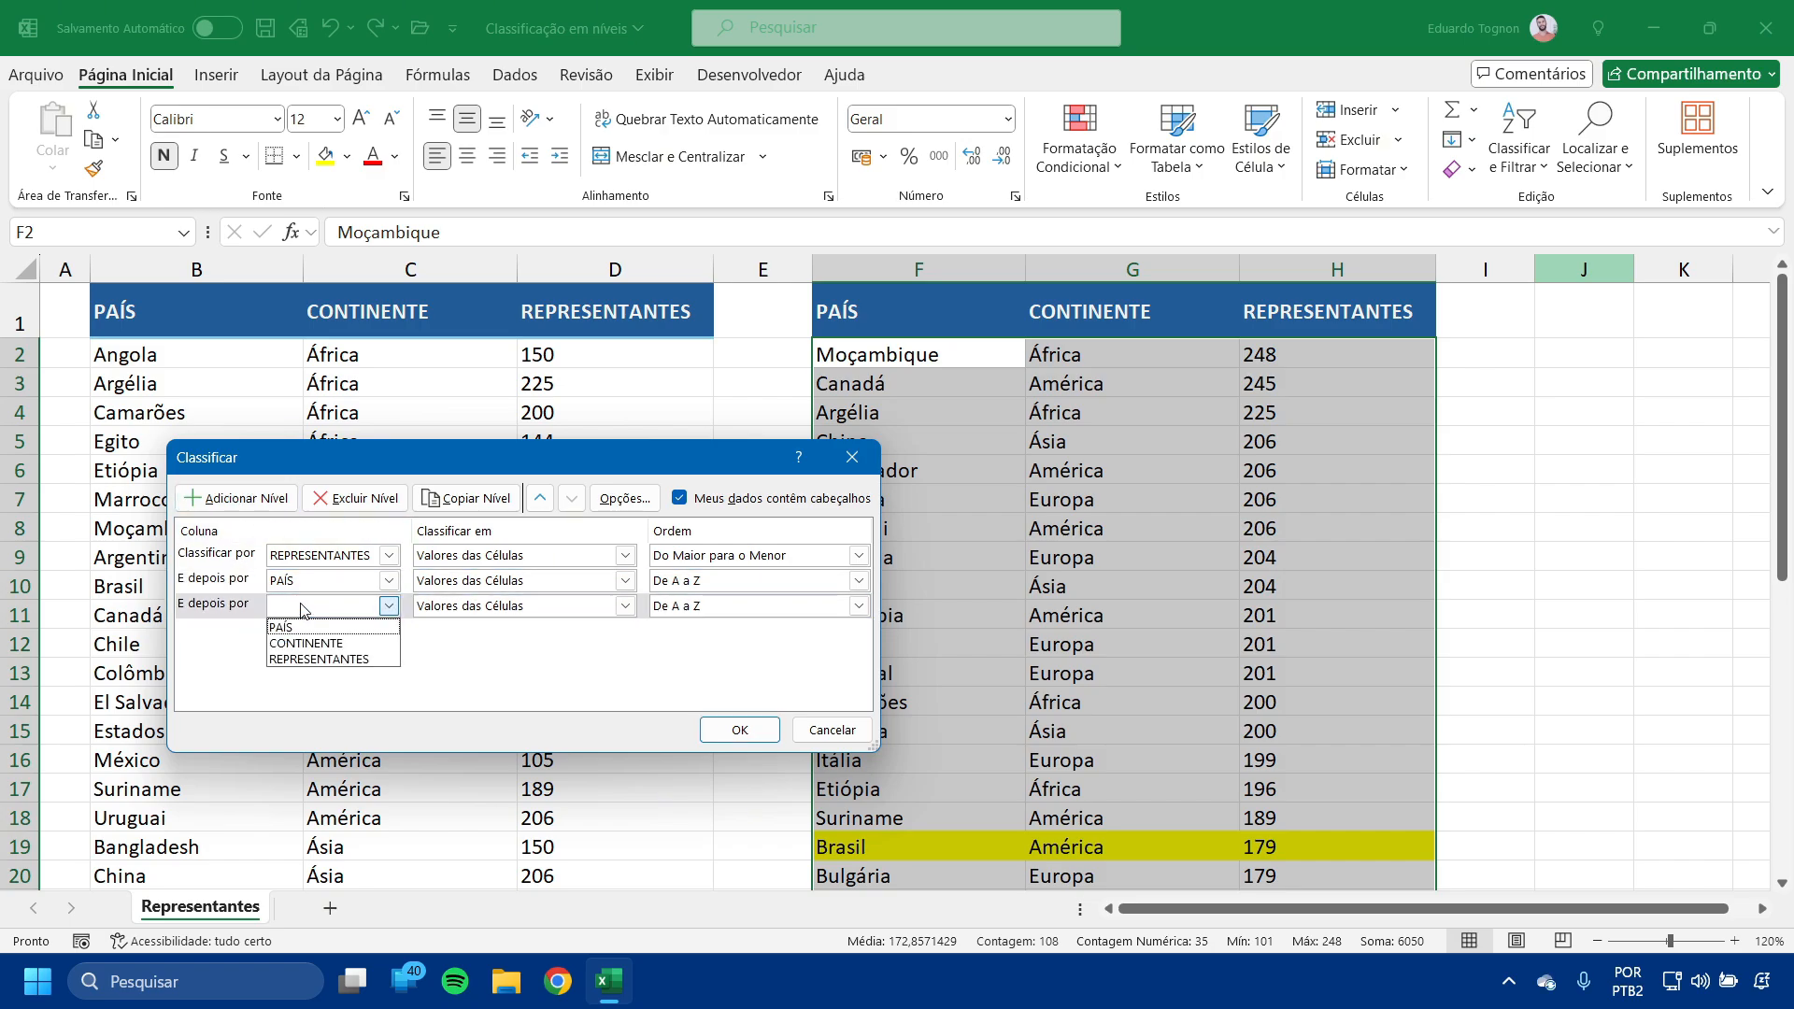
click(301, 629)
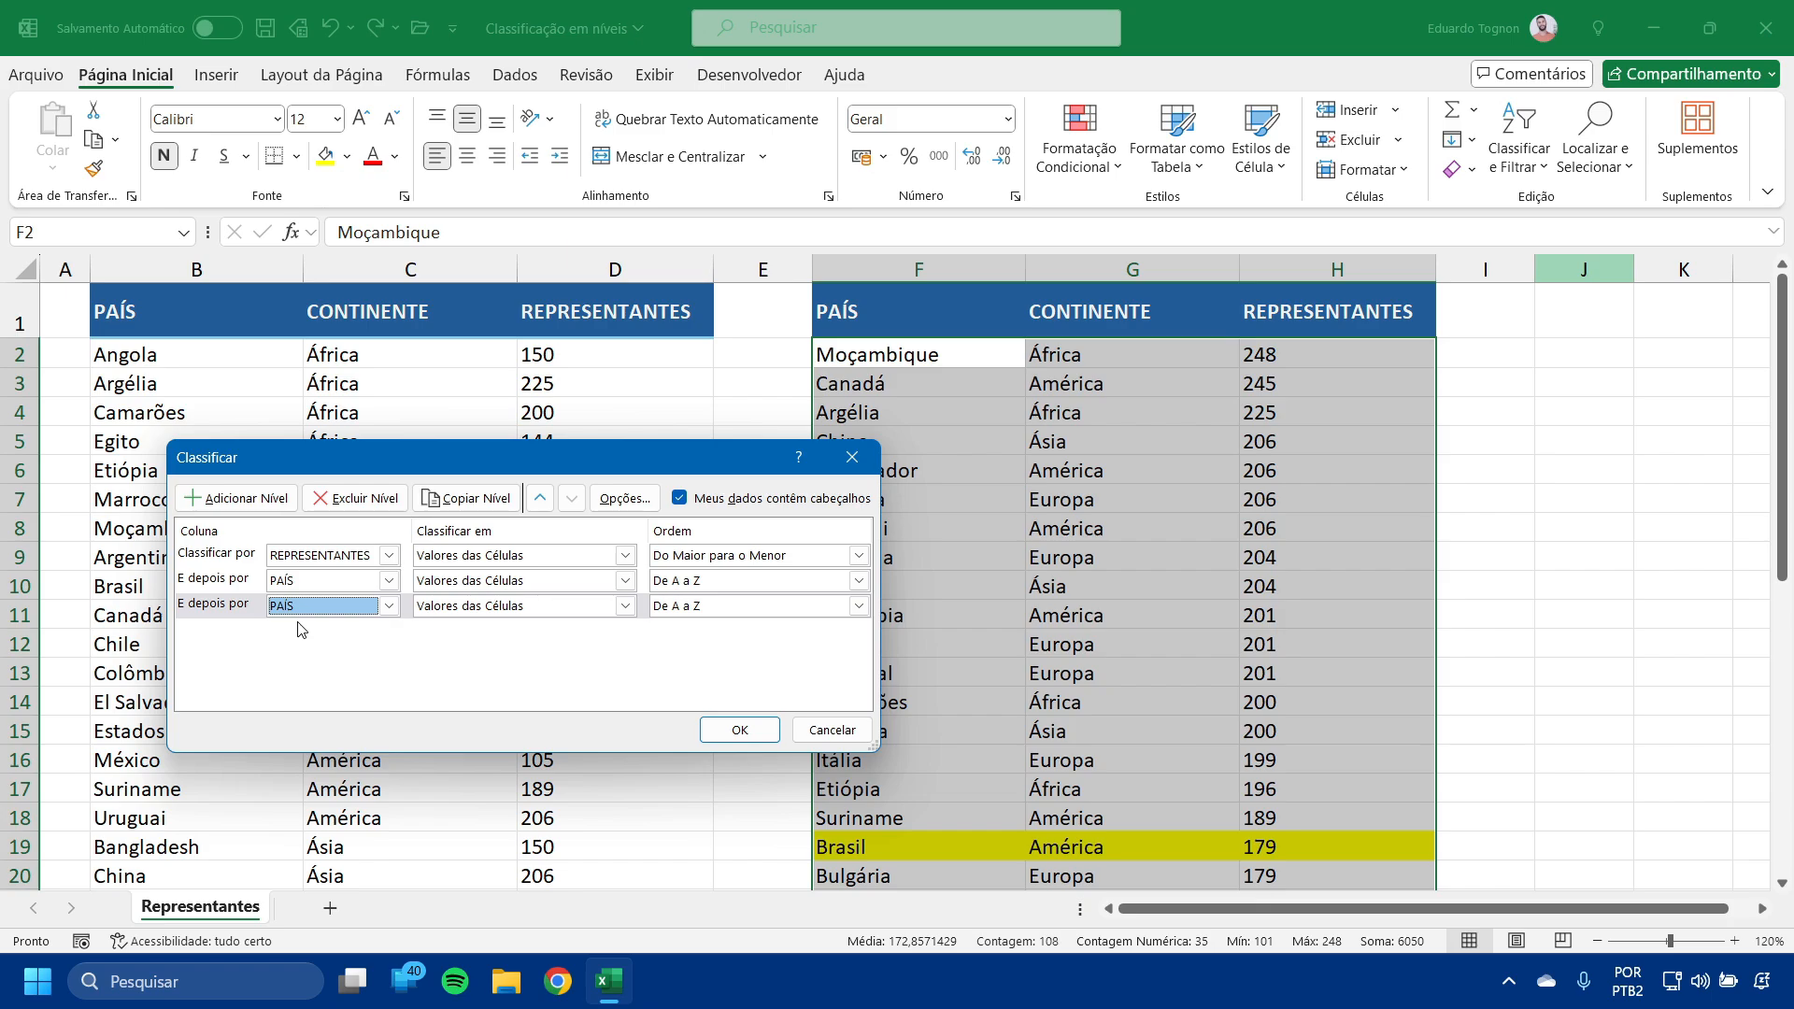
Make the third sort level use Cor da Célula, with yellow placed Na Parte Superior.
click(482, 613)
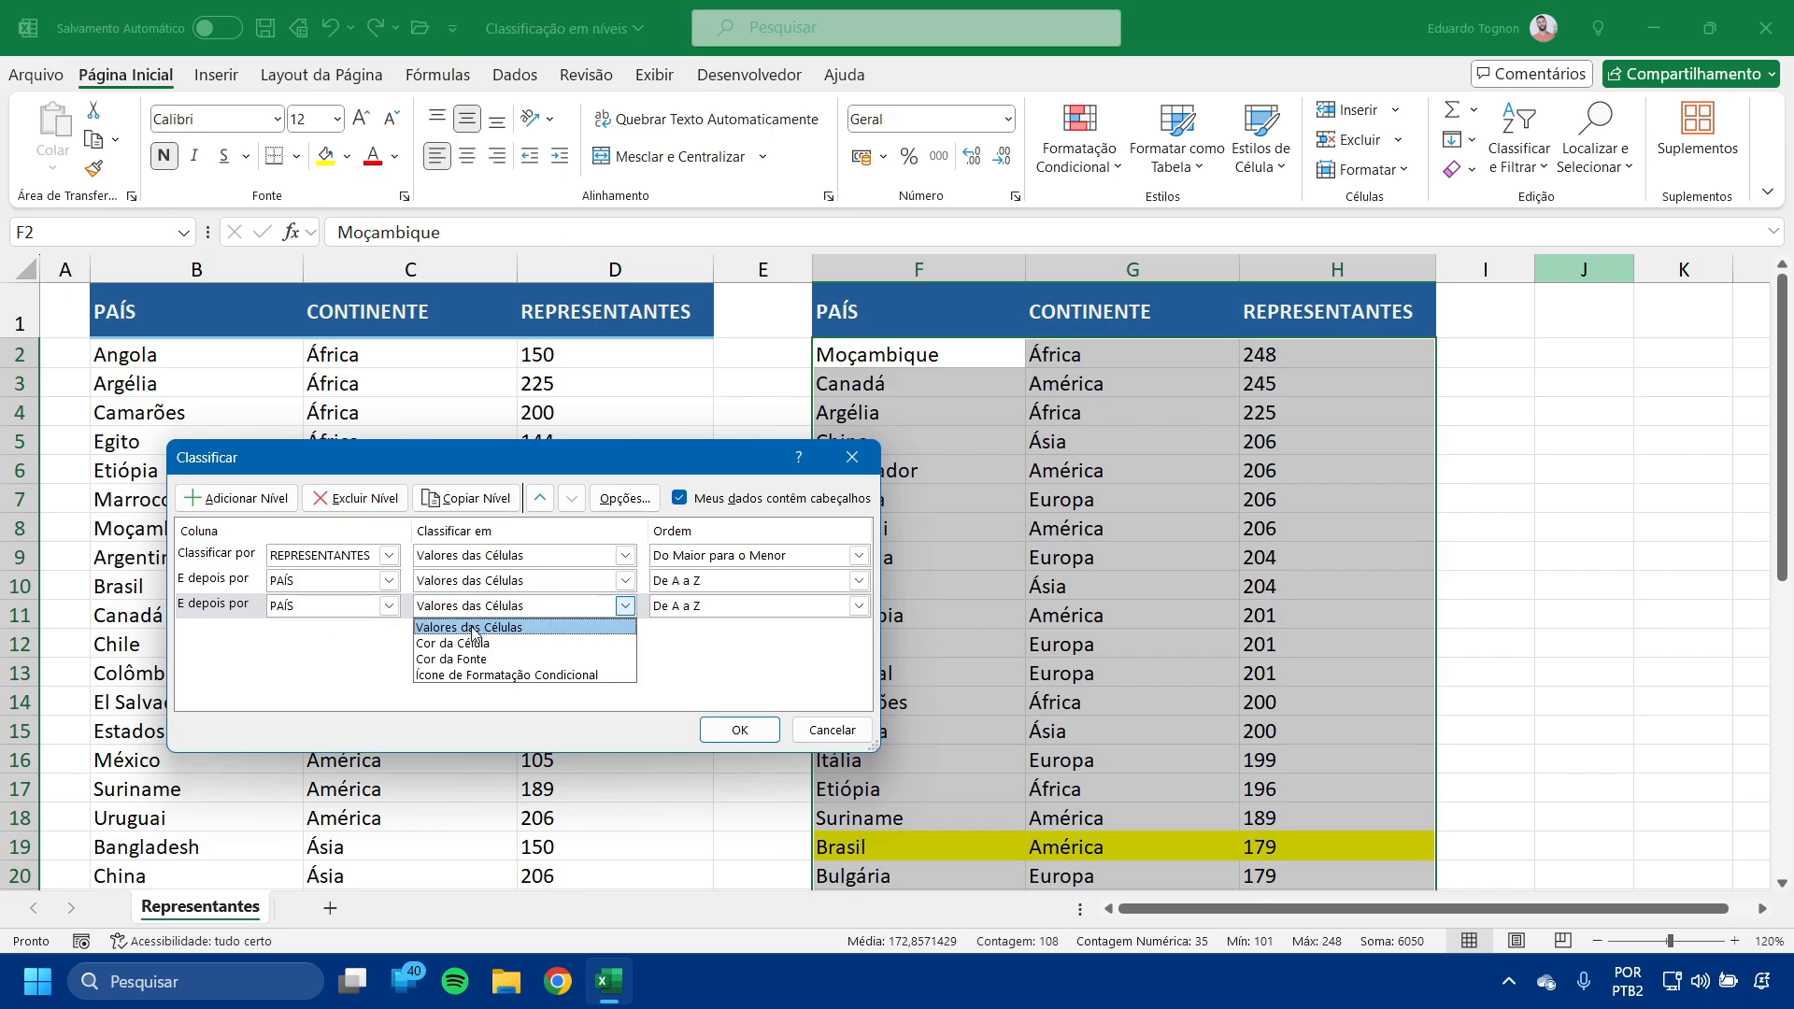
click(462, 643)
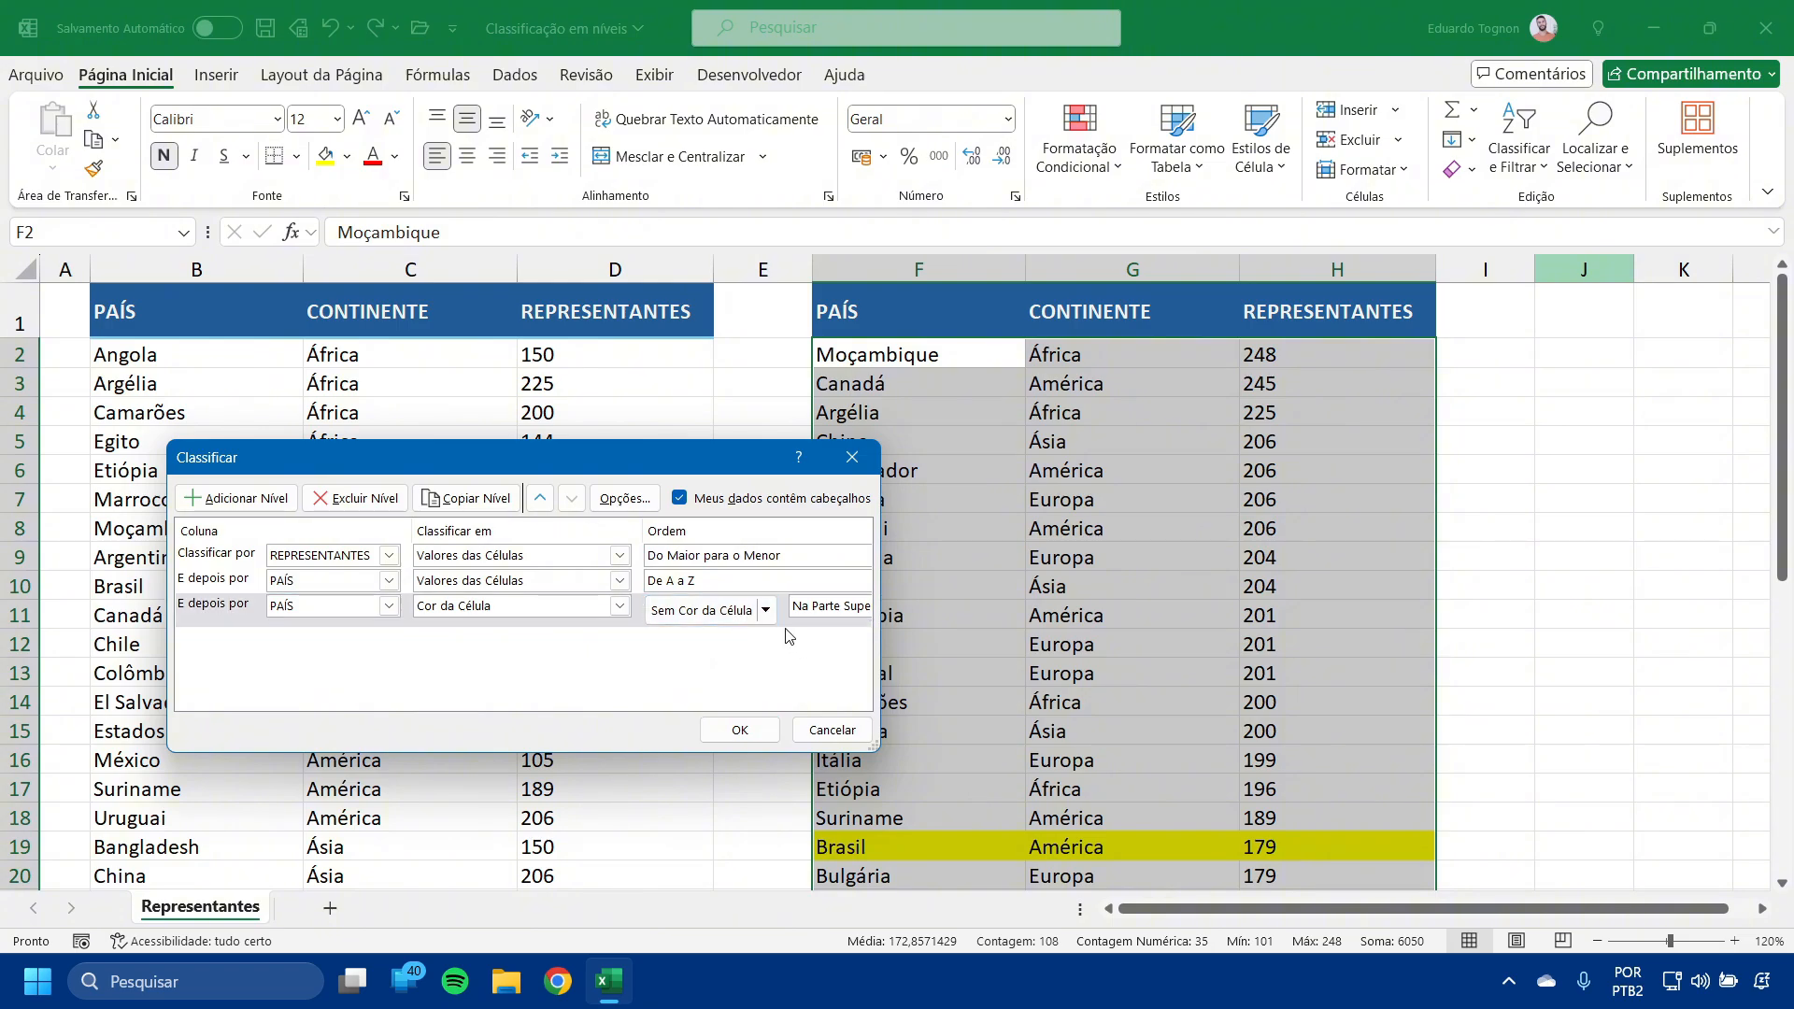
click(765, 610)
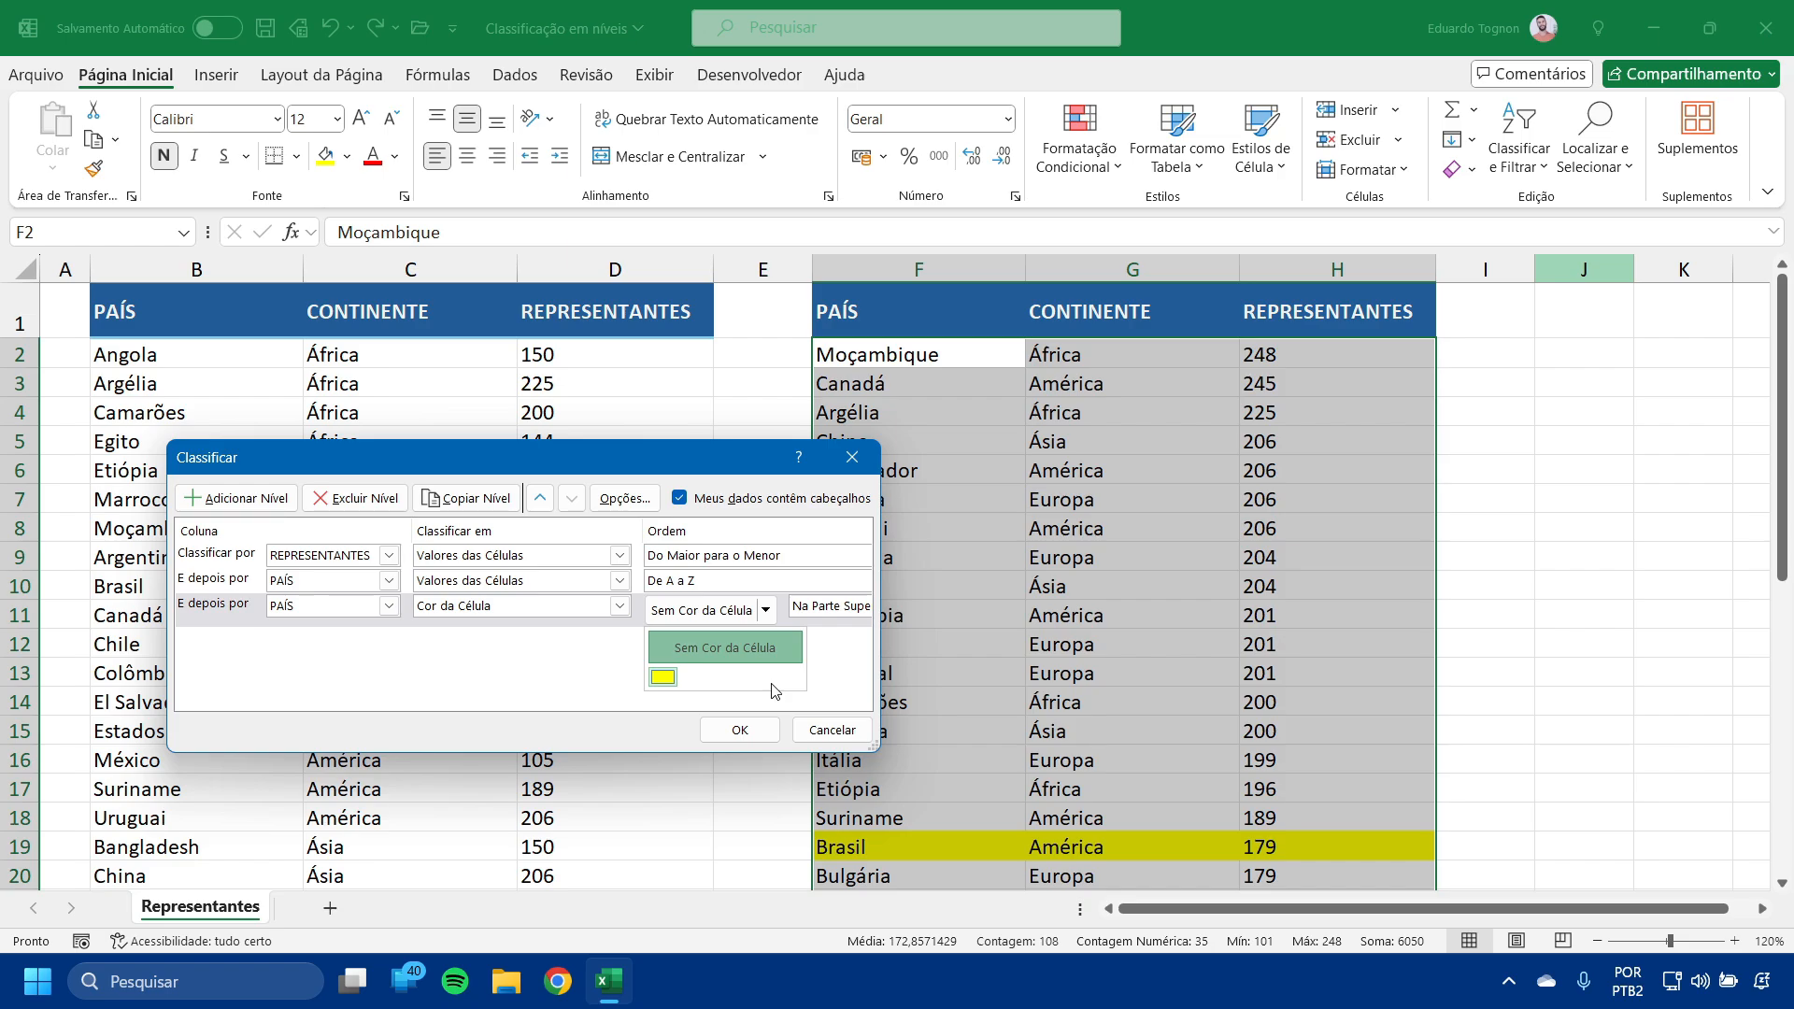
click(663, 678)
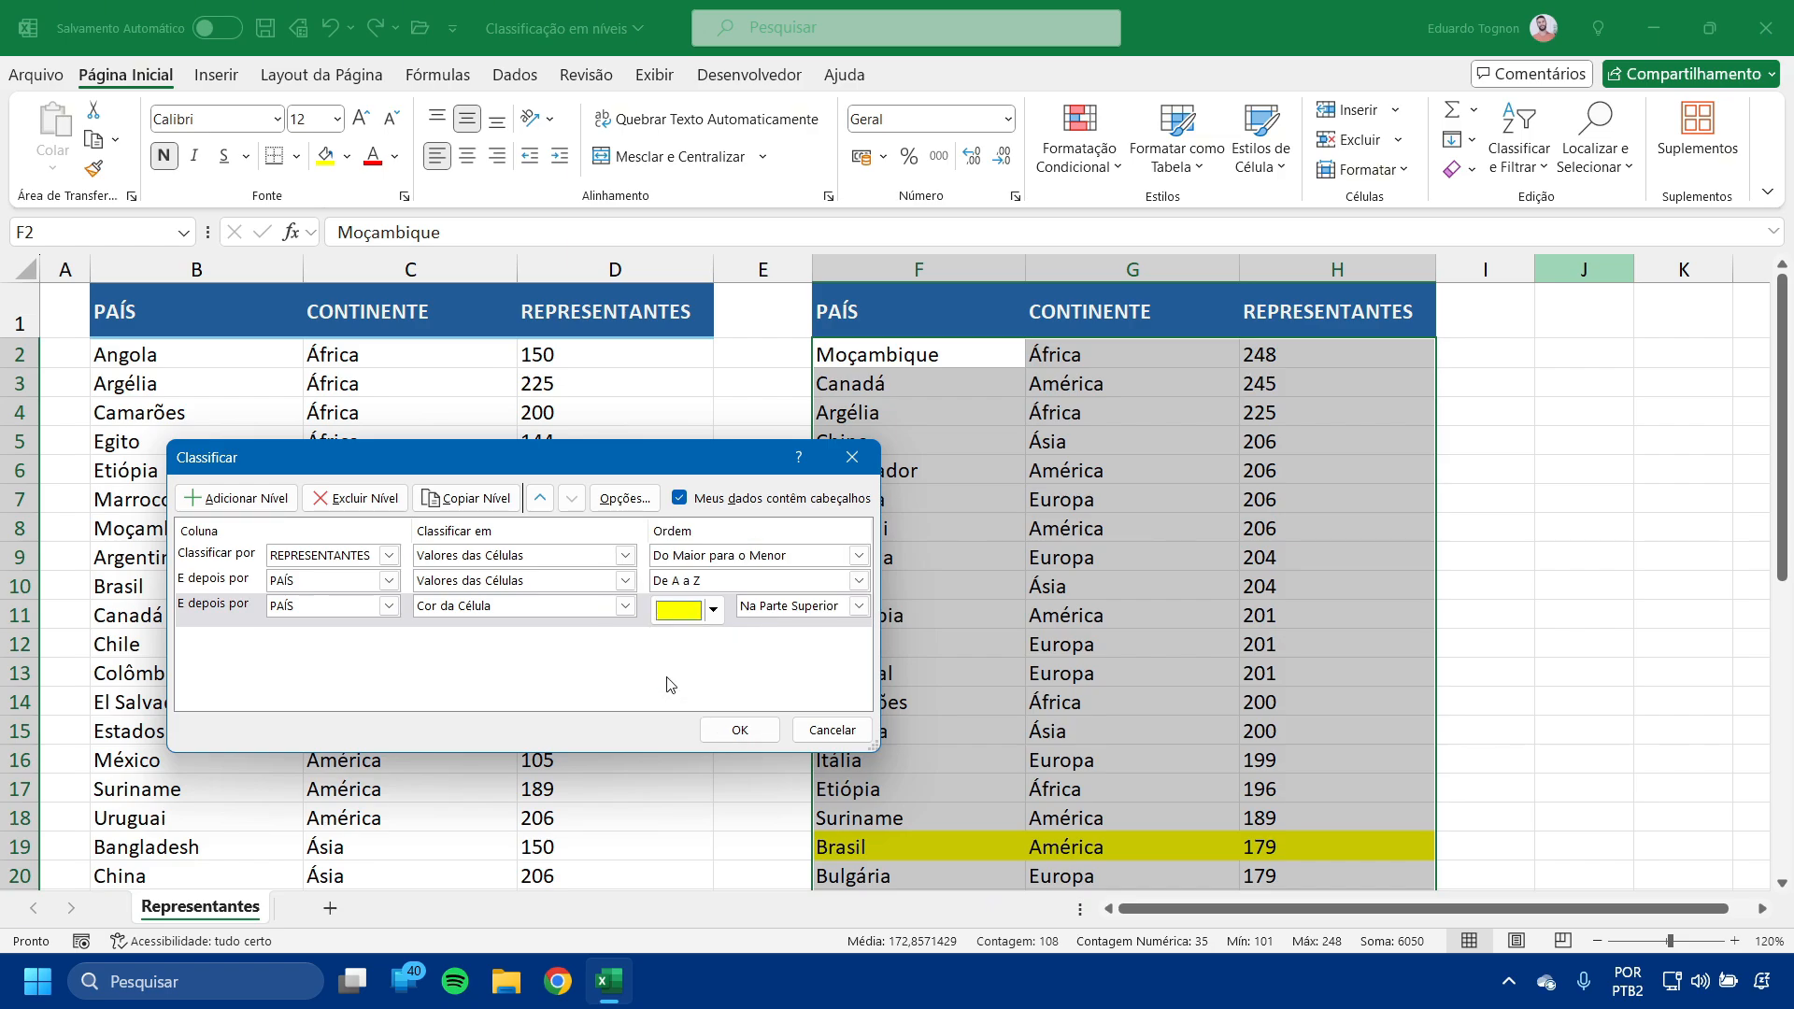
click(793, 607)
click(788, 609)
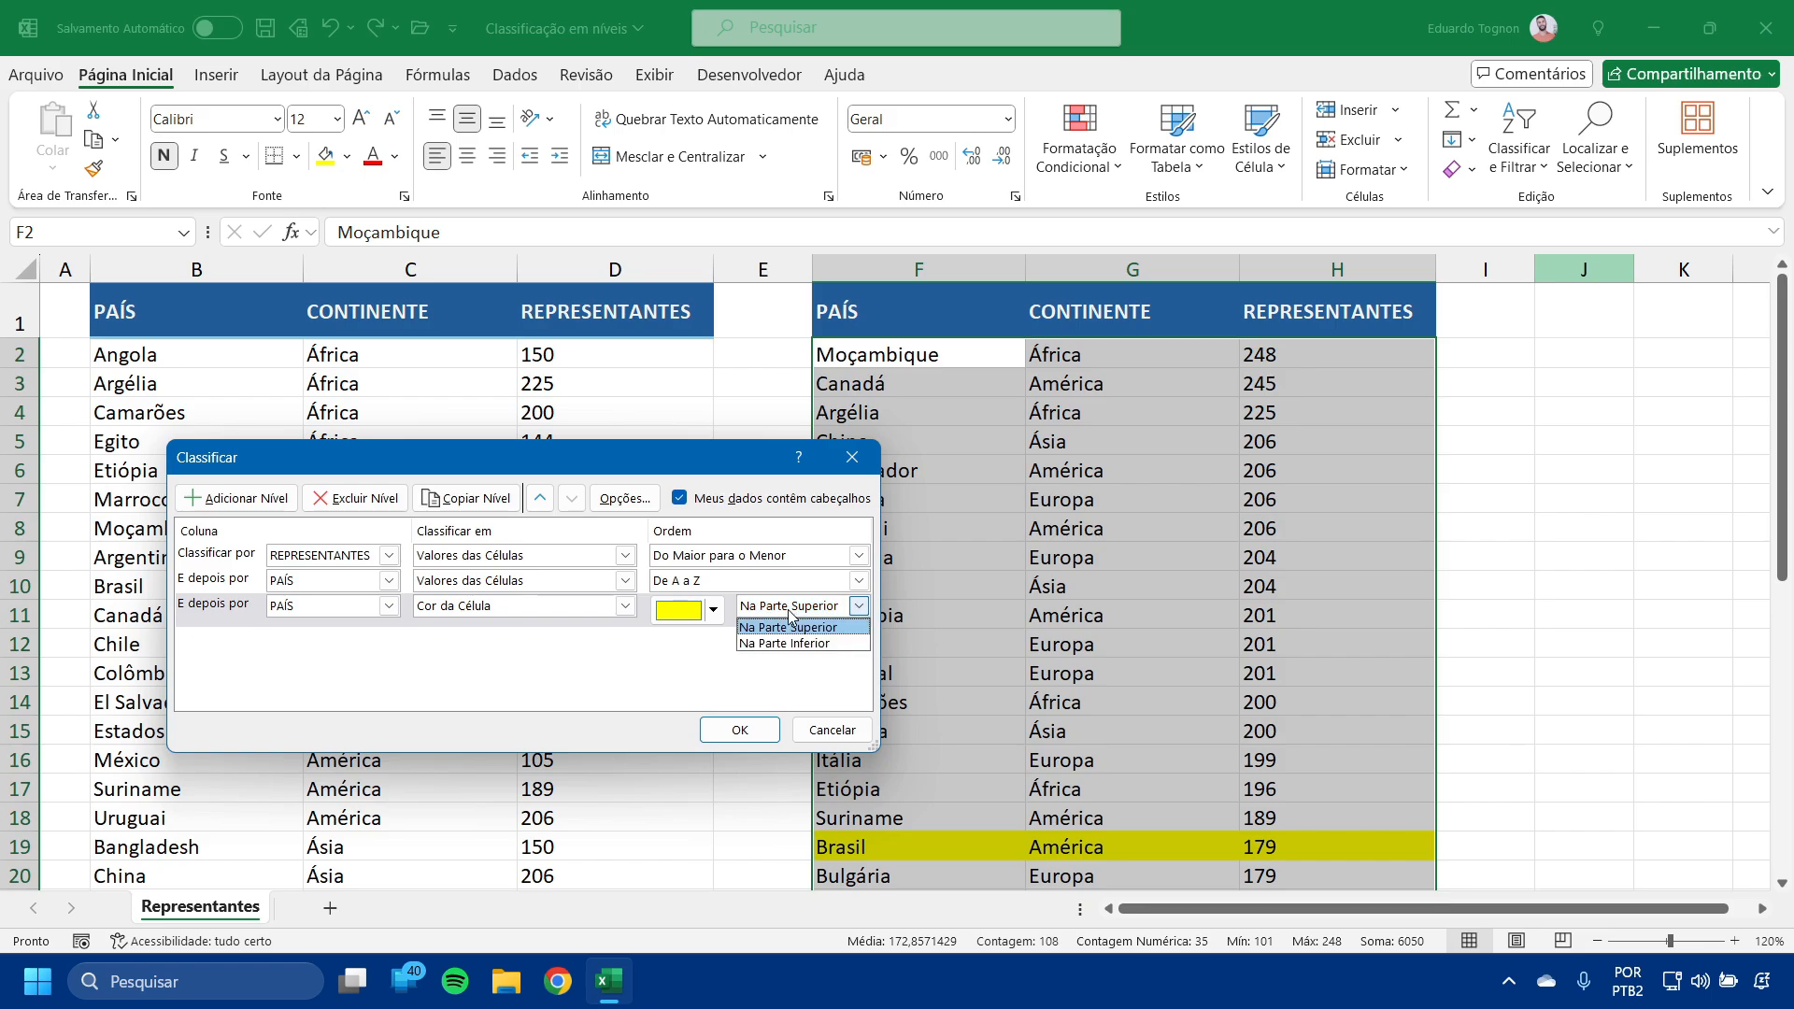
click(786, 620)
click(785, 613)
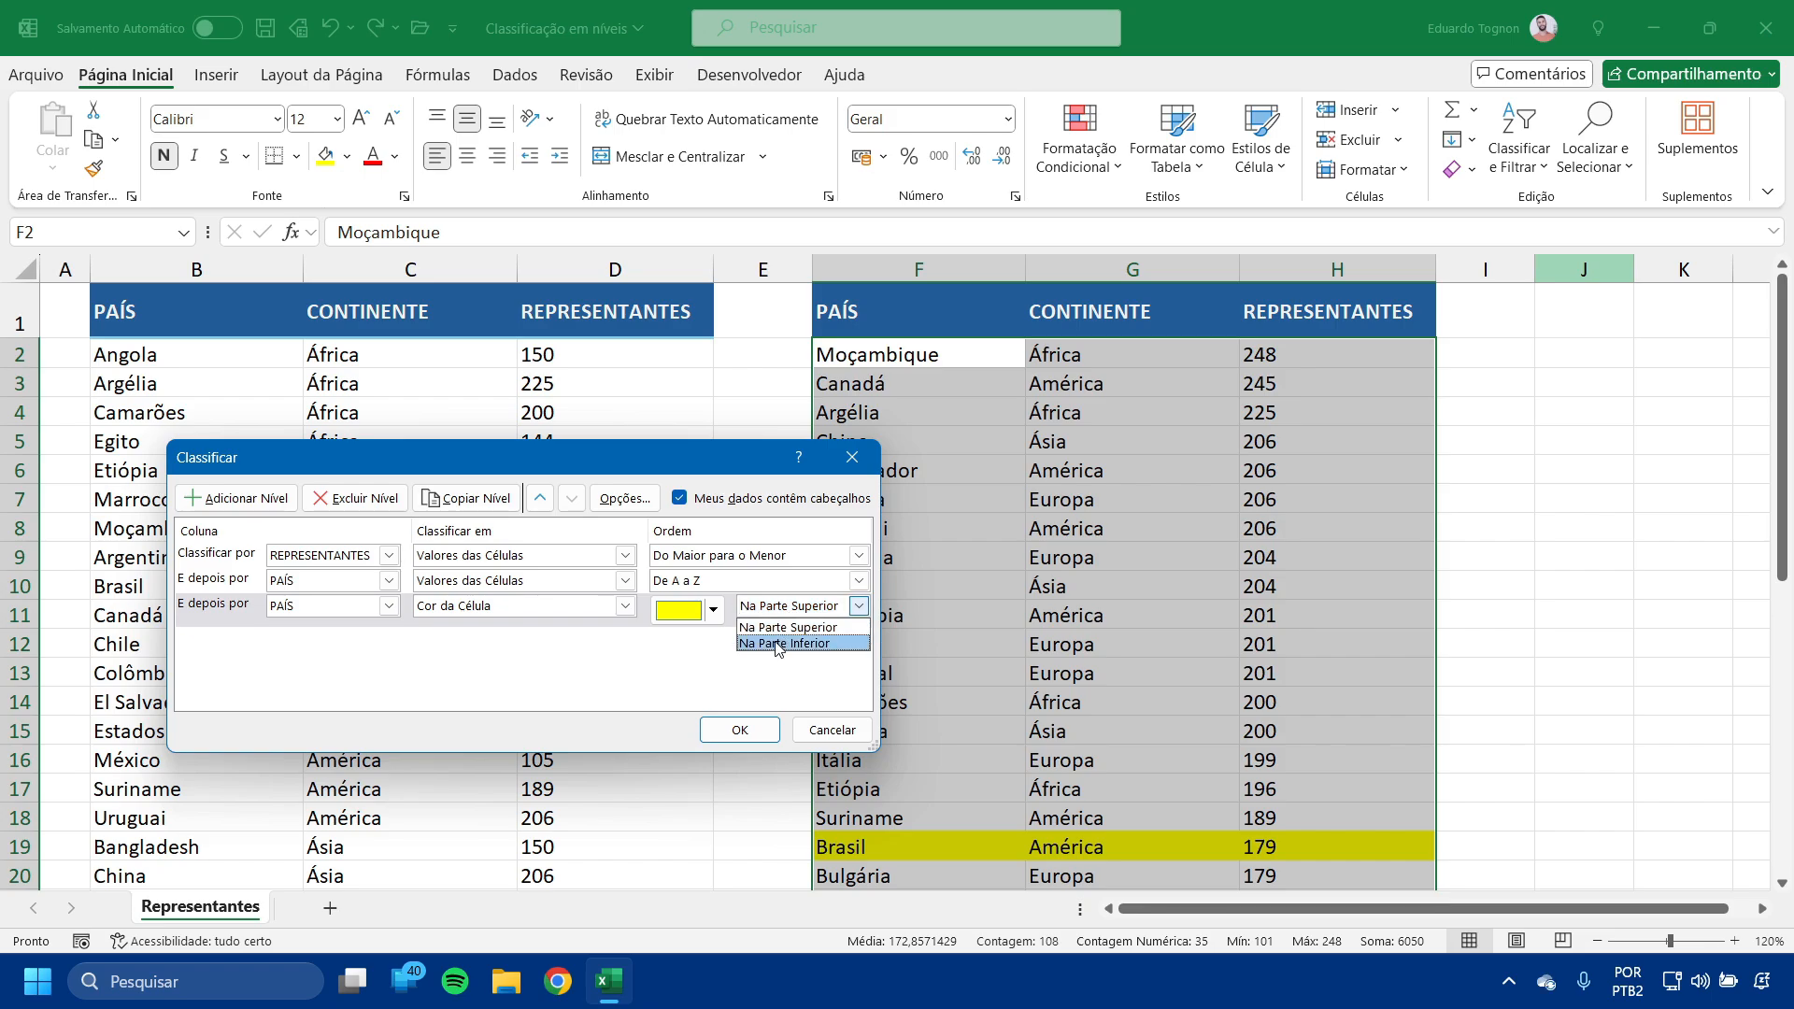
click(774, 644)
click(785, 612)
click(783, 622)
Move the yellow Cor da Célula level to first priority, ahead of the REPRESENTANTES and PAÍS value levels, and review the level order.
click(213, 612)
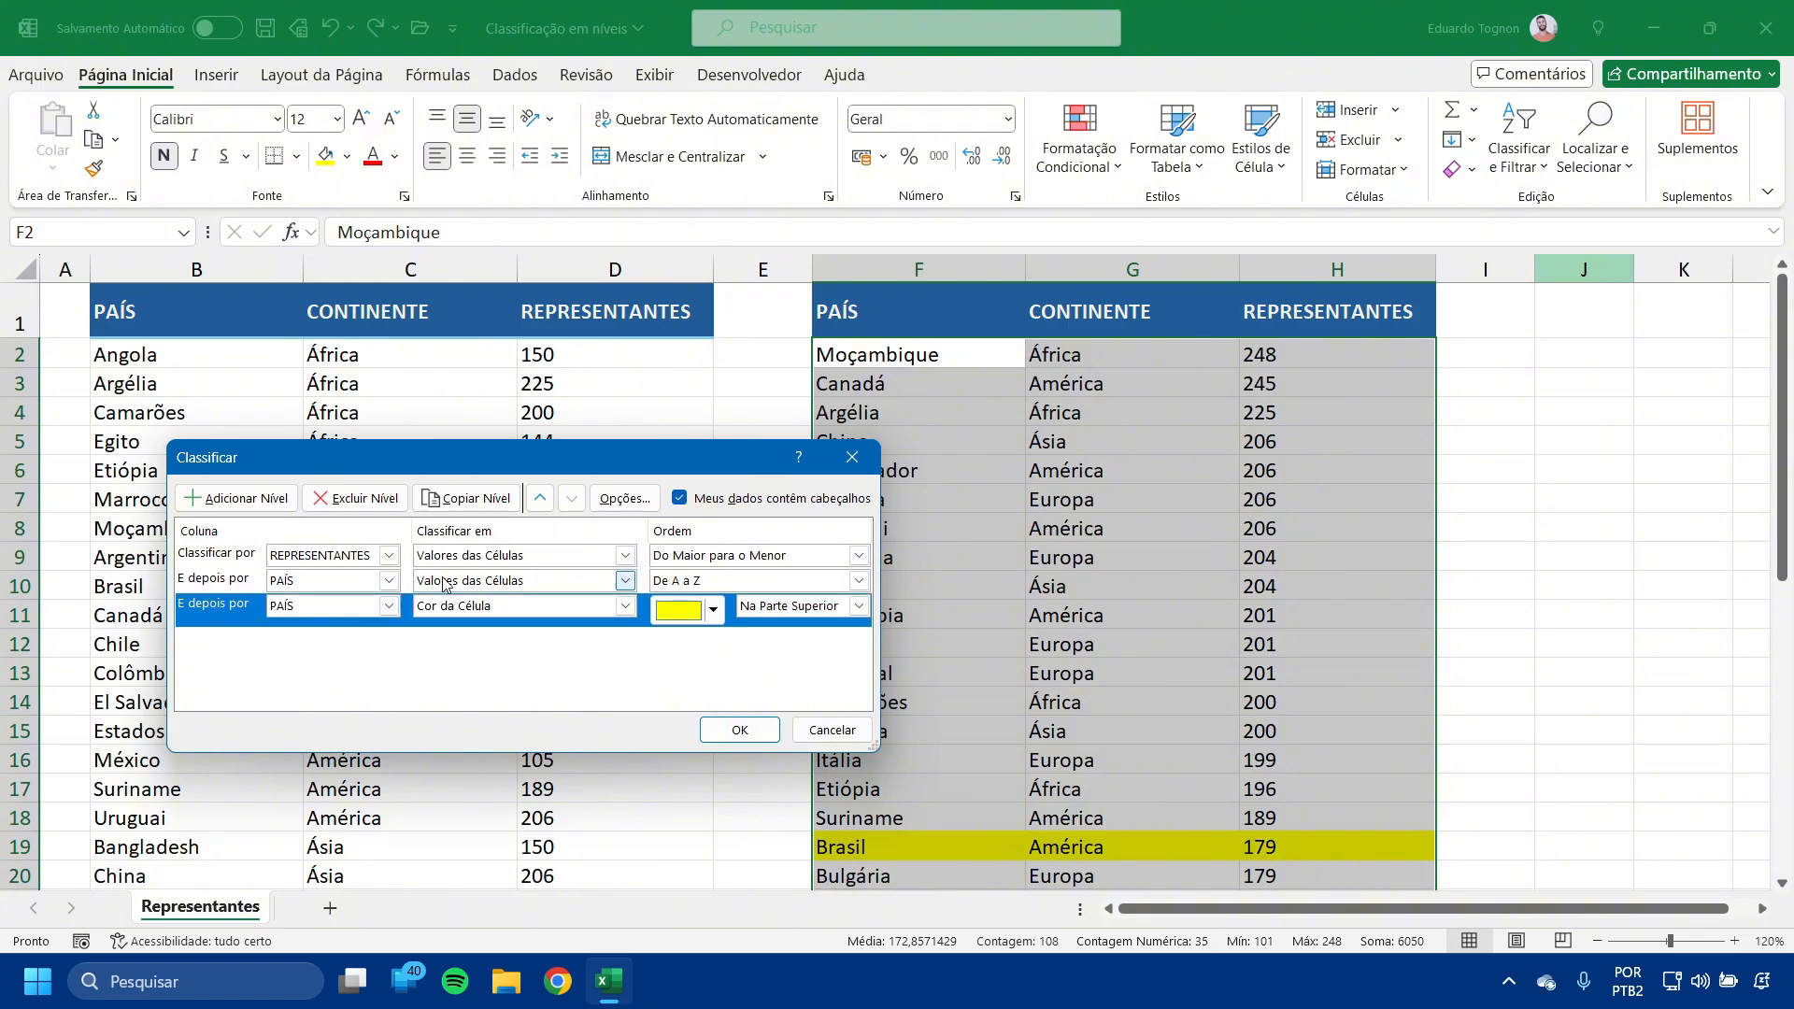
click(540, 500)
click(540, 501)
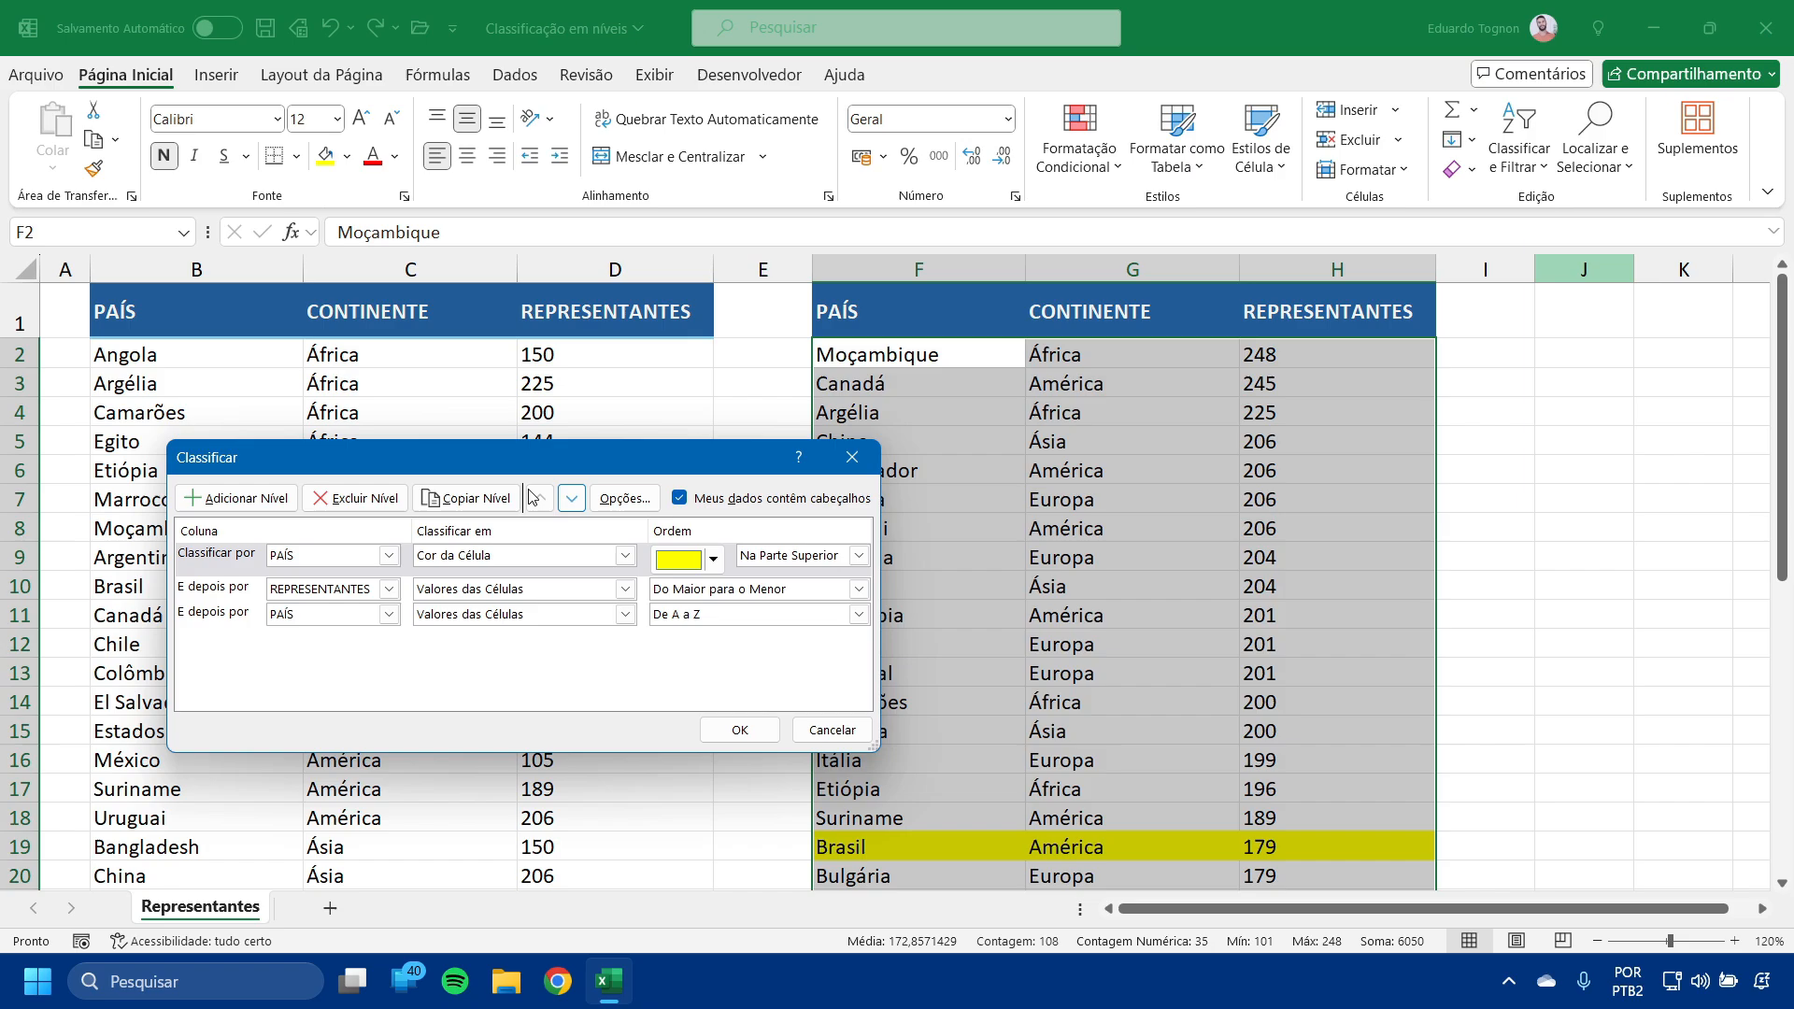
click(249, 569)
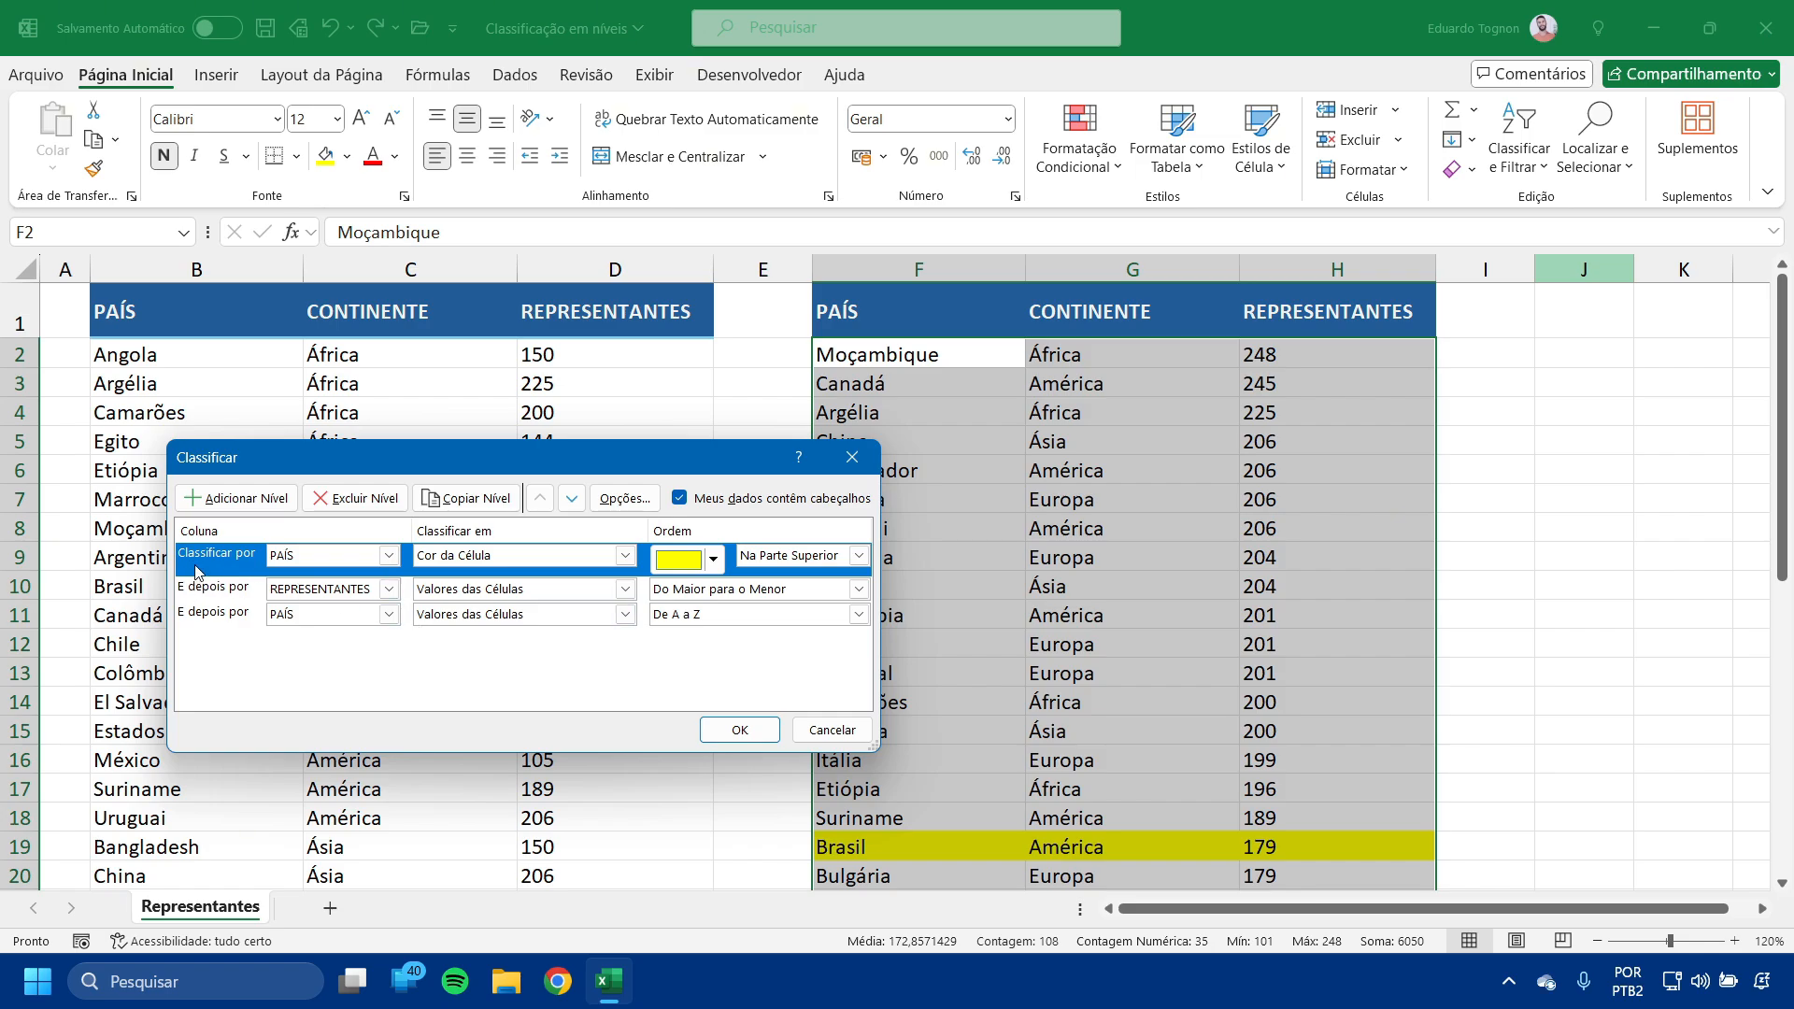
click(196, 619)
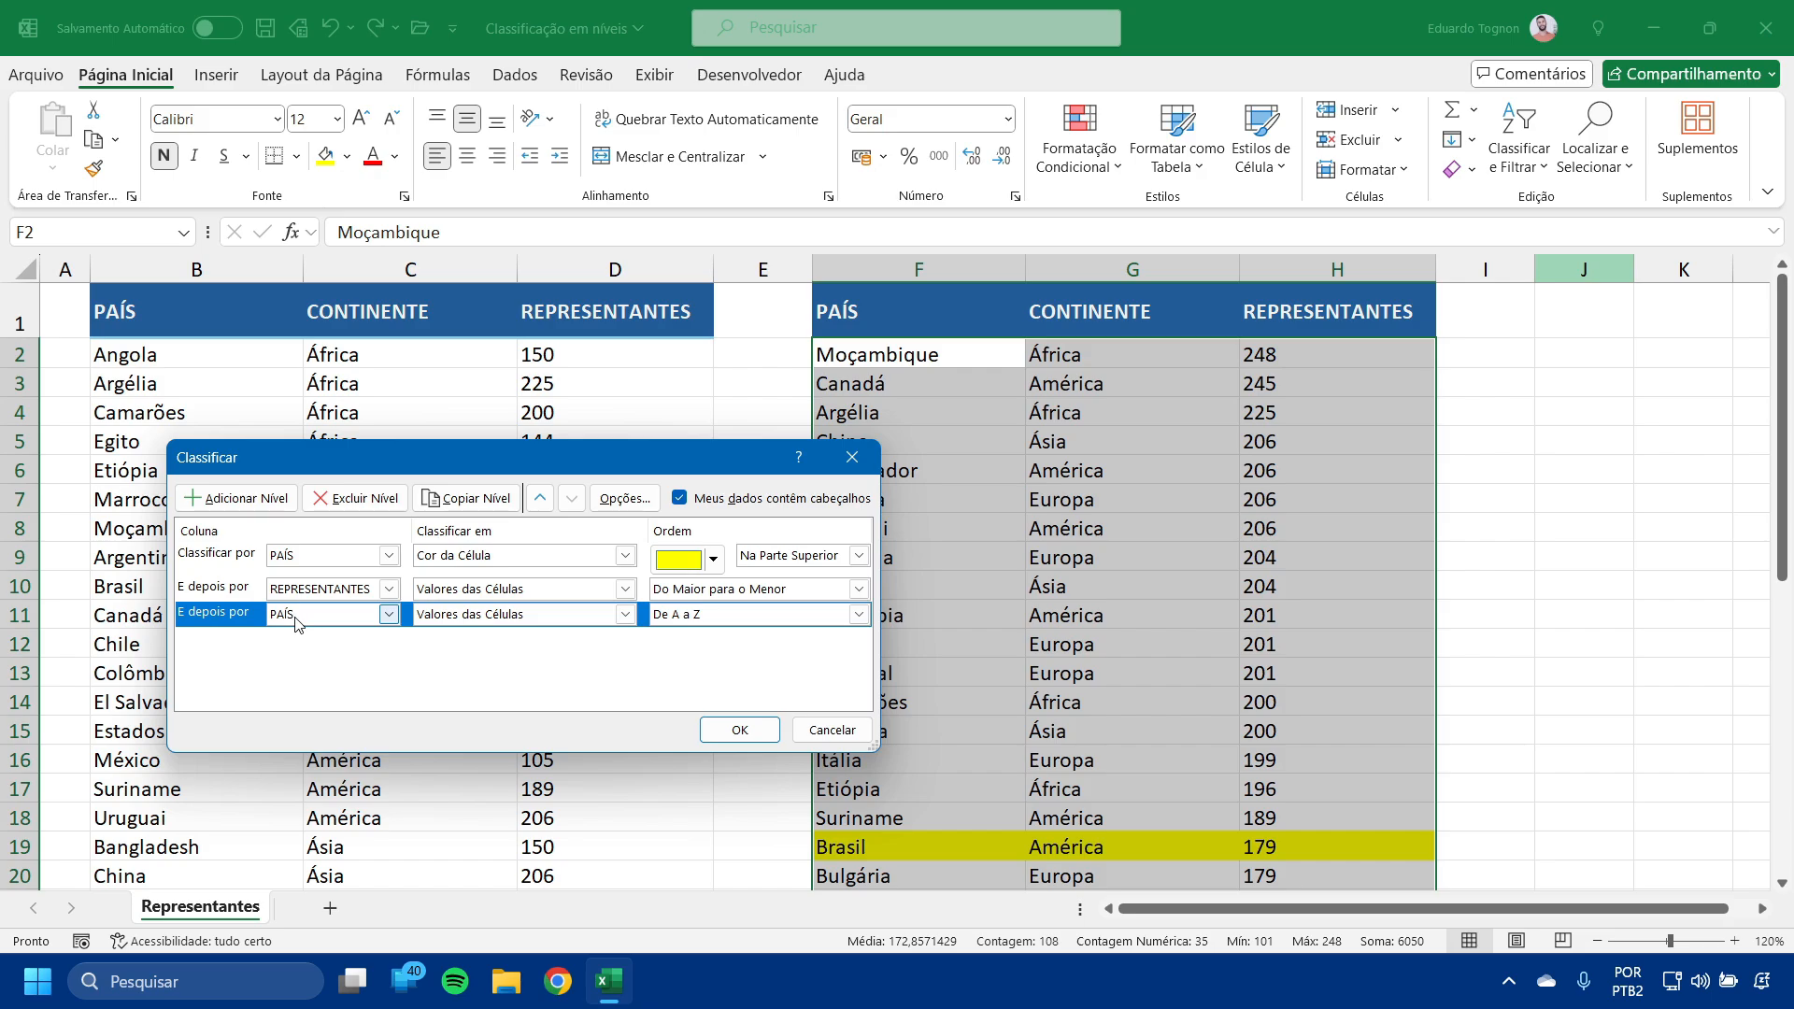
click(238, 557)
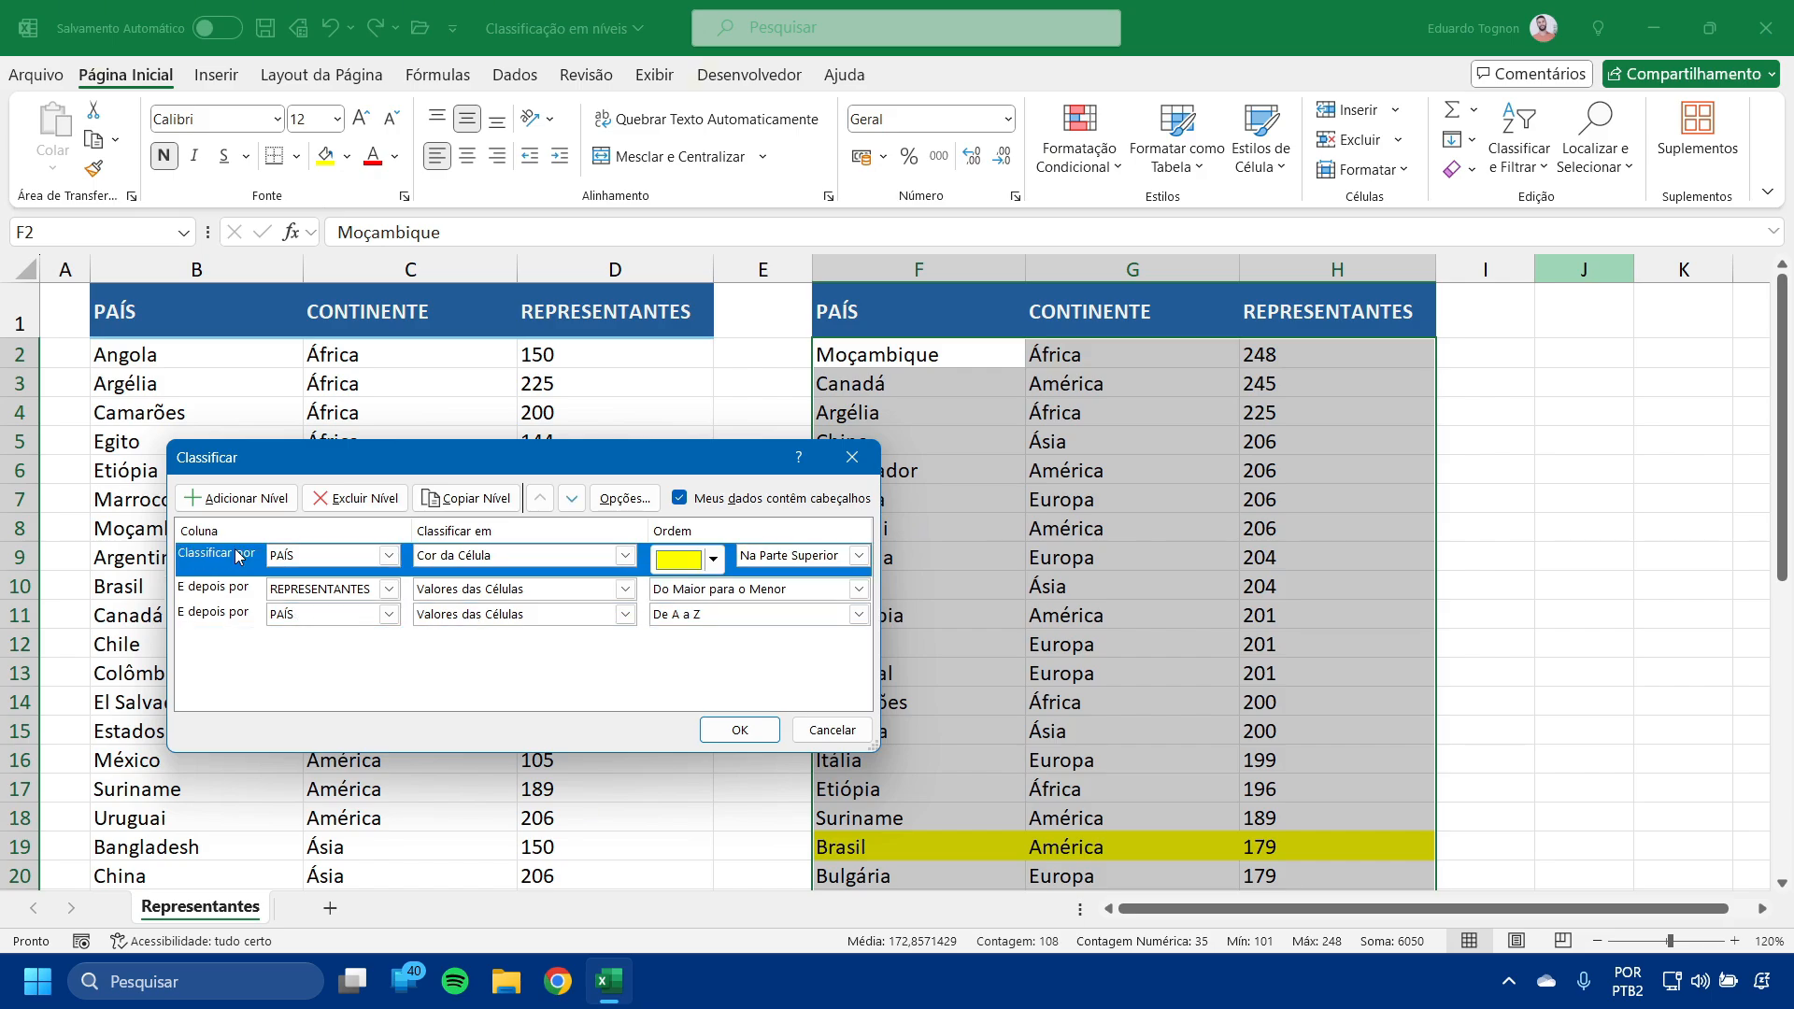
Apply the three-level sort to columns F to H and check the yellow Brasil row in the sorted copy.
click(739, 730)
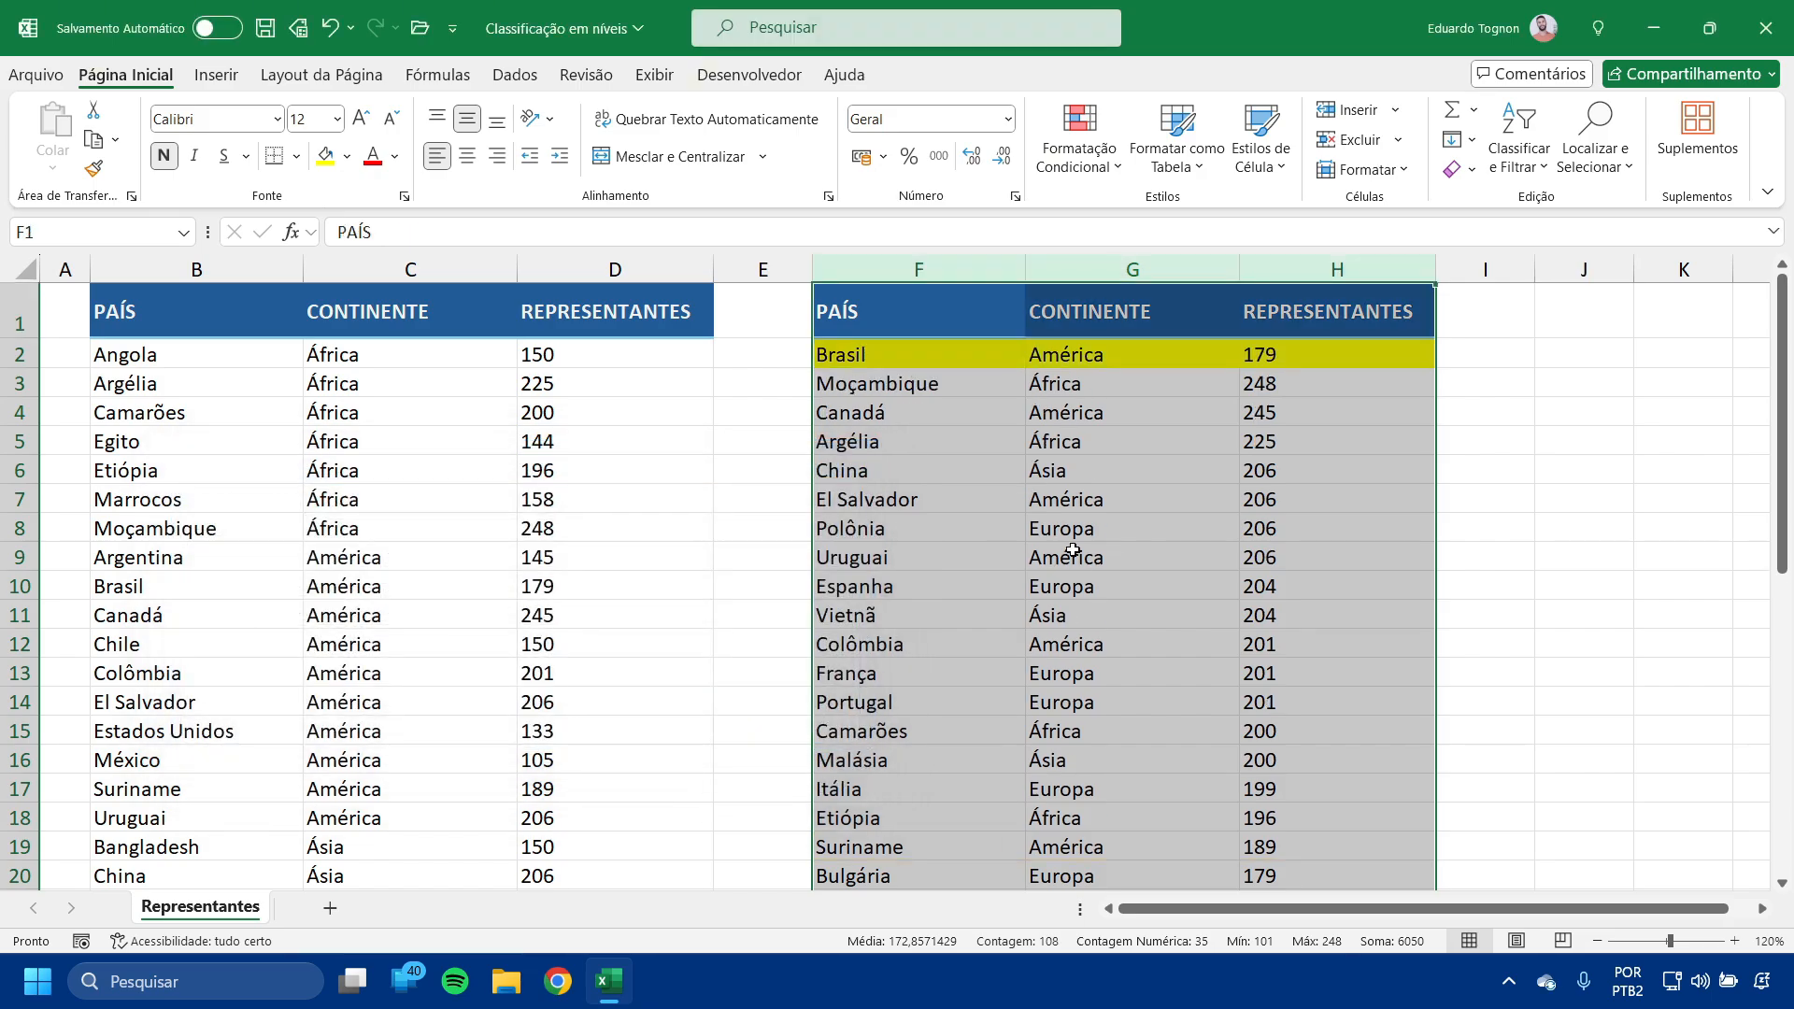
click(1073, 551)
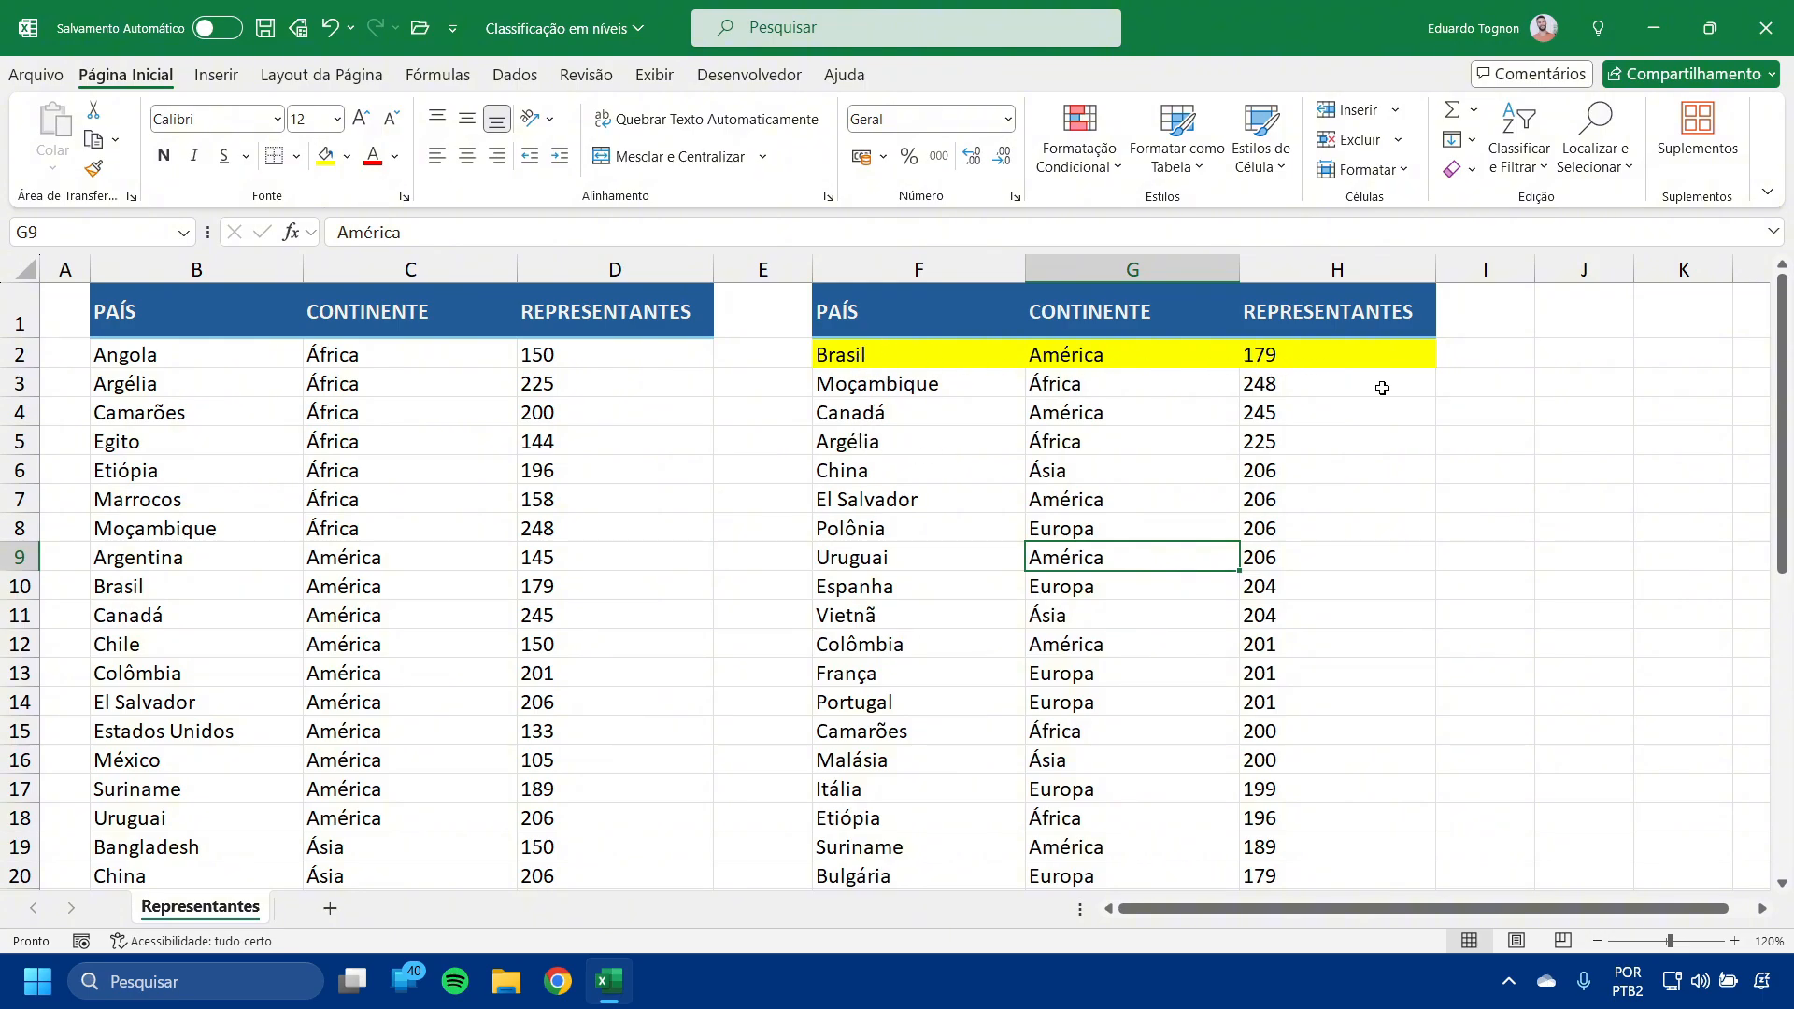
click(1311, 356)
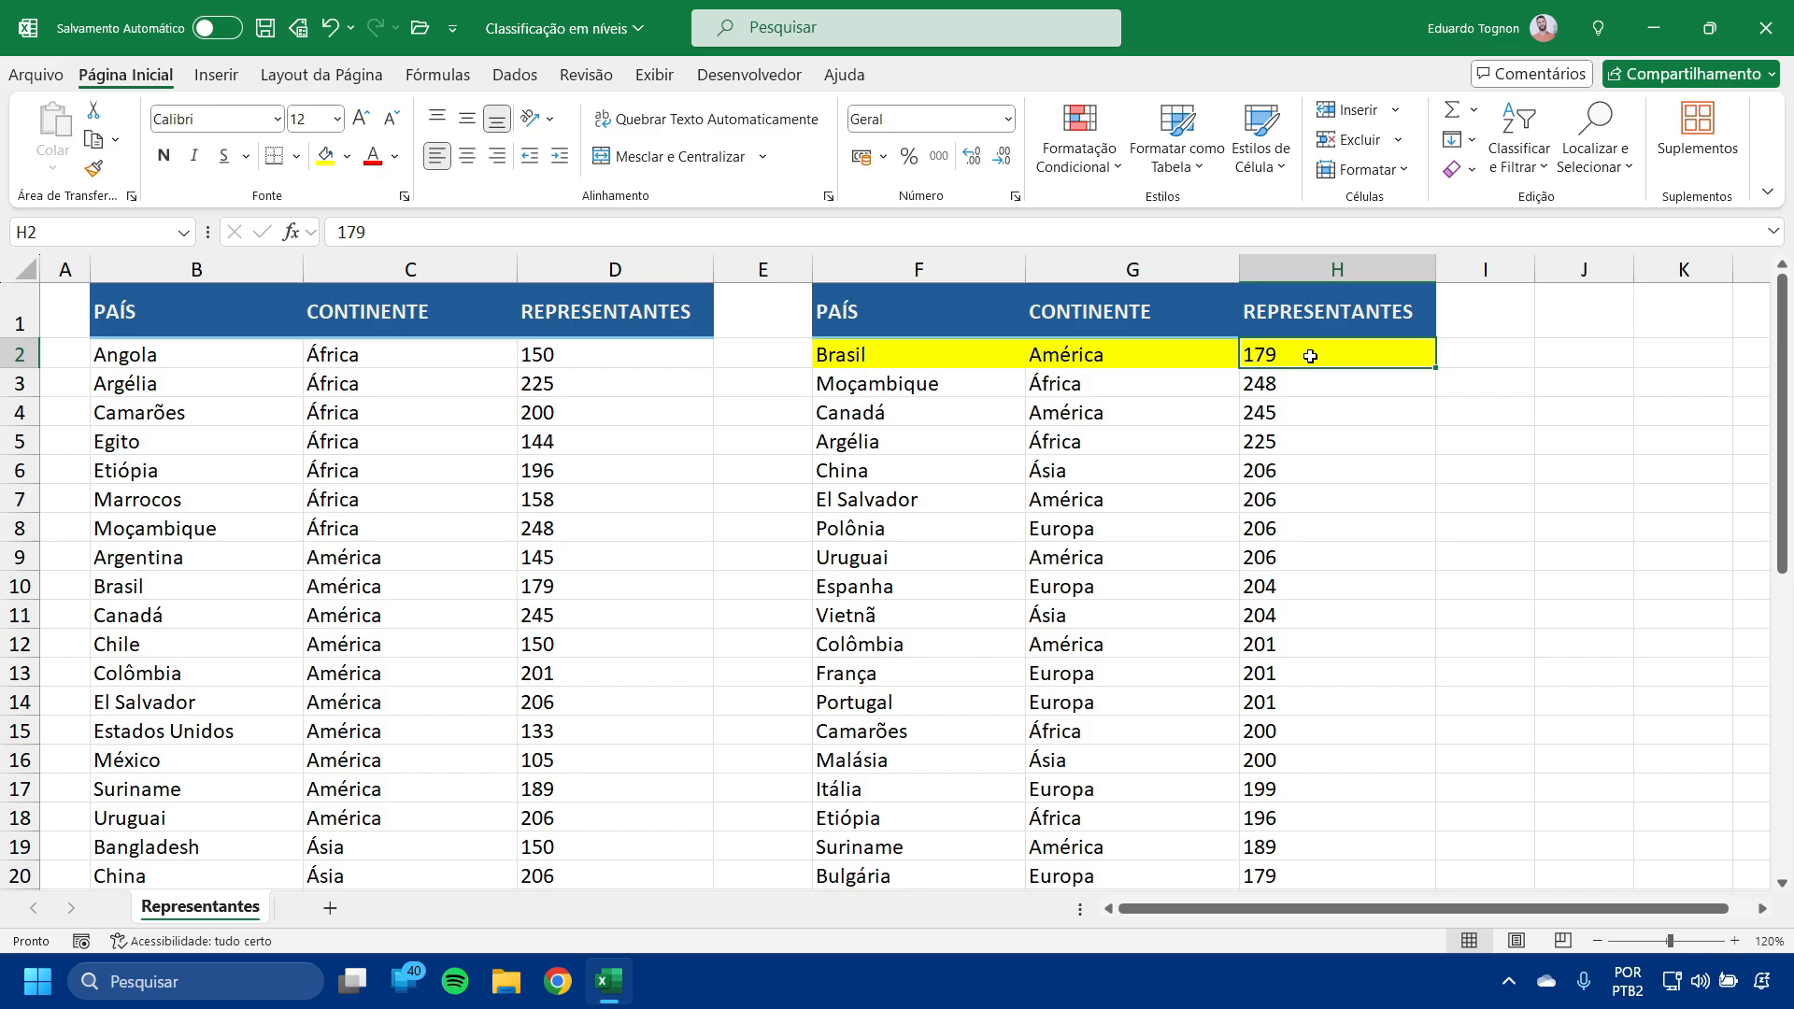
click(1489, 512)
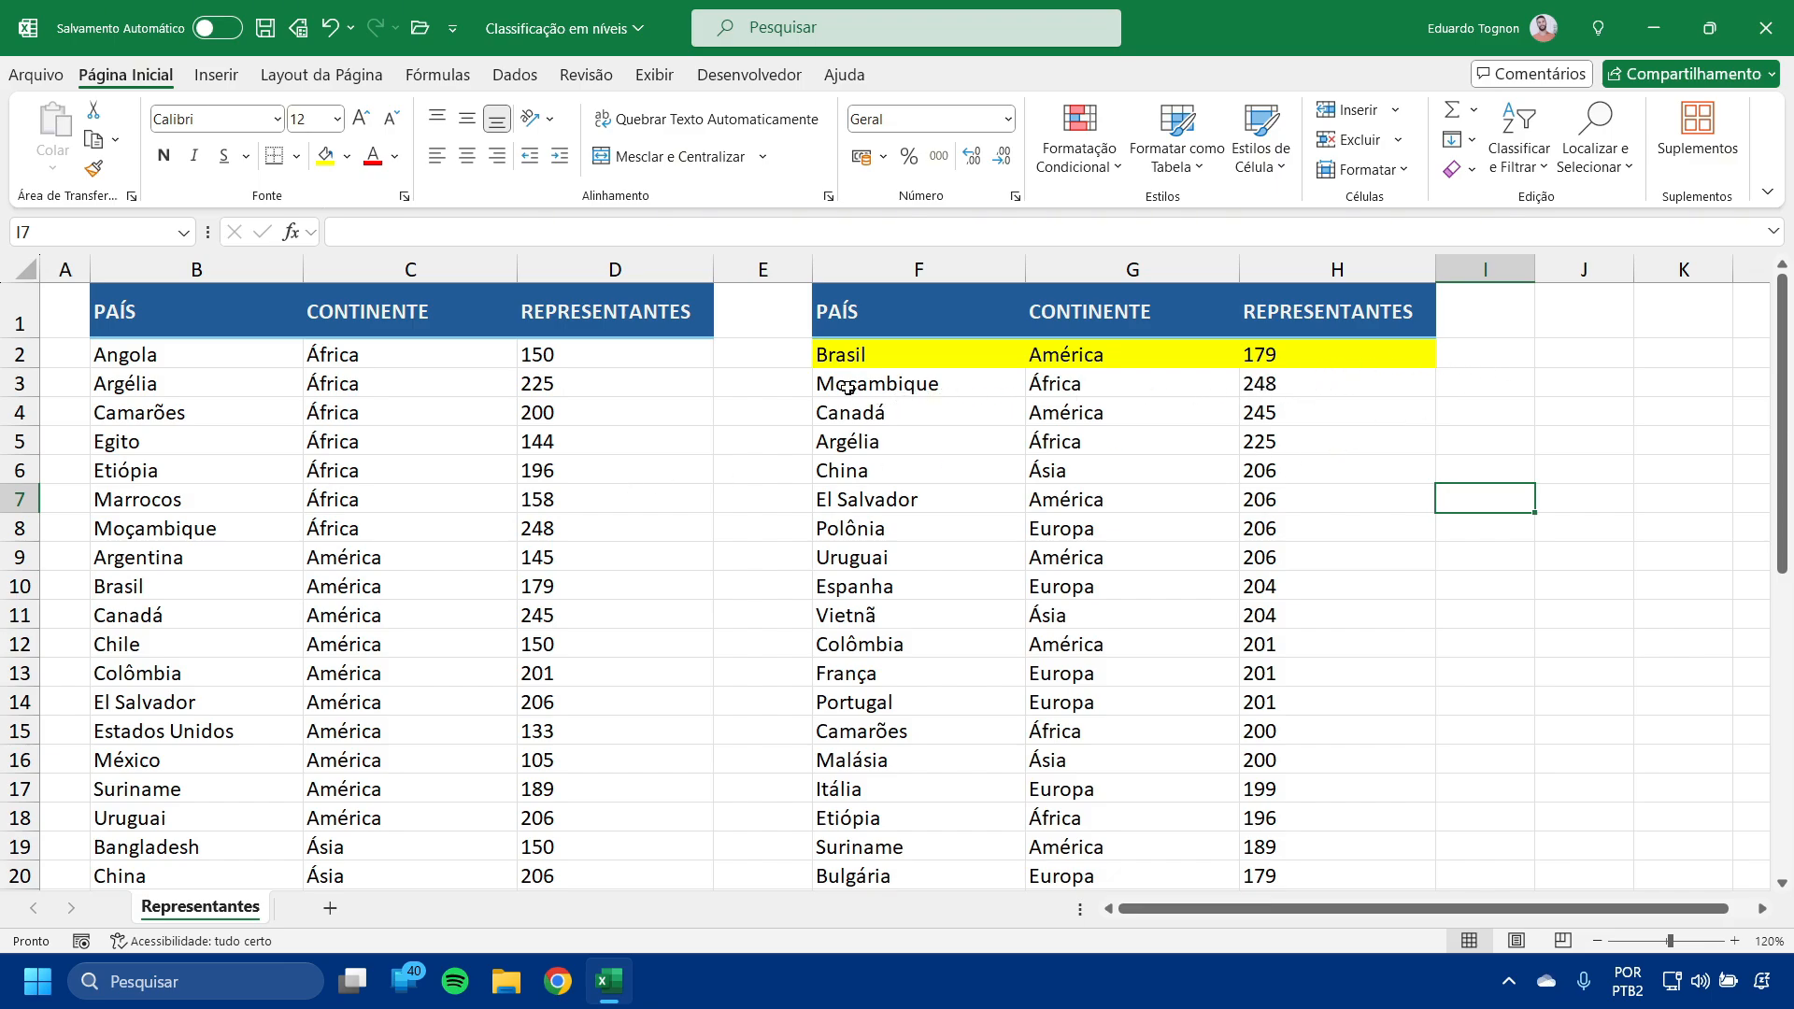
Set the REPRESENTANTES value for Moçambique in the copied table, cell H3, to 150.
click(1309, 393)
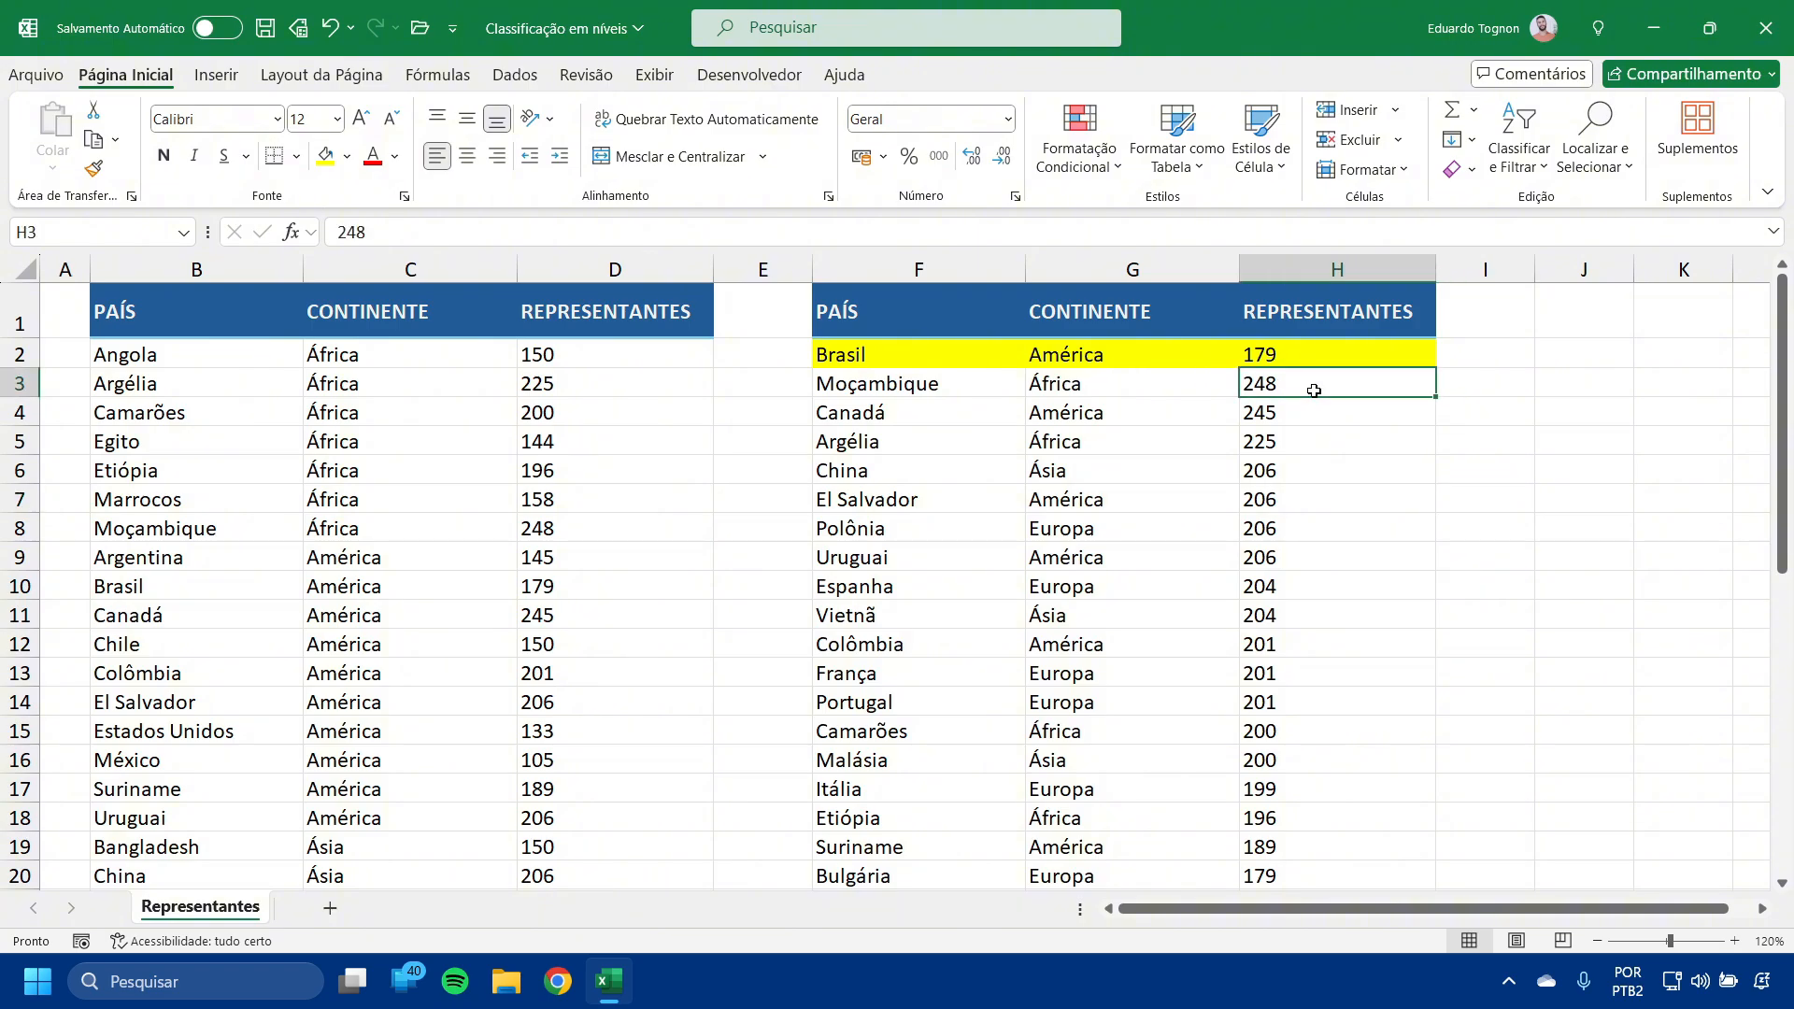
text(150)
key(Return)
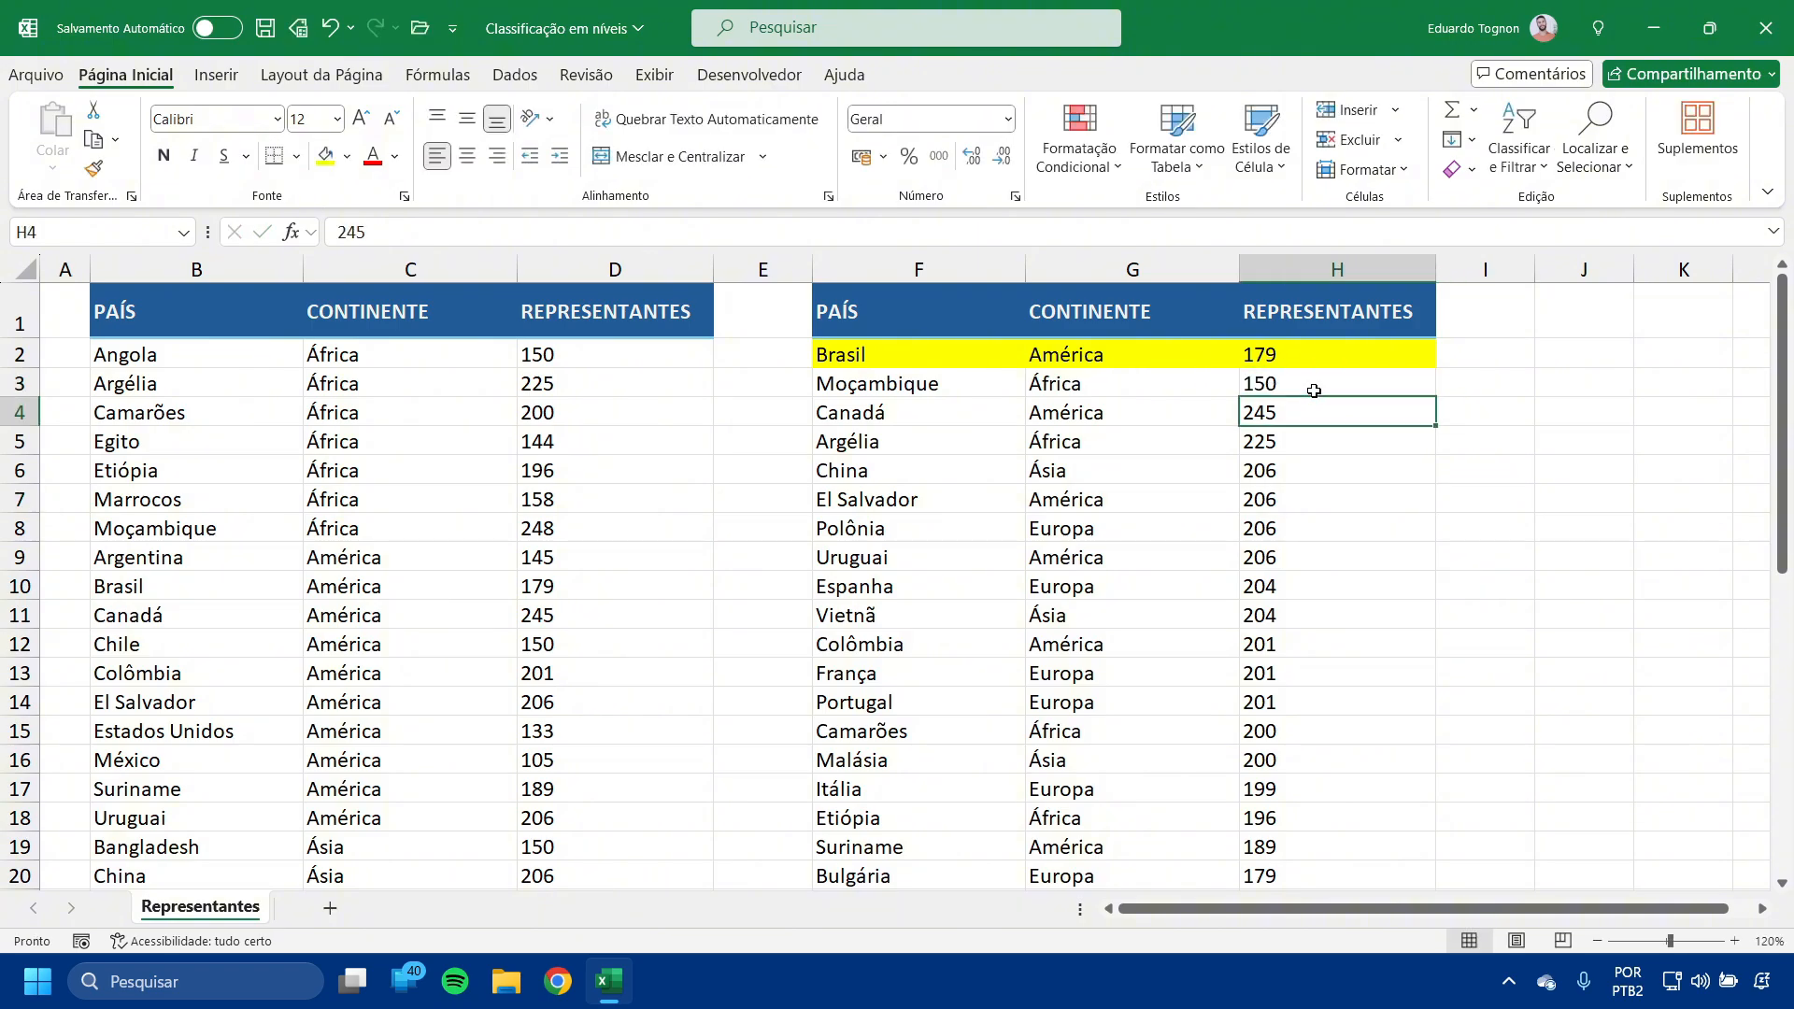
click(1286, 382)
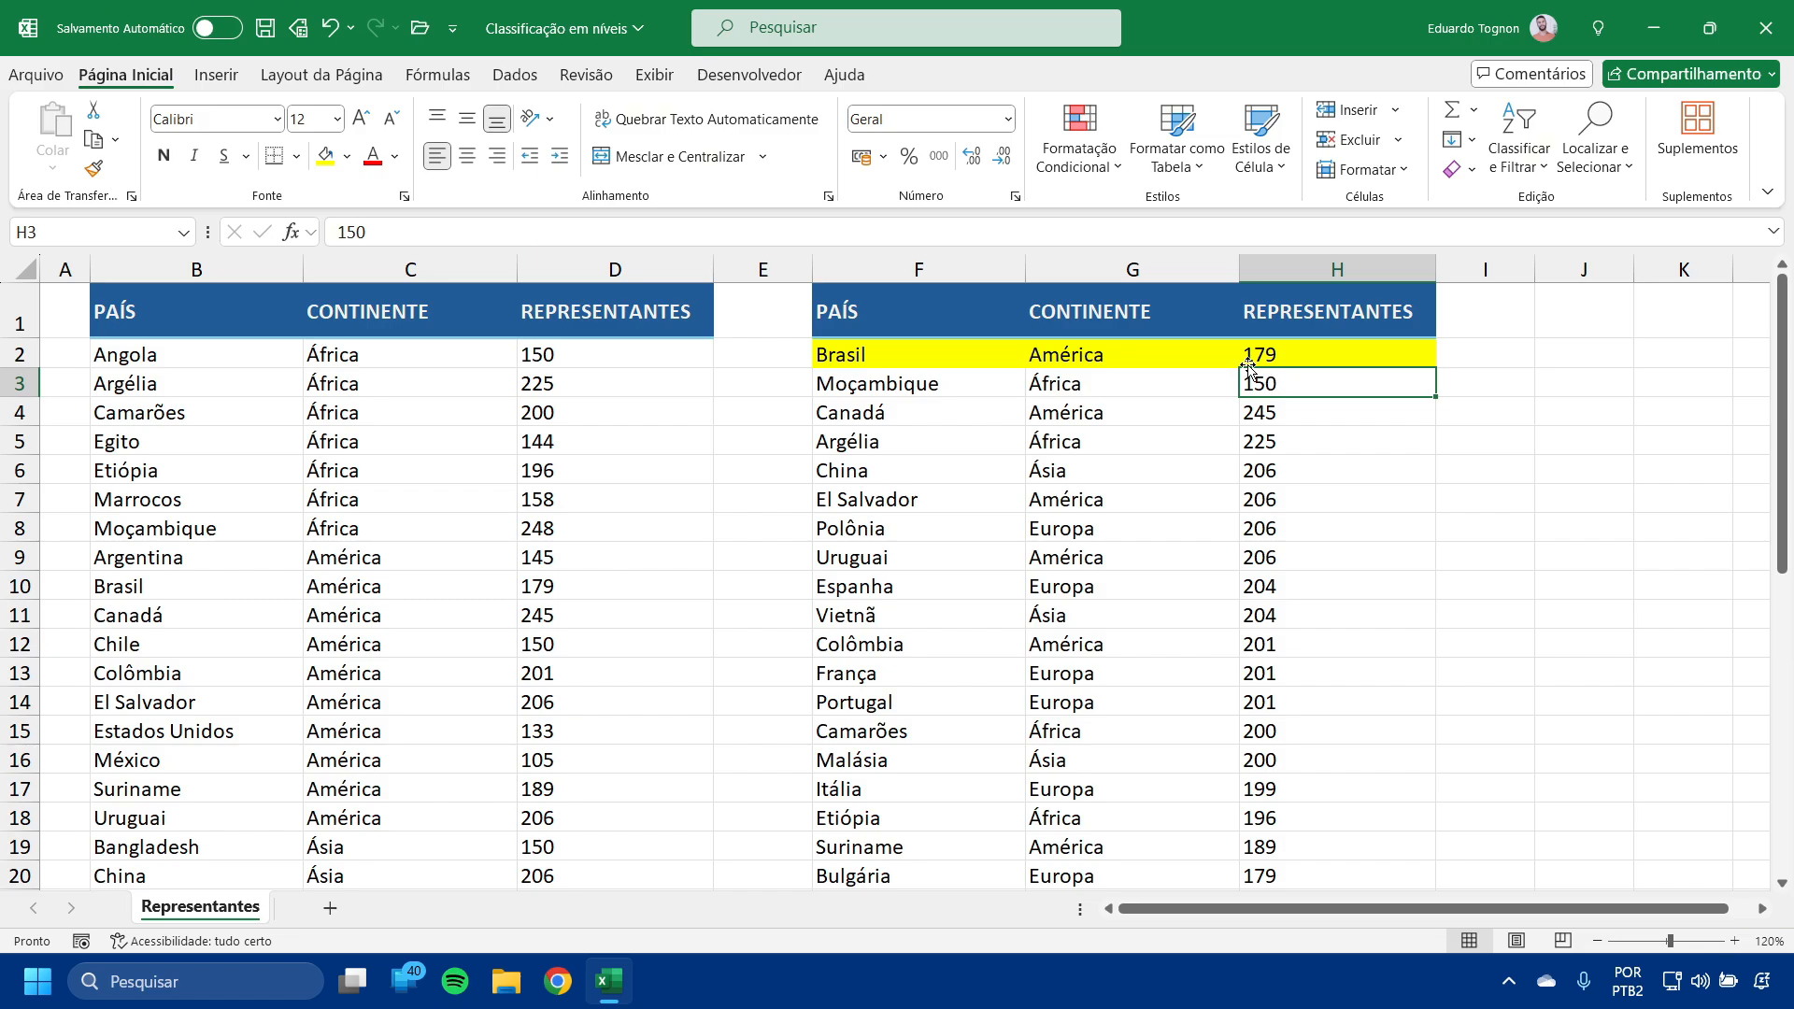
Reapply the existing three-level custom sort to columns F to H, keeping its cell color, REPRESENTANTES and PAÍS levels.
drag(852, 270, 1369, 264)
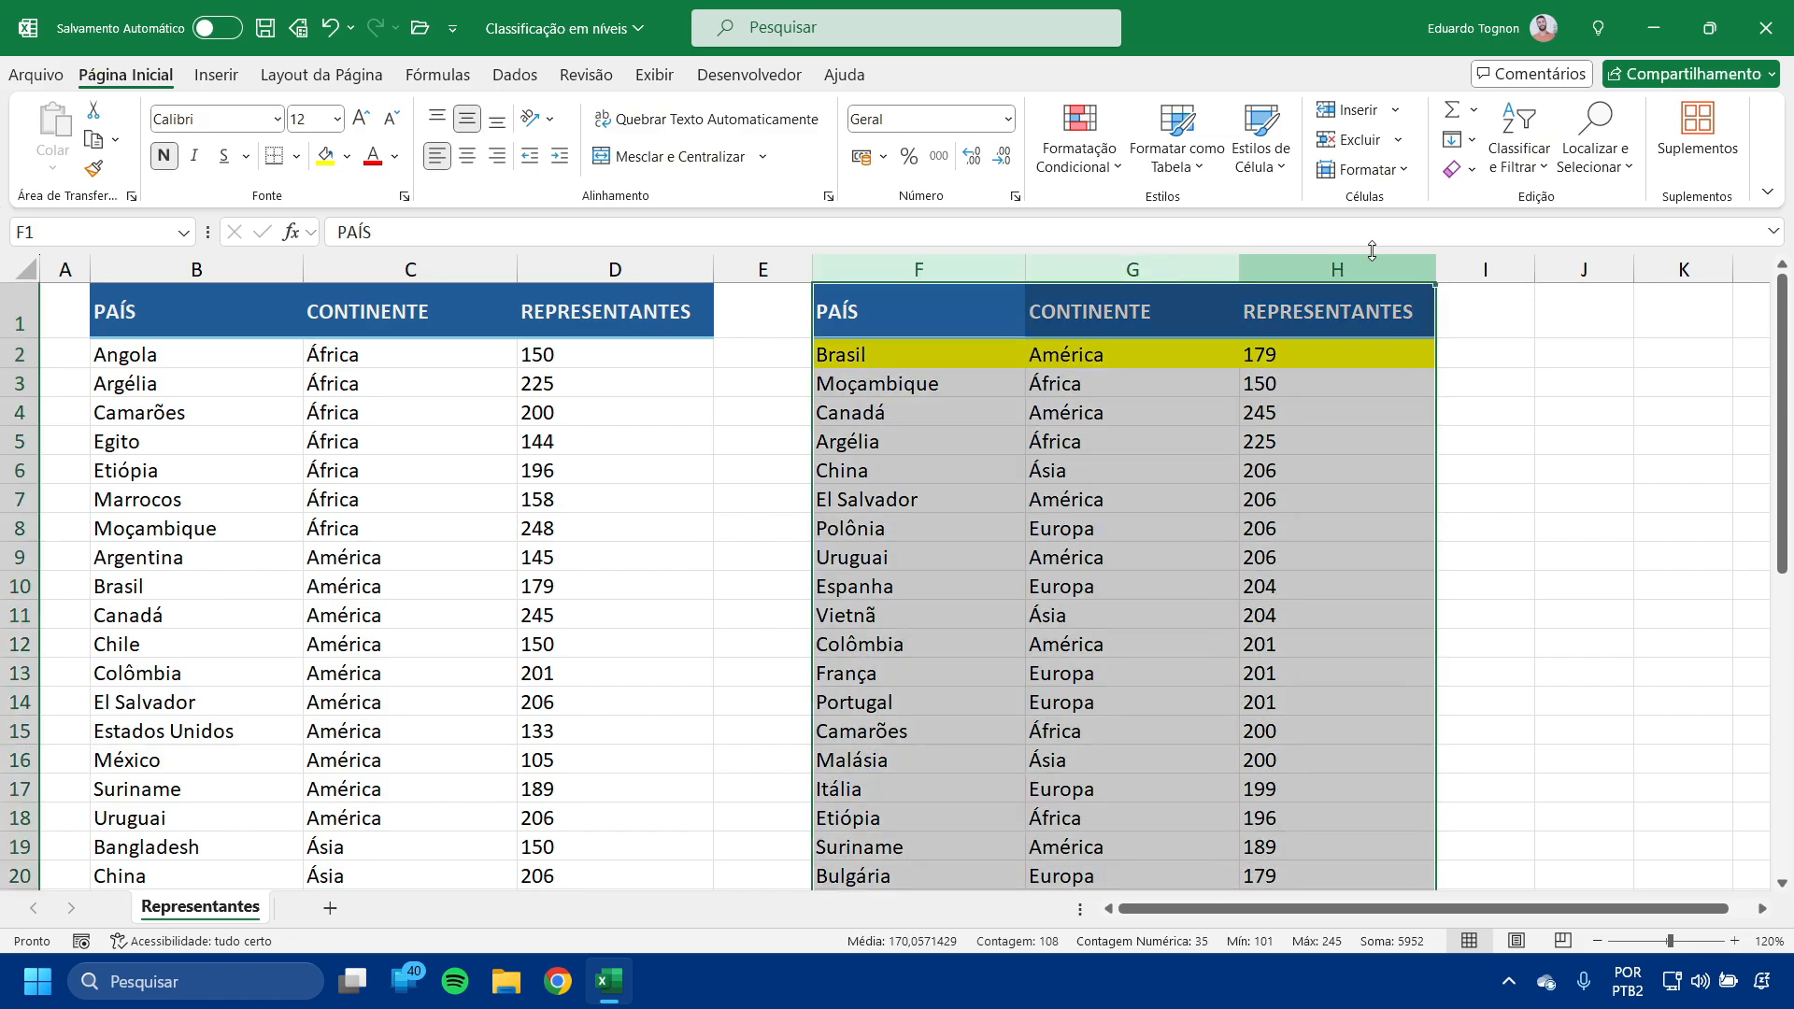
click(1518, 144)
click(1572, 271)
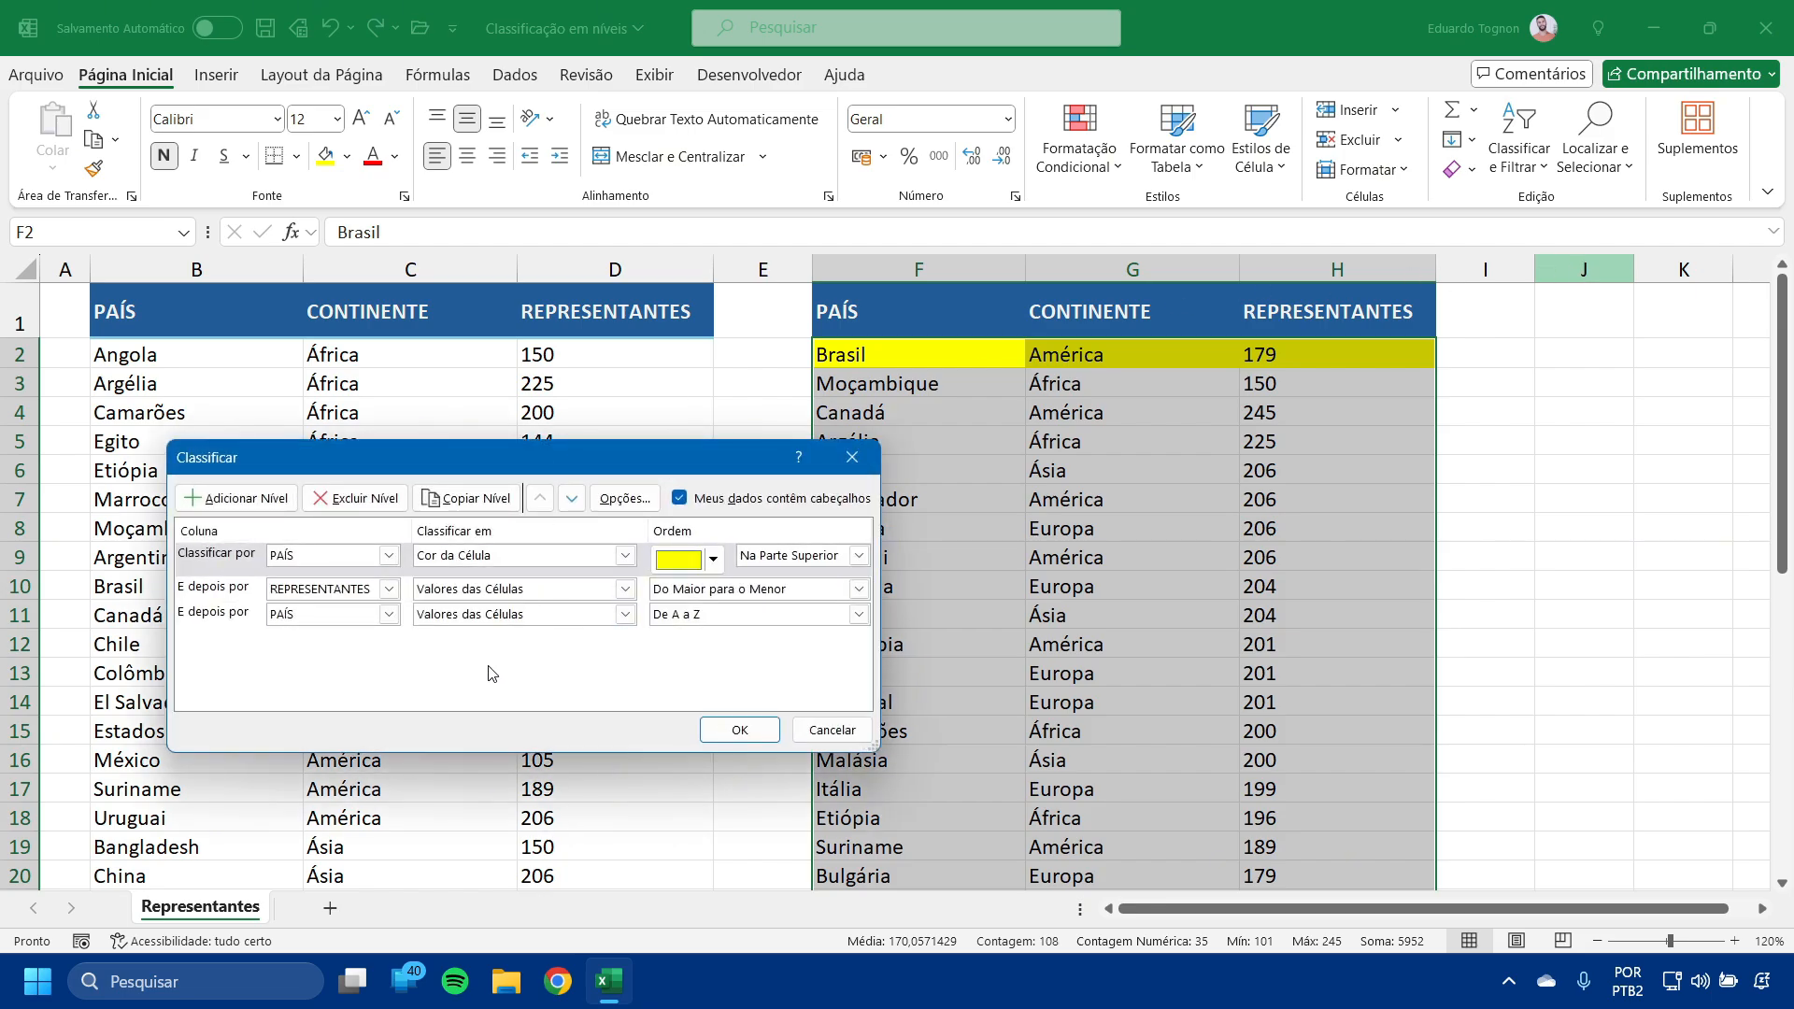
click(749, 730)
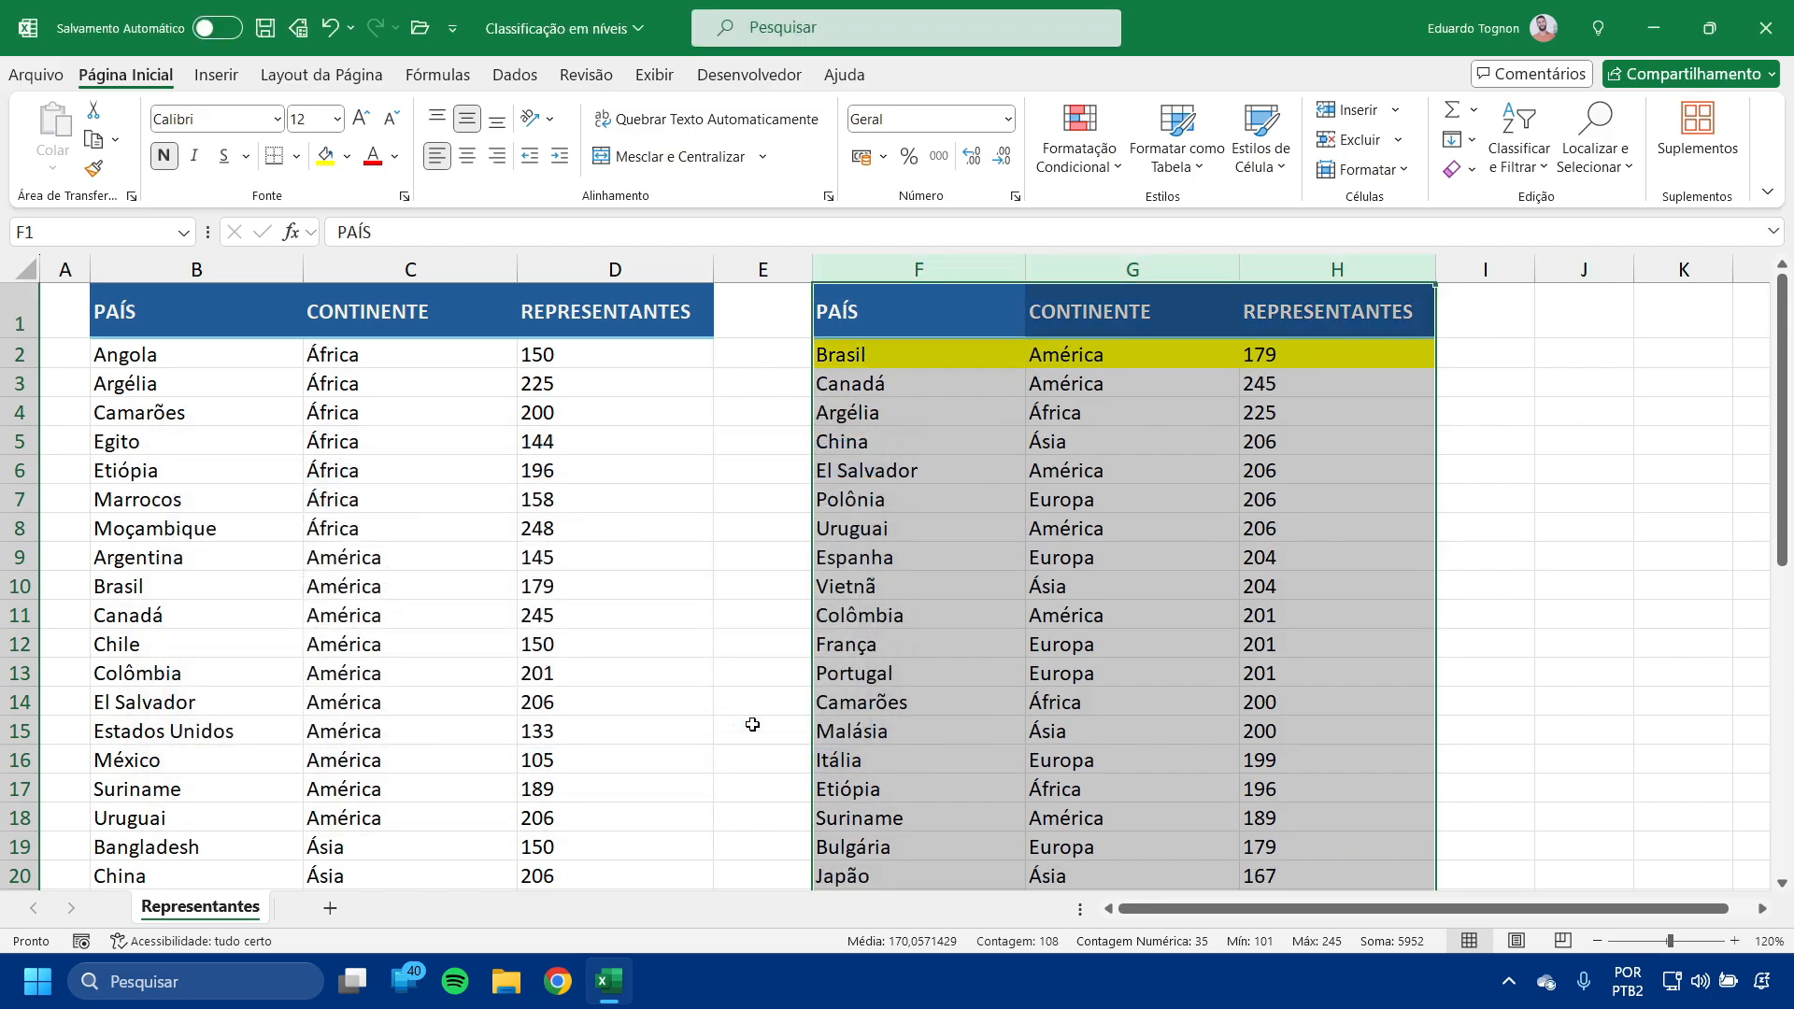
click(1254, 596)
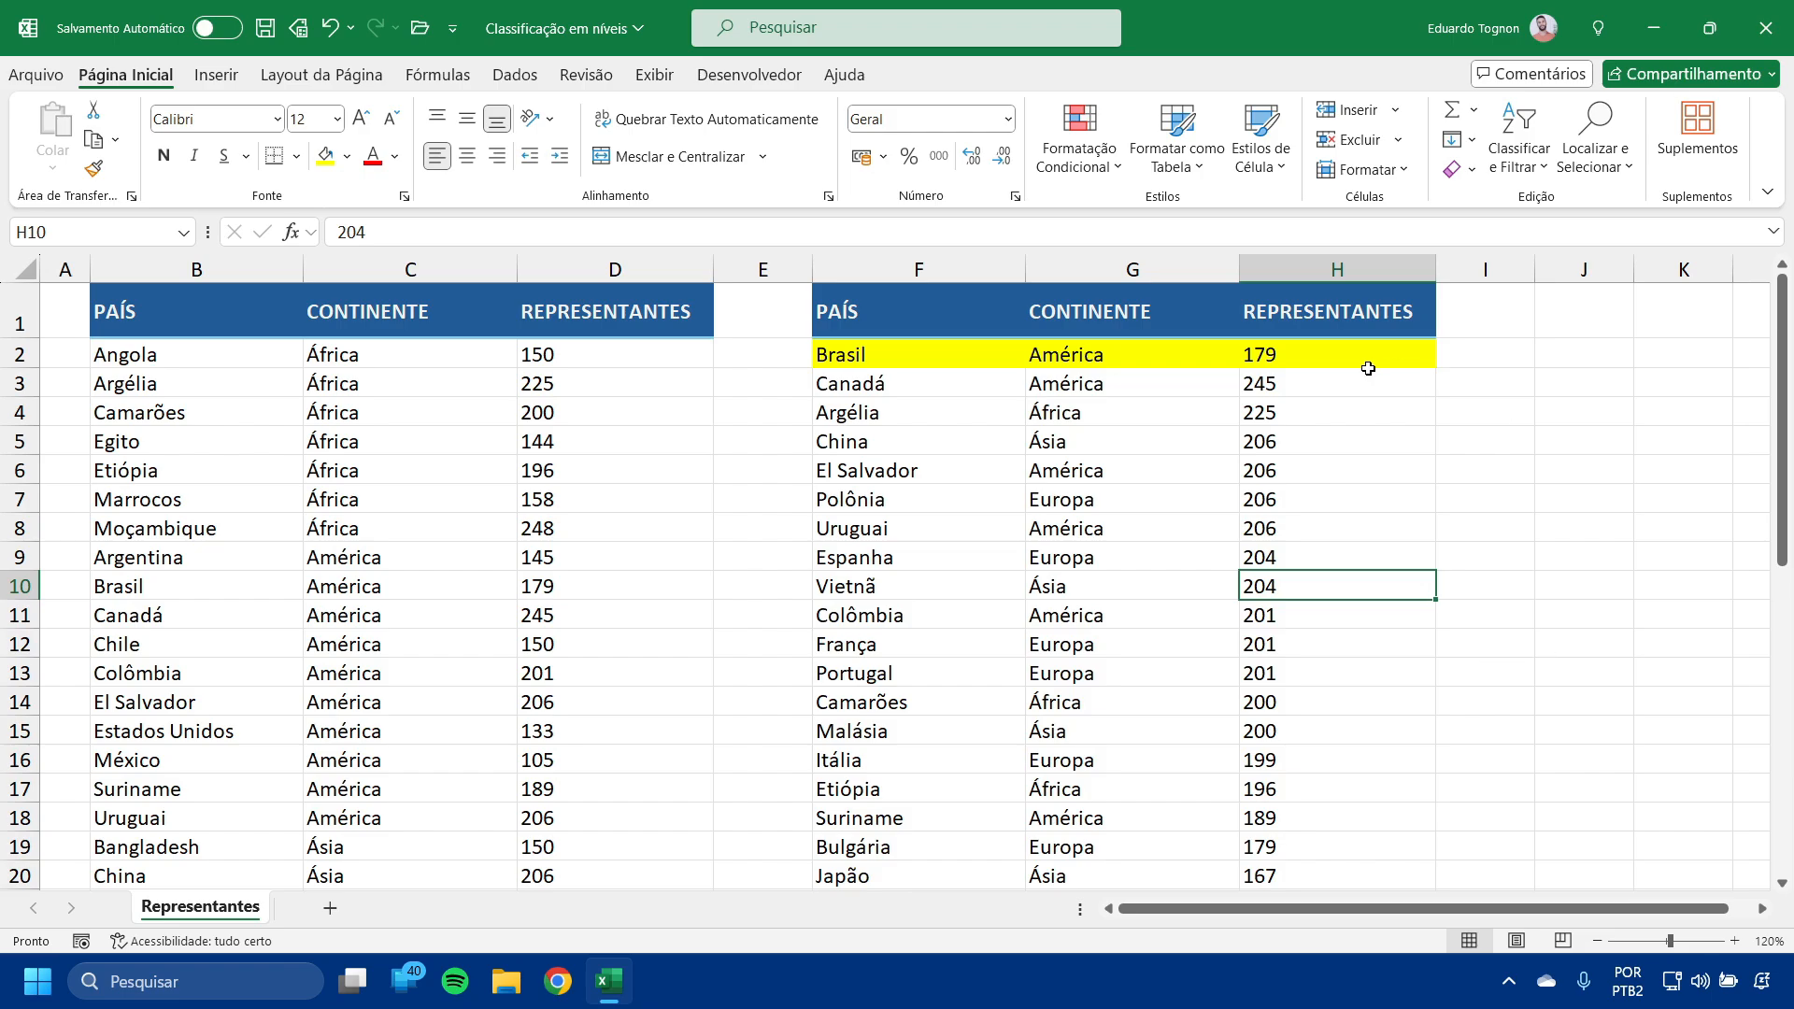